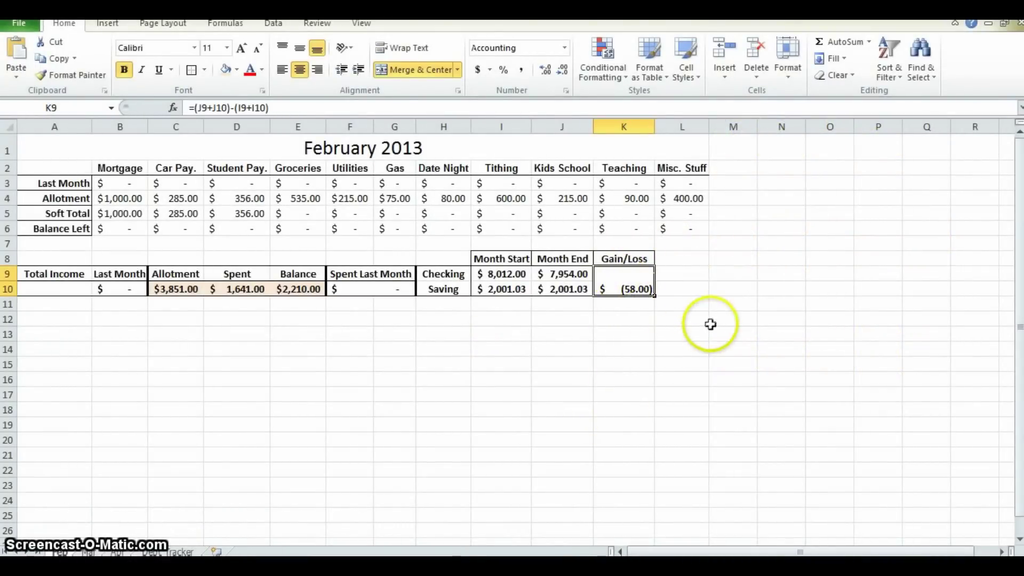
- Set the Month End balances for Saving (J10) and Checking (J9) to 0
left_click(576, 288)
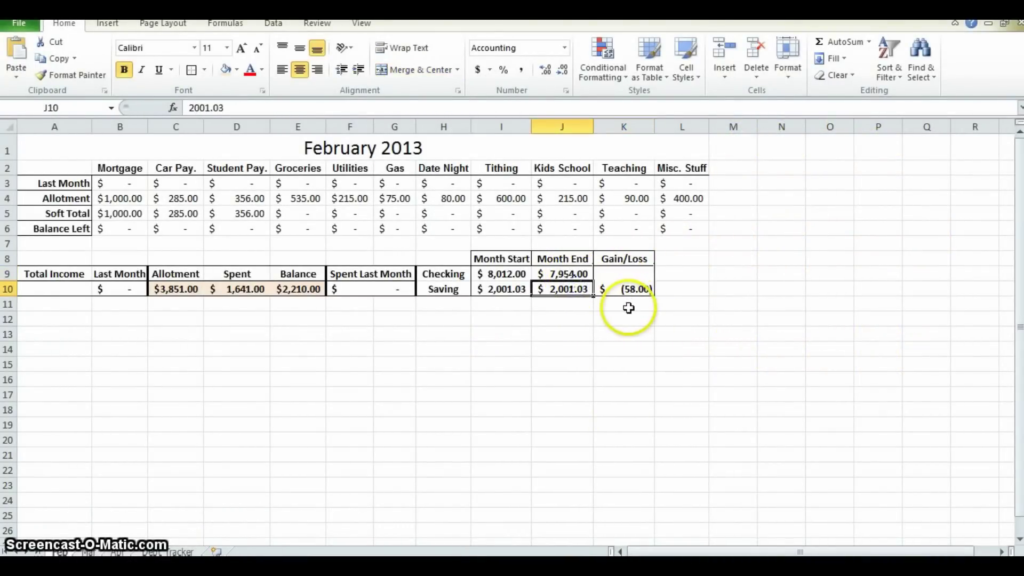
type("0")
key("Up")
type("0")
key("Up")
- Auto-fit the width of the Gain/Loss column K to its contents
left_click(619, 284)
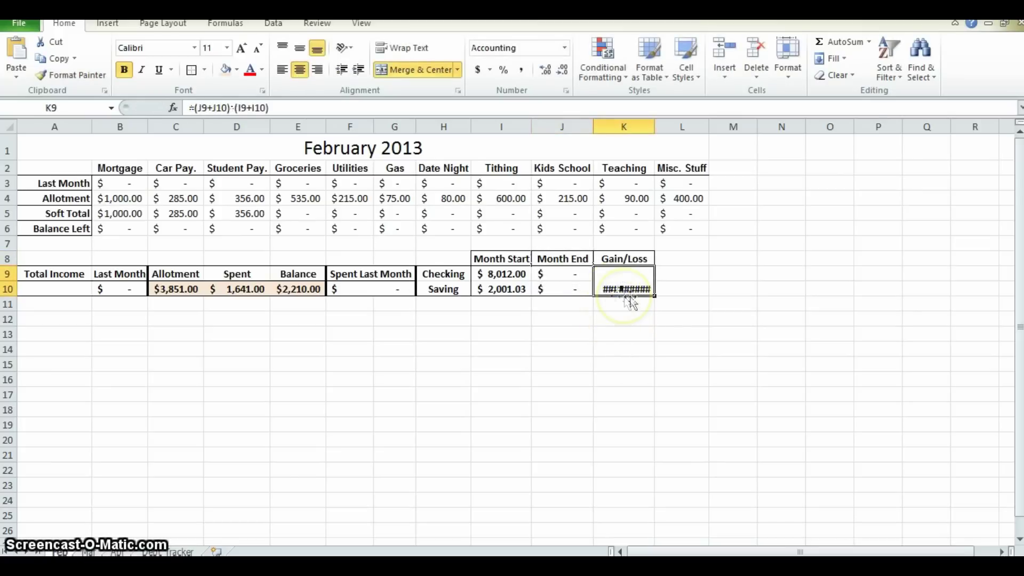
double_click(655, 127)
left_click(736, 273)
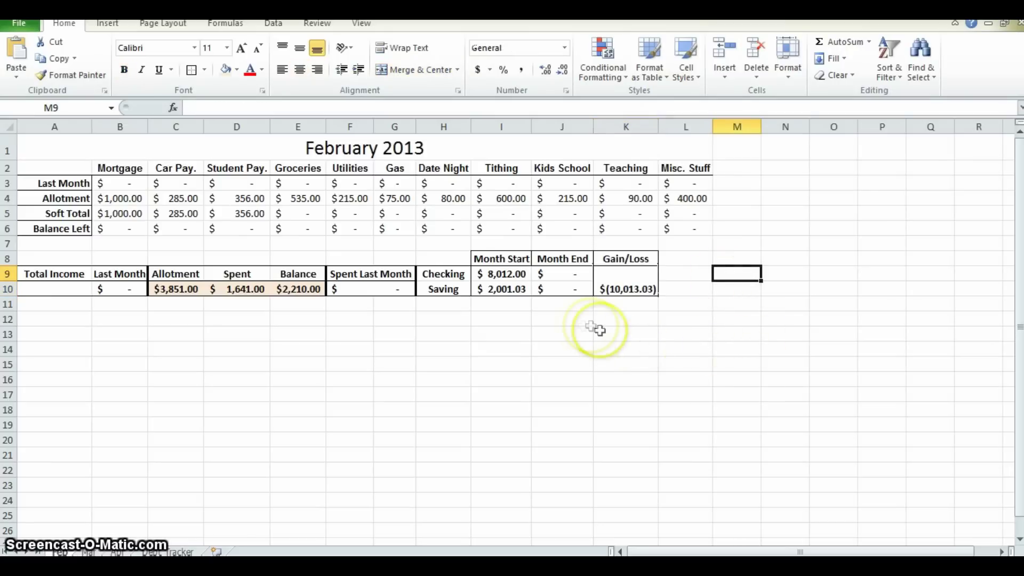
- Examine the Month Start and Month End balances for Checking and Saving, and how the Gain/Loss formula in K9 combines them
left_click(498, 274)
left_click(517, 291)
left_click(519, 272)
left_click(521, 288)
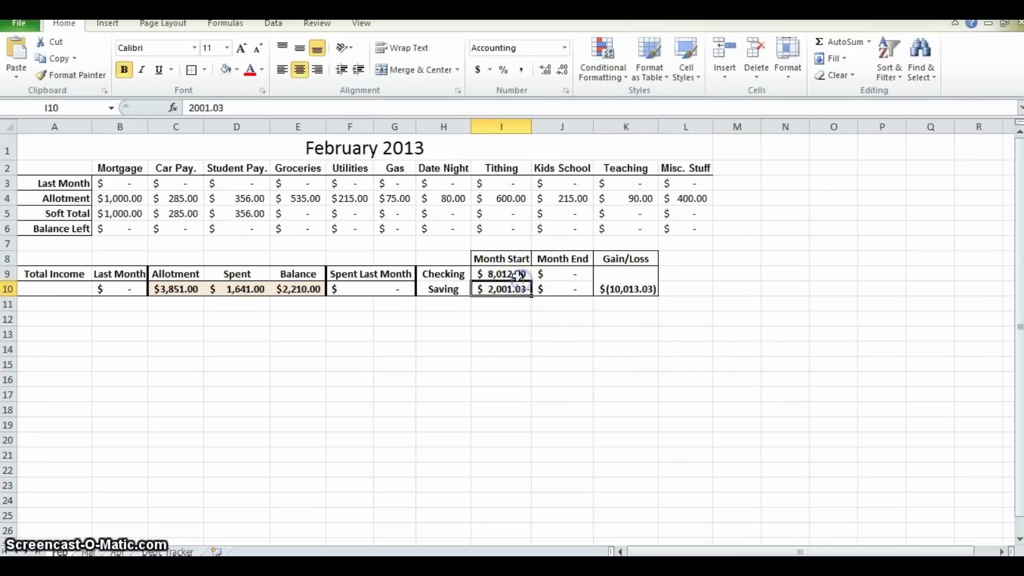
left_click(519, 274)
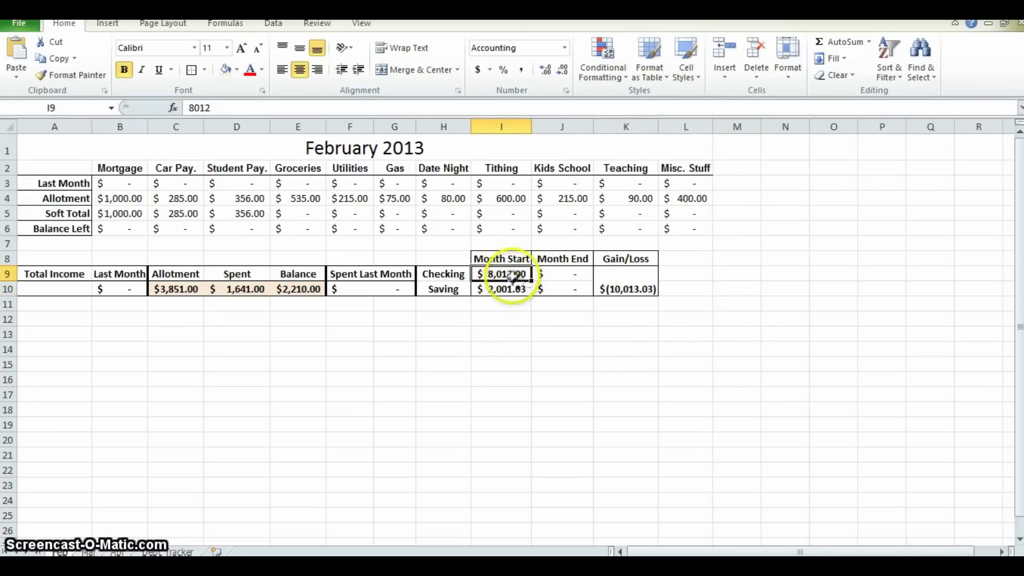
left_click(506, 299)
left_click(512, 290)
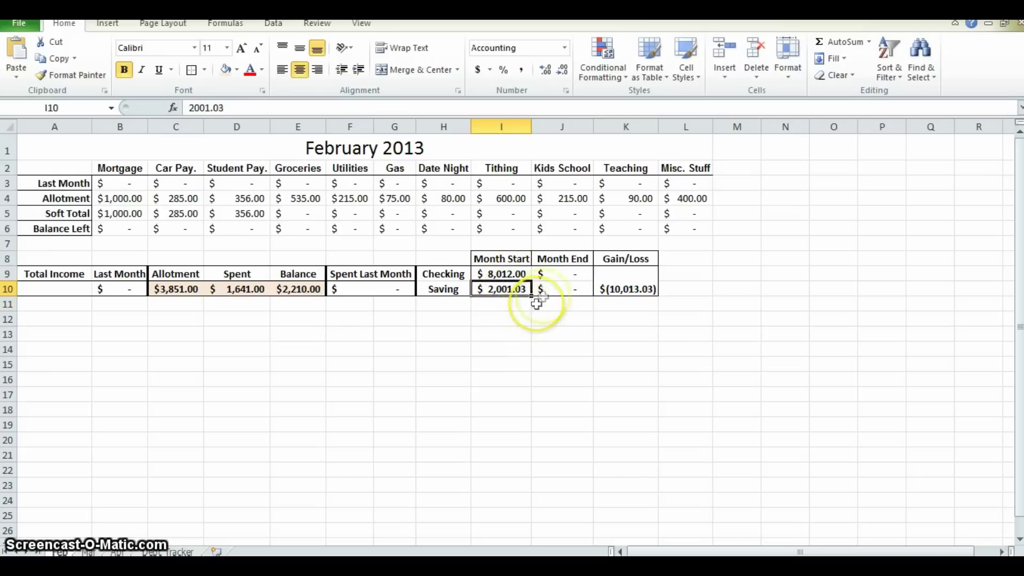
left_click(567, 273)
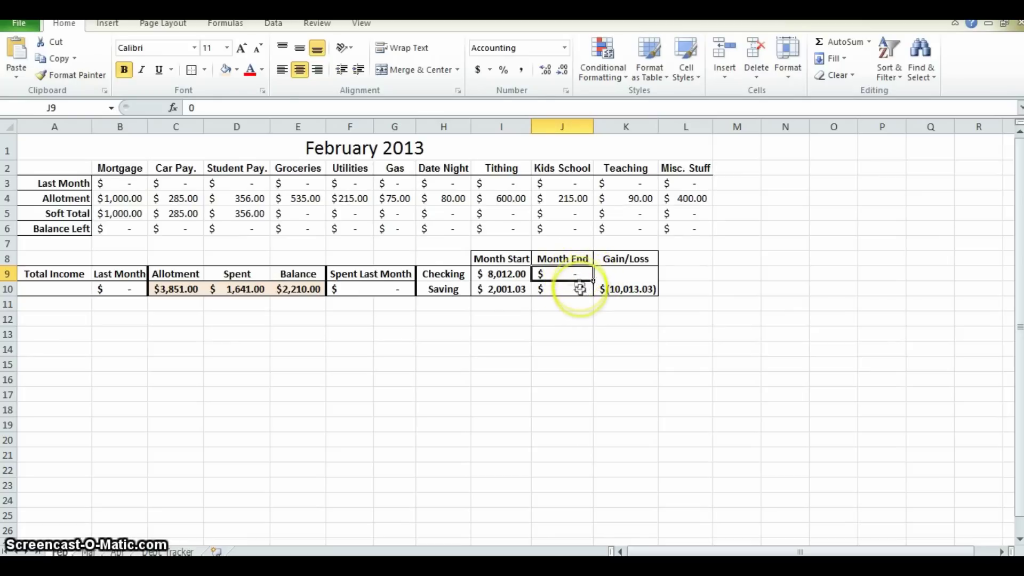
left_click(609, 283)
left_click(302, 108)
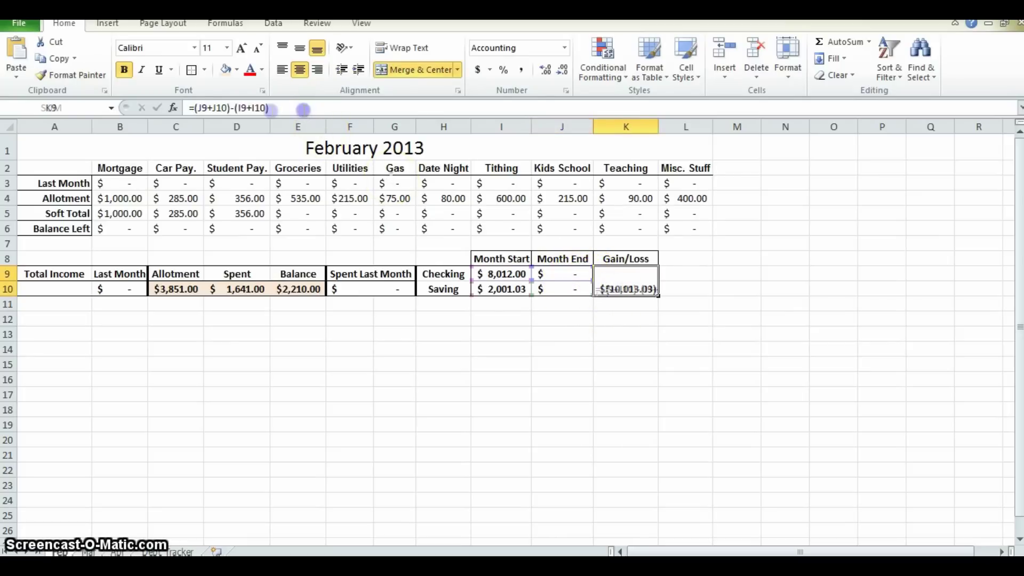
left_click_drag(189, 123, 233, 126)
left_click(621, 273)
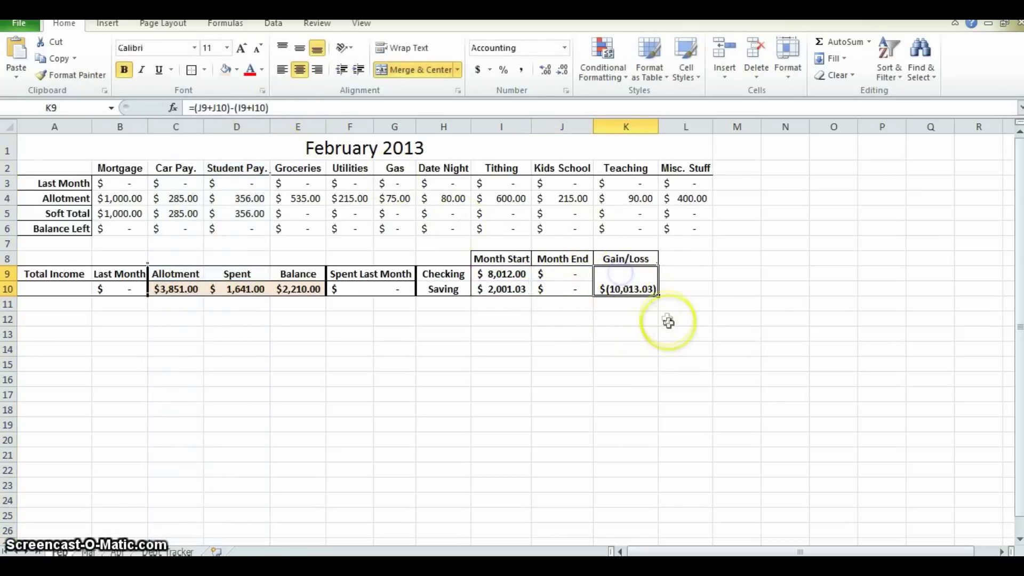
left_click(613, 334)
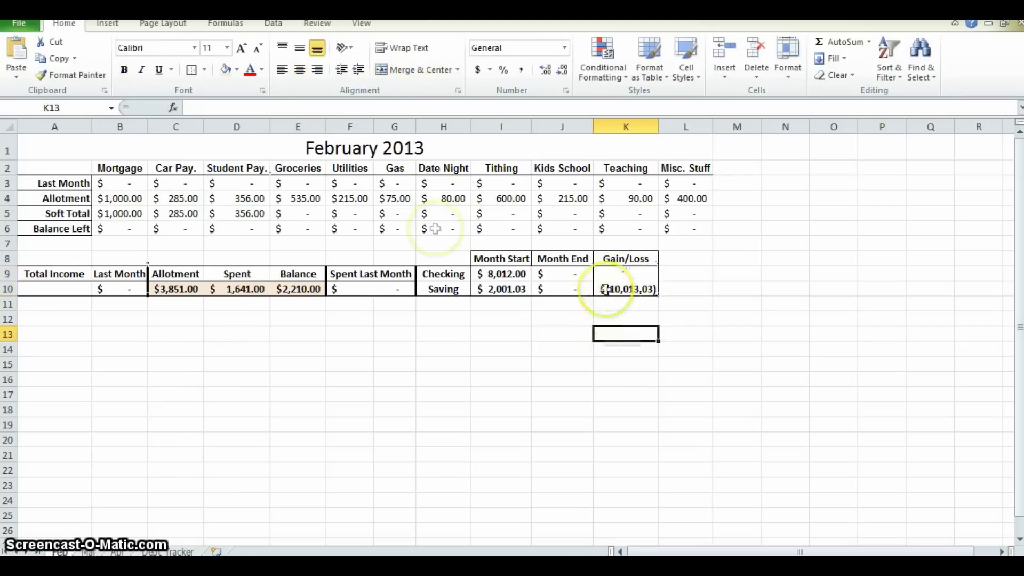
left_click(635, 283)
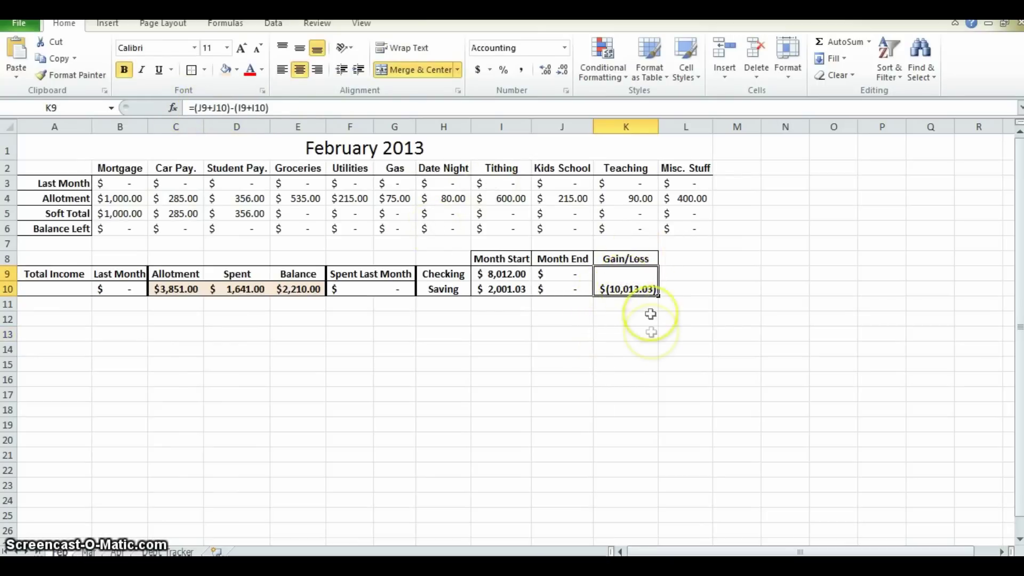
- Delete the entire formula from the merged Gain/Loss cell K9, leaving the cell empty
left_click(289, 108)
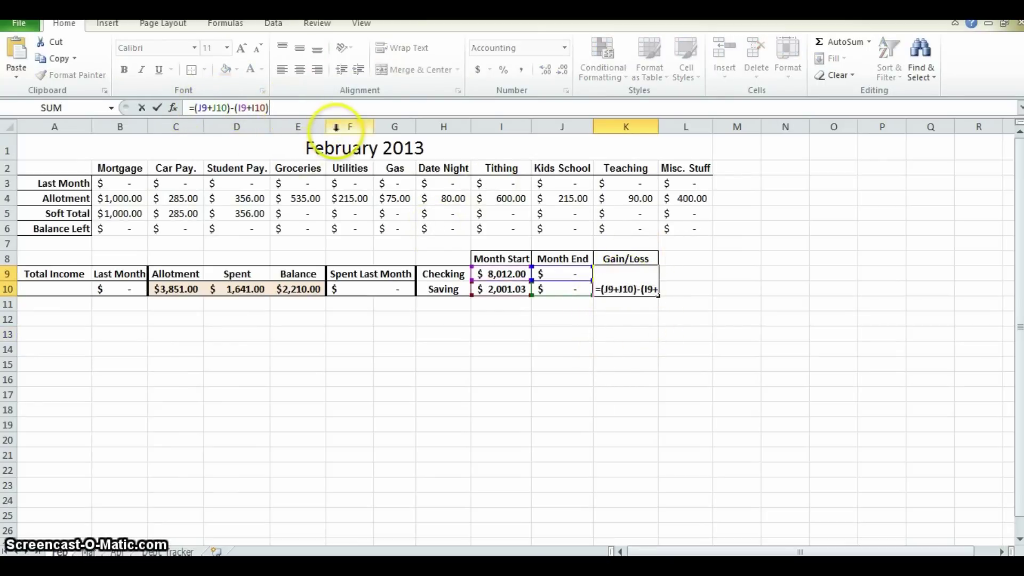
key("BackSpace")
key("BackSpace")
key("BackSpace")
key("BackSpace")
key("BackSpace")
key("BackSpace")
key("BackSpace")
key("BackSpace")
key("BackSpace")
key("BackSpace")
key("BackSpace")
key("BackSpace")
key("BackSpace")
key("BackSpace")
key("BackSpace")
key("BackSpace")
key("BackSpace")
left_click(485, 366)
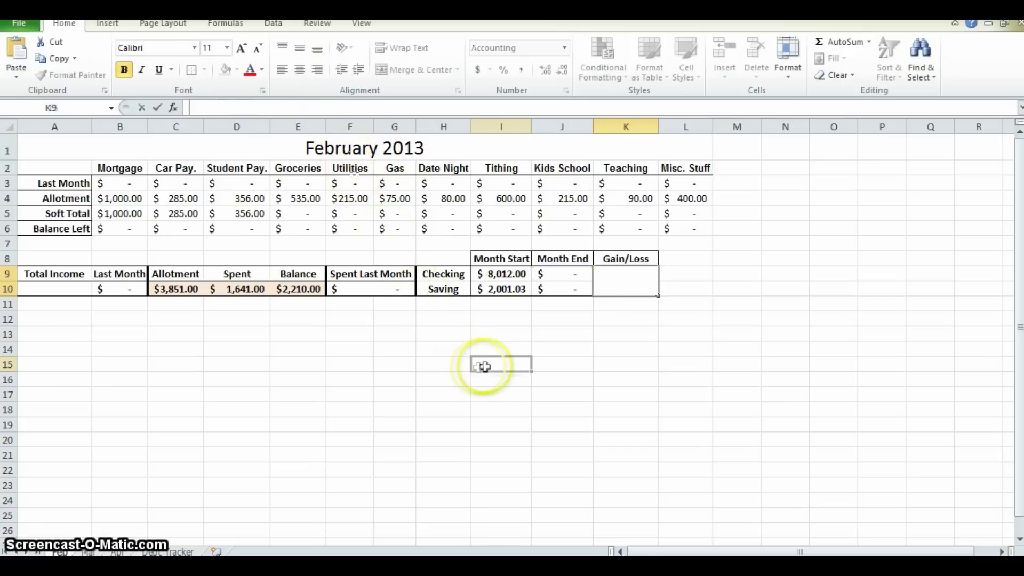
- Enter Month End balances of 7000 for Checking in J9 and 2001.03 for Saving in J10
left_click(580, 276)
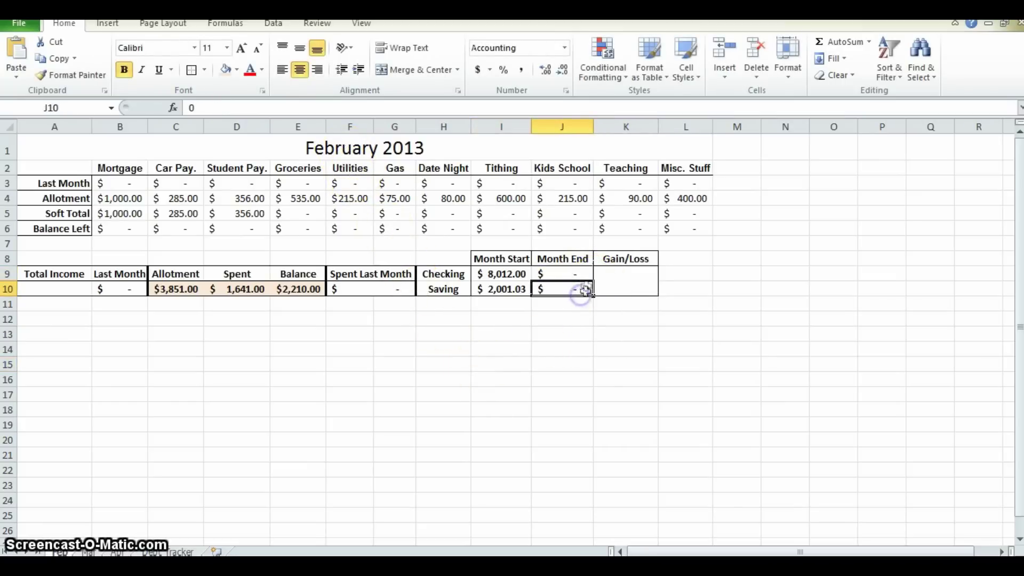
left_click(554, 274)
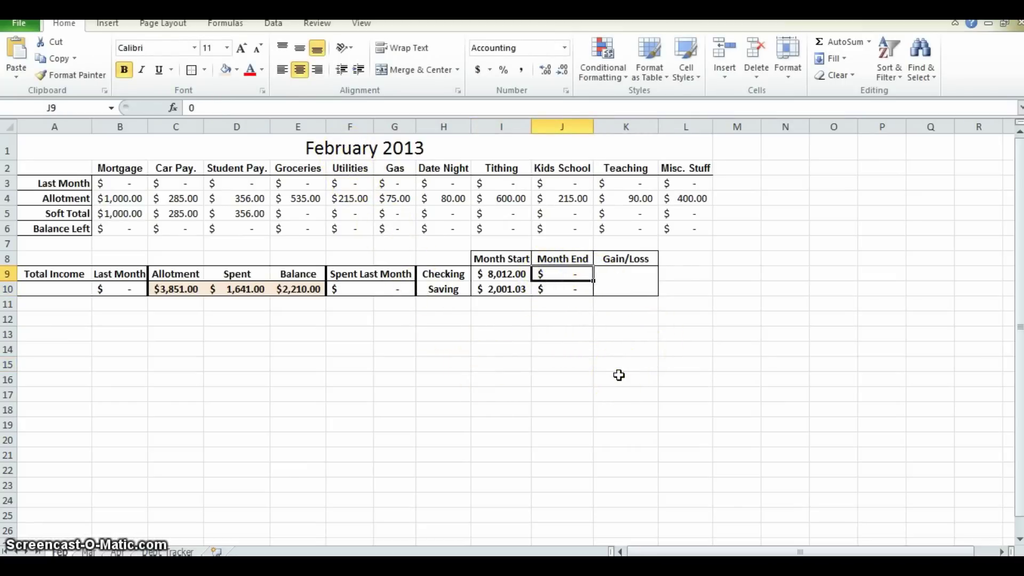
type("7000")
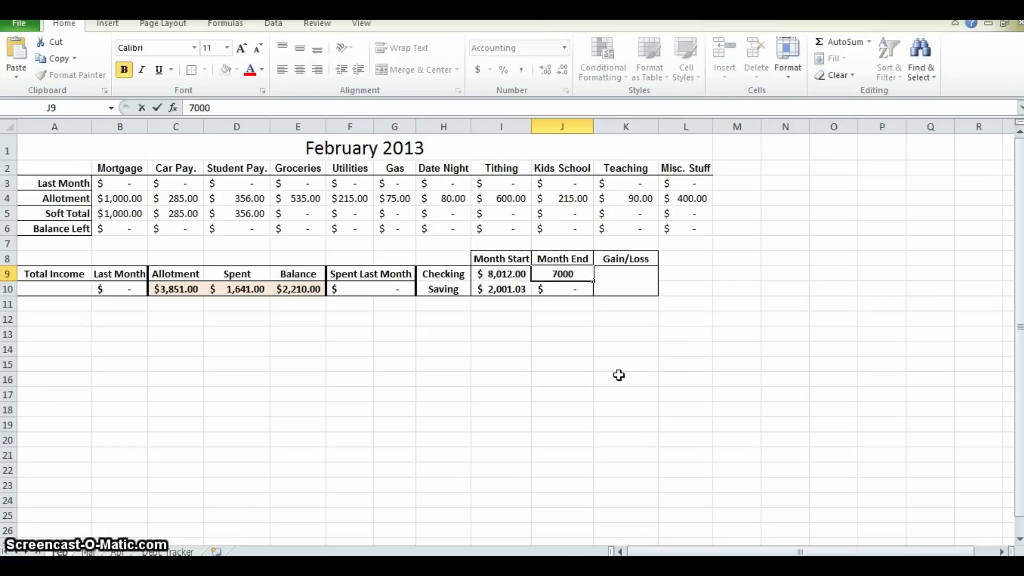
key("Return")
type("2,")
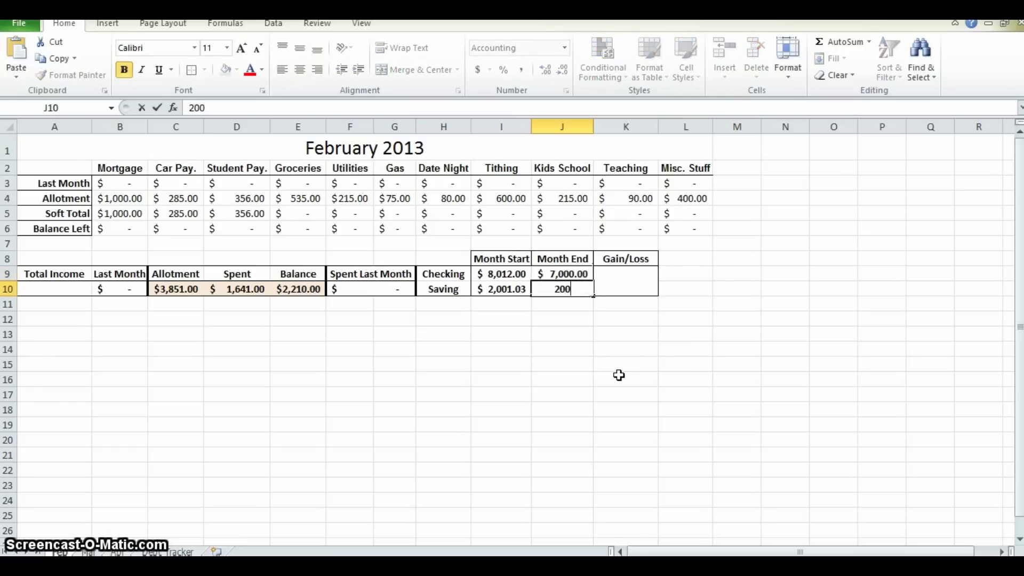
type("001.03")
key("Return")
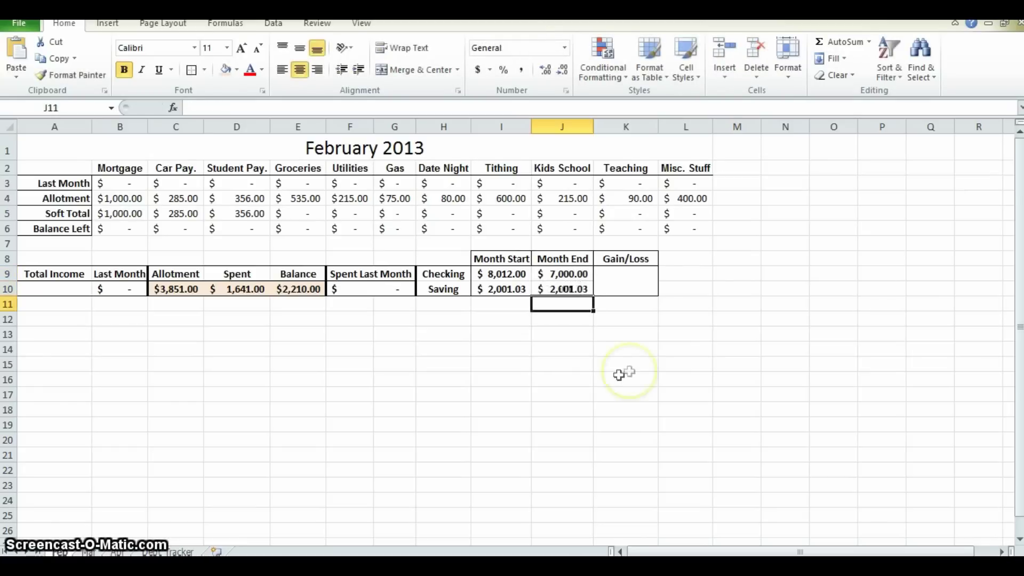
- Enter the formula =(J9+J10)-(I9+I10) in the Gain/Loss cell K9 to subtract the starting balances from the ending balances
left_click(580, 276)
left_click(629, 283)
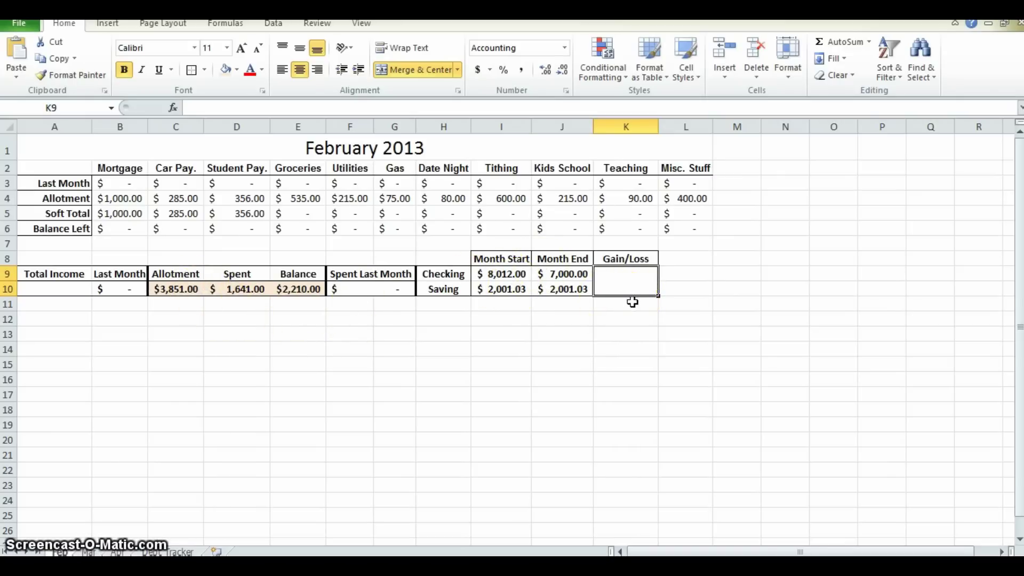
type("=(")
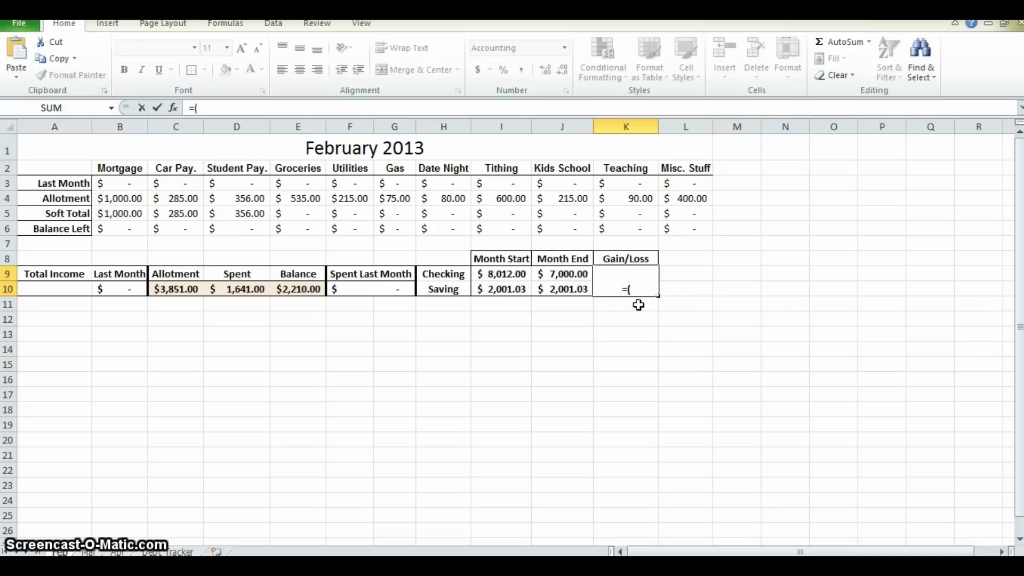
left_click(563, 273)
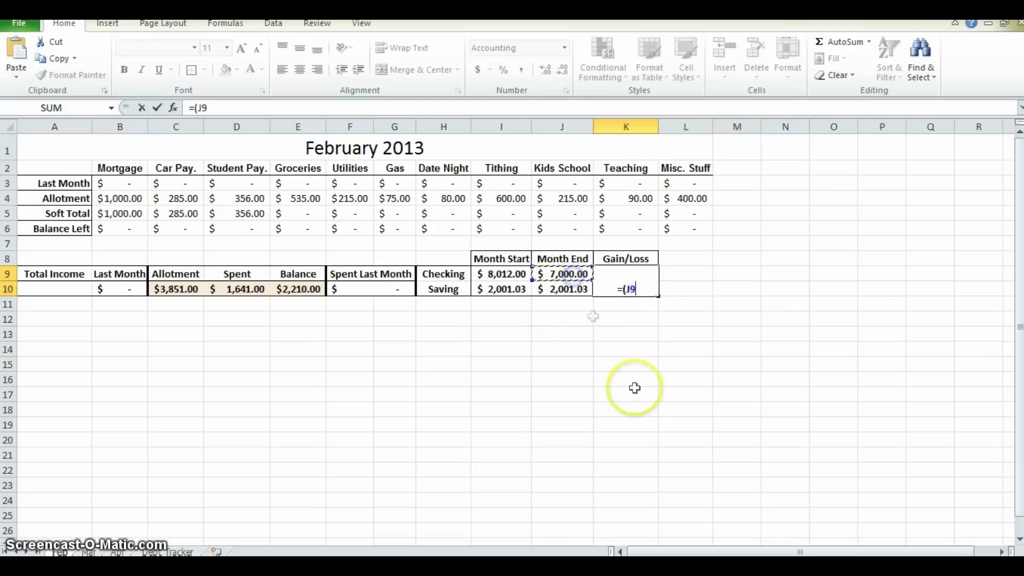
type("+")
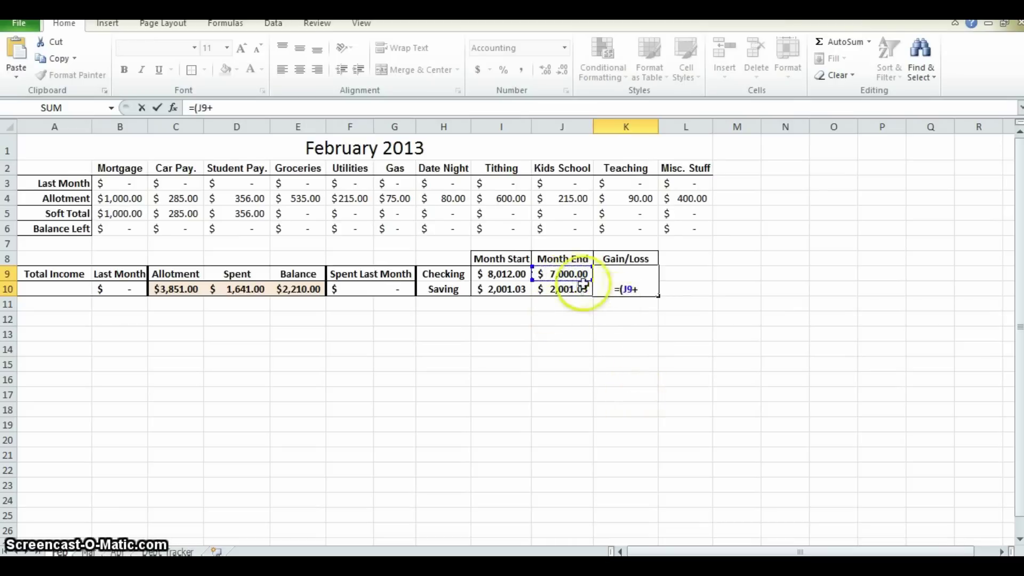
left_click(567, 291)
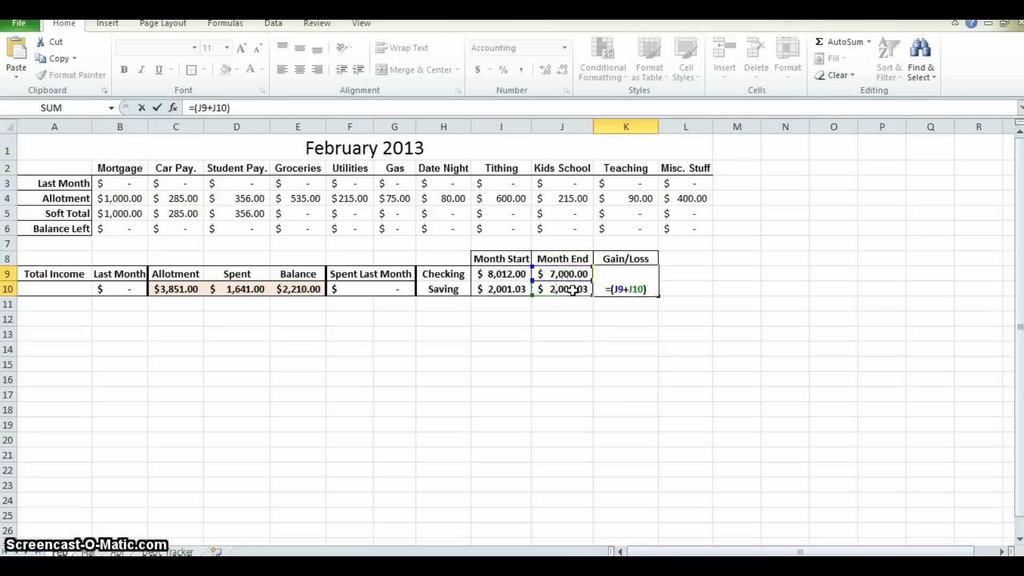
left_click(516, 272)
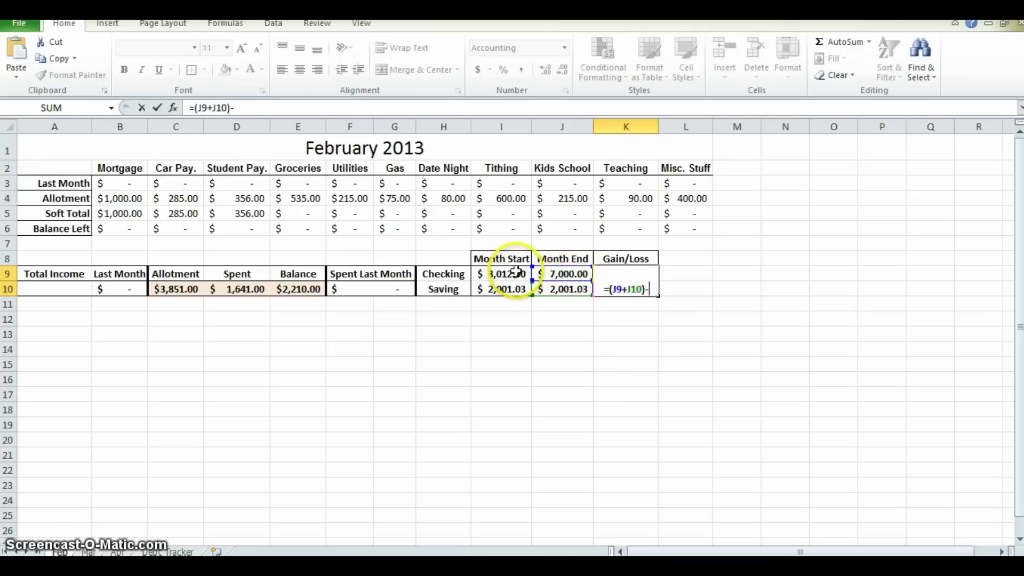
type("+")
left_click(518, 289)
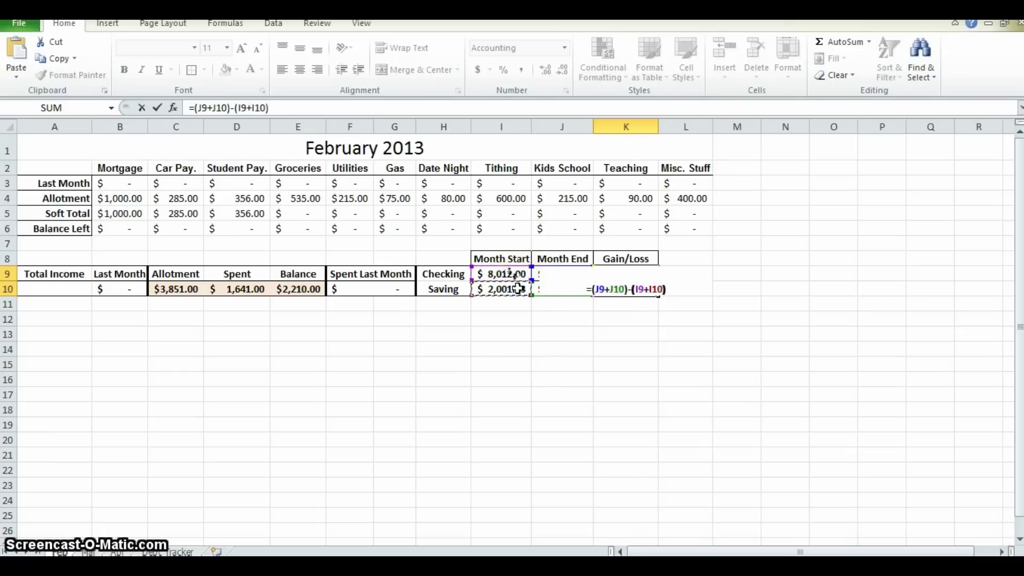
key("Return")
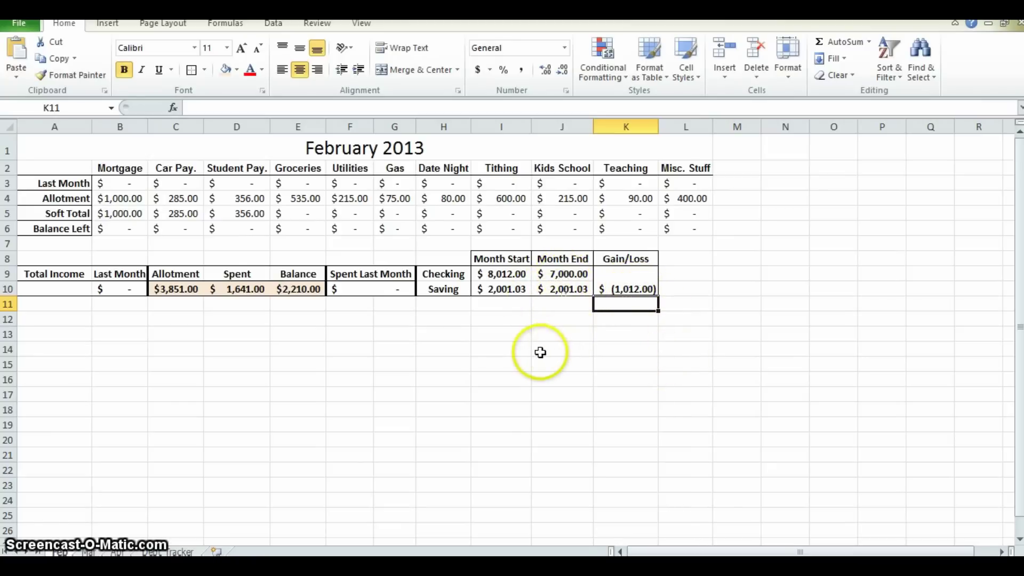
- Vertically middle-align the value in the merged Gain/Loss cell K9
left_click(640, 287)
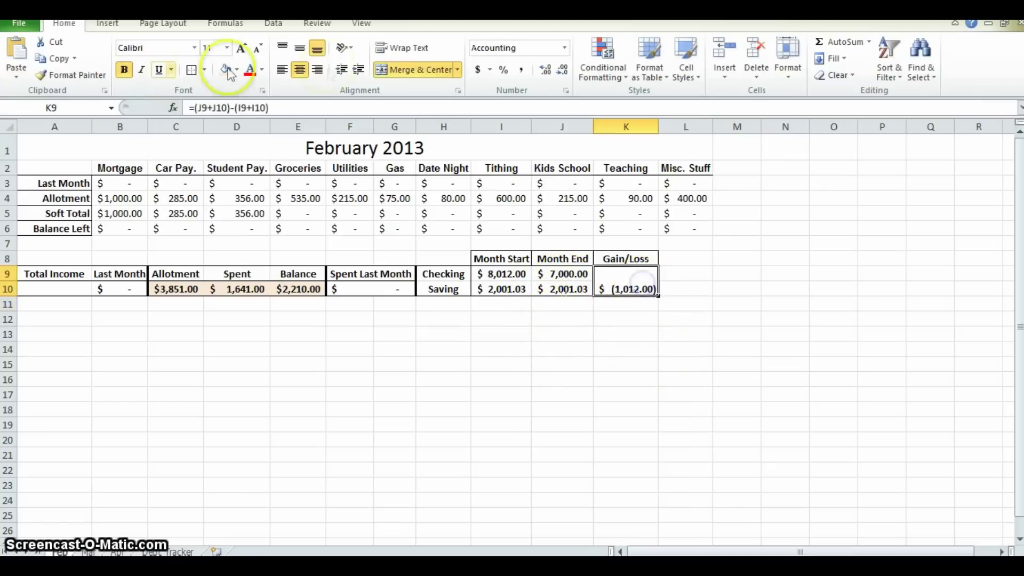
left_click(299, 48)
left_click(616, 320)
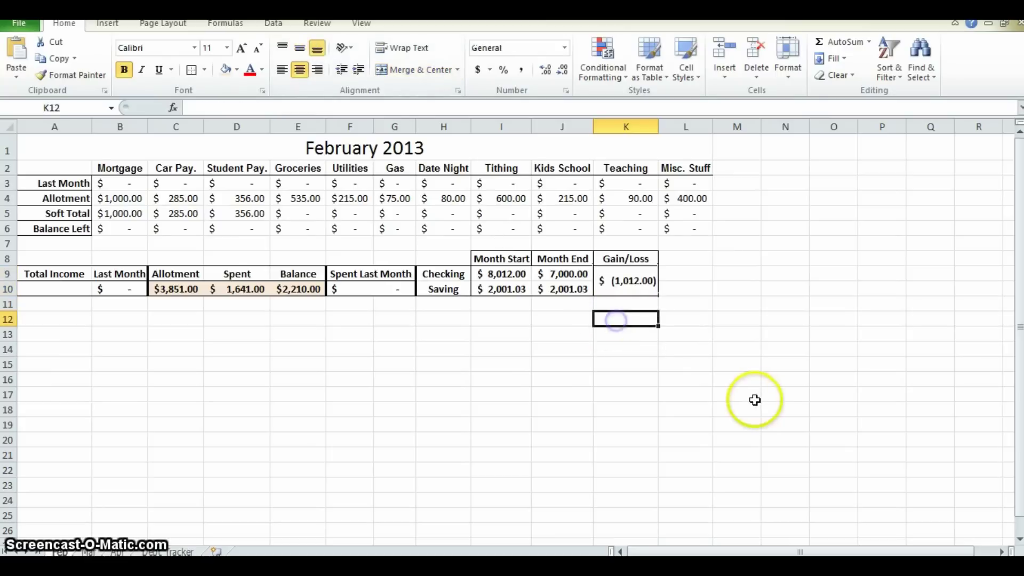
left_click(629, 284)
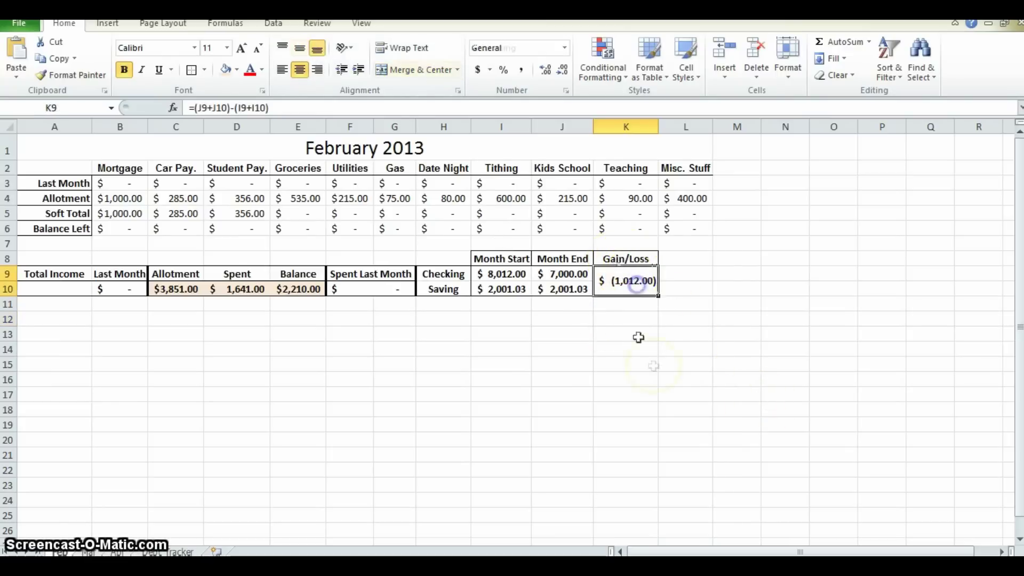
left_click(837, 393)
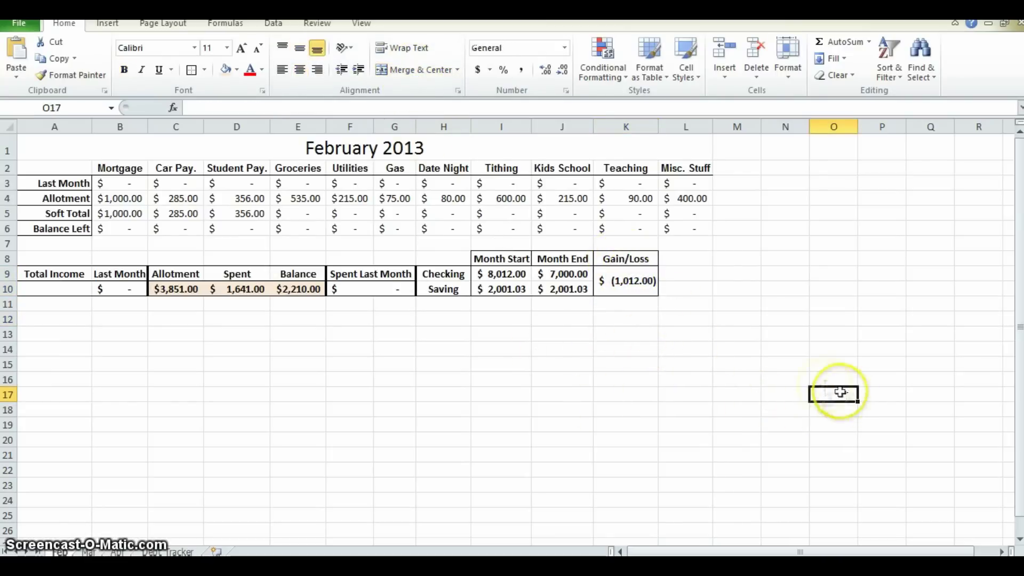
left_click(645, 292)
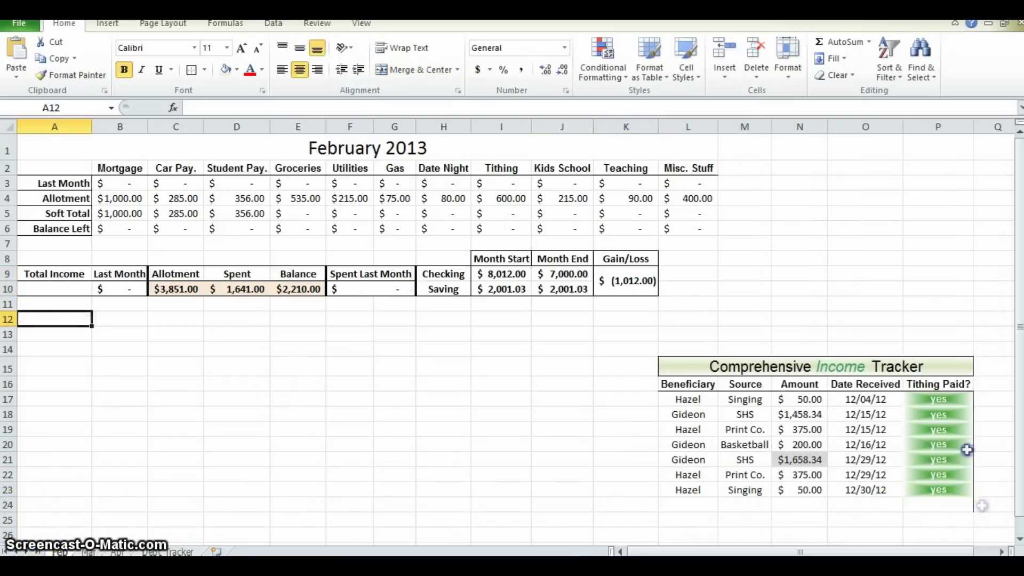
left_click_drag(993, 520, 629, 347)
left_click(837, 272)
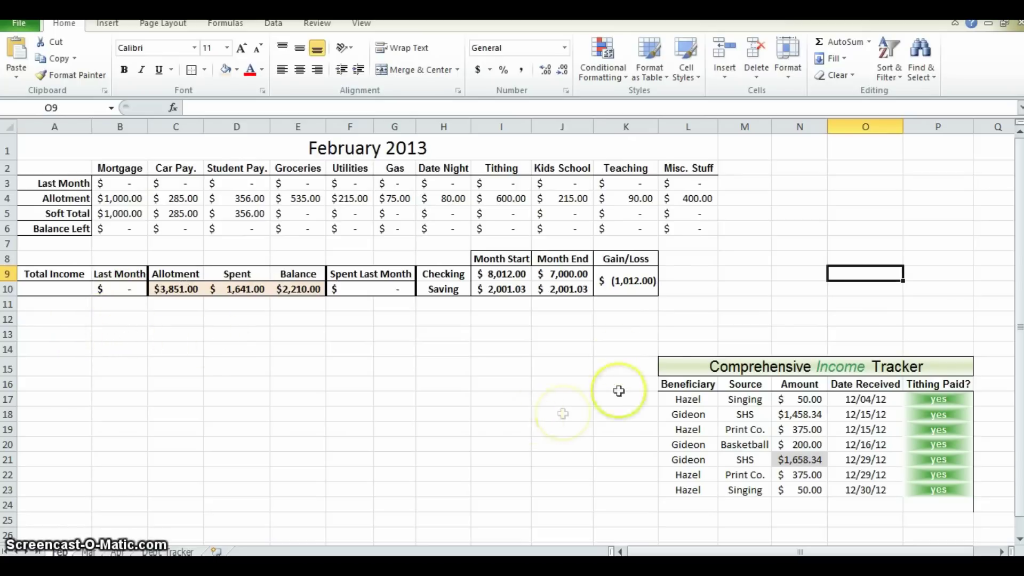
- Merge and center cells A12:E12 and enter the title Comprehensive Income Tracker
left_click(74, 318)
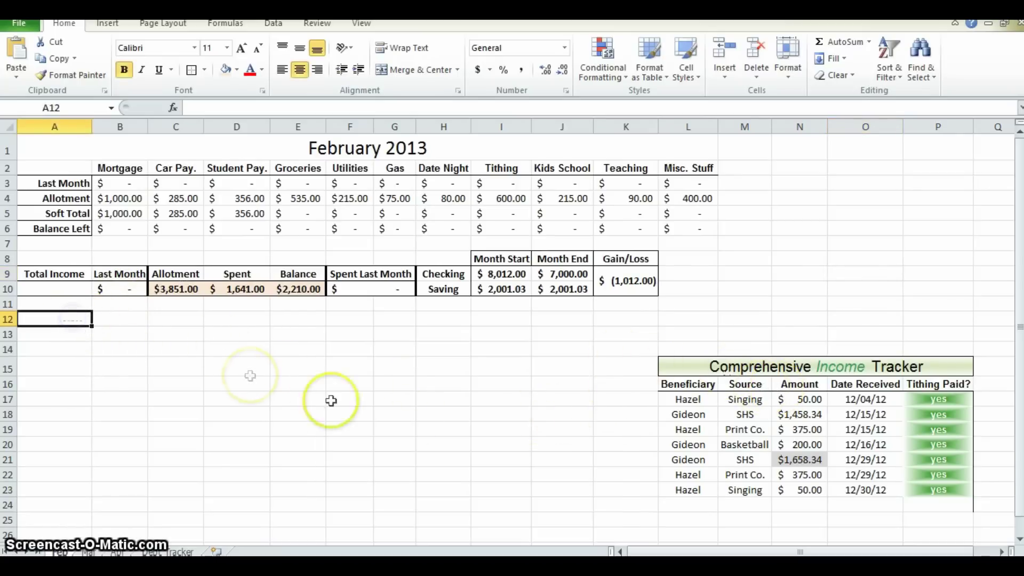
left_click_drag(39, 319, 320, 319)
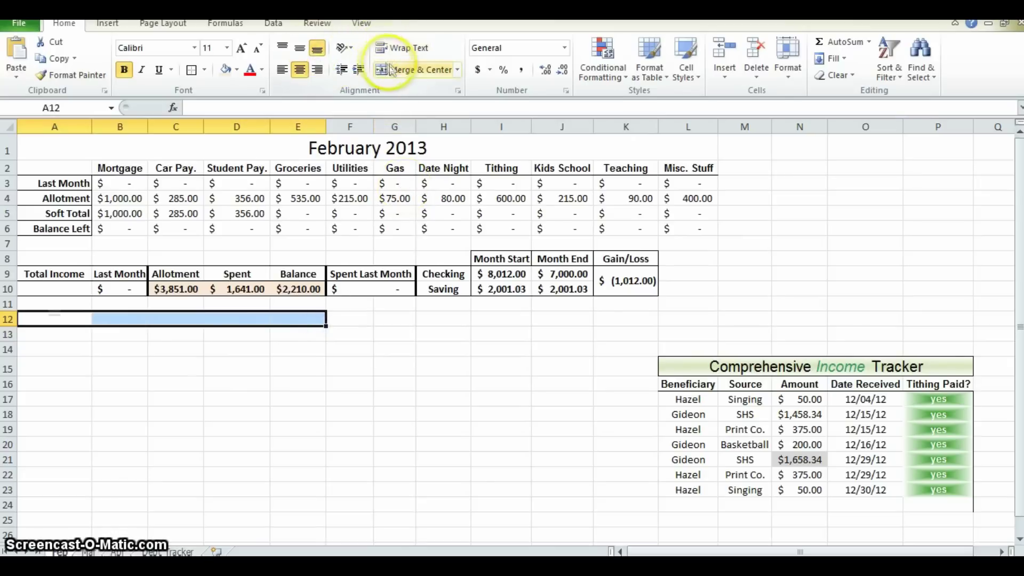
left_click(414, 69)
type("Comprehensive Income Tracker")
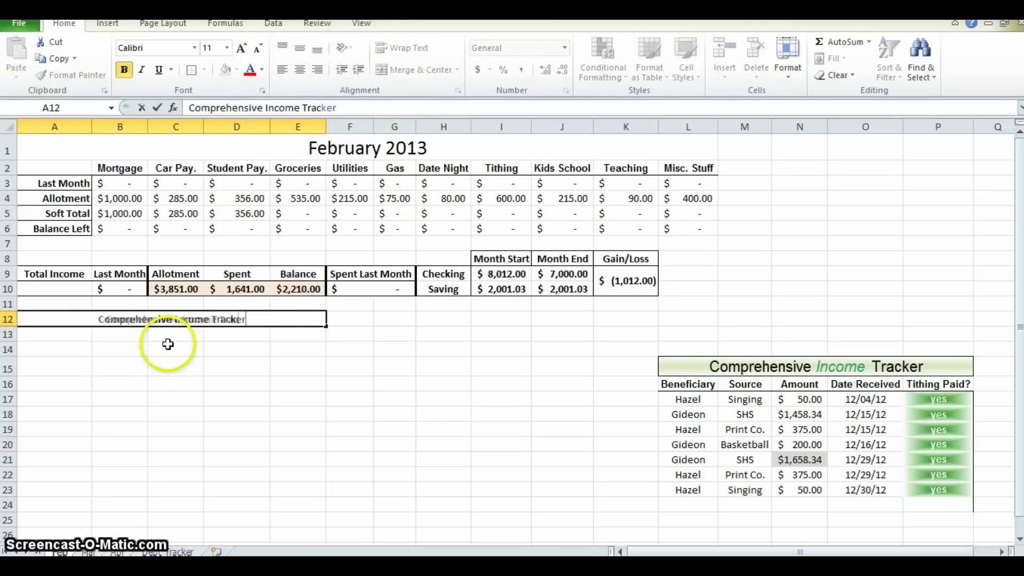
key("Return")
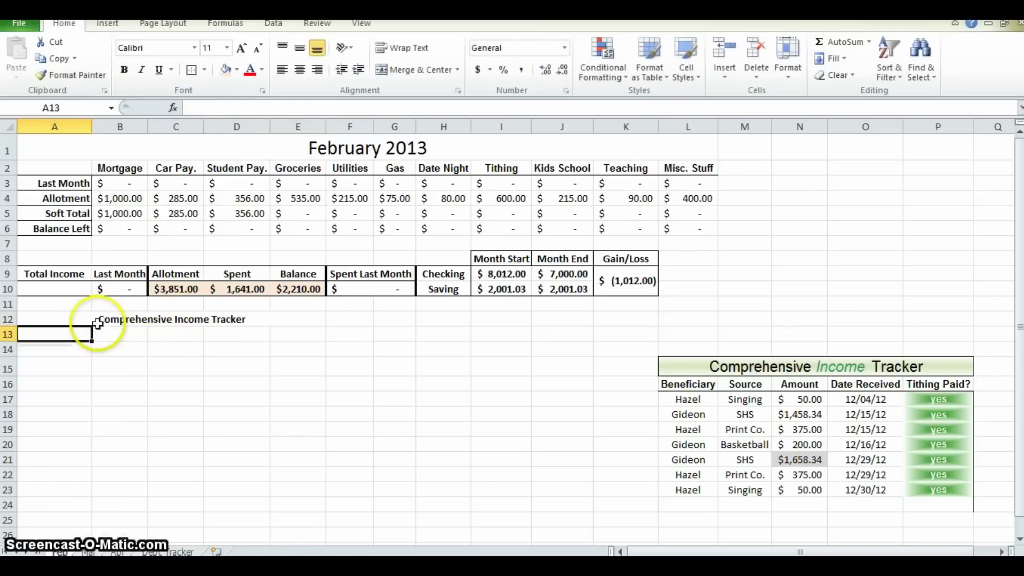
- Add an outside border around the merged Comprehensive Income Tracker title in A12:E12
left_click(80, 323)
left_click(192, 70)
left_click(296, 398)
left_click(194, 320)
left_click(235, 413)
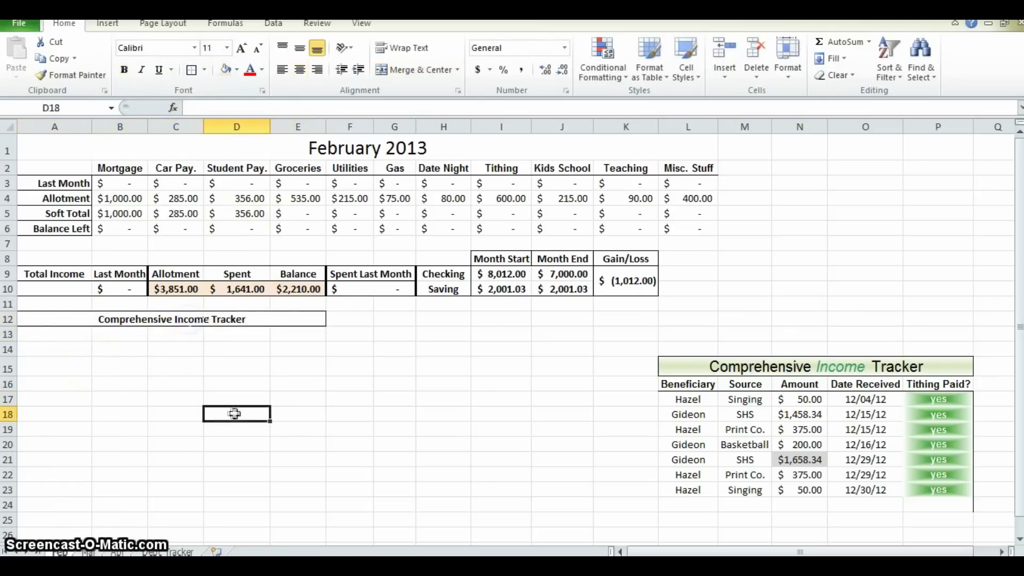
- Enter the column headers Beneficiary, Source and Amount in cells A13, B13 and C13
left_click(74, 330)
type("Beneficiary")
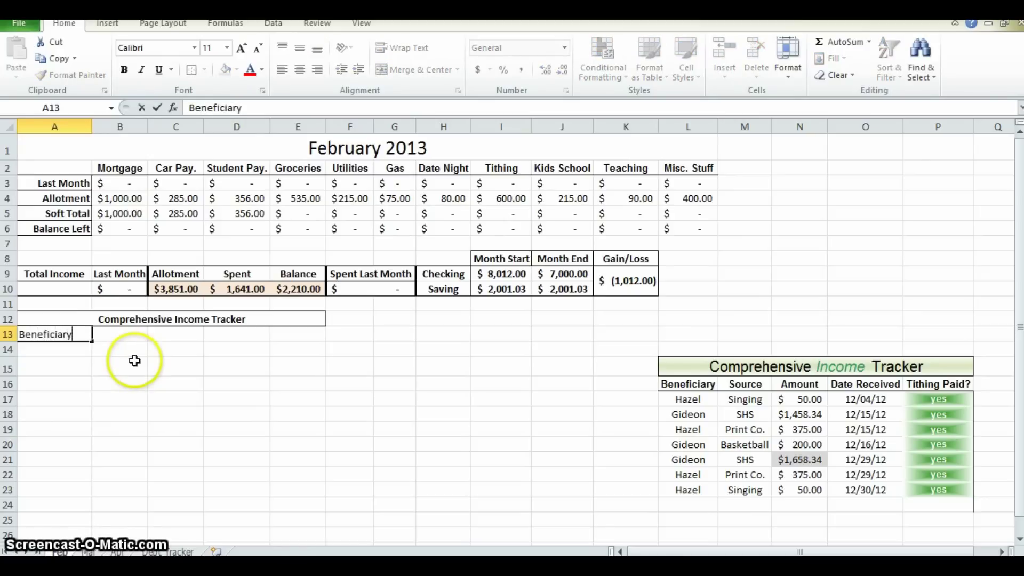
key("Tab")
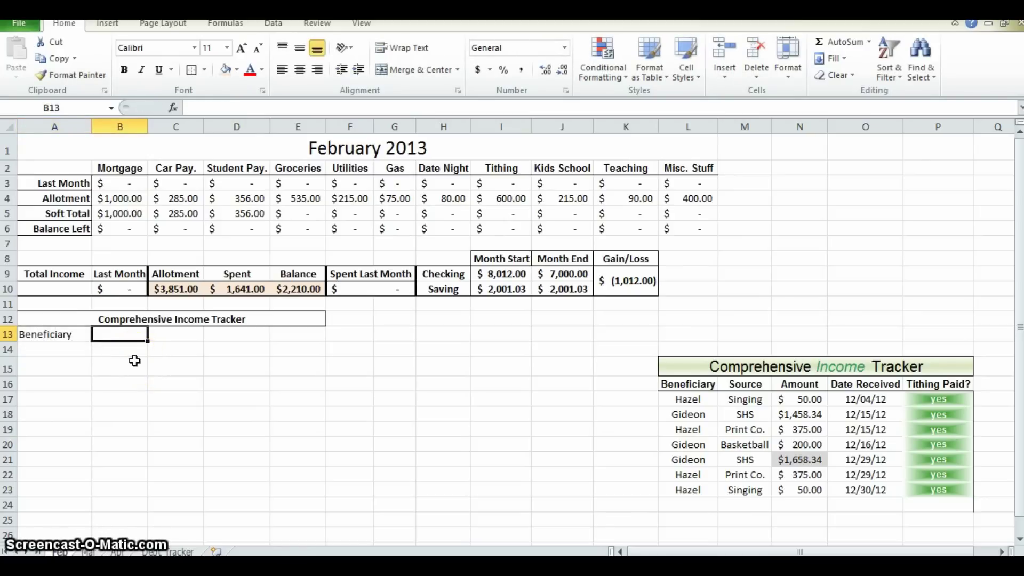
type("Soure")
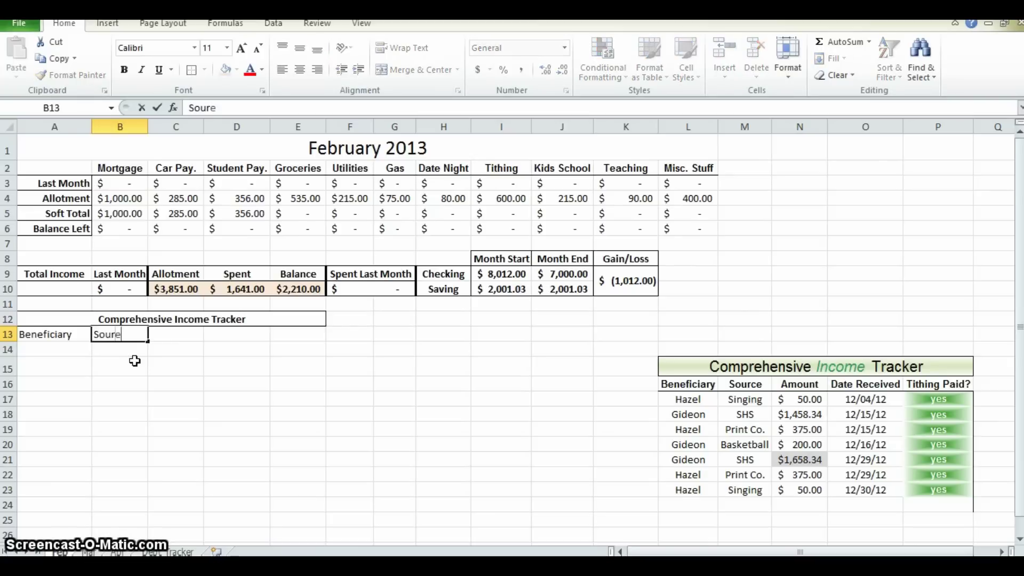
key("BackSpace")
key("BackSpace")
type("cece")
key("Tab")
type("Amo")
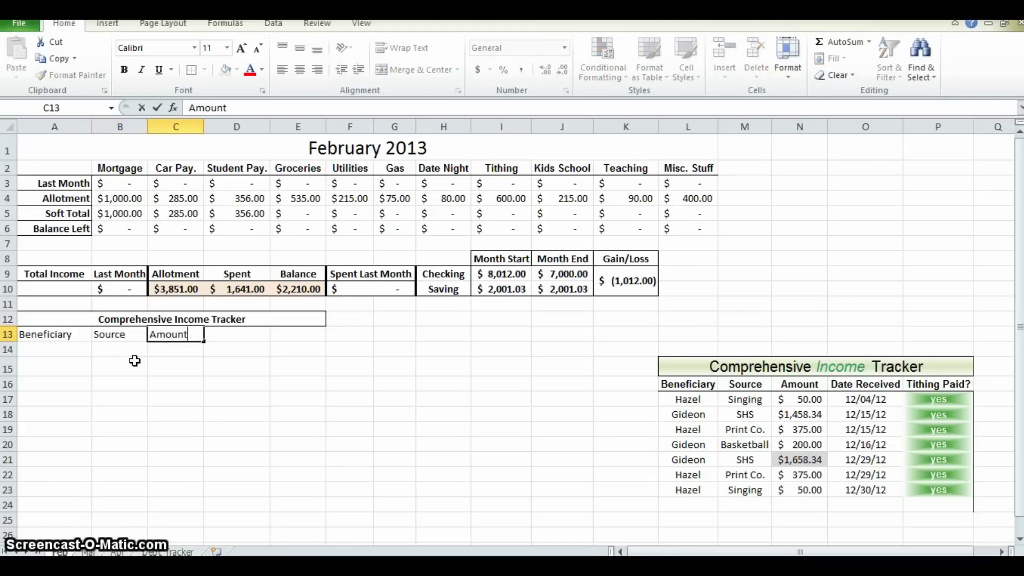
key("Tab")
- Enter the column headers Date Received in D13 and Tithing in E13
key("Left")
key("Left")
key("Down")
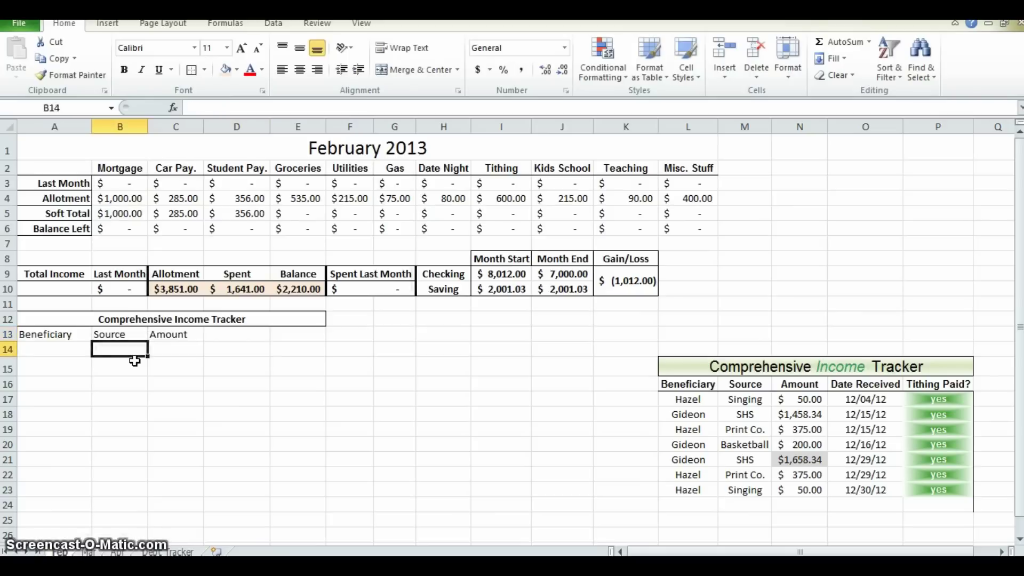
key("Up")
key("Right")
key("Right")
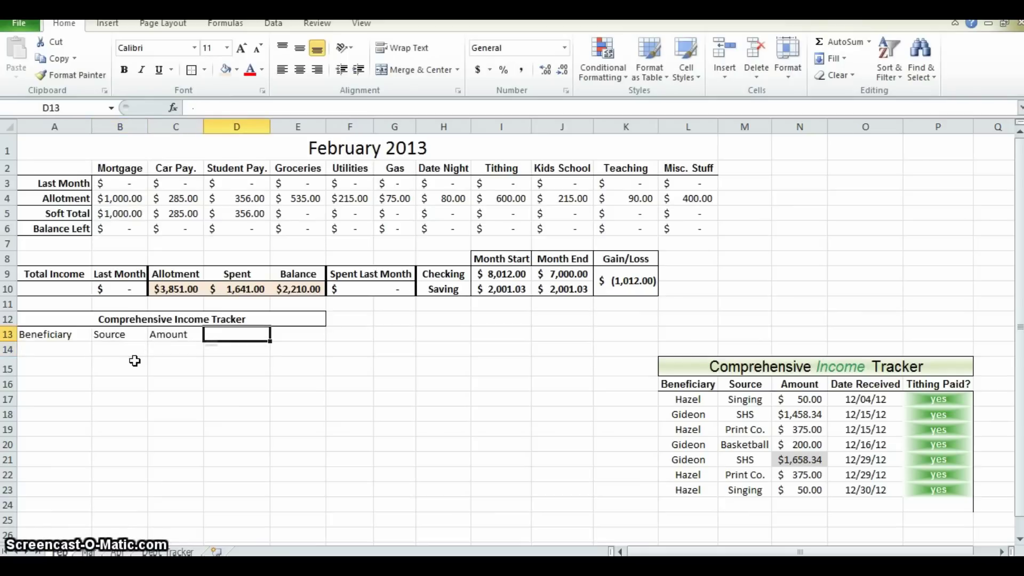
type("D")
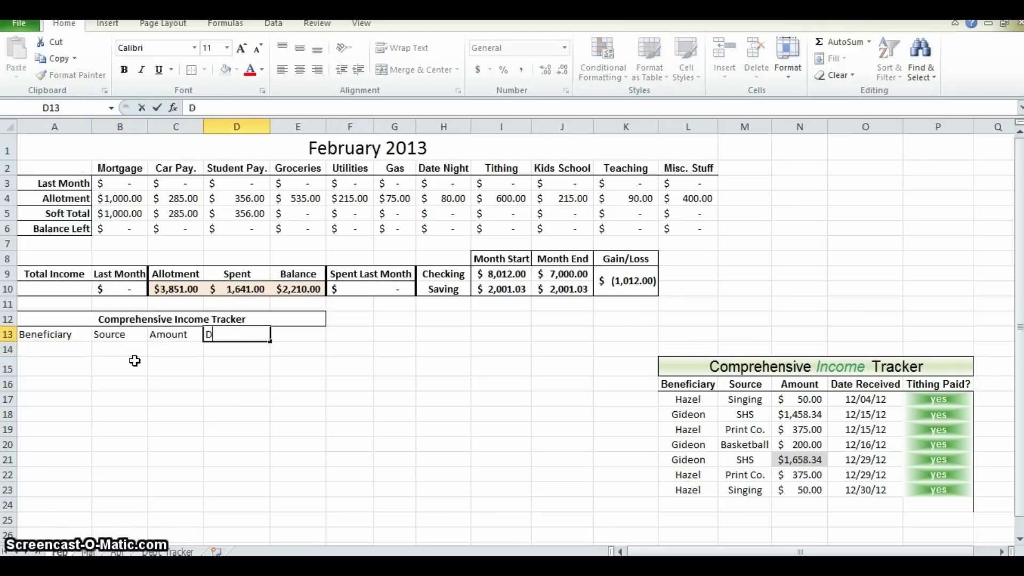
type("ate Received")
key("Tab")
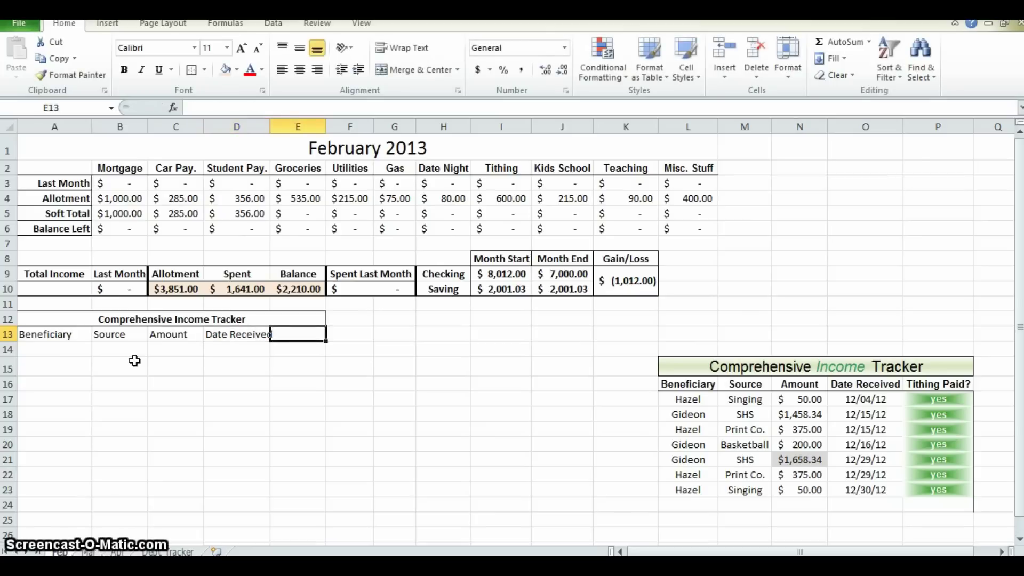
type("Tithing")
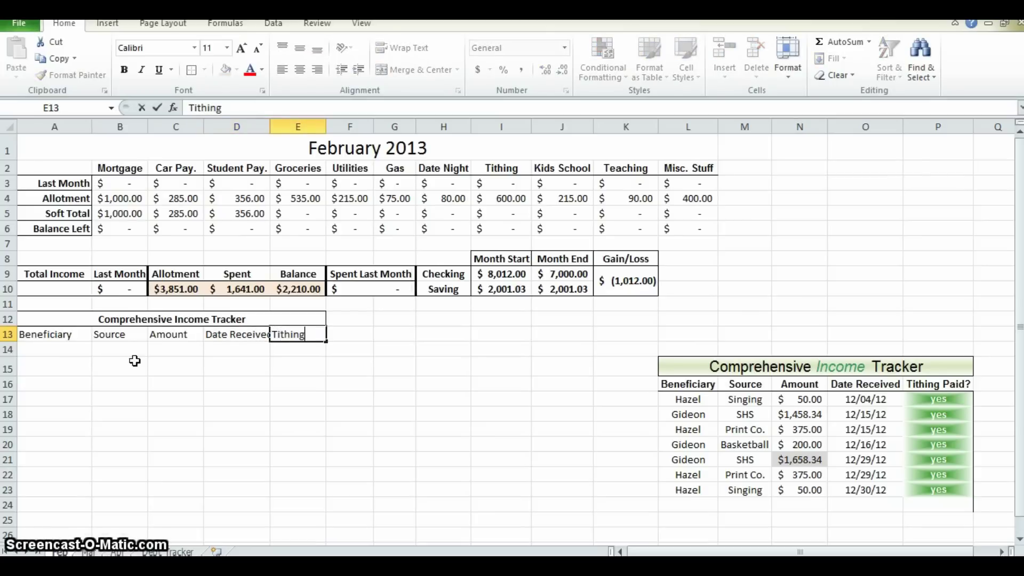
key("Return")
- Center the column headers in A13:E13 and add an outside border around them
left_click_drag(80, 334, 286, 334)
left_click(300, 69)
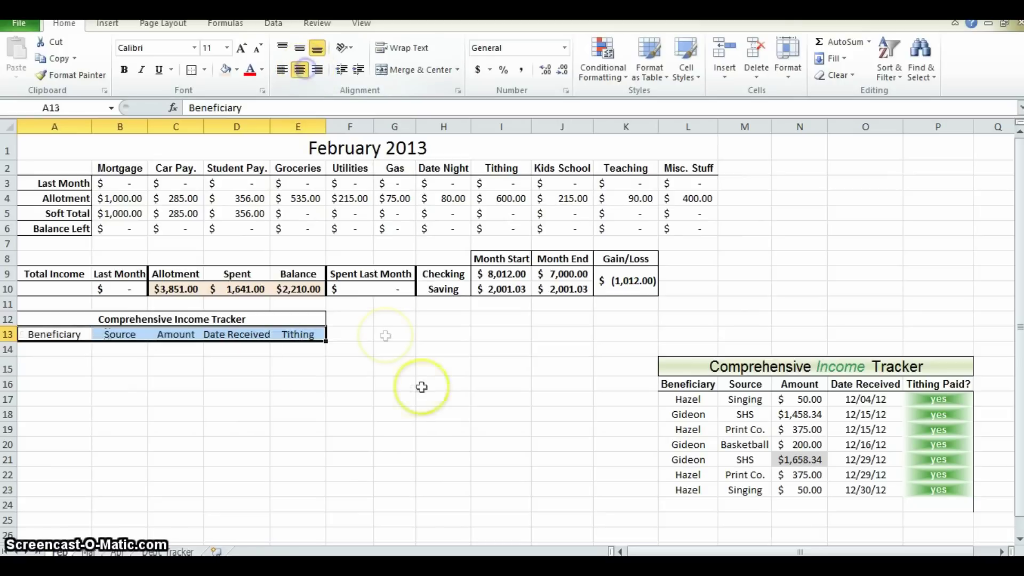
left_click(191, 70)
left_click(346, 369)
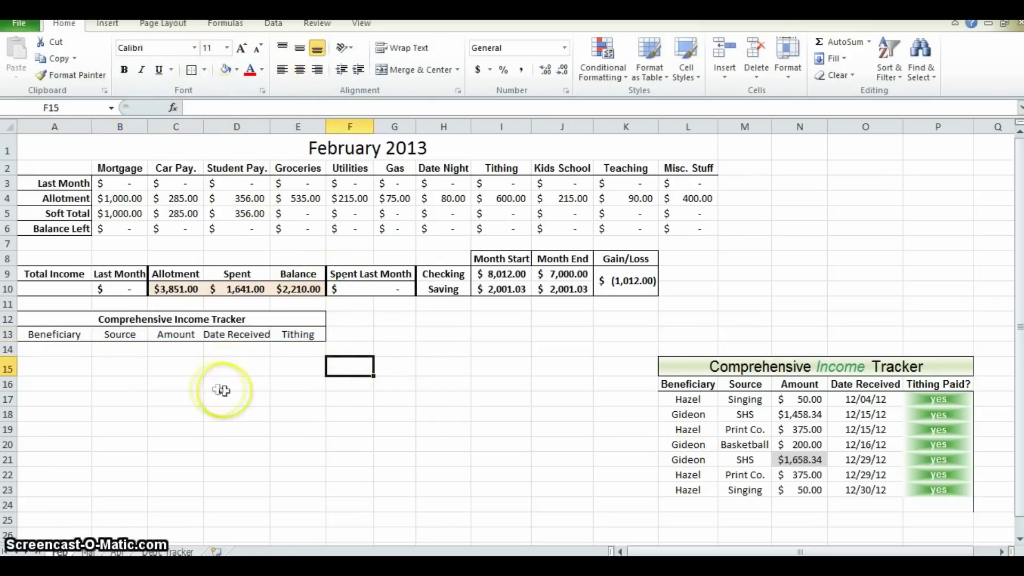
- Set the font size of the Comprehensive Income Tracker title in A12 to 15
left_click_drag(73, 334, 282, 334)
left_click(247, 319)
left_click(216, 47)
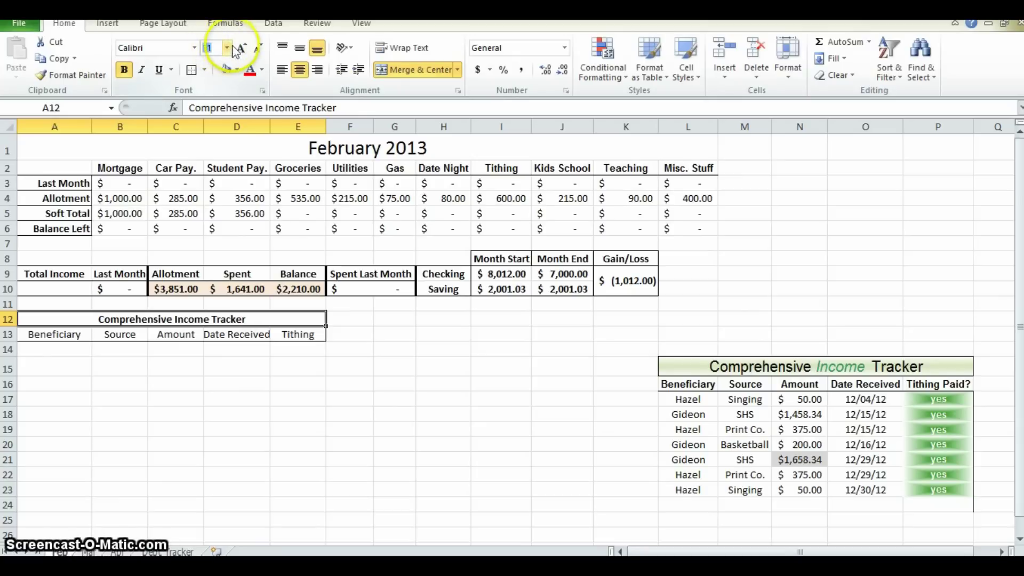
type("15")
key("Return")
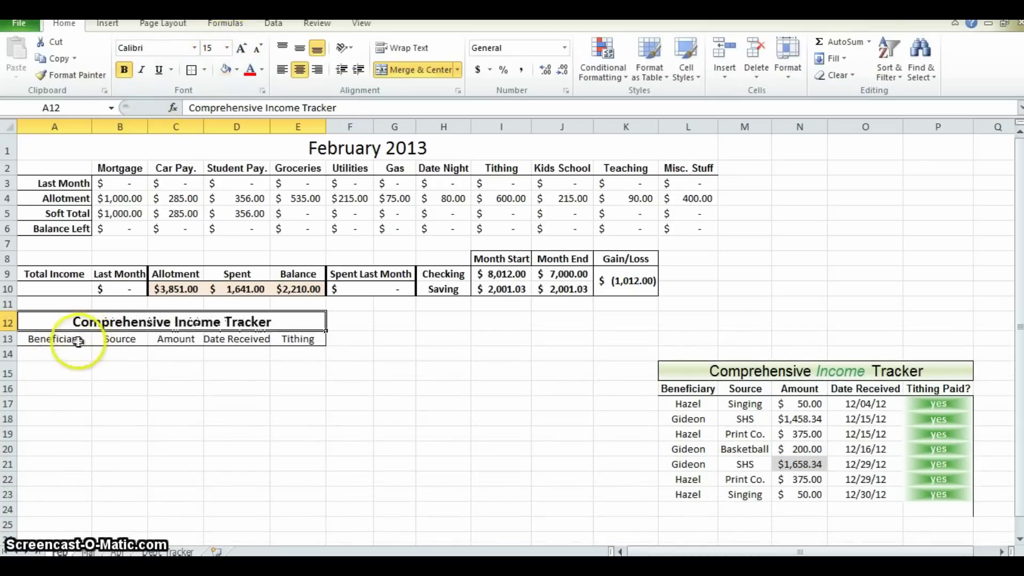
- Make the income tracker's column headers in A13:E13 bold
left_click_drag(77, 338, 290, 339)
left_click(219, 49)
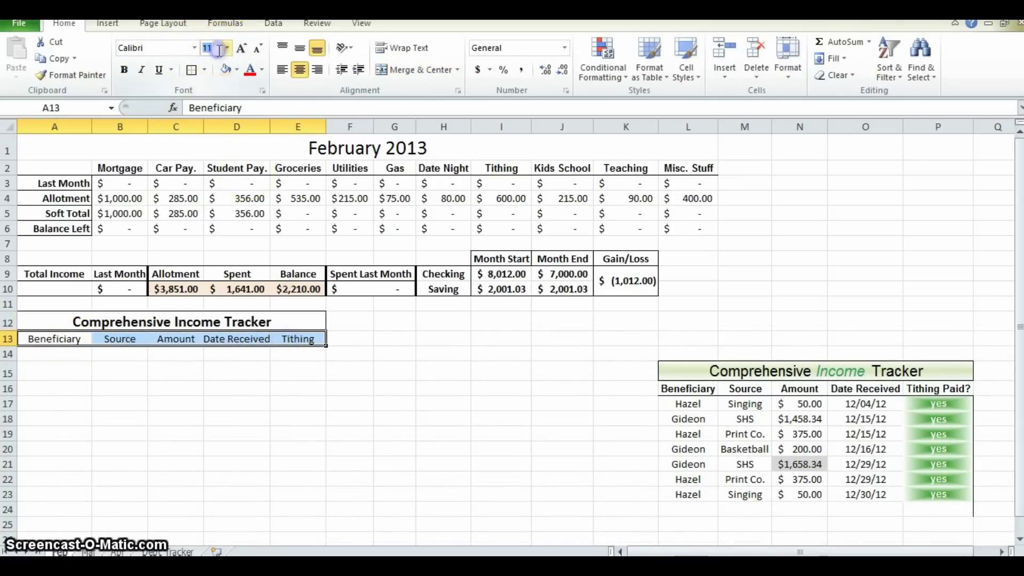
left_click(123, 69)
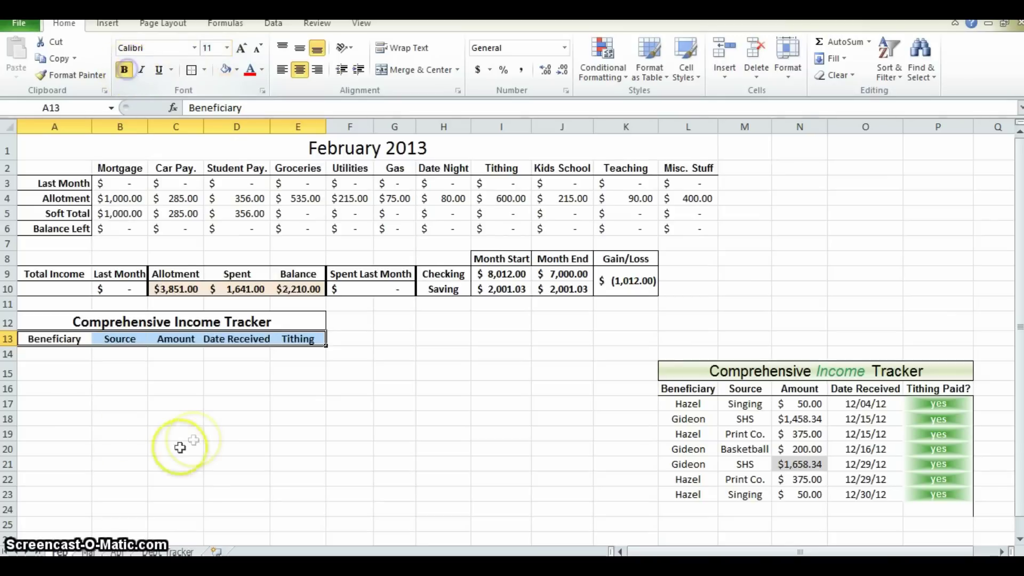
left_click(78, 356)
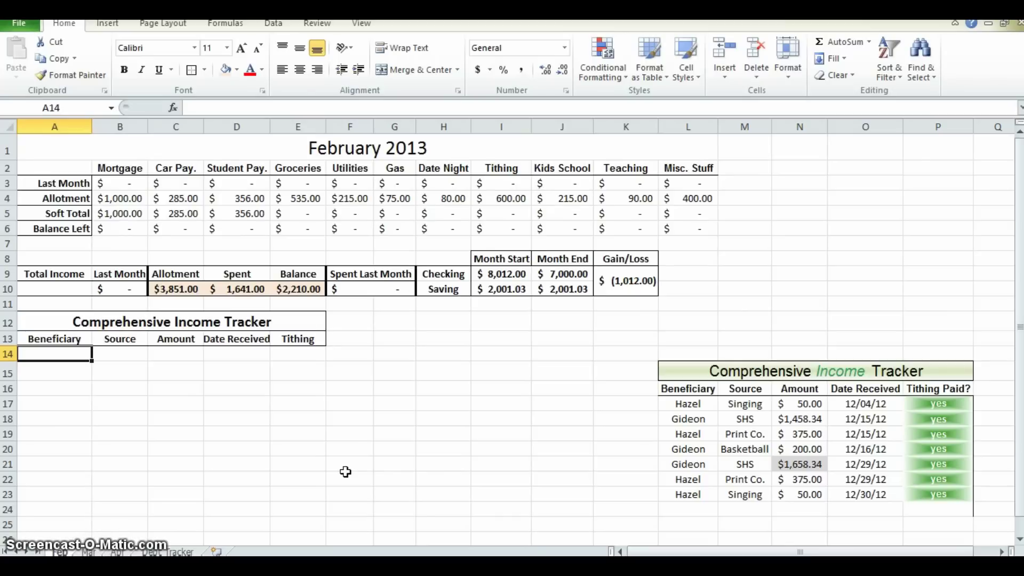
- Examine the Beneficiary and Date Received entries in the sample income tracker in columns L to P
left_click_drag(688, 404, 688, 494)
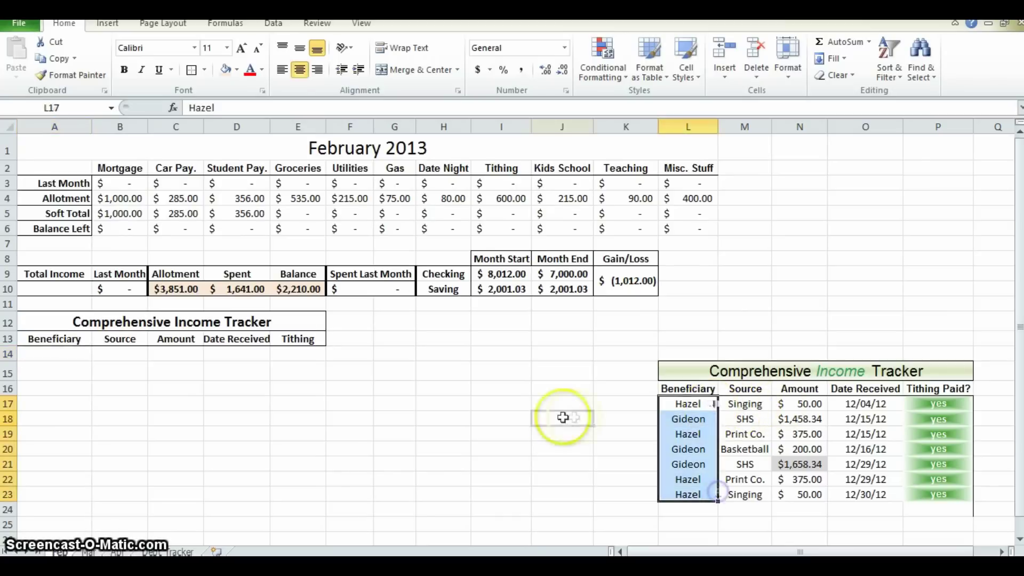
left_click(561, 418)
left_click(53, 354)
left_click_drag(864, 403, 875, 487)
left_click(565, 480)
left_click(80, 354)
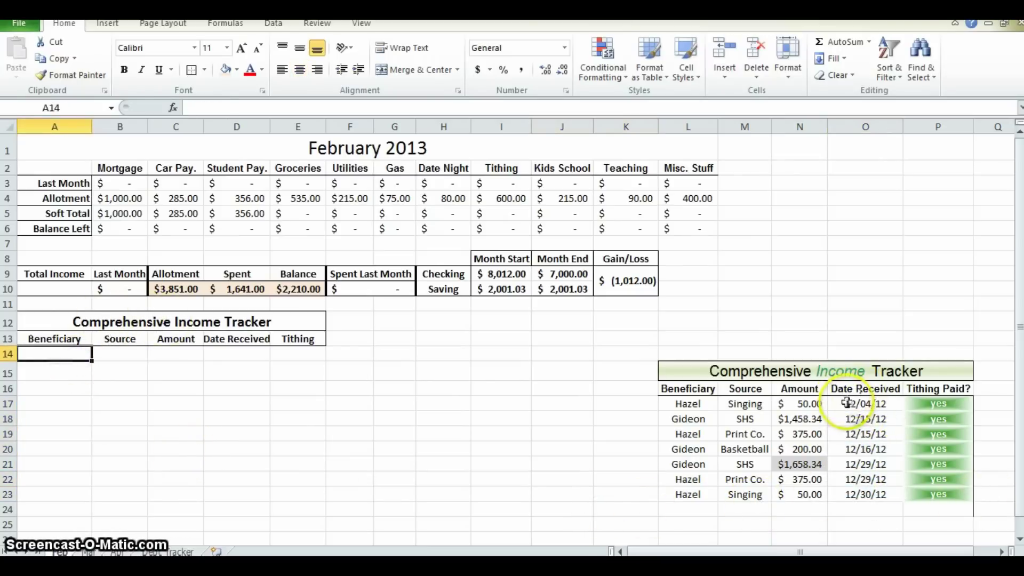
left_click_drag(850, 404, 866, 433)
left_click(422, 362)
- Enter the two beneficiaries' first names in cells A14 and A15, following the order of the sample tracker
left_click(73, 355)
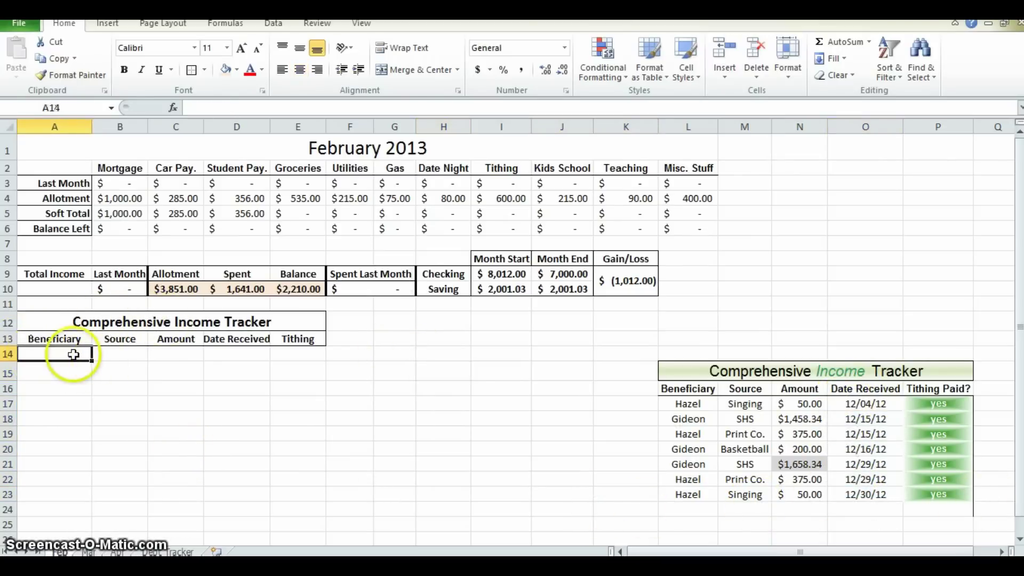
type("Hz")
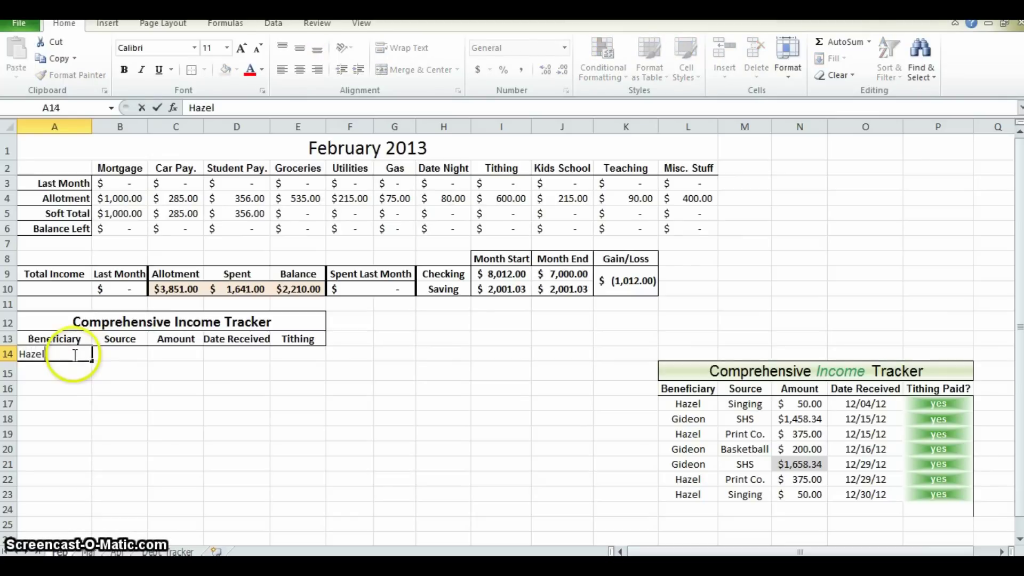
type("zel")
key("Return")
type("Gi")
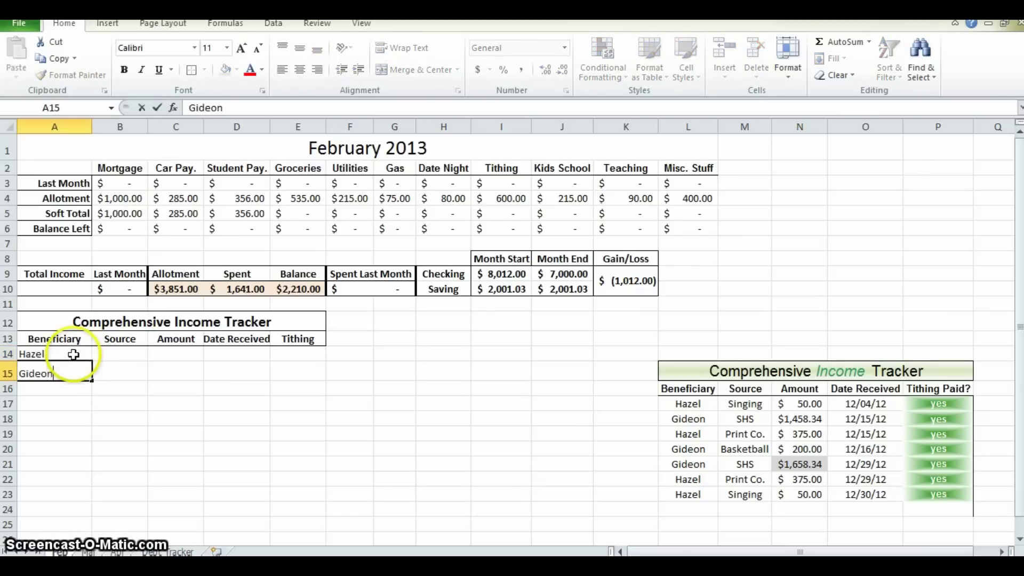
type("deon")
key("Return")
left_click(138, 356)
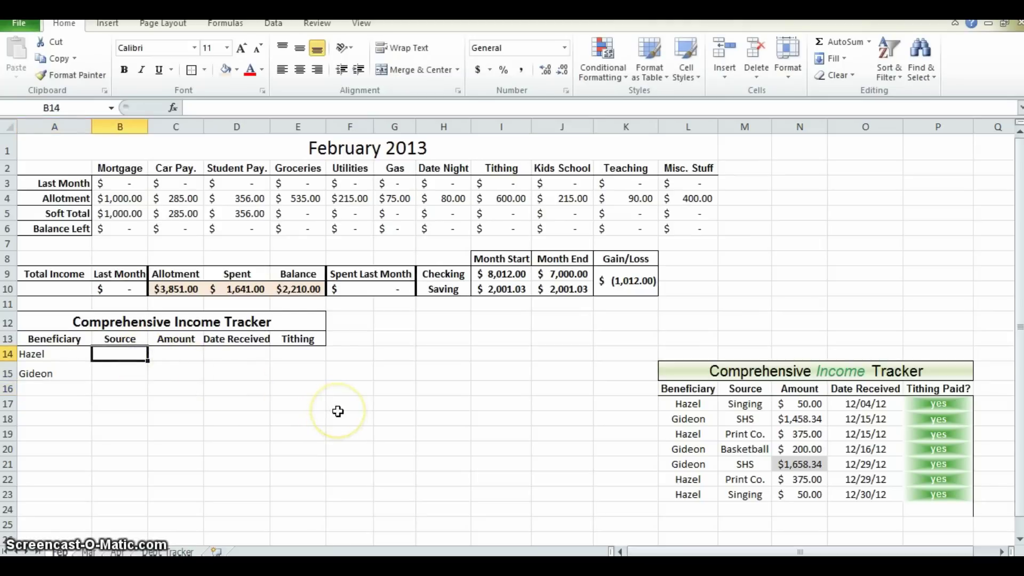
type("50")
key("Tab")
left_click_drag(126, 357, 120, 432)
left_click(194, 393)
- Enter Piano as the source in B14 and 50 as the amount in C14
left_click(124, 354)
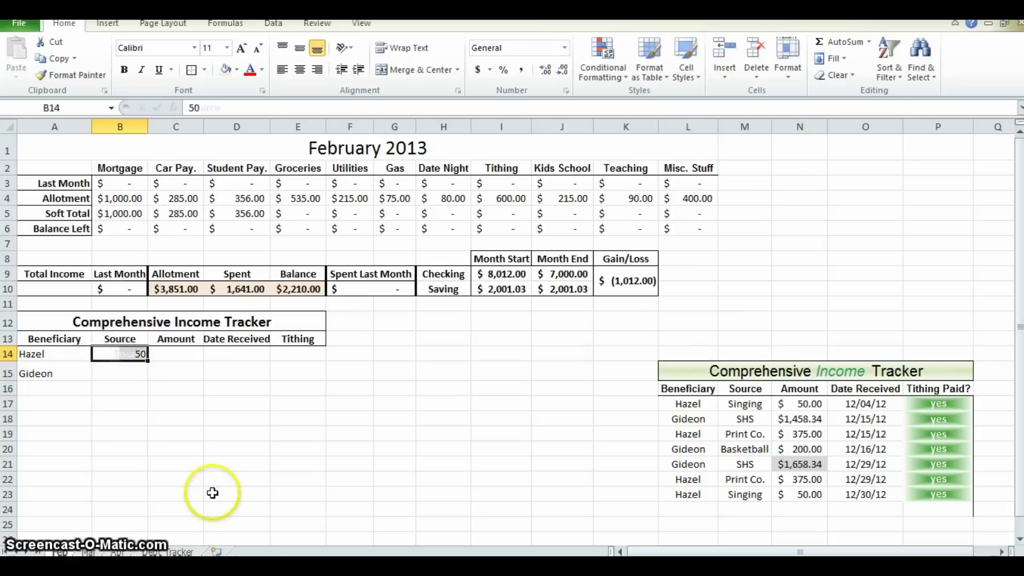
type("Sin")
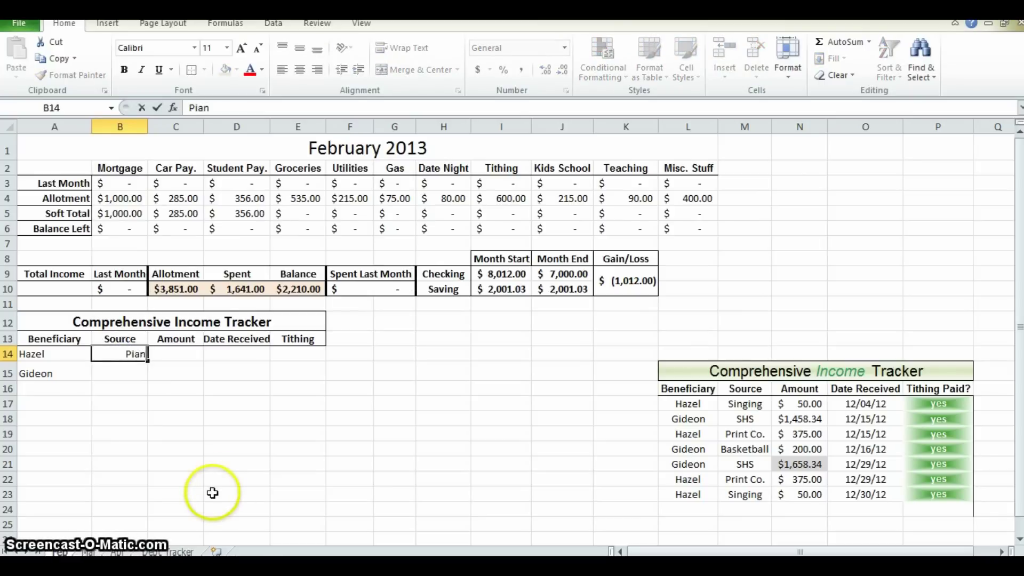
key("Tab")
type("50")
key("Return")
- Apply the accounting dollar format to the Amount cells C14:C20
left_click(190, 356)
left_click_drag(190, 356, 192, 448)
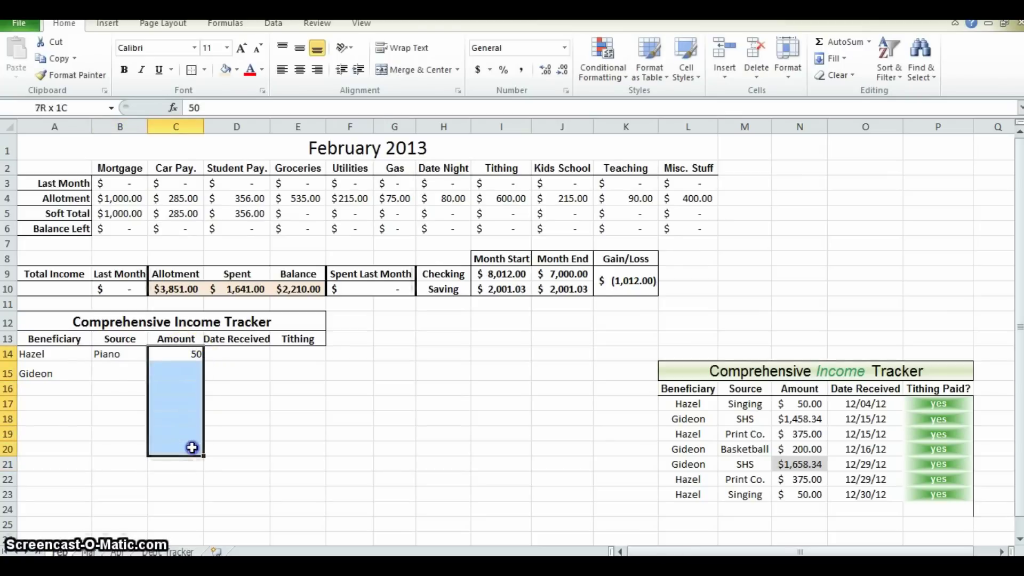
left_click(478, 71)
left_click(475, 400)
- Enter 2/2/2013 as the date received in D14 and yes for Tithing in E14
left_click(232, 355)
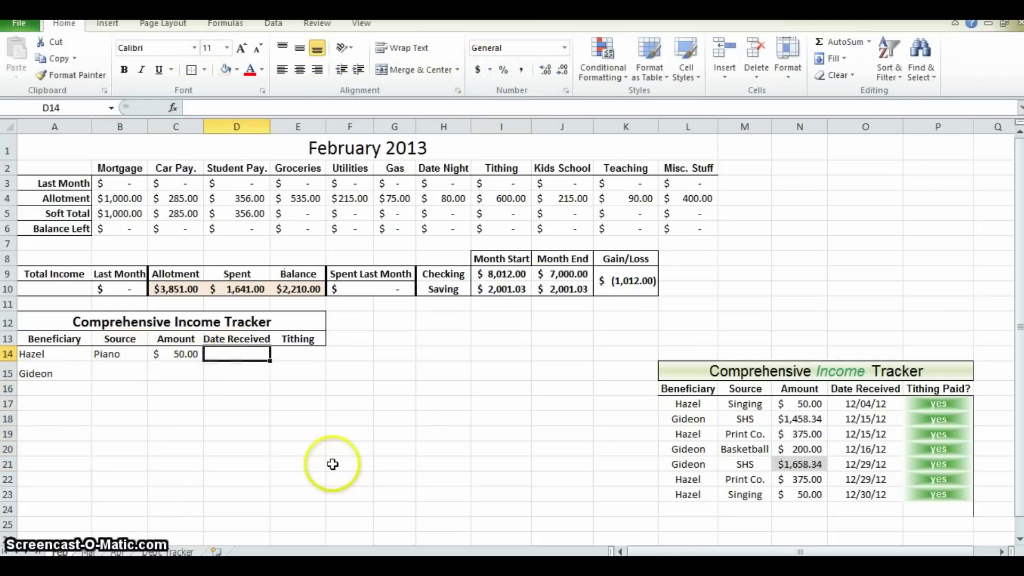
type("2/2/2013")
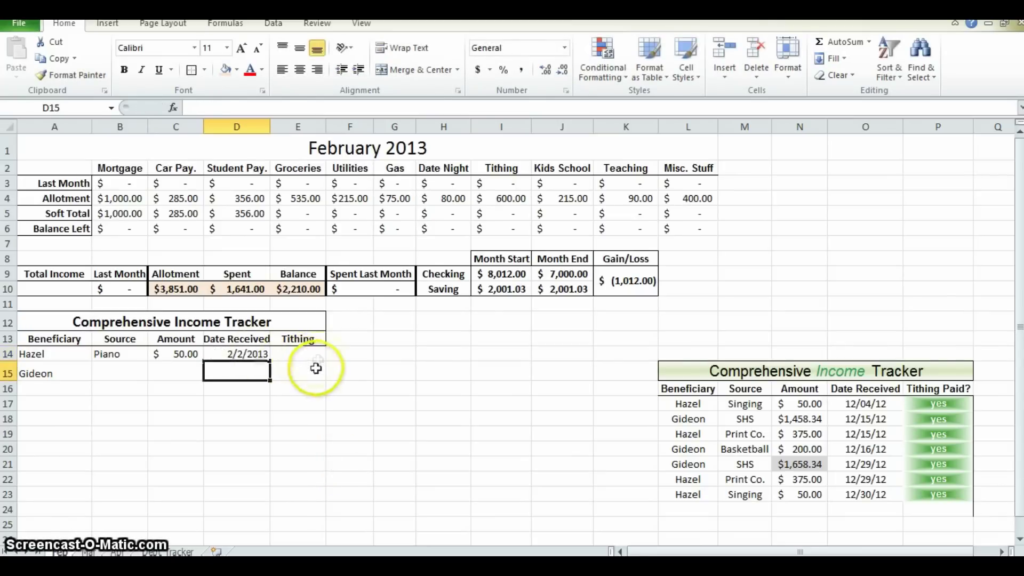
left_click(319, 354)
left_click(248, 356)
left_click(308, 354)
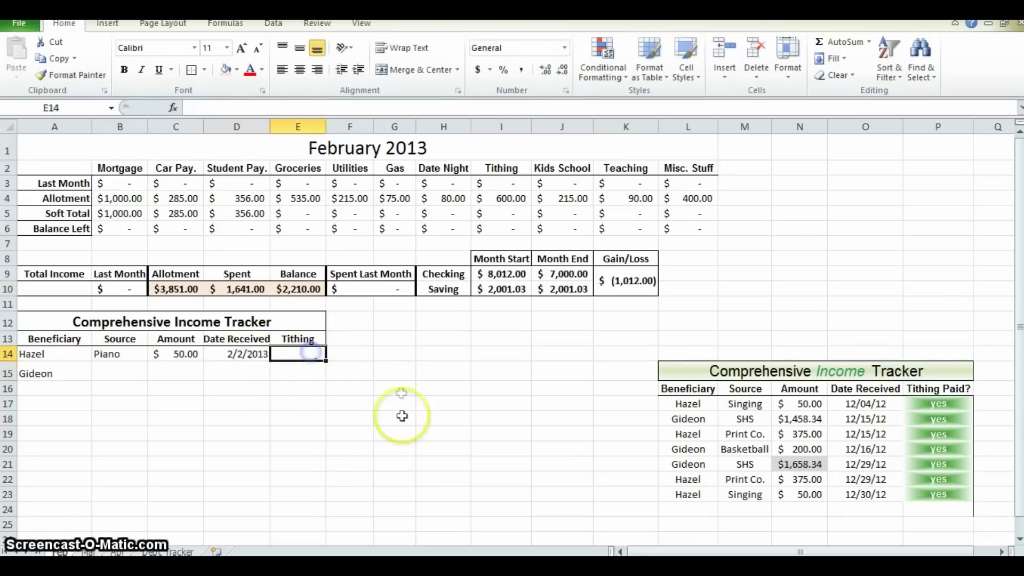
type("yes")
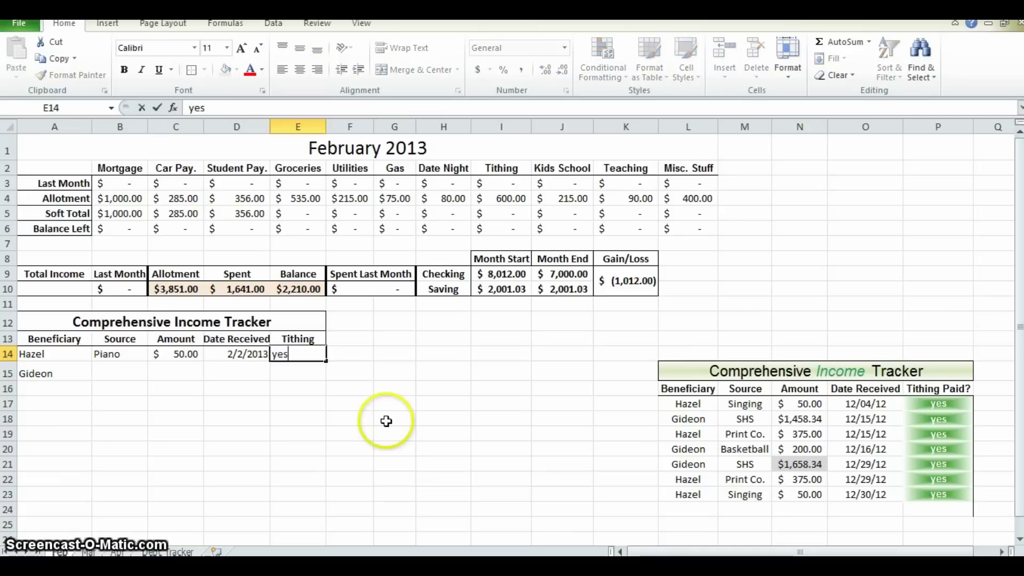
- Finish the Tithing entry in E14 and review the Source, Amount, Date Received and Tithing columns of the filled-in income tracker
key("Return")
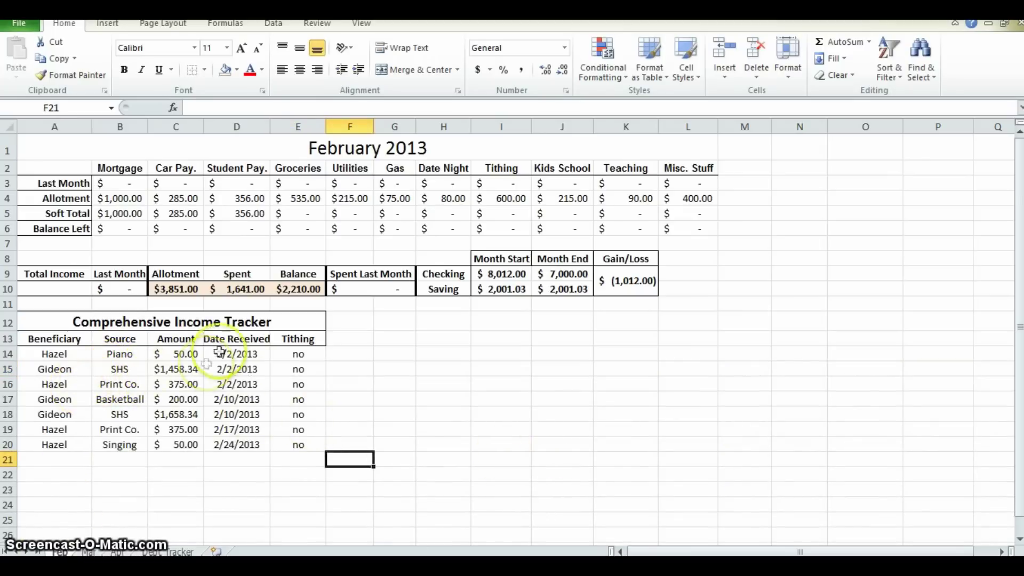
left_click(139, 371)
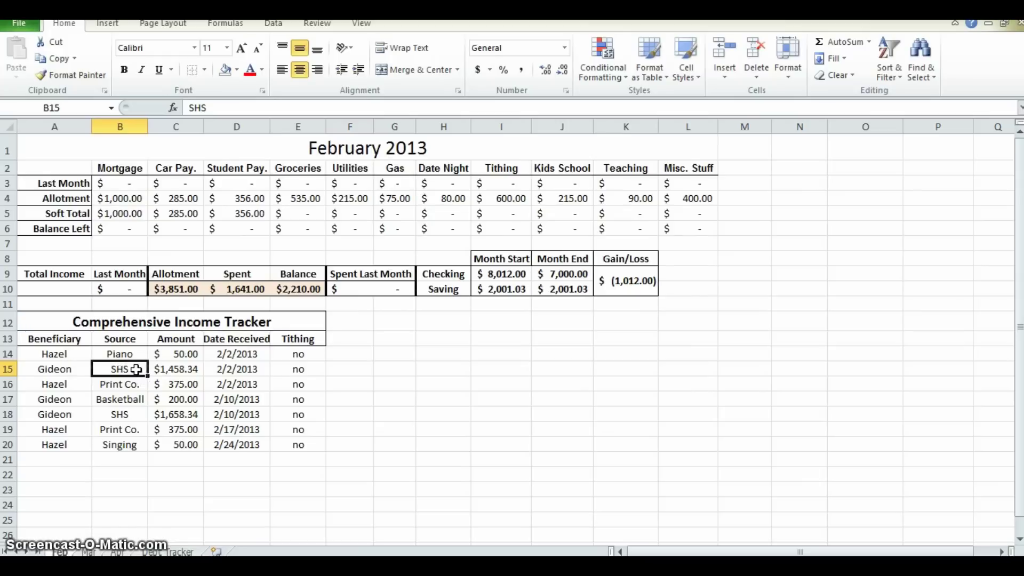
left_click(174, 417)
left_click(177, 373)
left_click(136, 433)
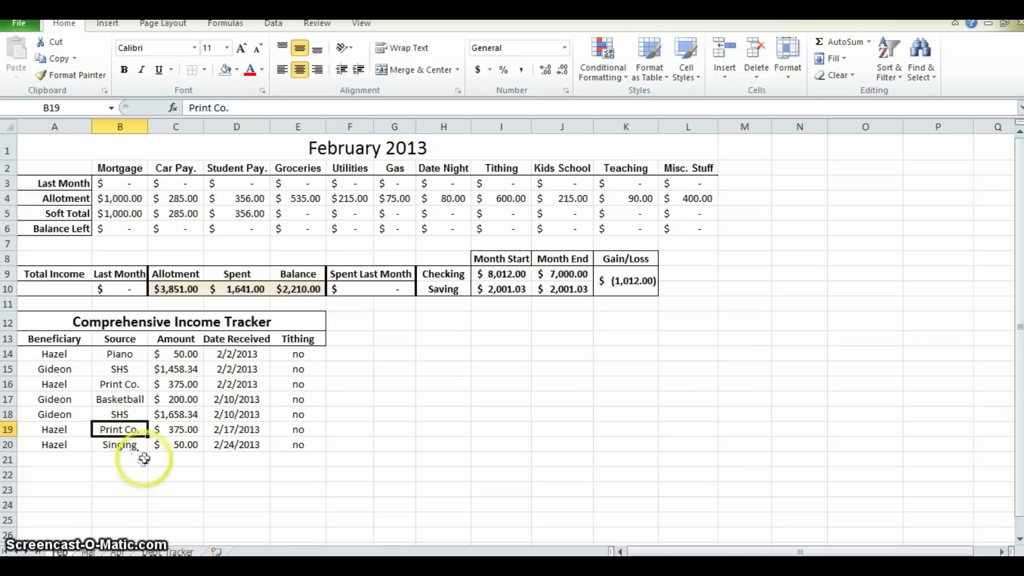
left_click(178, 433)
left_click(169, 402)
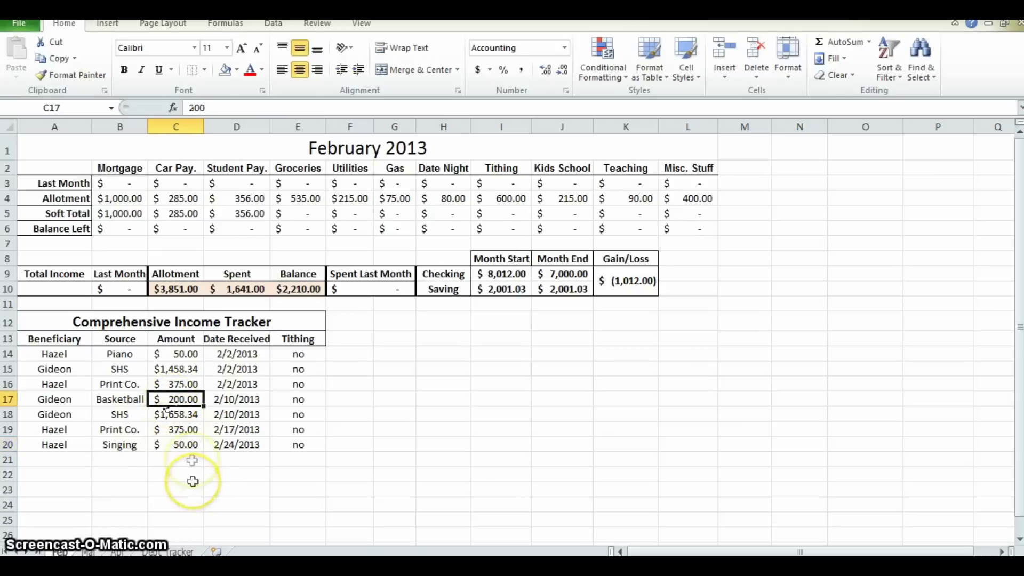
left_click_drag(185, 354, 179, 447)
left_click(176, 459)
left_click_drag(127, 358, 122, 445)
left_click(176, 488)
left_click_drag(239, 356, 226, 446)
left_click_drag(309, 361, 304, 430)
left_click(379, 458)
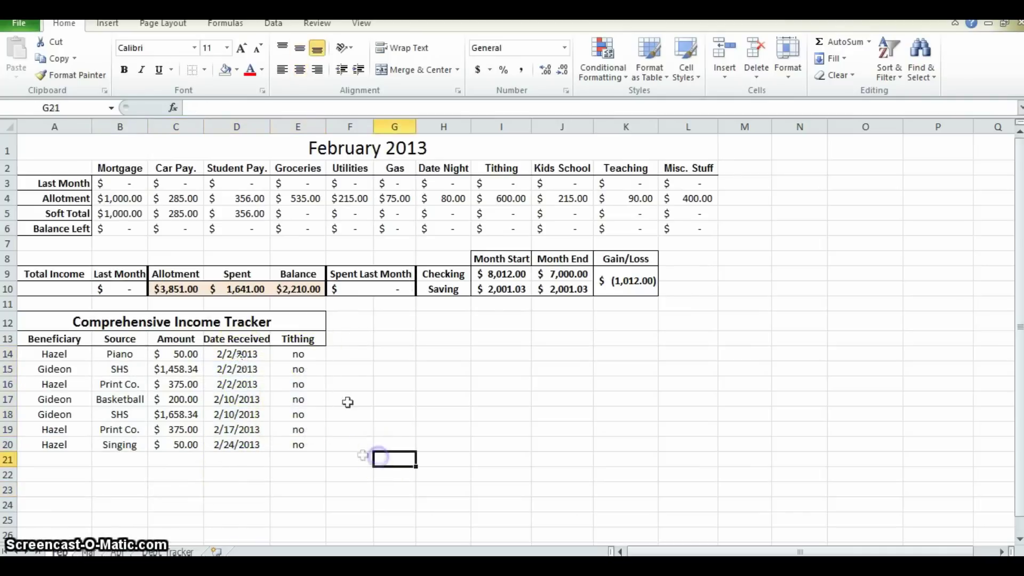
left_click(315, 361)
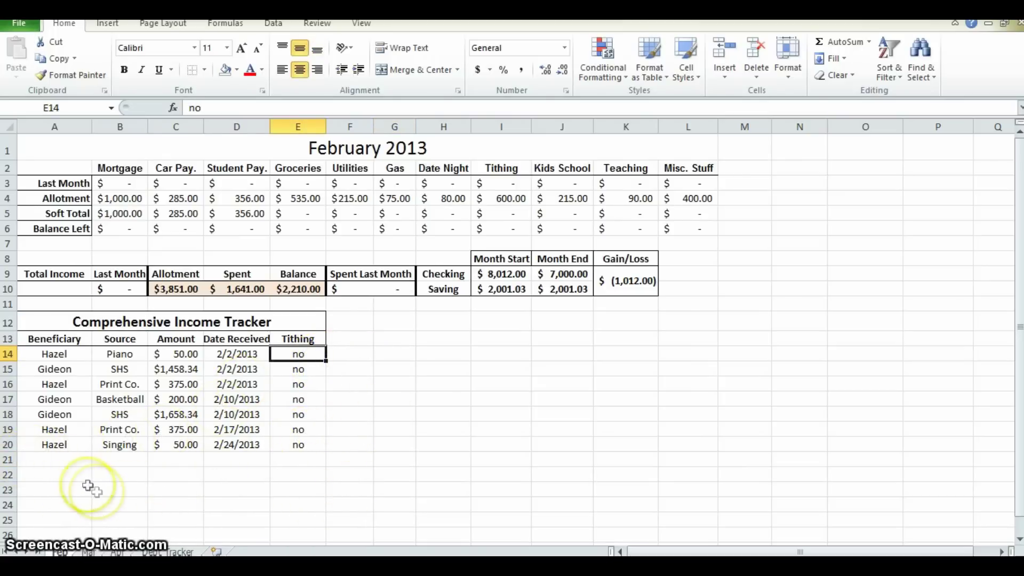
- Switch to the January 2013 budget workbook, insert a row above row 22, and undo the insertion
key("alt+Tab")
left_click(696, 410)
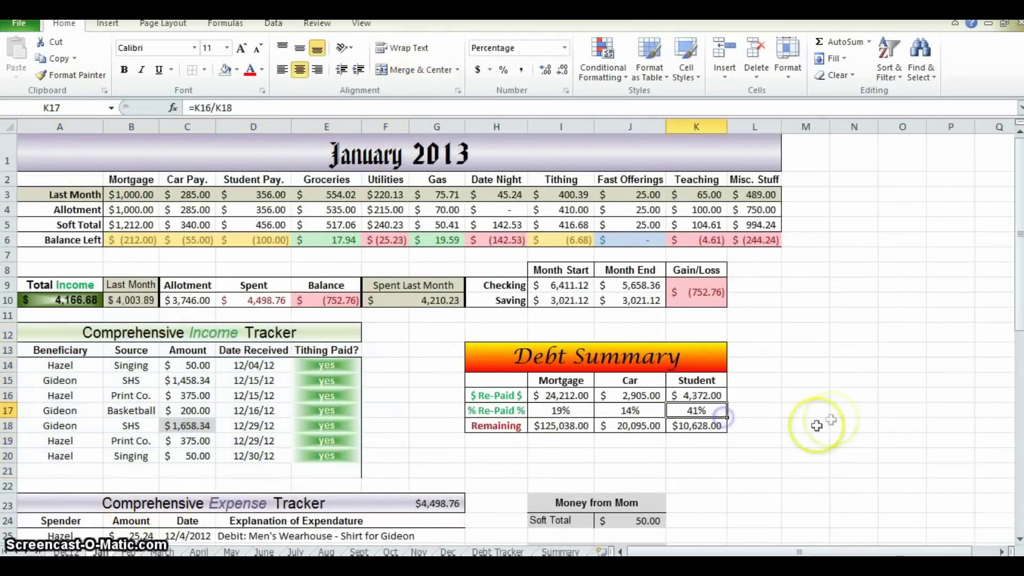
scroll(826, 418, "down", 1)
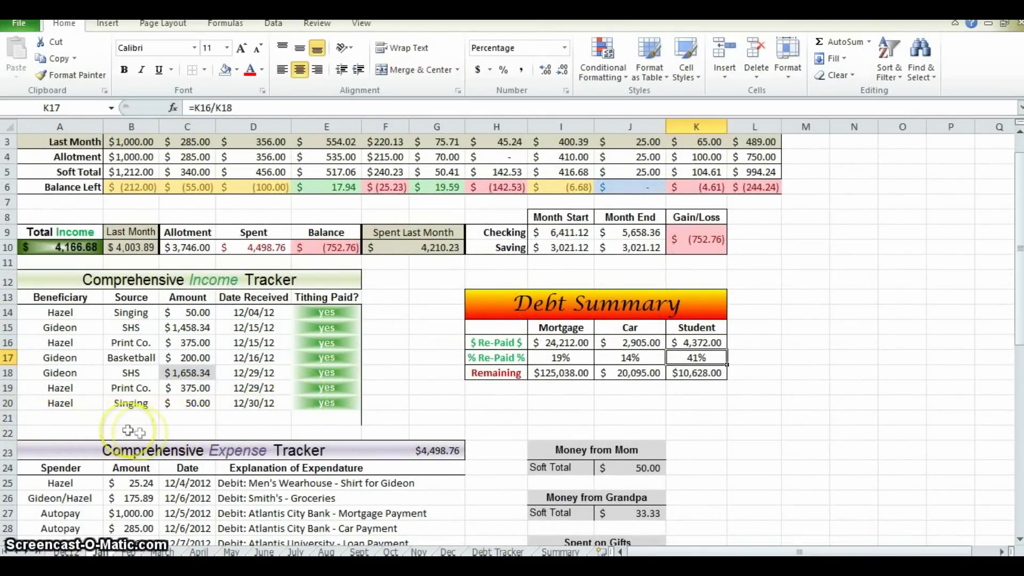
left_click(10, 431)
right_click(18, 430)
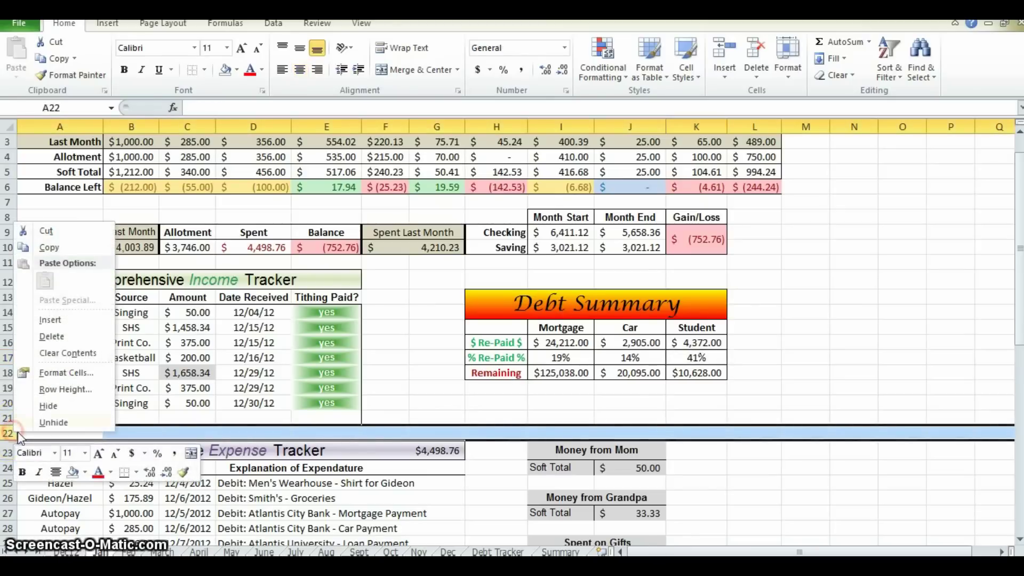
left_click(51, 319)
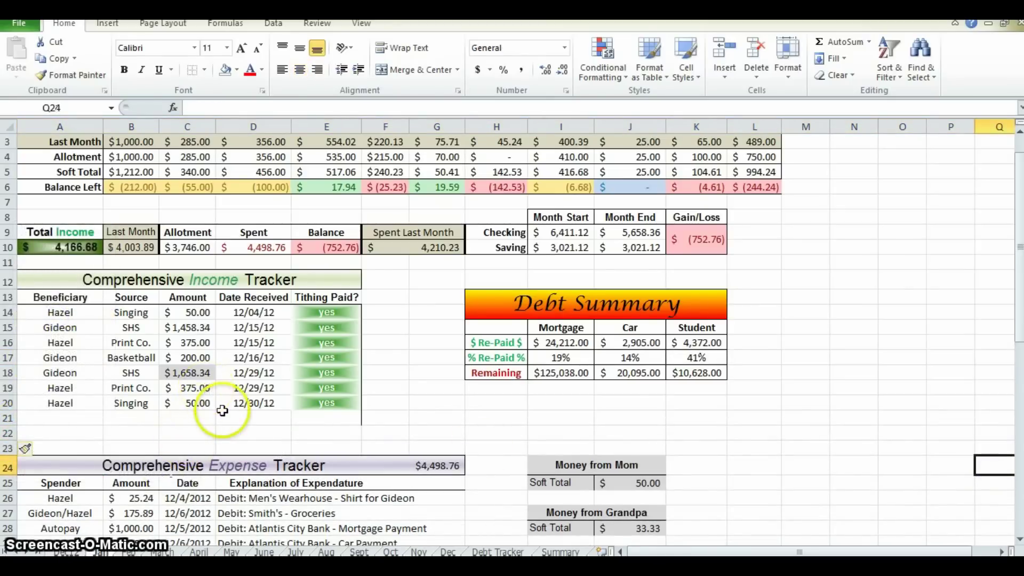
key("ctrl+z")
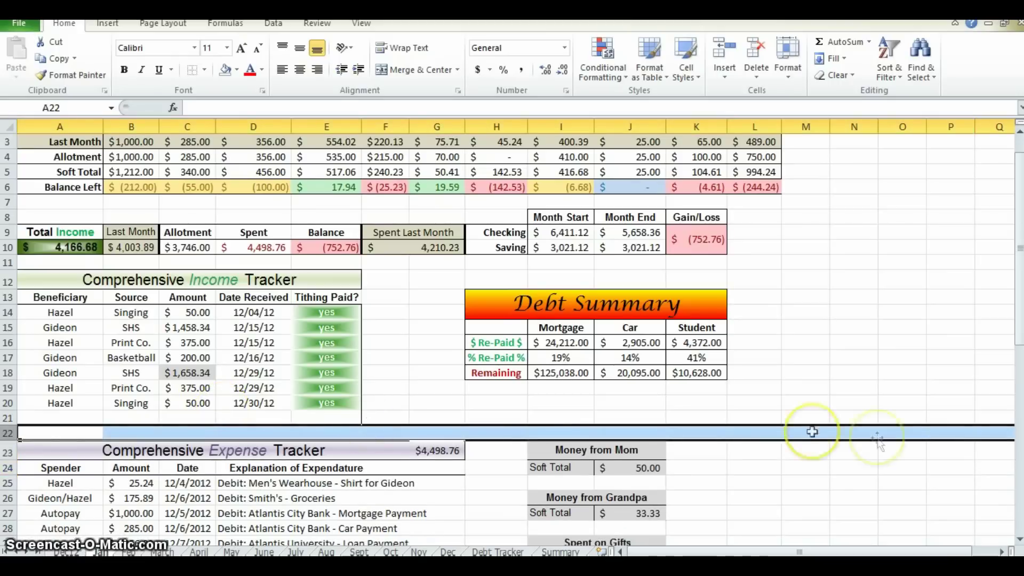
- Examine the layout of the Debt Summary table in the January 2013 budget
left_click(899, 432)
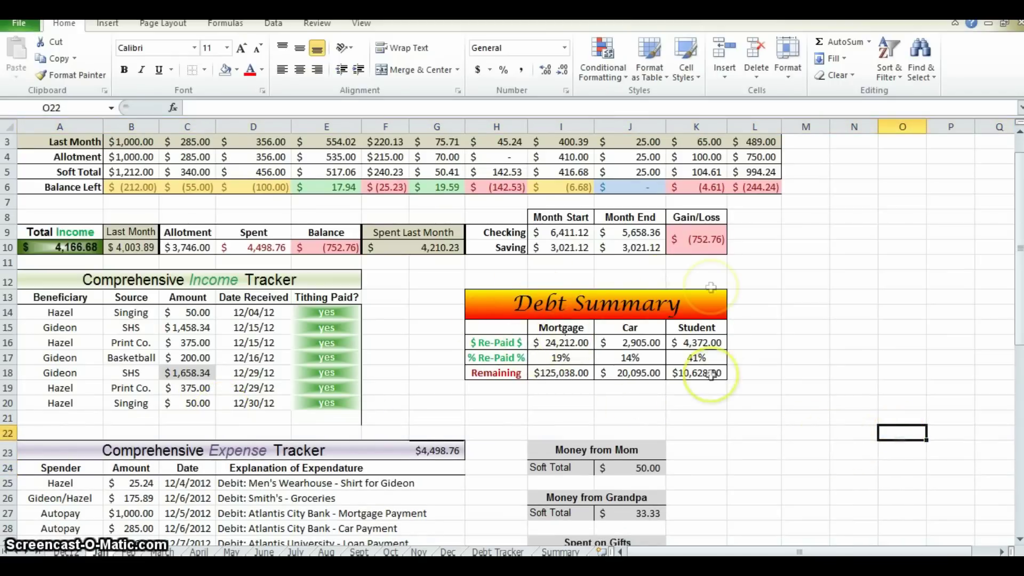
left_click_drag(442, 279, 764, 395)
left_click(785, 446)
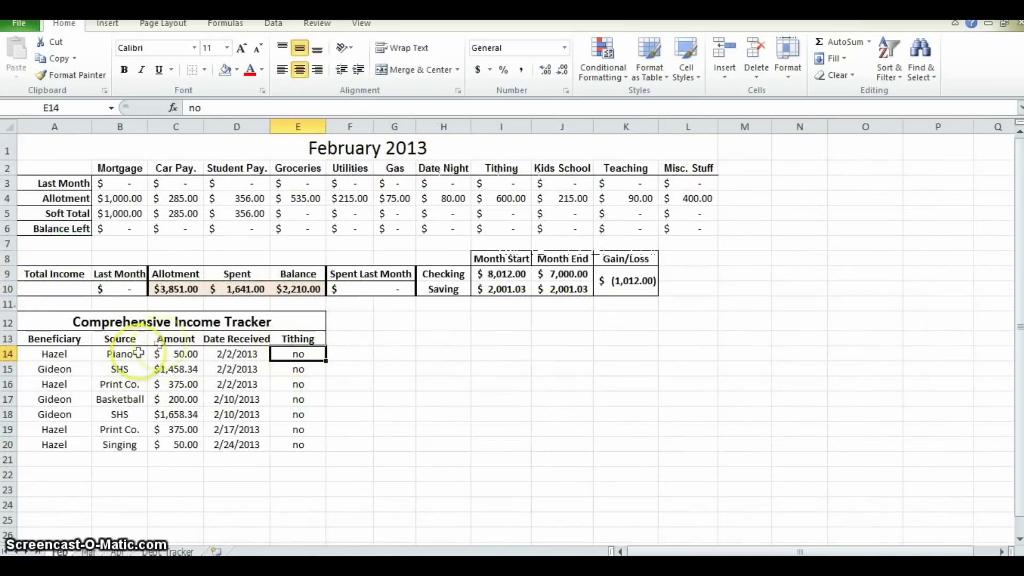
- In the February budget, merge and center H12:K12, enter the heading Debt Summary, and outline the block H12:K16
left_click_drag(434, 319, 620, 319)
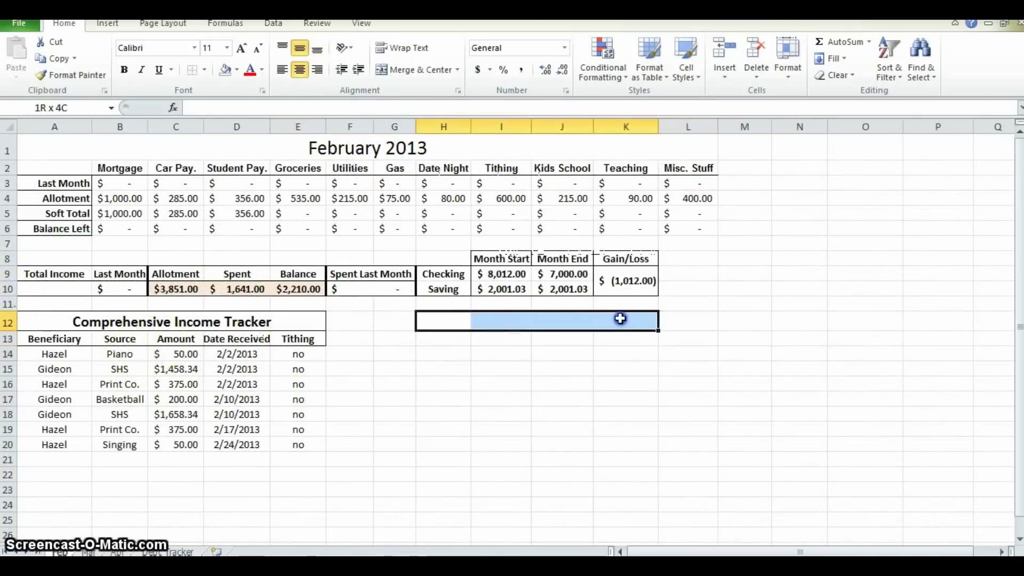
left_click(420, 69)
type("Debt Summary")
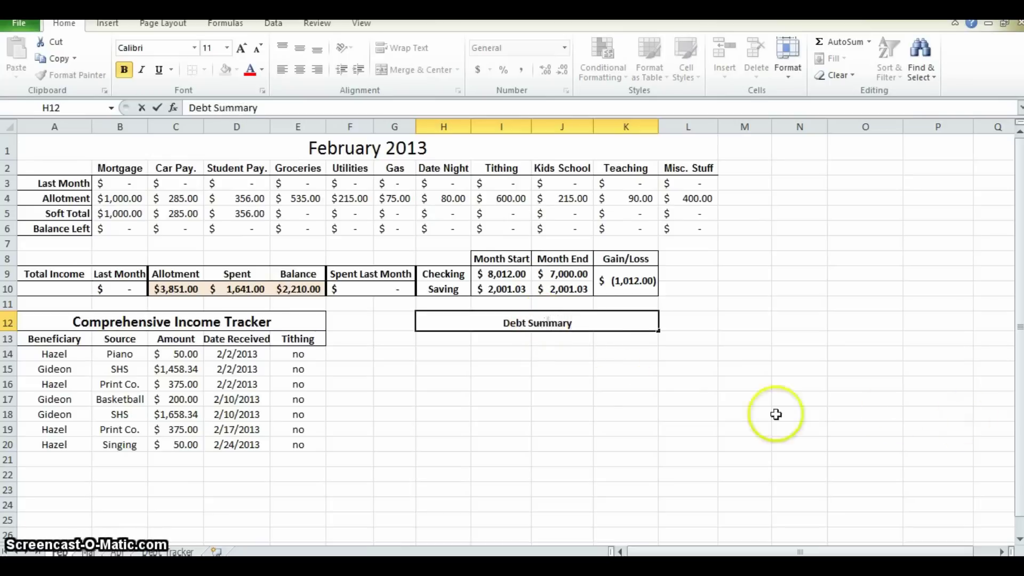
left_click_drag(651, 384, 654, 402)
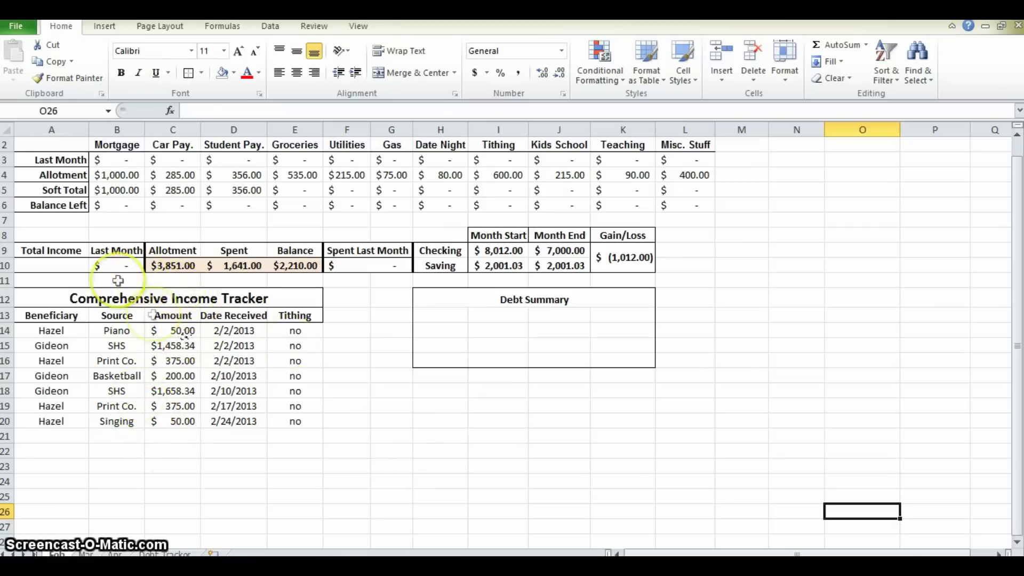
left_click(51, 266)
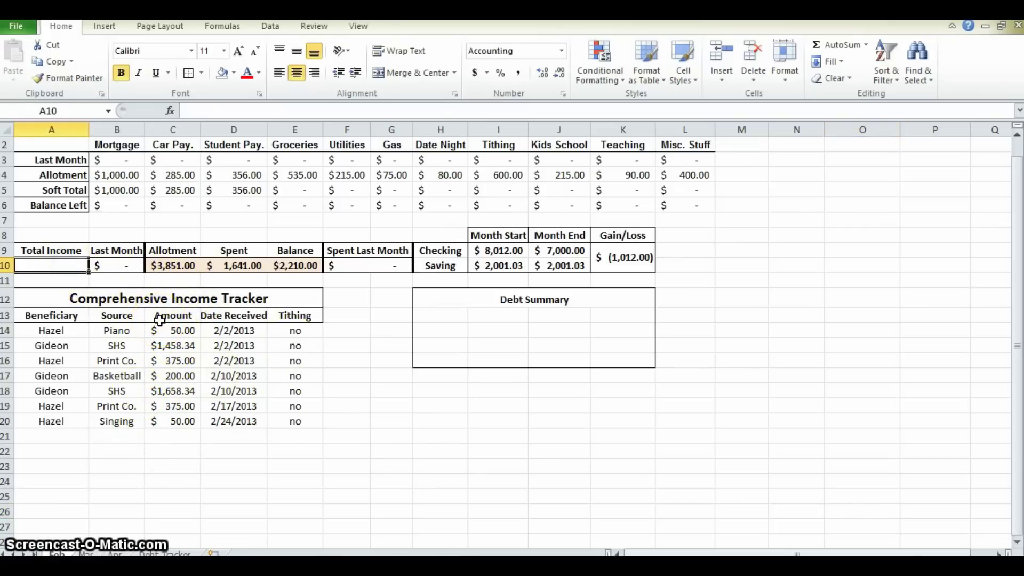
type("=")
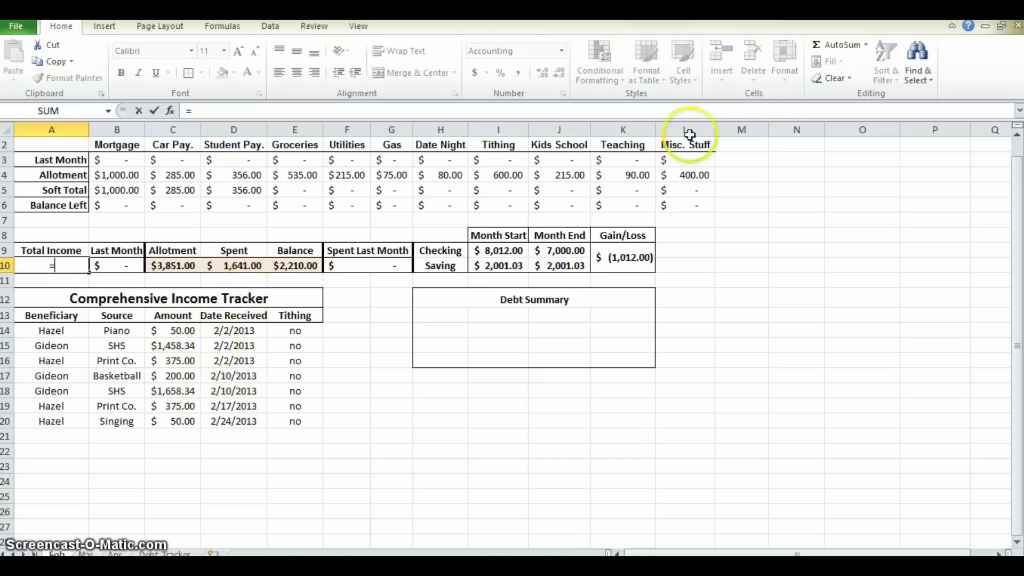
key("BackSpace")
left_click(441, 482)
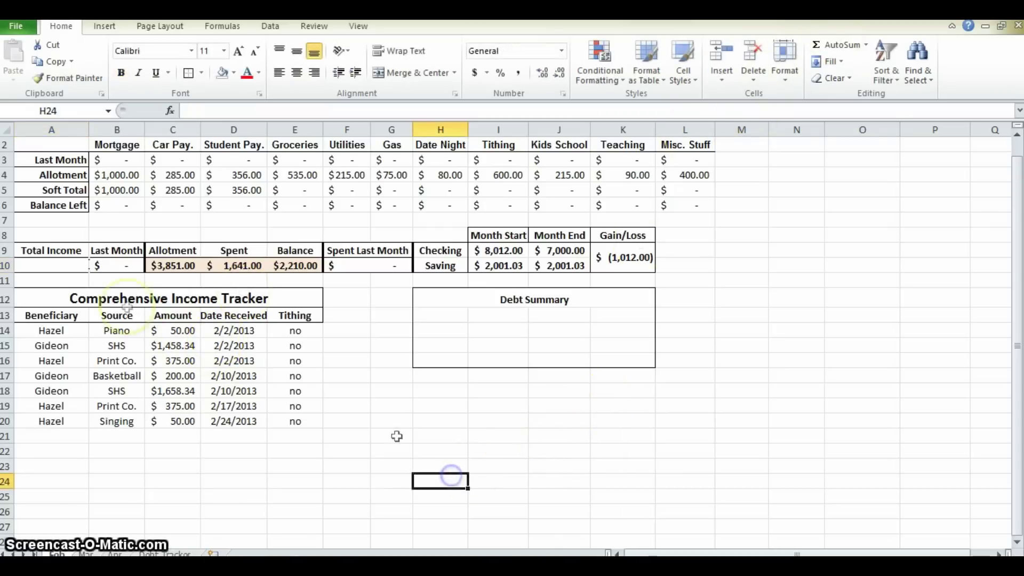
left_click(52, 265)
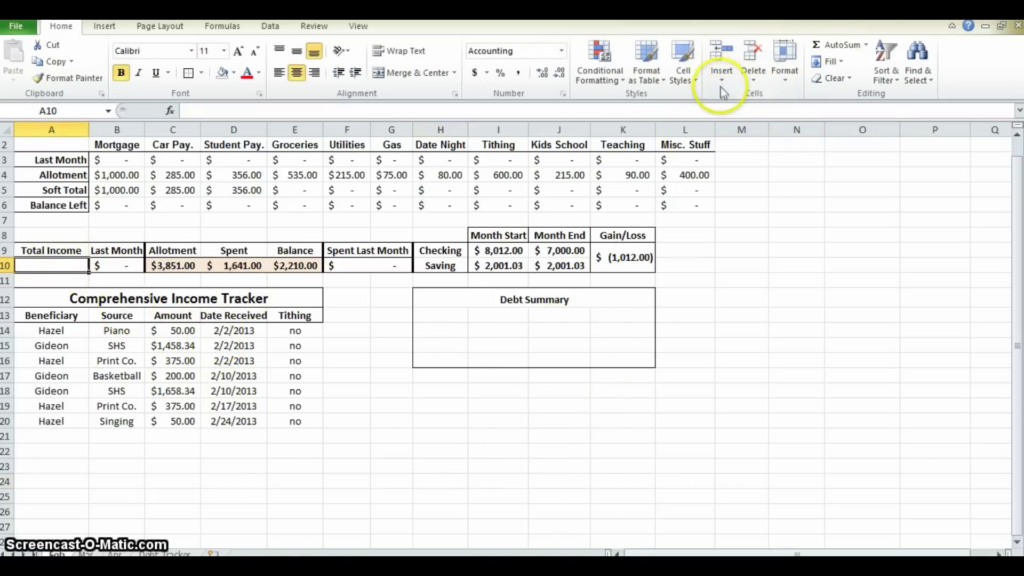
left_click(60, 251)
double_click(59, 261)
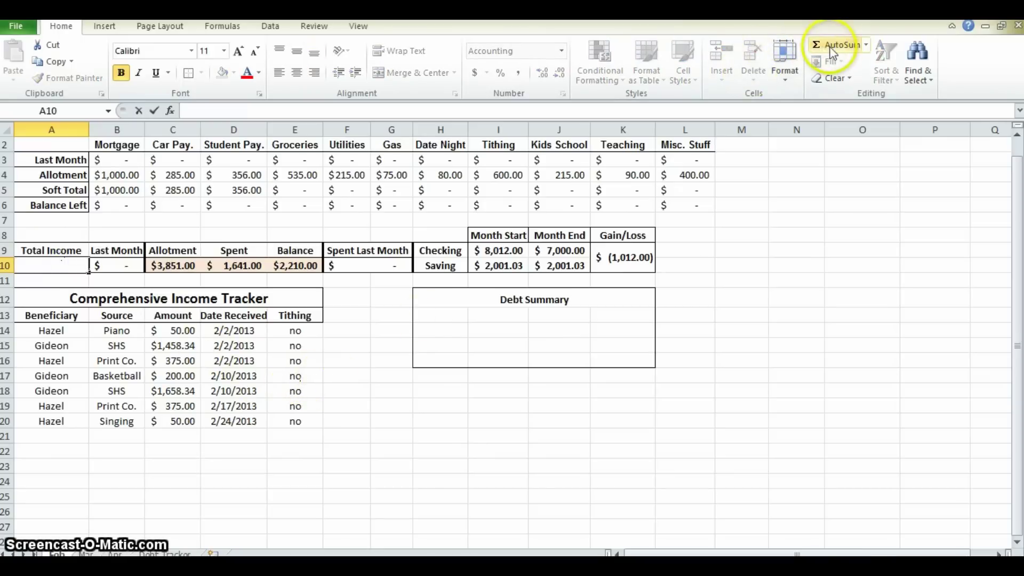
left_click(126, 284)
- Sum the income tracker amounts C14:C20 in the Total Income cell A10 with AutoSum
left_click(66, 267)
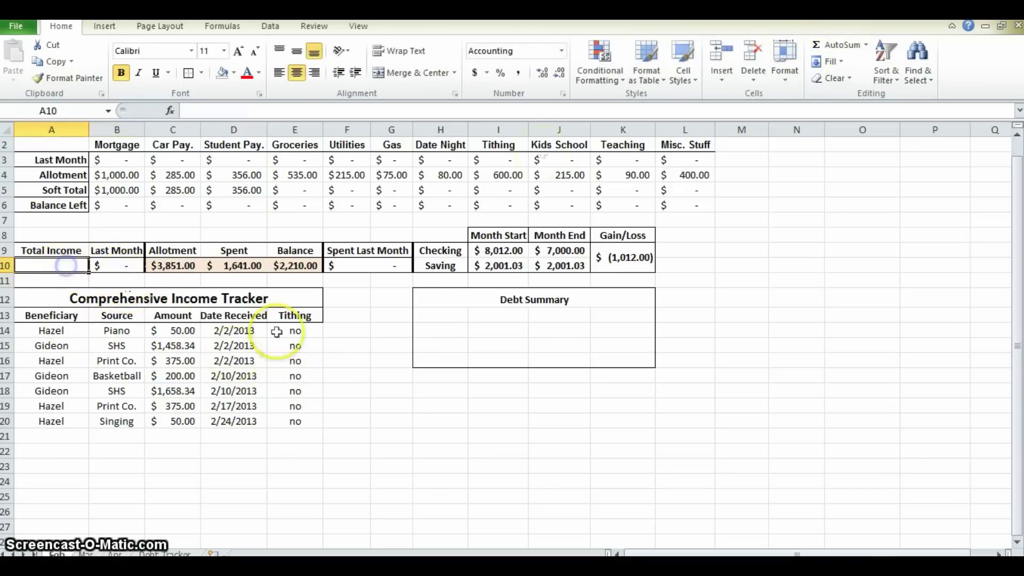
left_click(839, 47)
left_click_drag(181, 331, 190, 421)
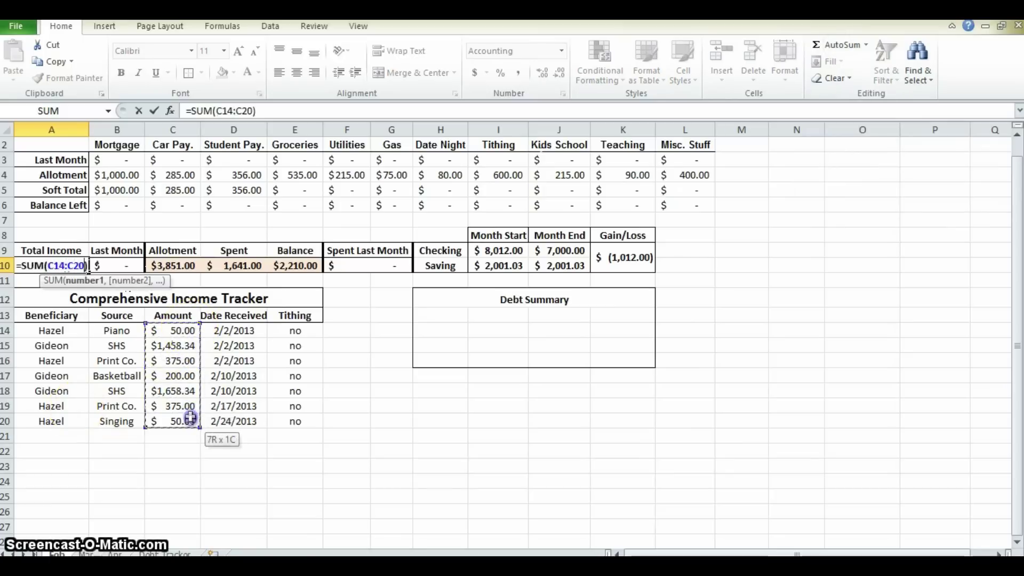
key("Return")
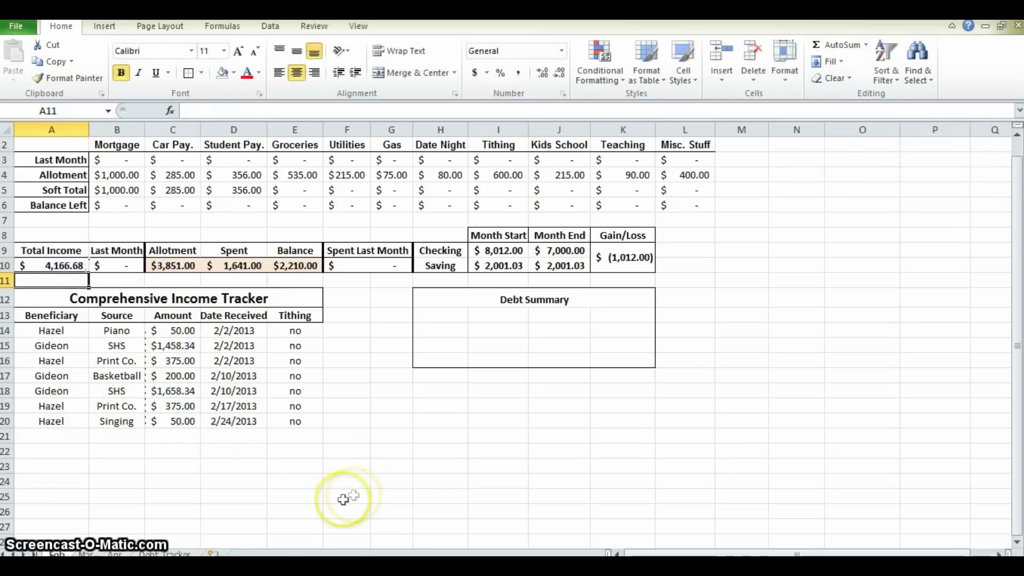
- Add an amount of 650 in C21 below the last income entry
left_click(200, 436)
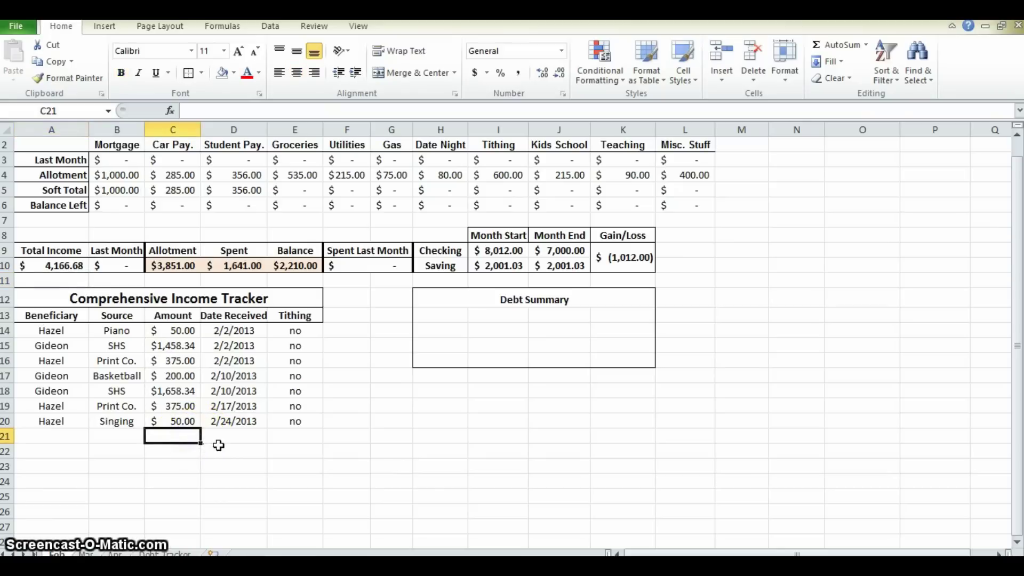
type("650")
key("Return")
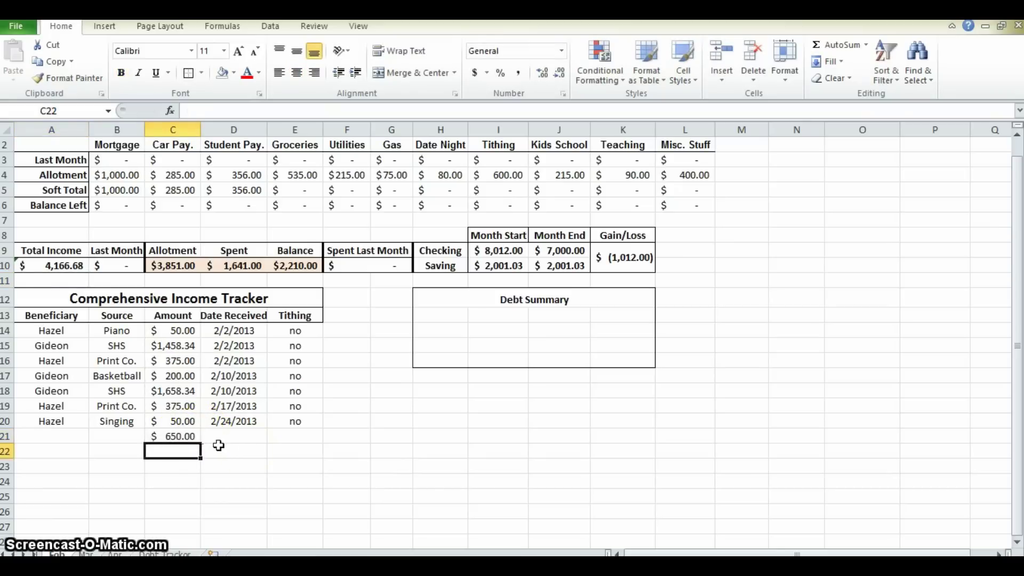
- Update the Total Income formula in A10 to include the adjacent cell C21, using the error-checking suggestion
left_click(63, 265)
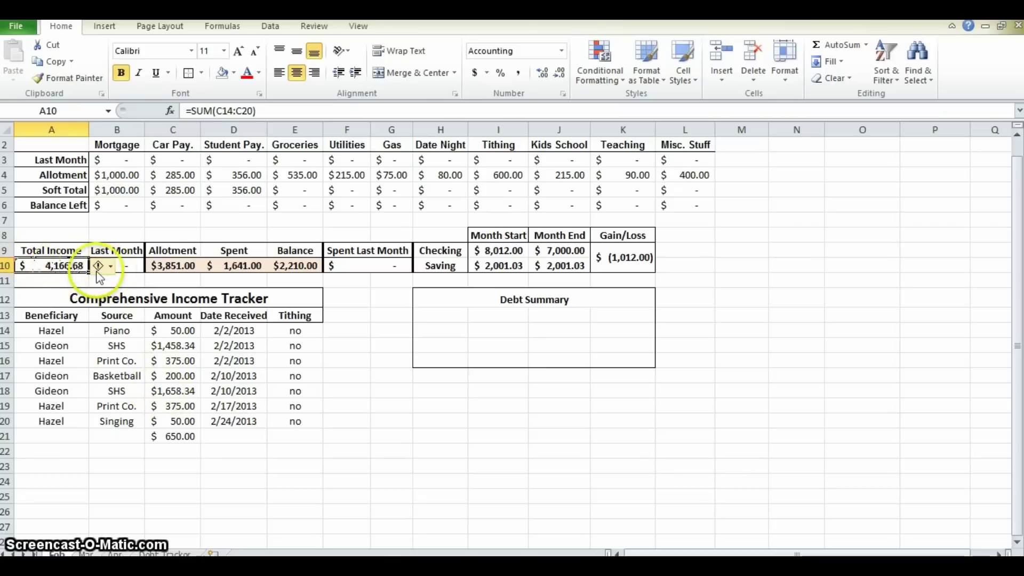
mouse_move(99, 270)
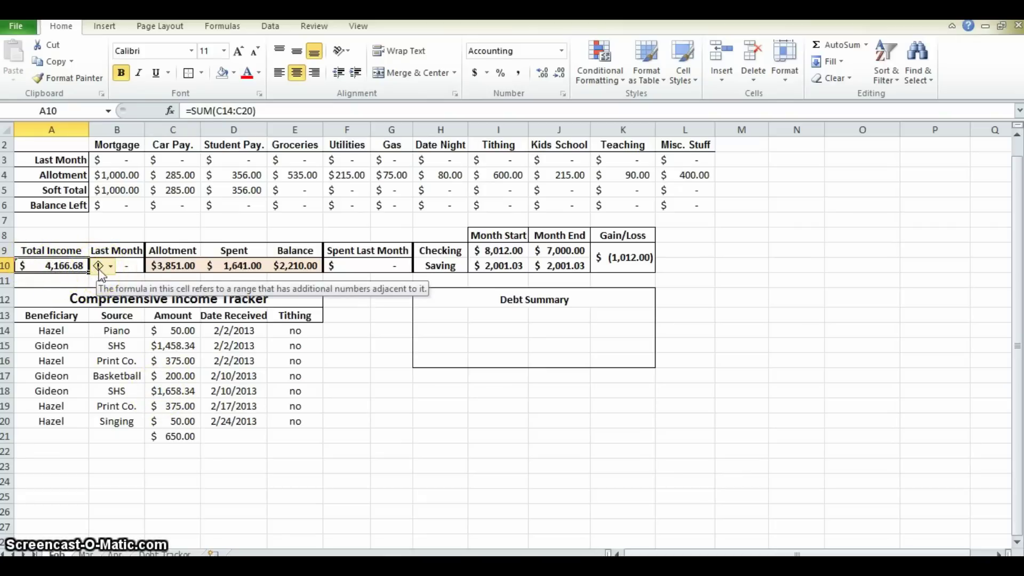
left_click(99, 270)
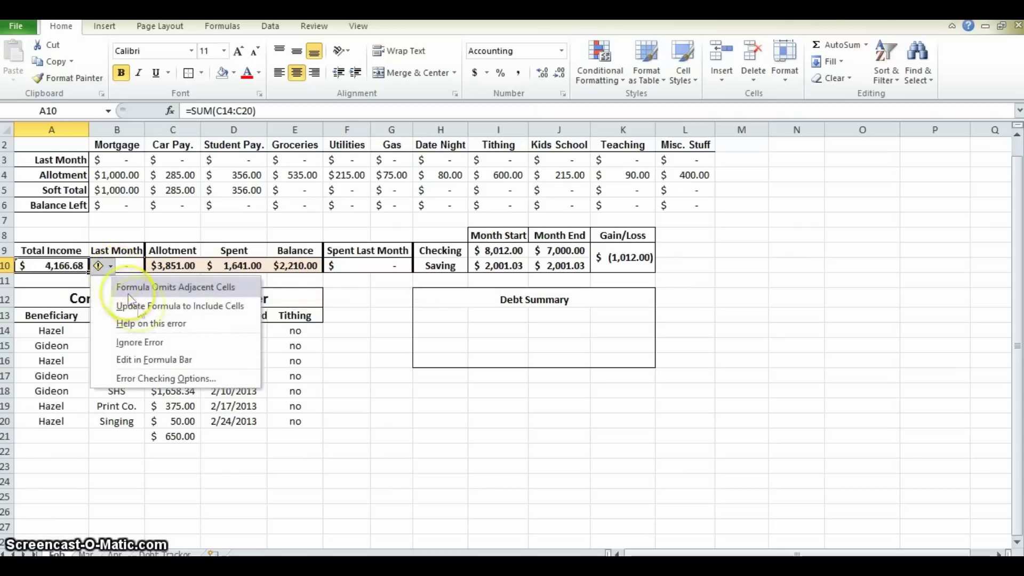
left_click(151, 312)
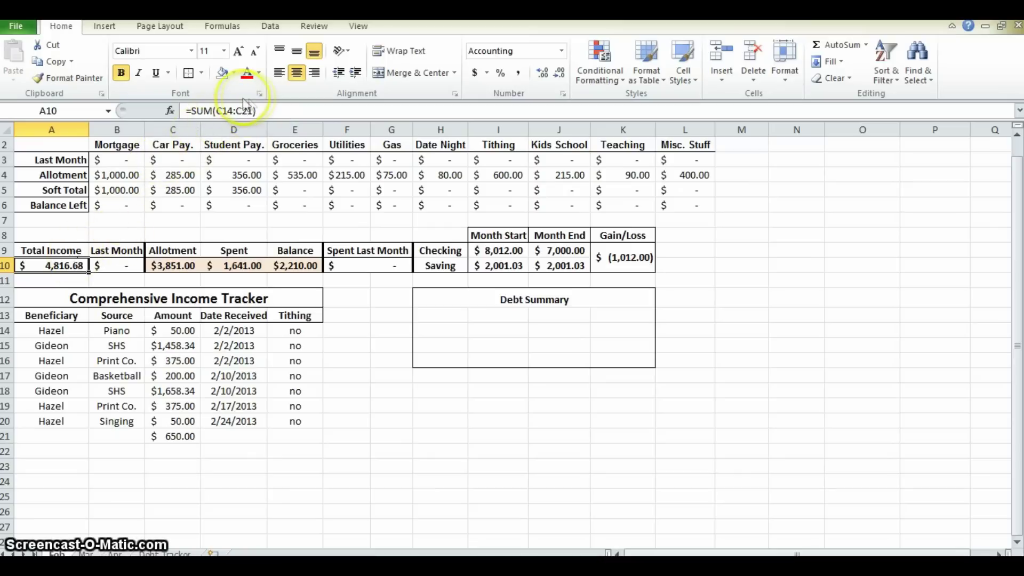
- Clear the 650 test amount from C21 in the income tracker
left_click(192, 436)
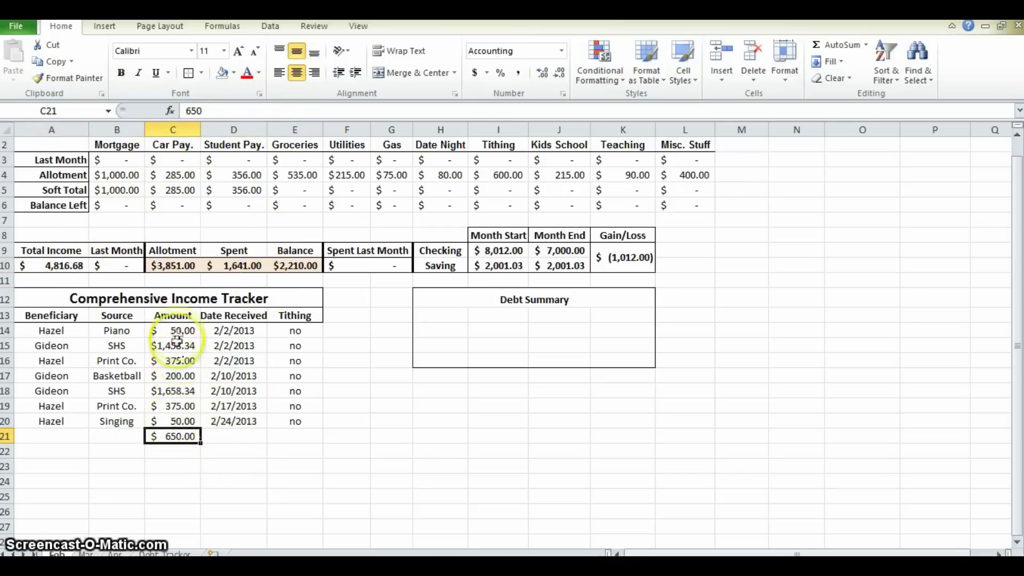
left_click_drag(189, 432, 190, 437)
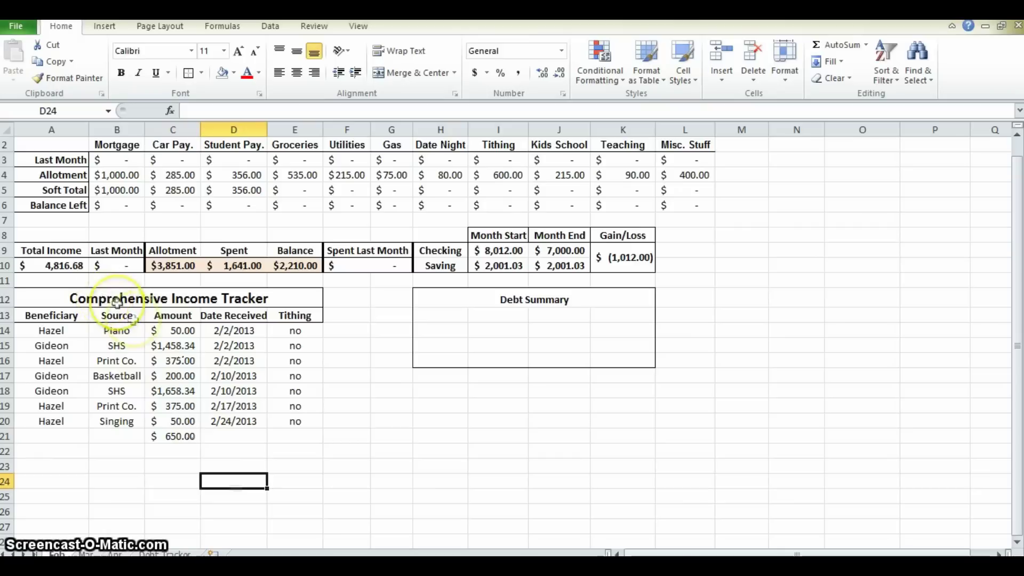
left_click(168, 436)
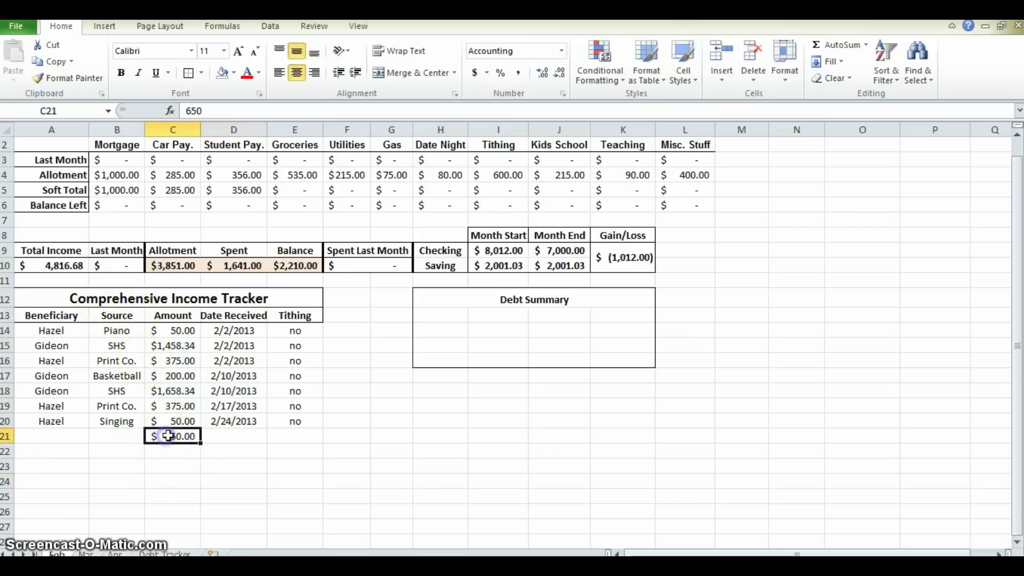
- Shade the Total Income cell A10 with the light orange fill used on the Allotment, Spent and Balance amounts
left_click(50, 266)
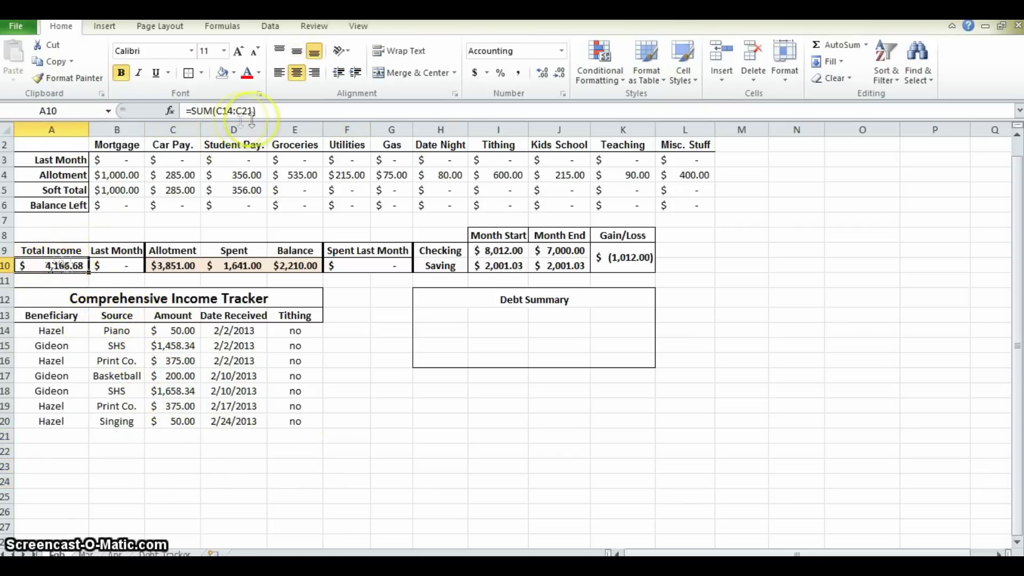
left_click(234, 73)
left_click(337, 117)
left_click(391, 297)
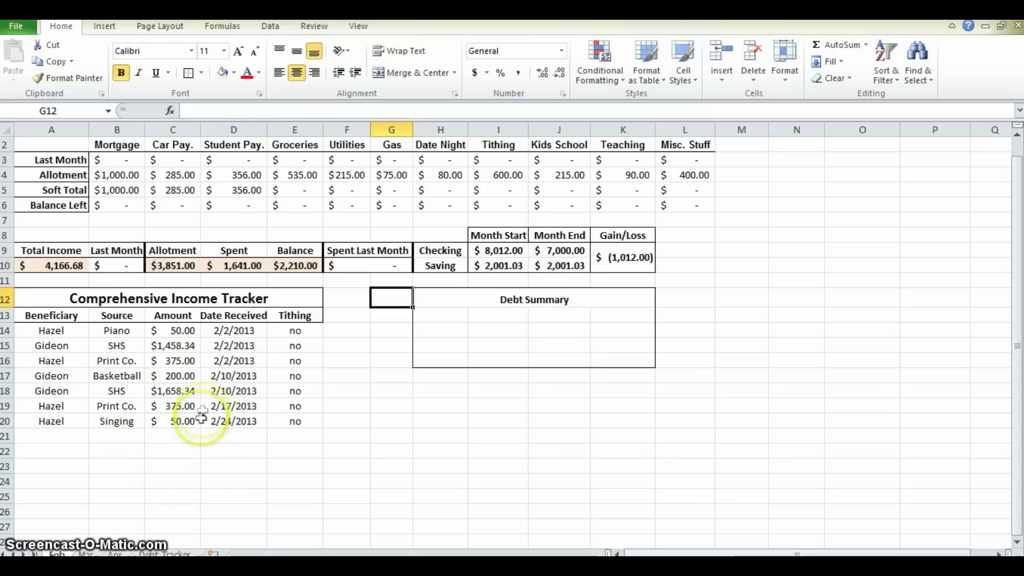
- Merge and center A22:G22 below the income tracker and title it Comprehensive Expense Tracker
left_click(208, 295)
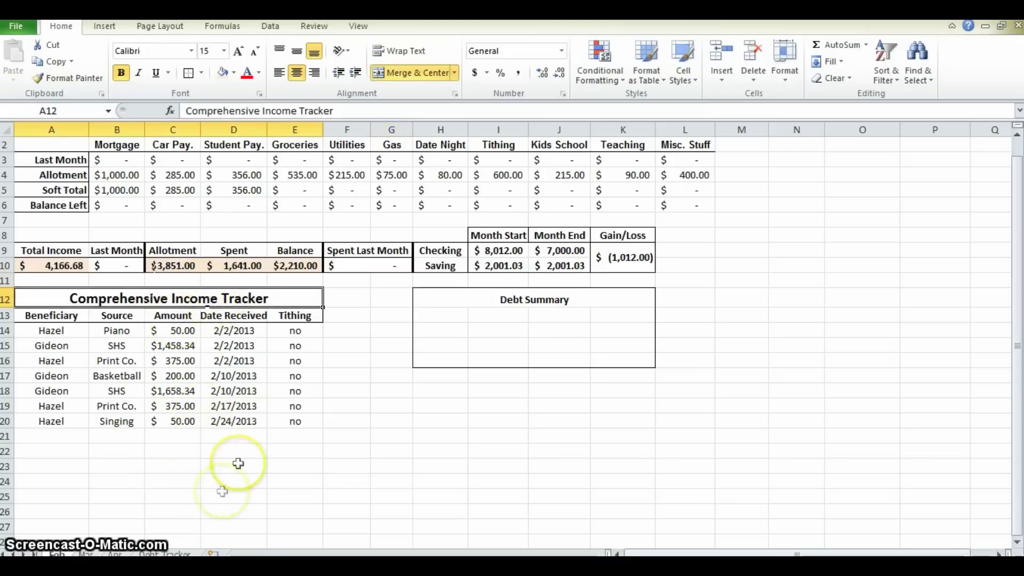
left_click(67, 455)
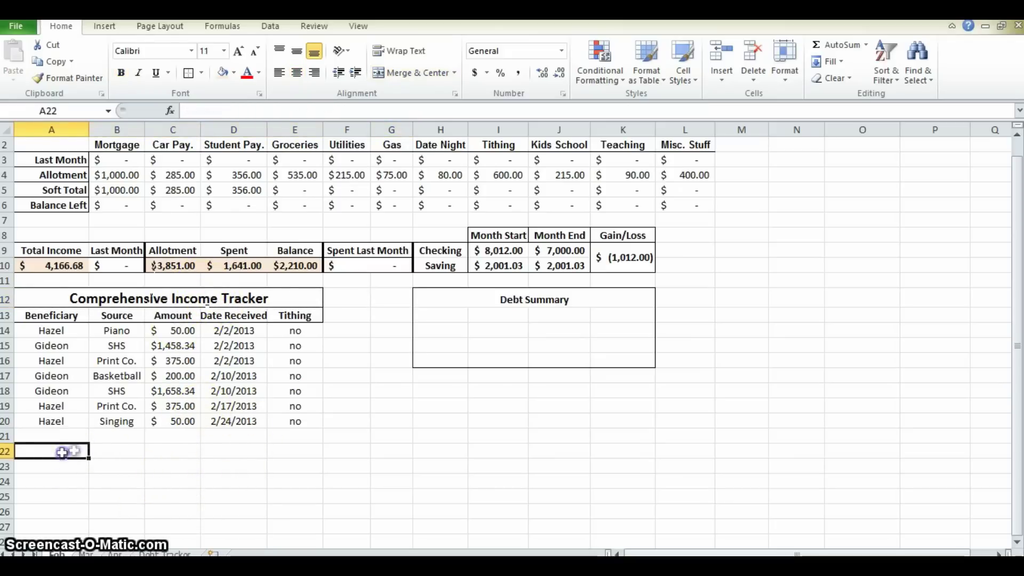
left_click_drag(62, 453, 343, 451)
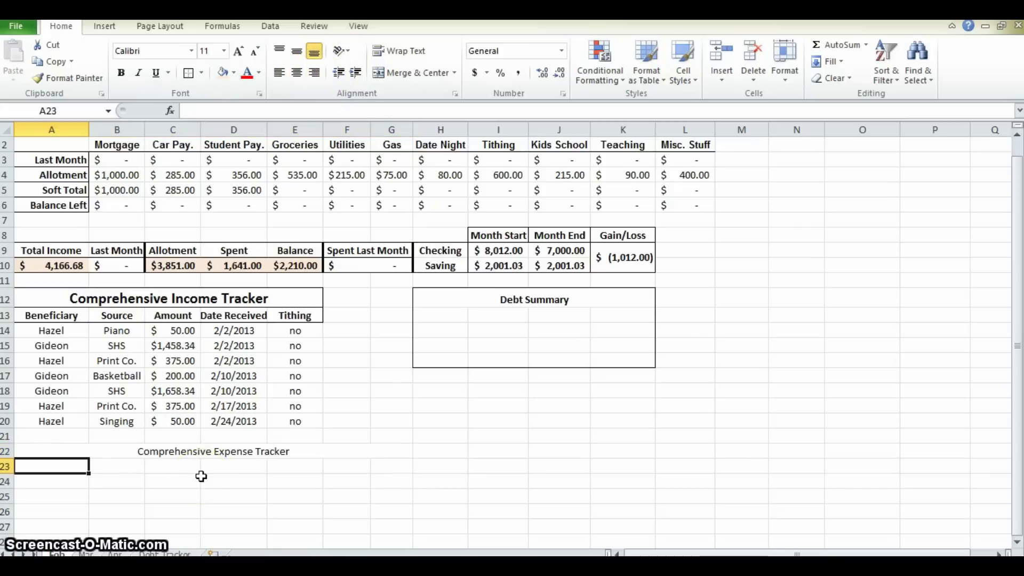
- Enter the headers Spender, Amount, Date and Explaination of Expentature in A23 through D23
type("Spender")
key("Tab")
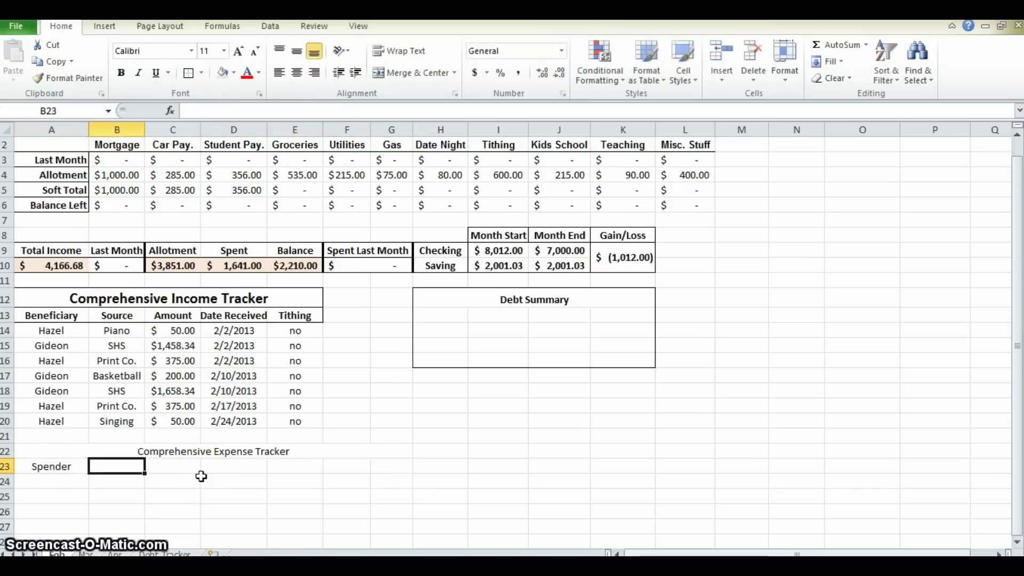
type("Amount")
key("Tab")
type("Date")
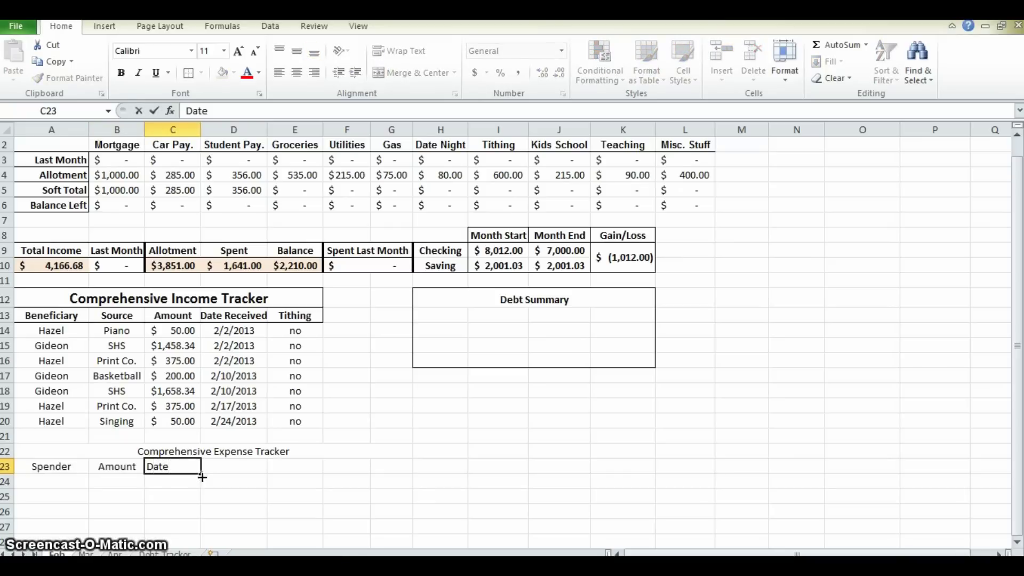
key("Tab")
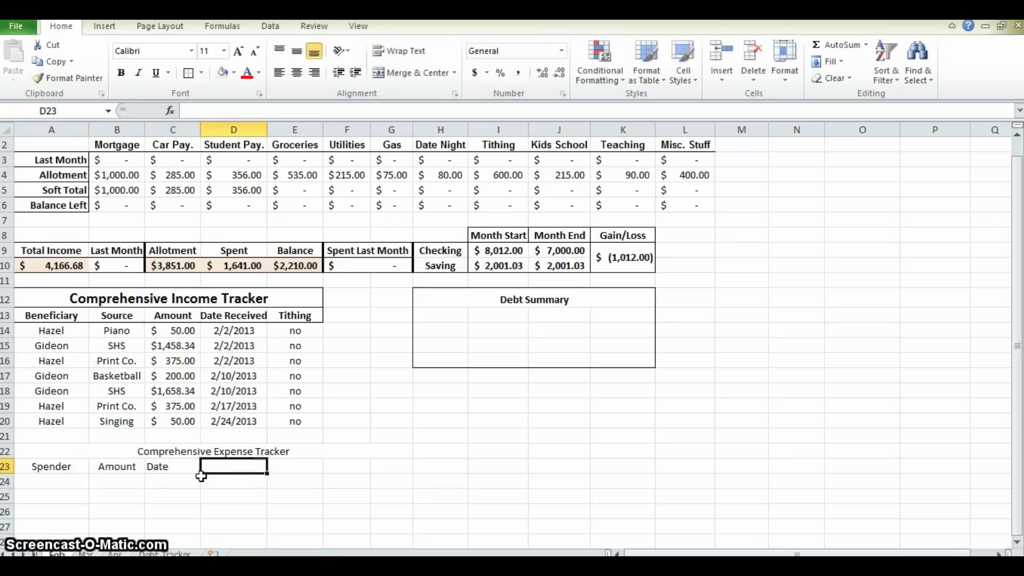
type("Explaination of Expentatur")
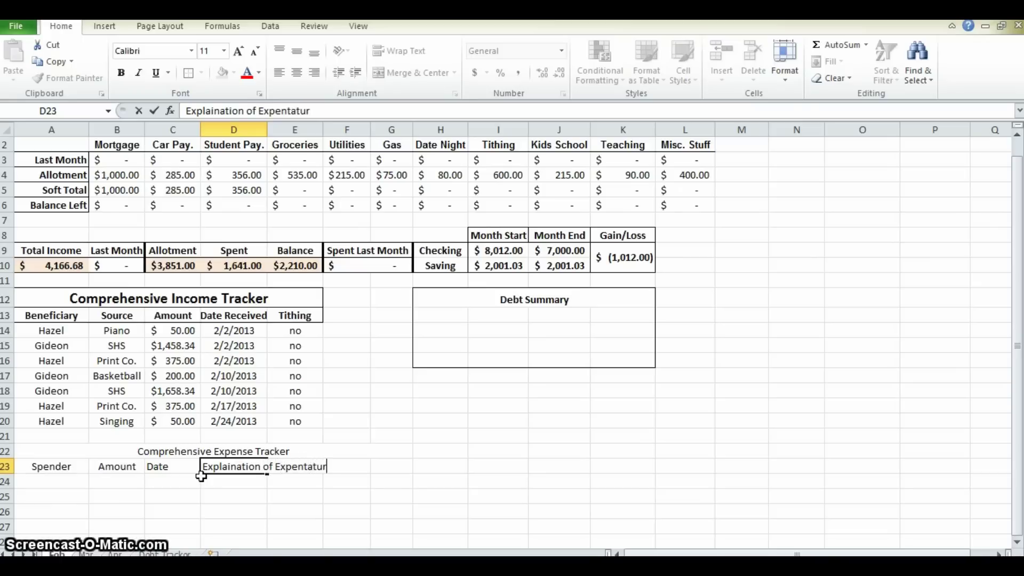
left_click(342, 499)
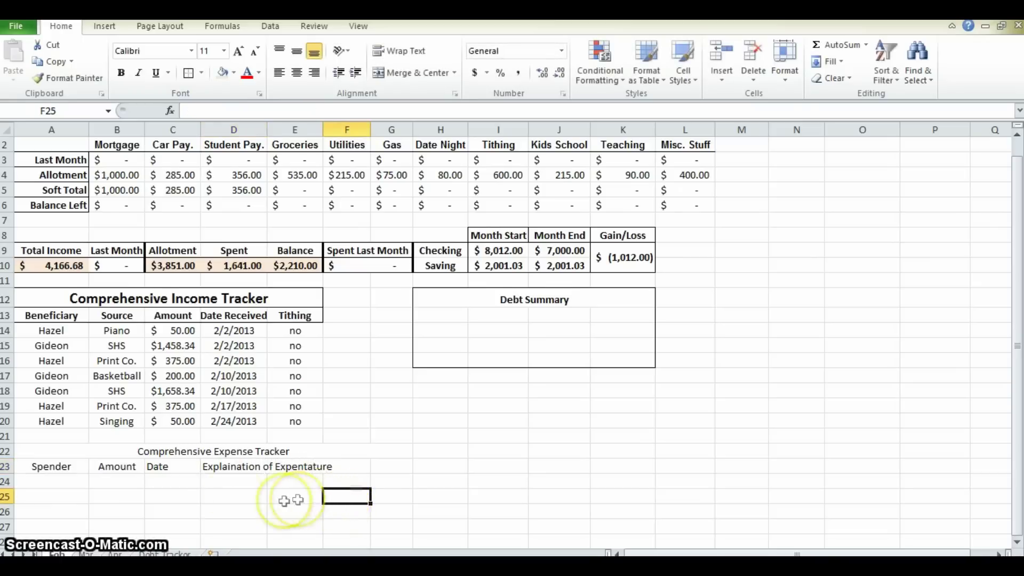
- Check the header layout in the finished sample workbook and merge and center the Explaination of Expentature header across D23:G23
scroll(201, 475, "down", 2)
left_click_drag(235, 391, 402, 394)
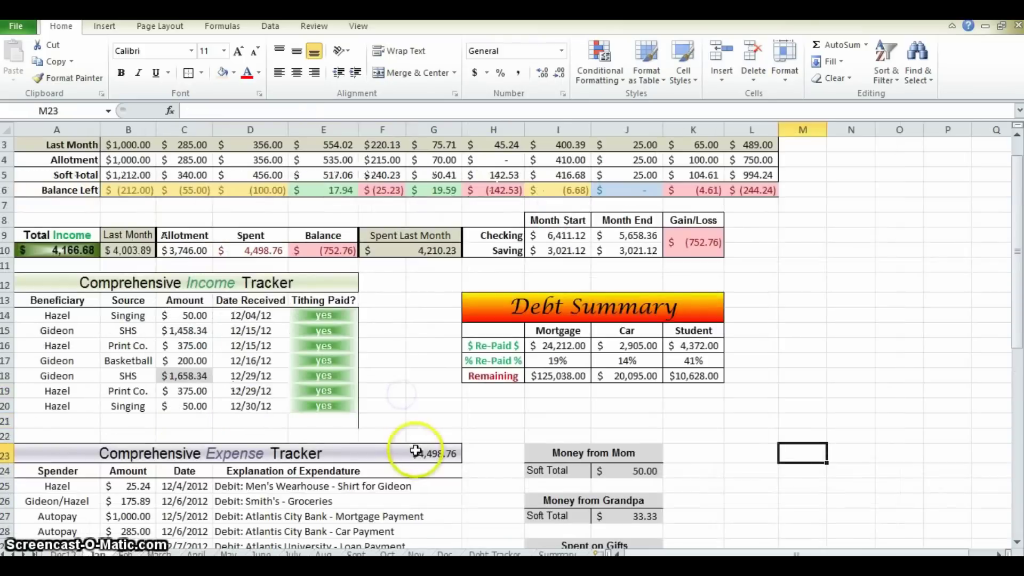
scroll(421, 426, "down", 3)
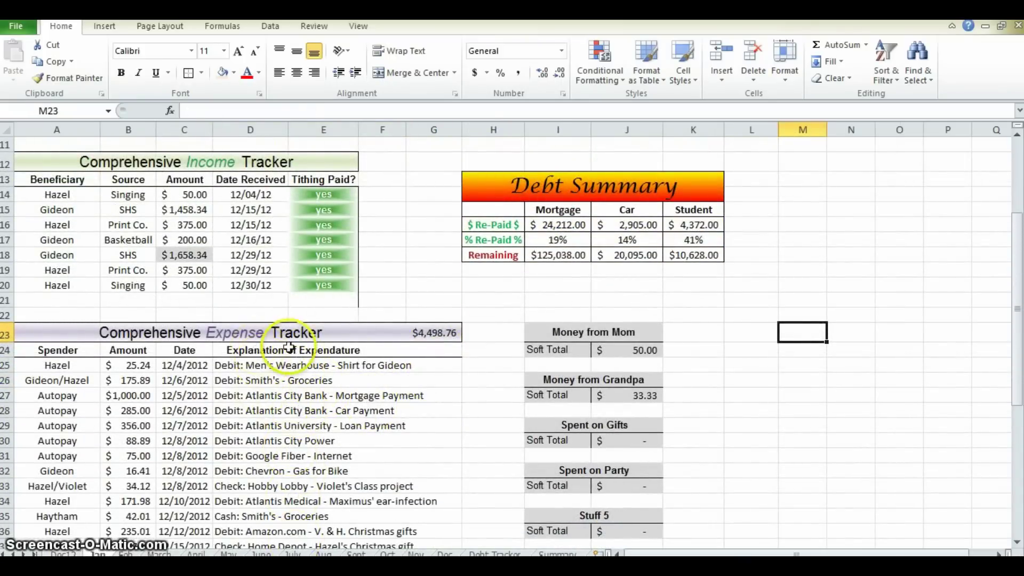
key("alt+Tab")
left_click(233, 408)
left_click_drag(244, 391, 405, 391)
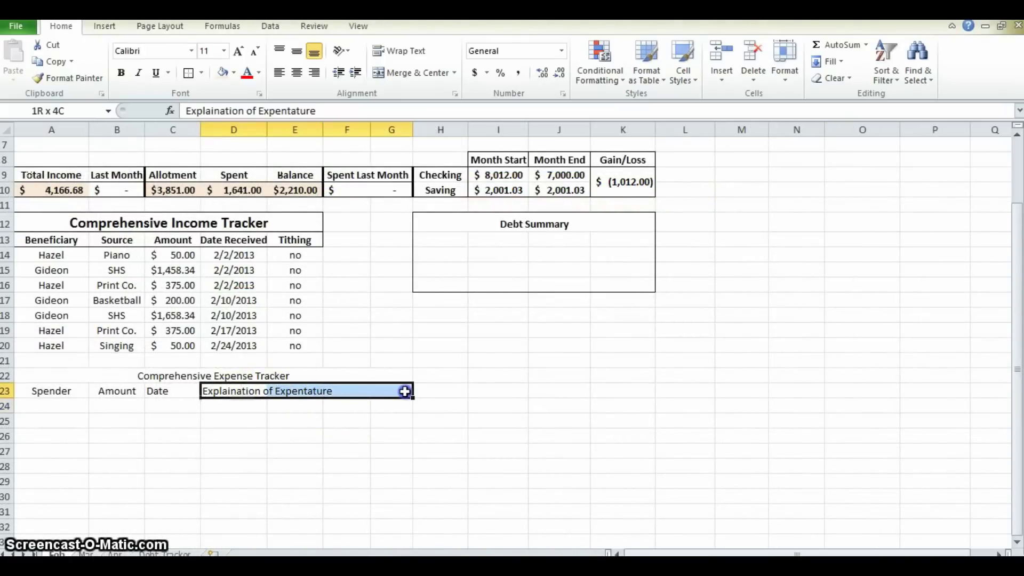
left_click(411, 72)
left_click(325, 469)
- Apply borders to all cells of the expense tracker's title and header rows, A22:G23
scroll(118, 432, "down", 1)
left_click(60, 359)
left_click_drag(68, 347, 309, 359)
left_click(308, 359)
left_click_drag(160, 347, 229, 357)
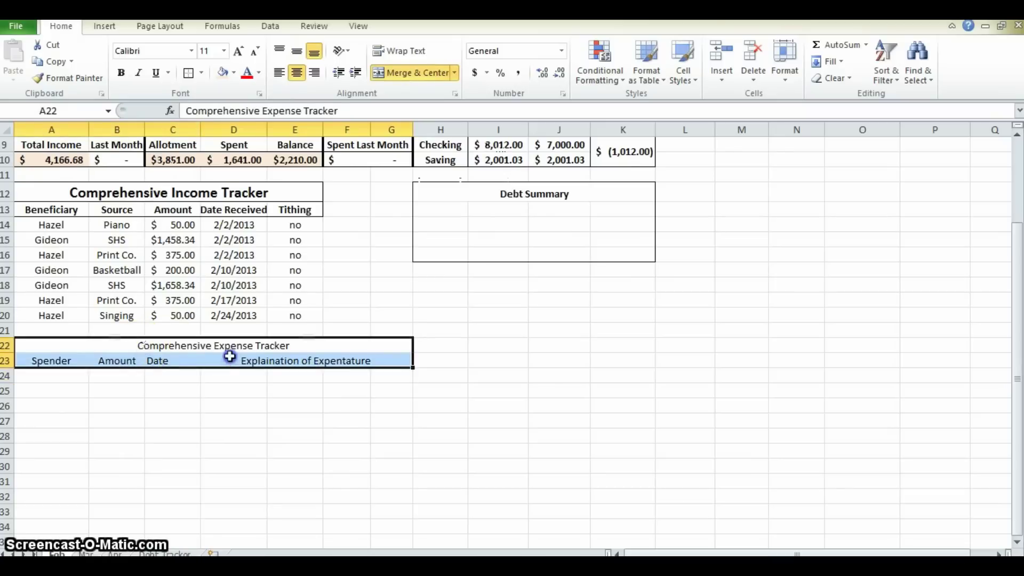
left_click(202, 73)
left_click(235, 192)
left_click(339, 490)
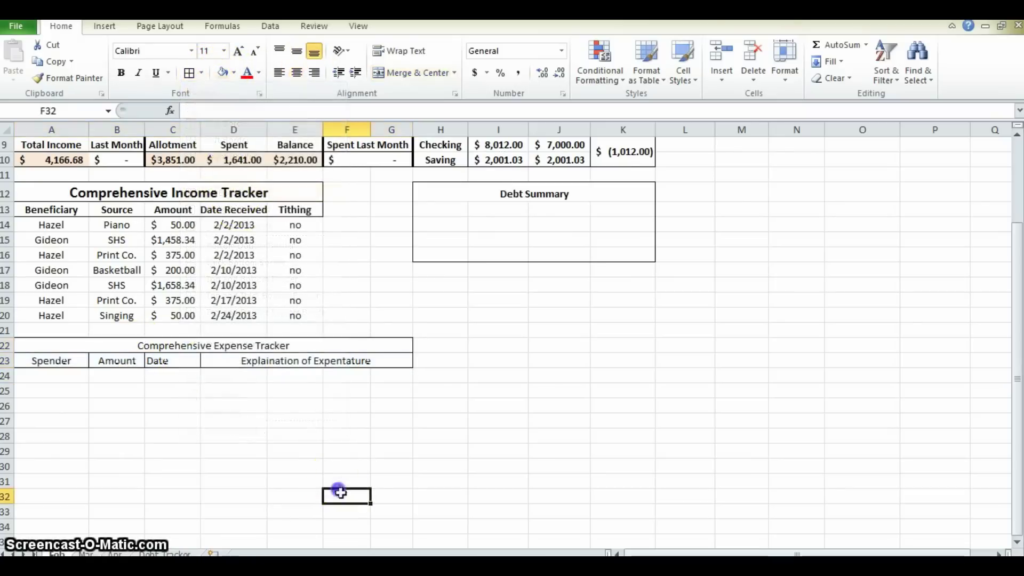
- Center the text in A22:G23 and make the expense tracker's column headers in row 23 bold
left_click_drag(68, 350, 216, 359)
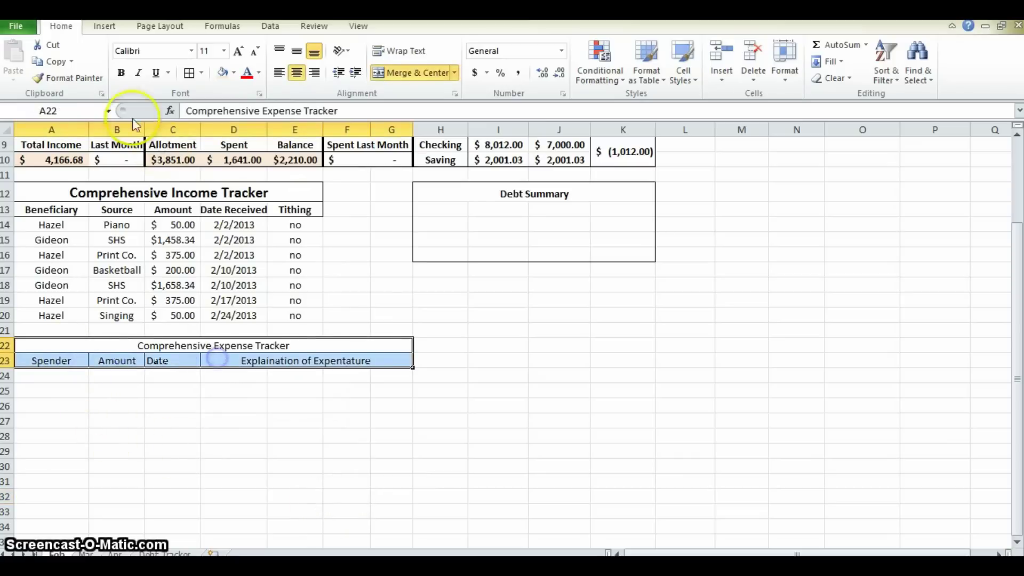
left_click(301, 75)
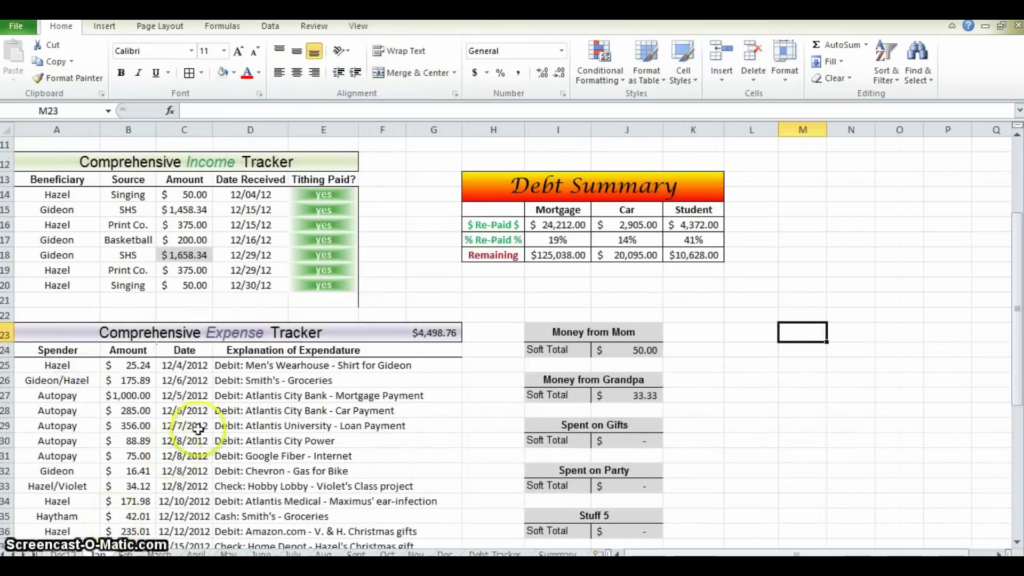
scroll(175, 251, "down", 1)
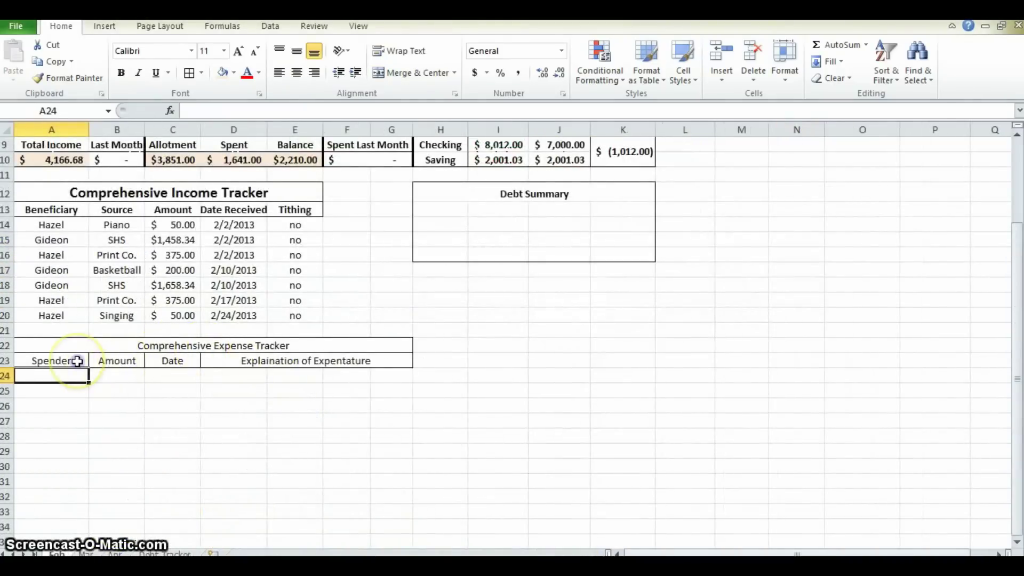
left_click_drag(69, 359, 288, 361)
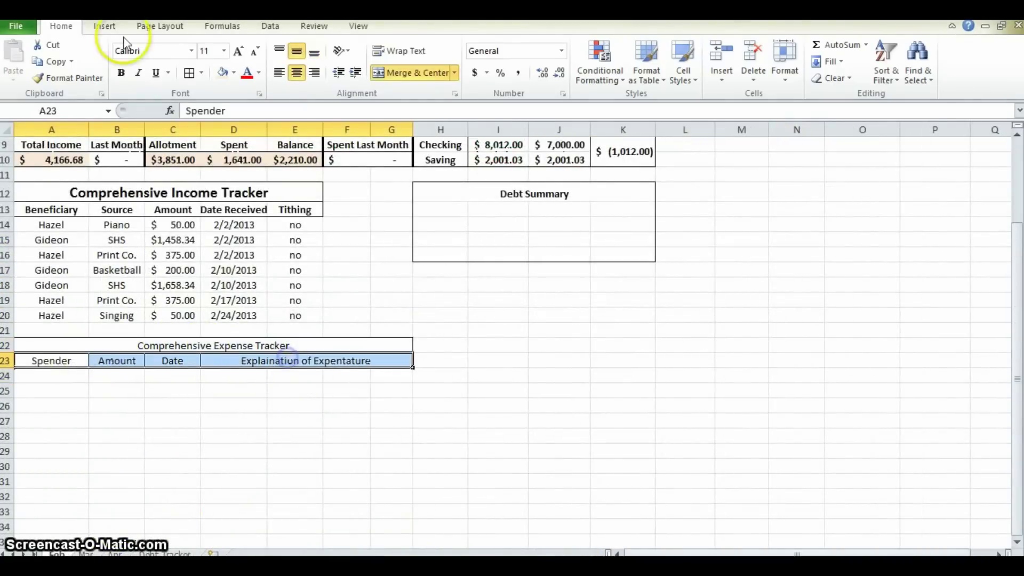
left_click(121, 72)
- Set the Comprehensive Expense Tracker title to font size 16 and make it bold
left_click(160, 345)
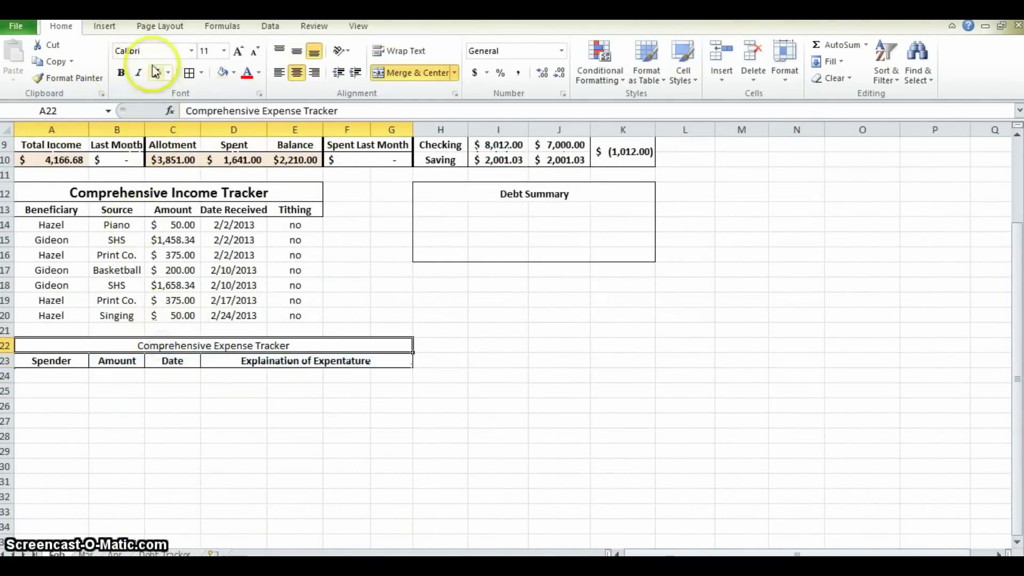
left_click(223, 52)
left_click(206, 144)
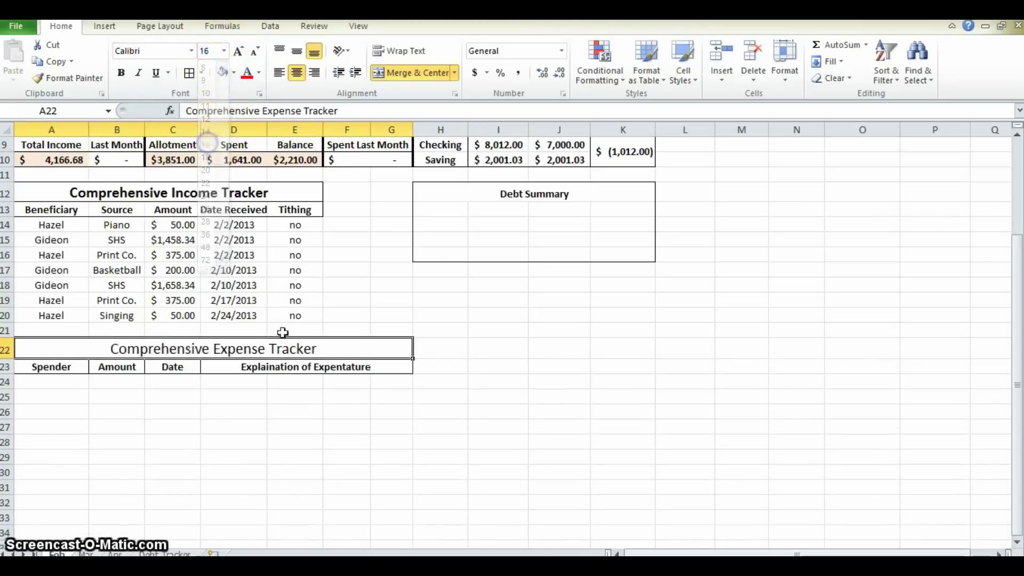
left_click(257, 487)
left_click(116, 348)
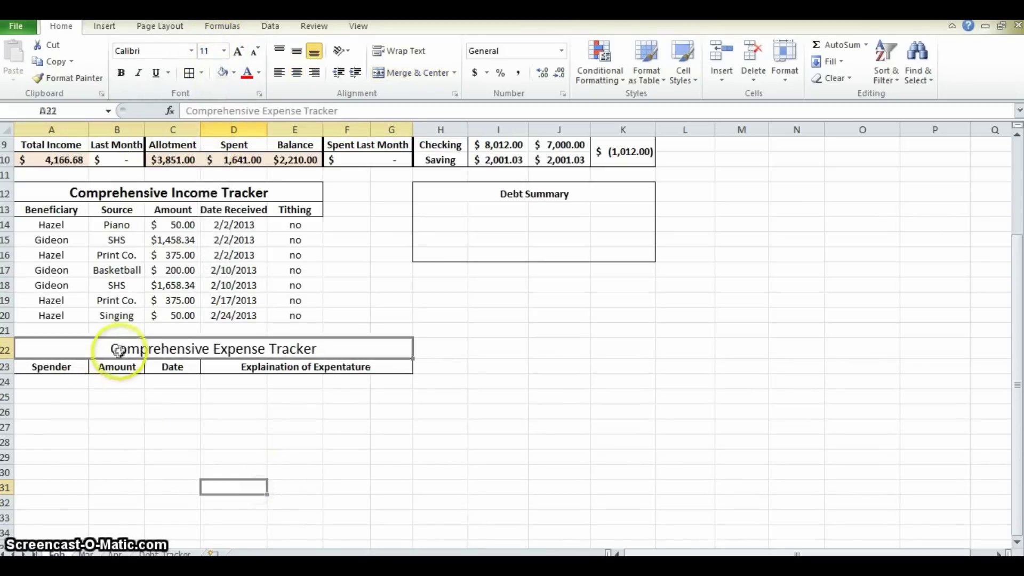
left_click(121, 72)
left_click(59, 381)
scroll(294, 363, "down", 1)
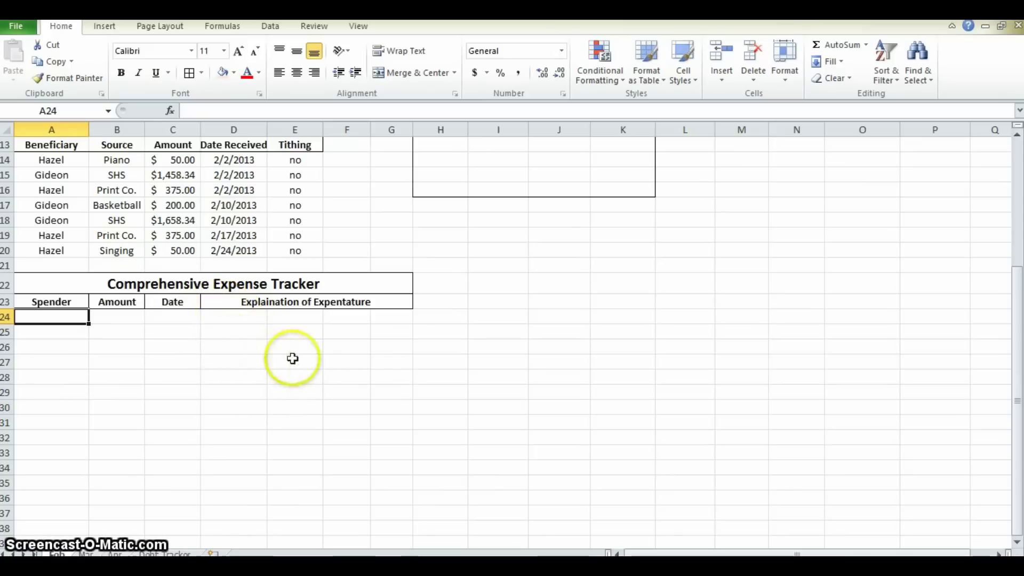
left_click_drag(226, 319, 392, 317)
left_click(372, 359)
left_click_drag(269, 347, 386, 363)
left_click(391, 378)
left_click(295, 347)
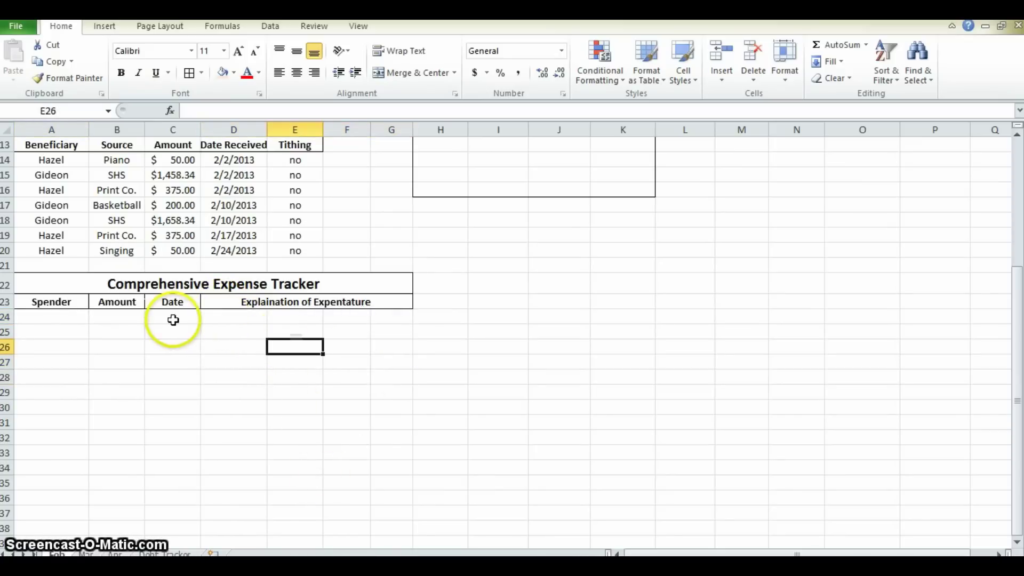
key("alt+Tab")
key("alt+Tab")
- Format the first Date cell of the expense tracker, C24, as Short Date
left_click(182, 317)
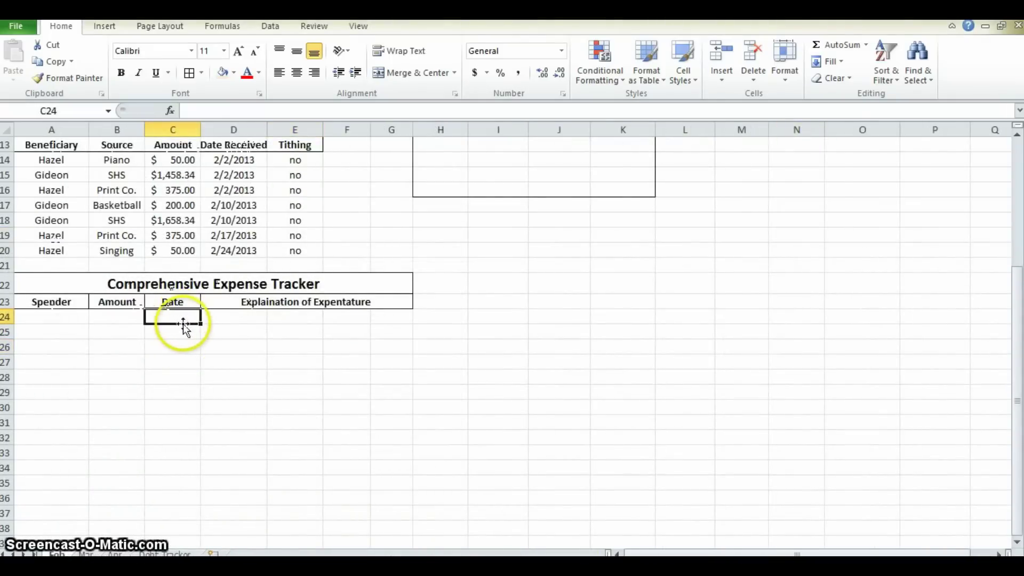
left_click(561, 51)
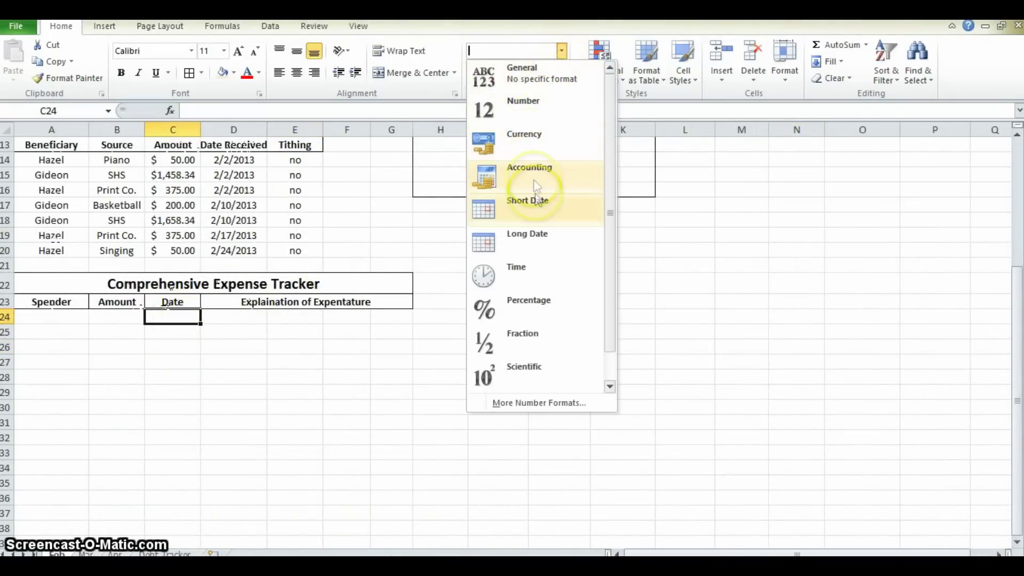
left_click(539, 211)
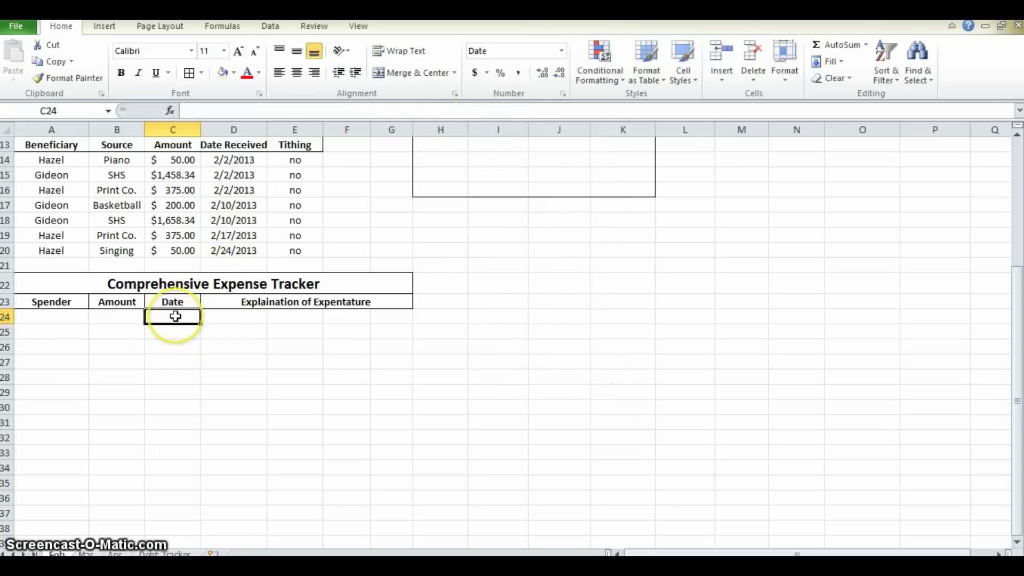
- Try out the date format in C24 with test entries, ending with 2/3/2013
type("5/1/1906")
key("Return")
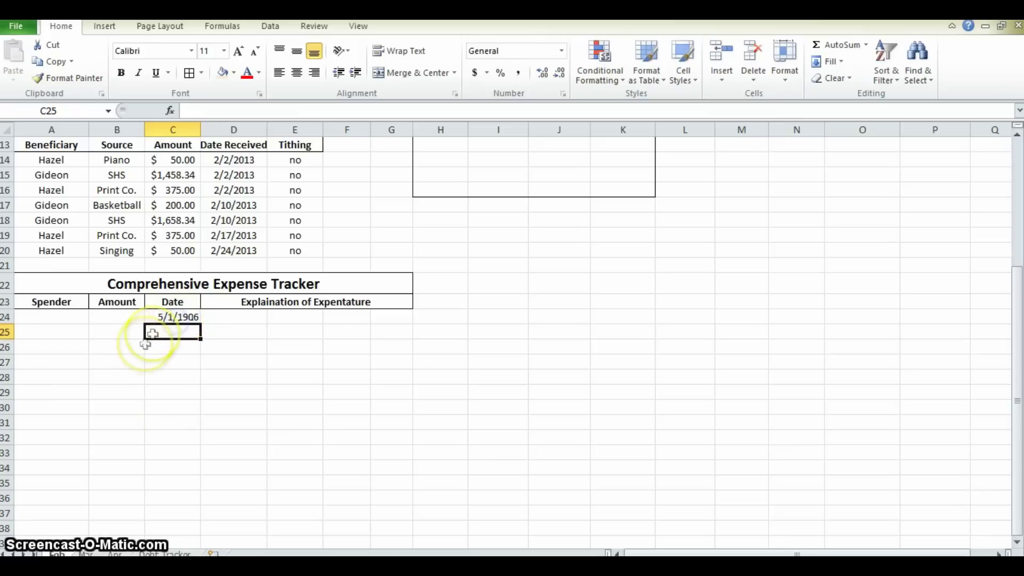
left_click(171, 318)
type("2/3/")
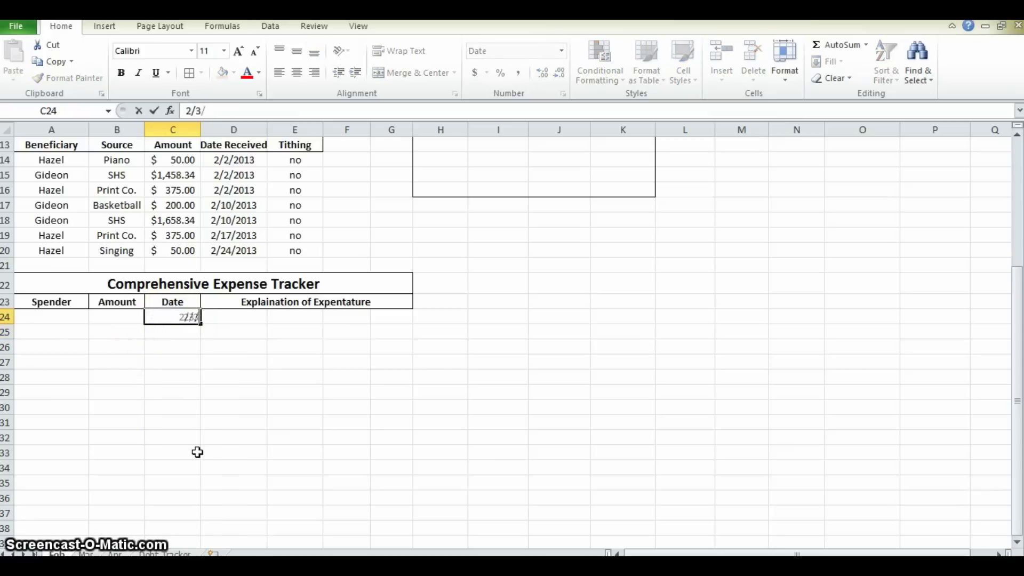
type("2013")
key("Return")
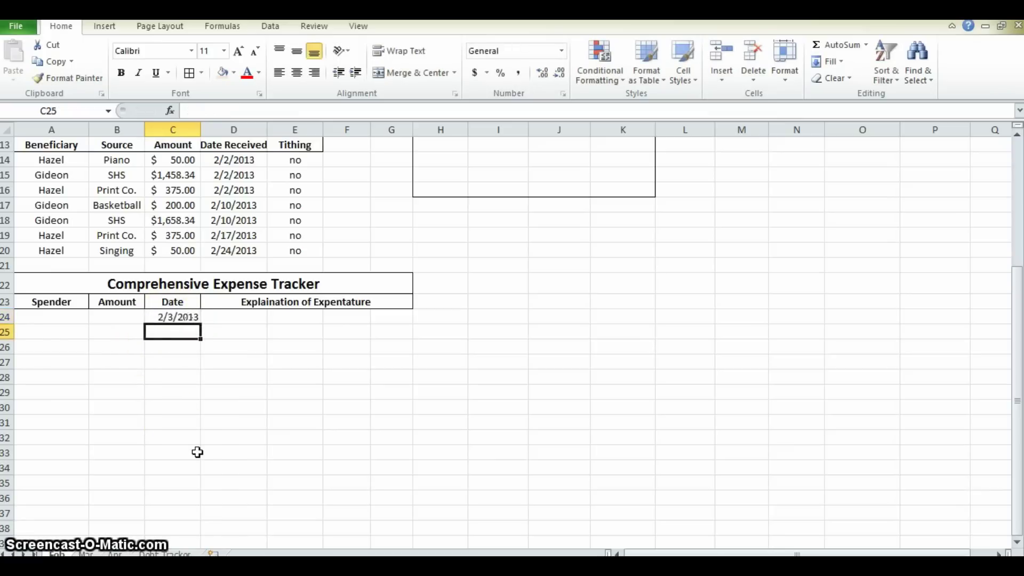
- Clear the test date from C24 and format the neighbouring Amount cell B24 as Accounting
left_click(187, 317)
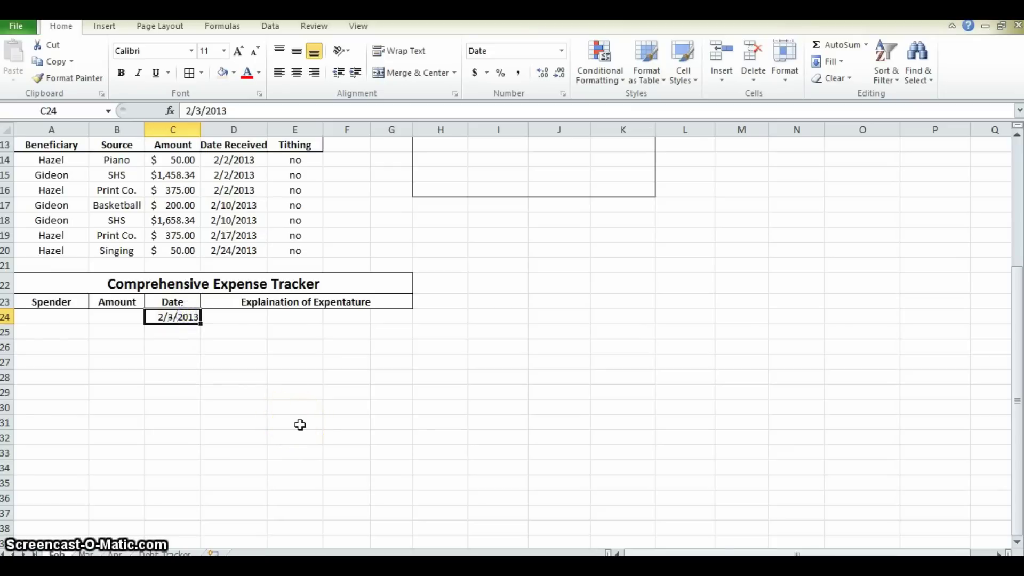
key("Delete")
key("Left")
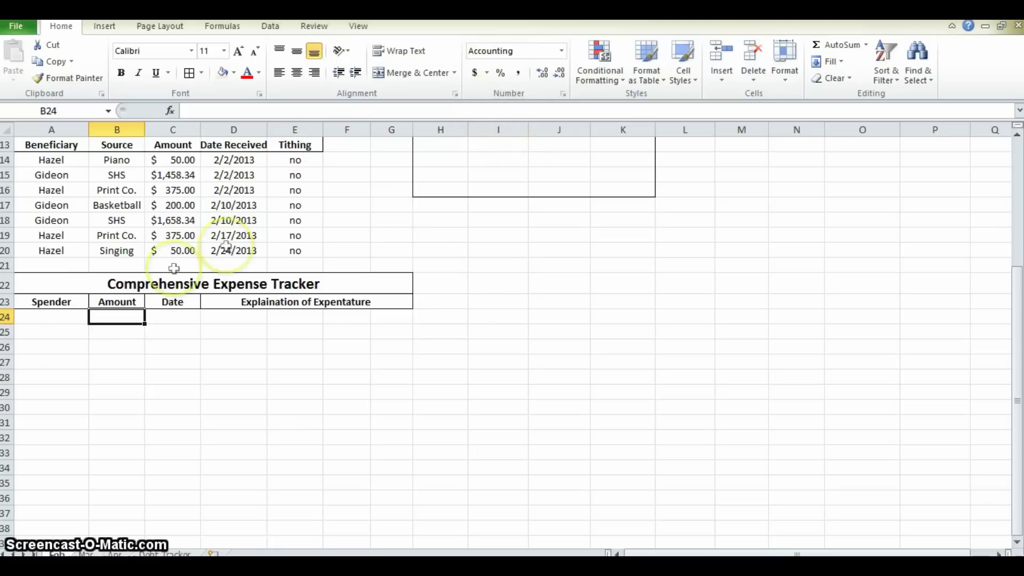
- Merge and center D24:G24 under the Explaination of Expentature header
left_click(63, 314)
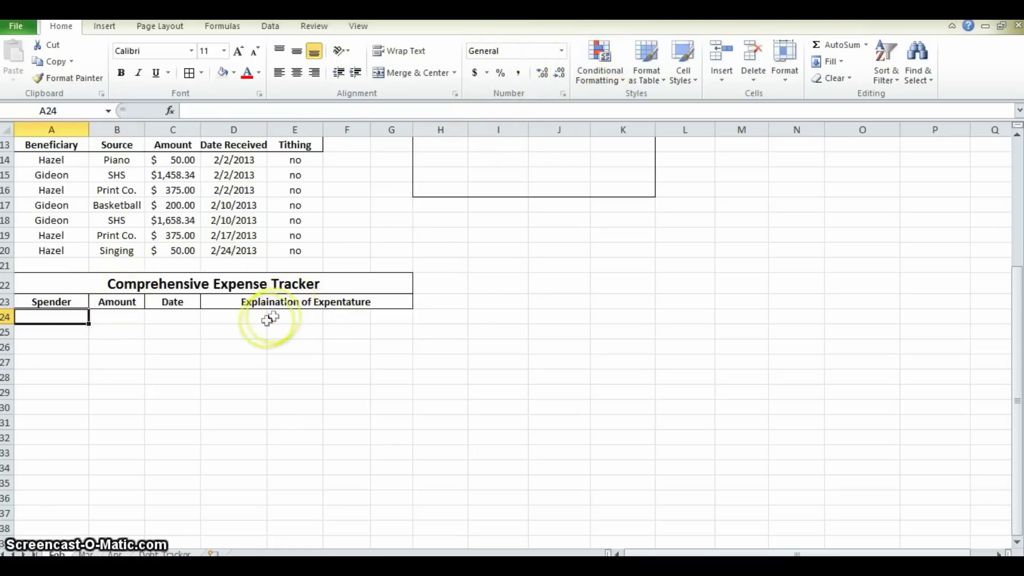
left_click_drag(239, 319, 393, 320)
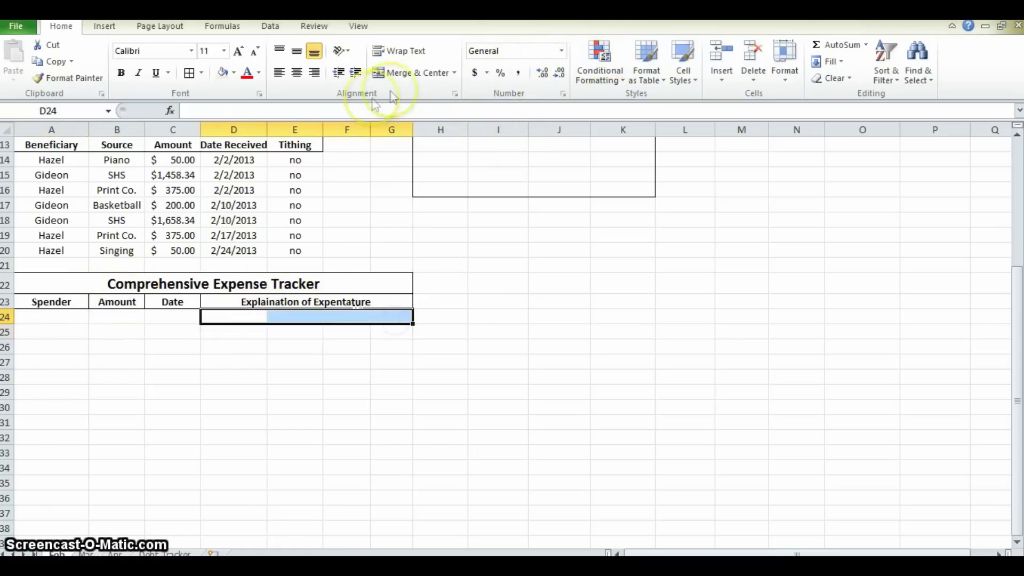
left_click(401, 73)
- Copy the formatting of A24:G24 to the expense tracker rows below, down to row 40, using Format Painter
left_click_drag(160, 321, 261, 315)
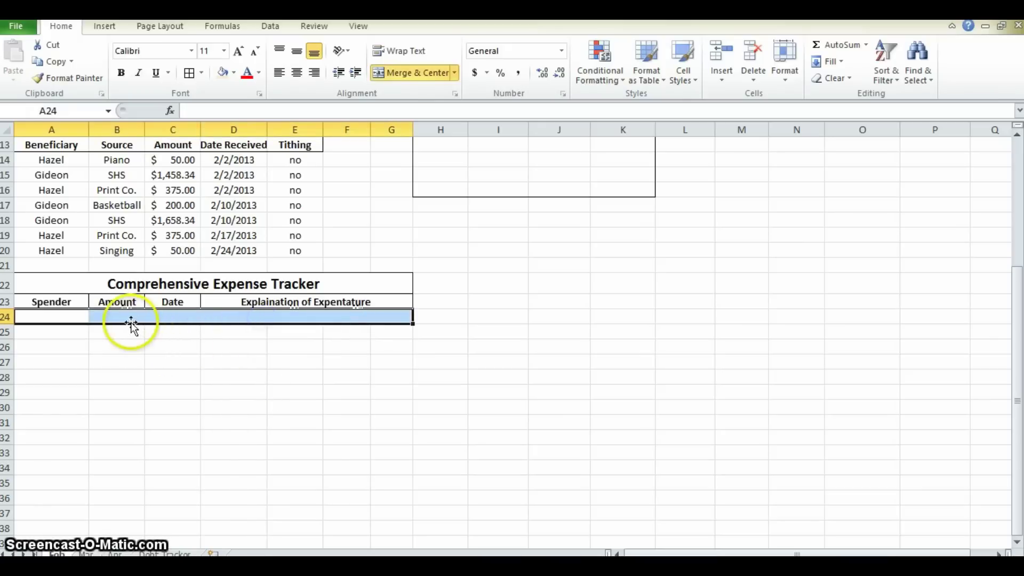
left_click(66, 80)
mouse_move(91, 359)
left_mouse_down()
mouse_move(76, 334)
mouse_move(322, 407)
mouse_move(384, 455)
mouse_move(373, 549)
mouse_move(363, 466)
mouse_move(382, 395)
mouse_move(370, 132)
mouse_move(382, 167)
mouse_move(391, 112)
mouse_move(393, 398)
mouse_move(366, 128)
mouse_move(342, 426)
mouse_move(315, 549)
mouse_move(373, 327)
mouse_move(379, 436)
left_mouse_up()
left_click(506, 343)
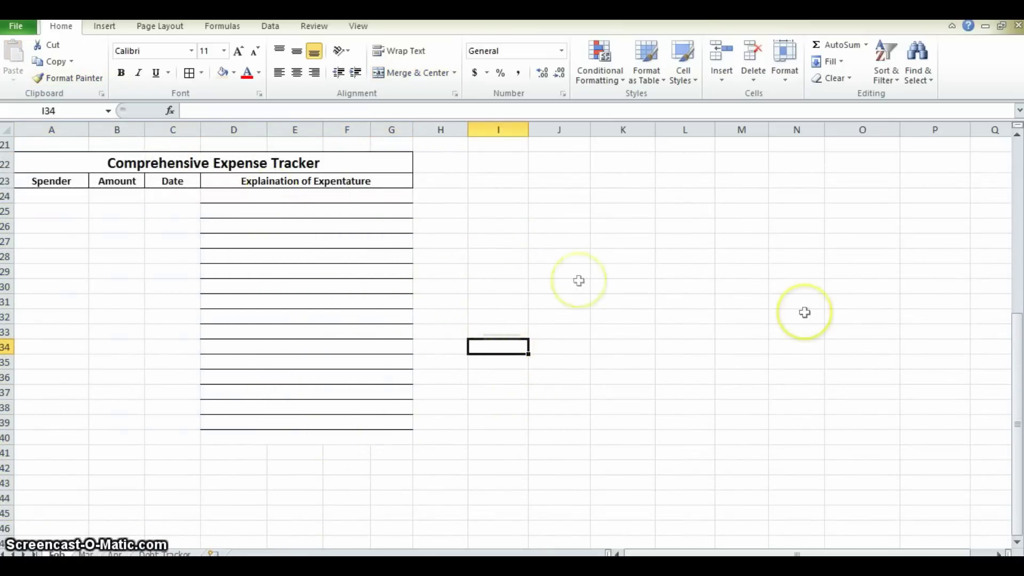
left_click_drag(734, 301, 739, 317)
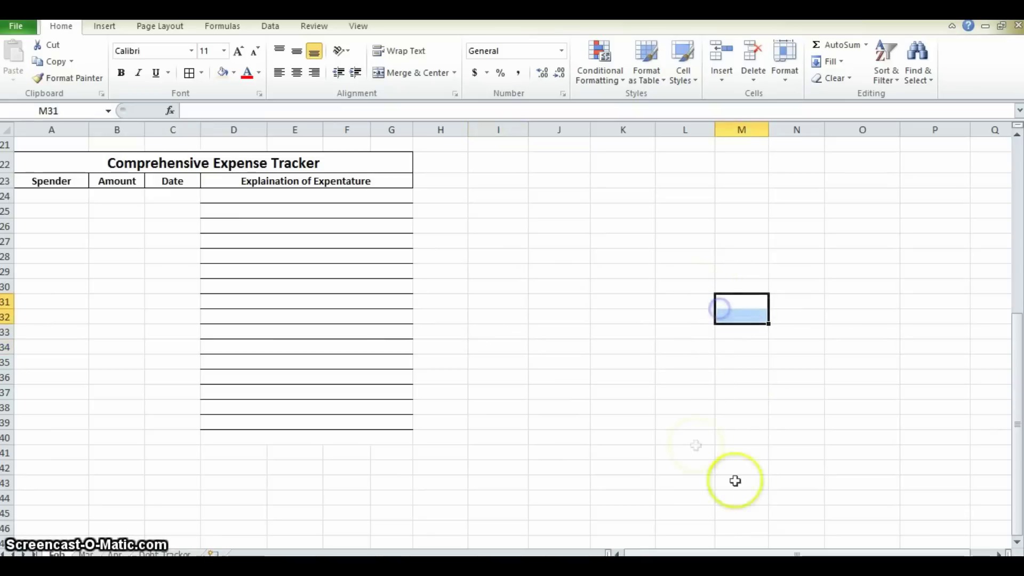
- Strip the borders and merging from D25:G40 by copying the formatting of blank cells M31:M32 with Format Painter
left_click(72, 77)
mouse_move(235, 210)
left_mouse_down()
mouse_move(320, 384)
mouse_move(328, 445)
left_mouse_up()
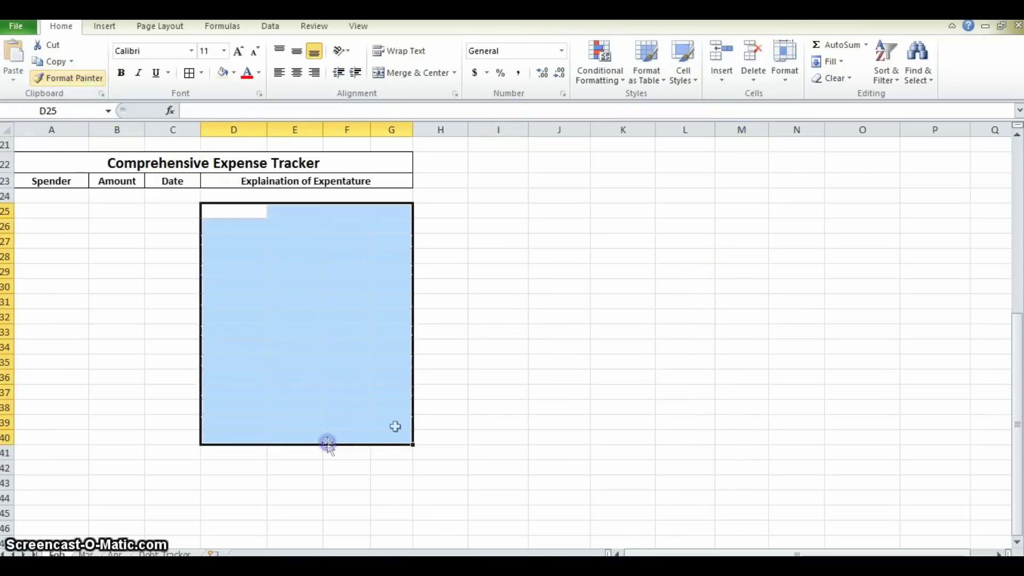
left_click(510, 405)
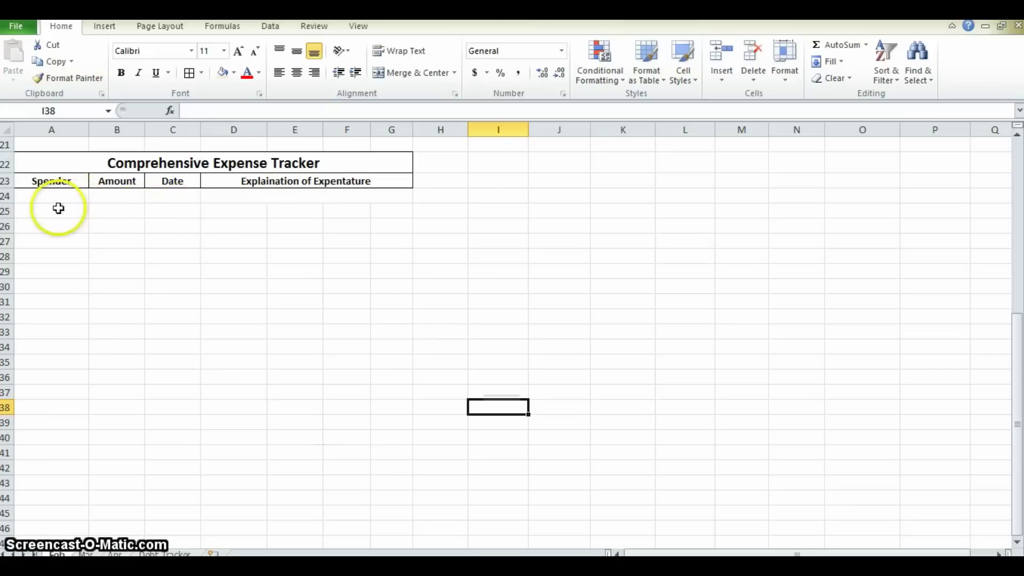
- Merge and center D25:G25 in the expense tracker and check the neighbouring cells in row 25
left_click_drag(220, 213, 395, 218)
left_click(408, 72)
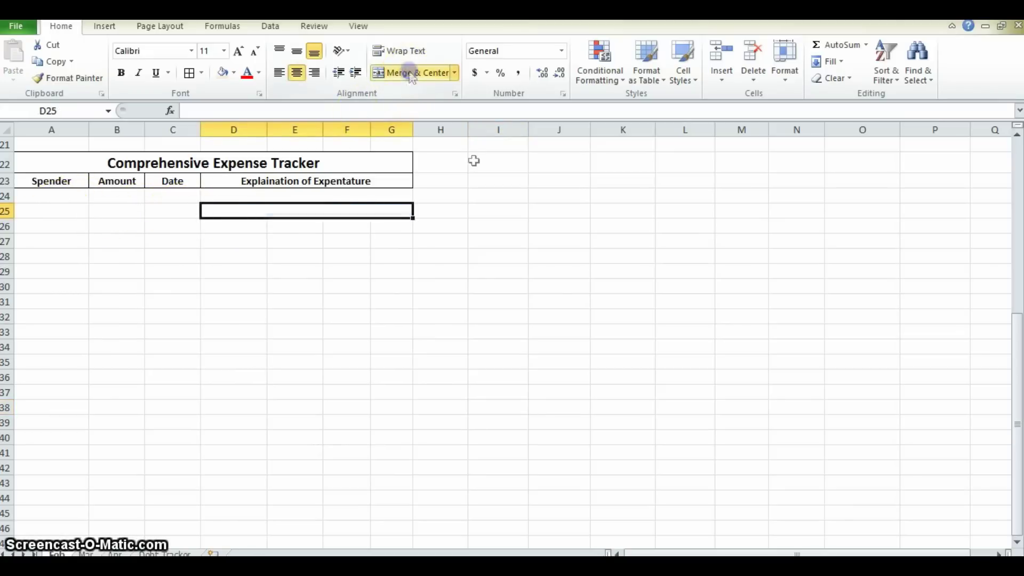
left_click(557, 284)
left_click(177, 214)
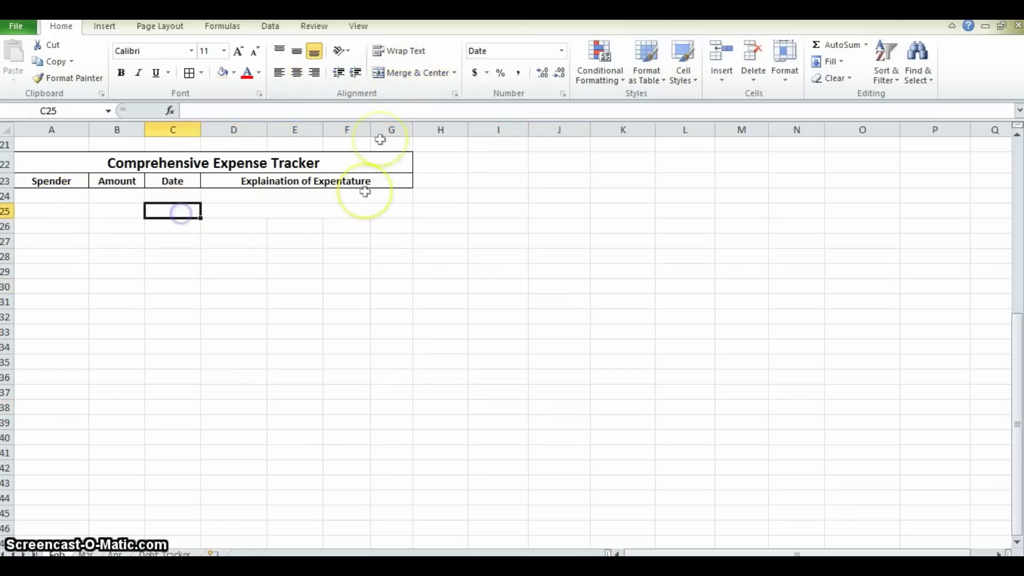
left_click(123, 210)
left_click(55, 209)
left_click(158, 295)
- Copy the formatting of A25:G25 to rows 26 through 45 with Format Painter and check the formatted cells
left_click_drag(52, 210, 290, 212)
left_click(56, 83)
mouse_move(68, 225)
left_mouse_down()
mouse_move(330, 523)
mouse_move(394, 518)
left_mouse_up()
left_click(537, 421)
left_click_drag(301, 259, 310, 413)
left_click(615, 423)
left_click_drag(181, 271, 197, 374)
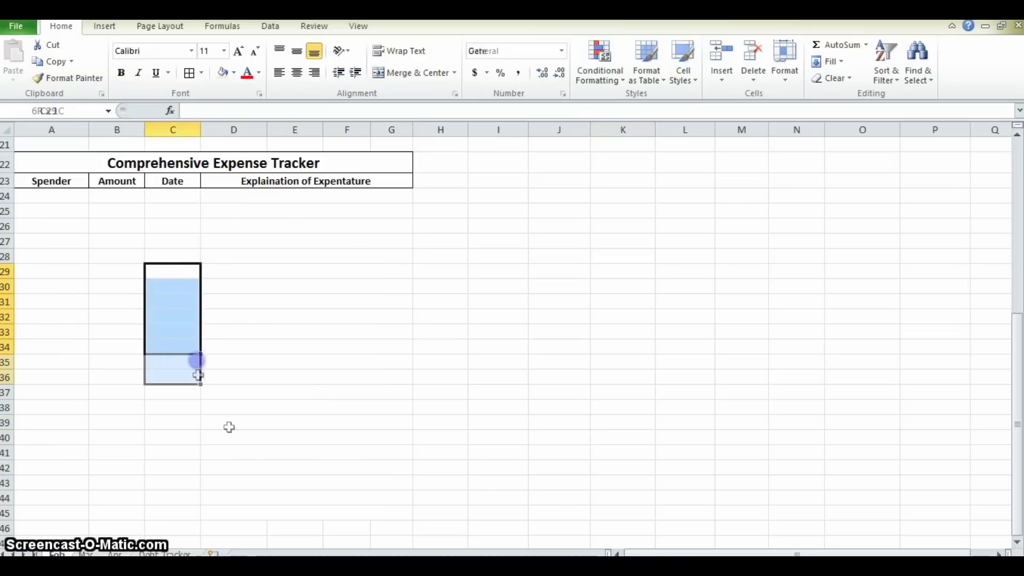
left_click_drag(117, 241, 117, 377)
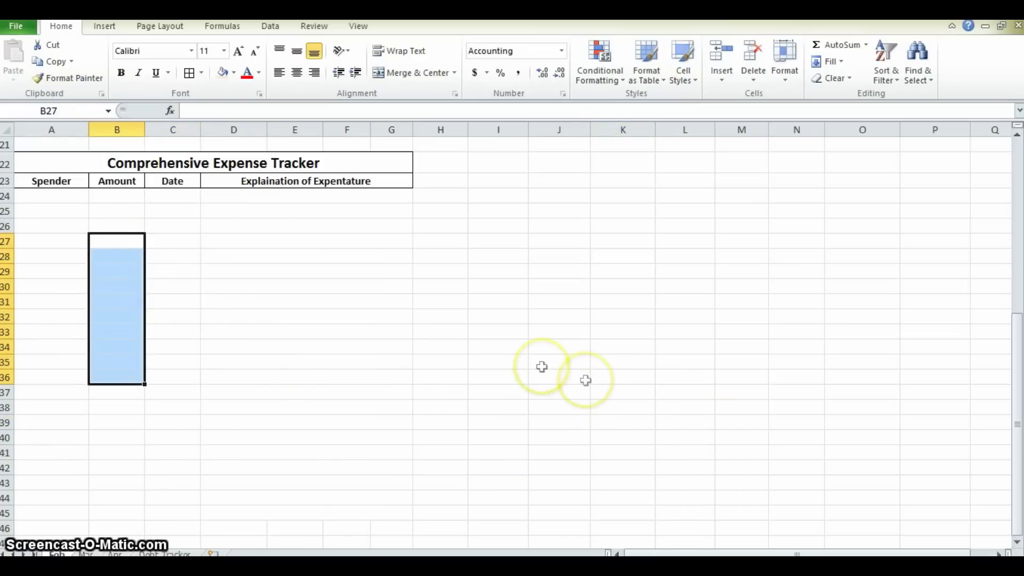
- Start the first expense in row 24 with the spender's name, an amount of 65.09 and the date 2/3/2013
left_click(54, 196)
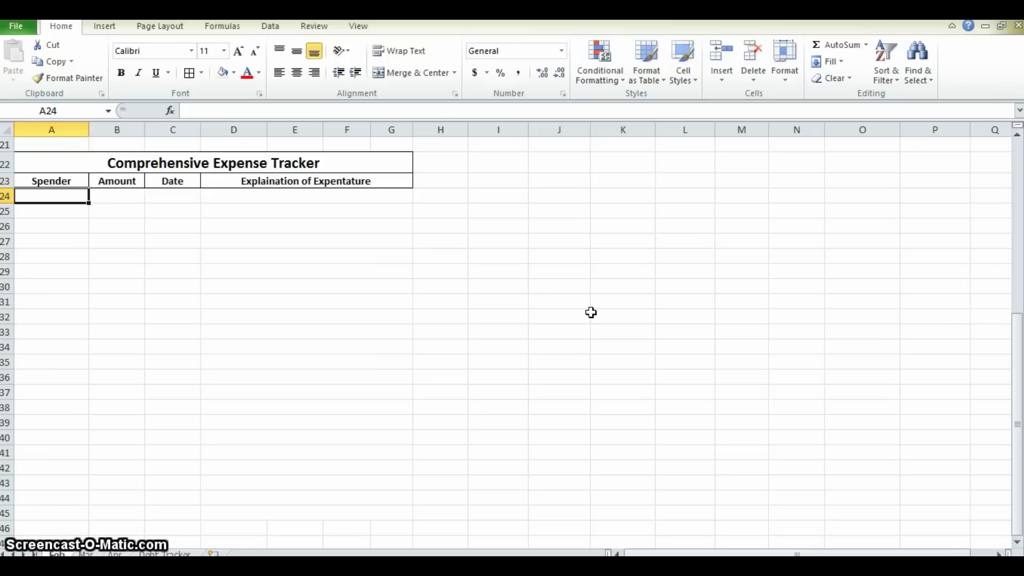
type("Hazel")
key("Tab")
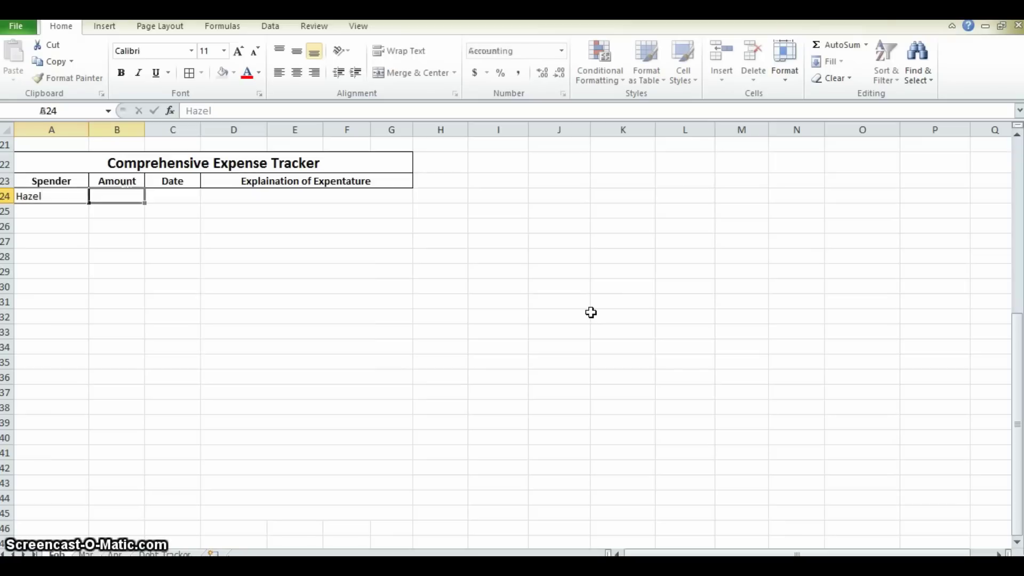
type("65")
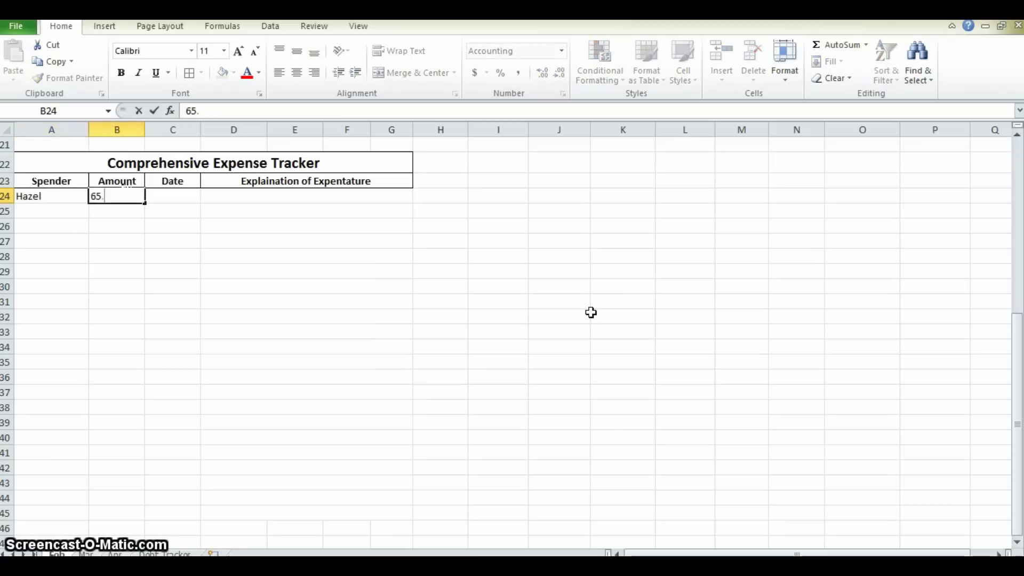
type(".09")
key("Tab")
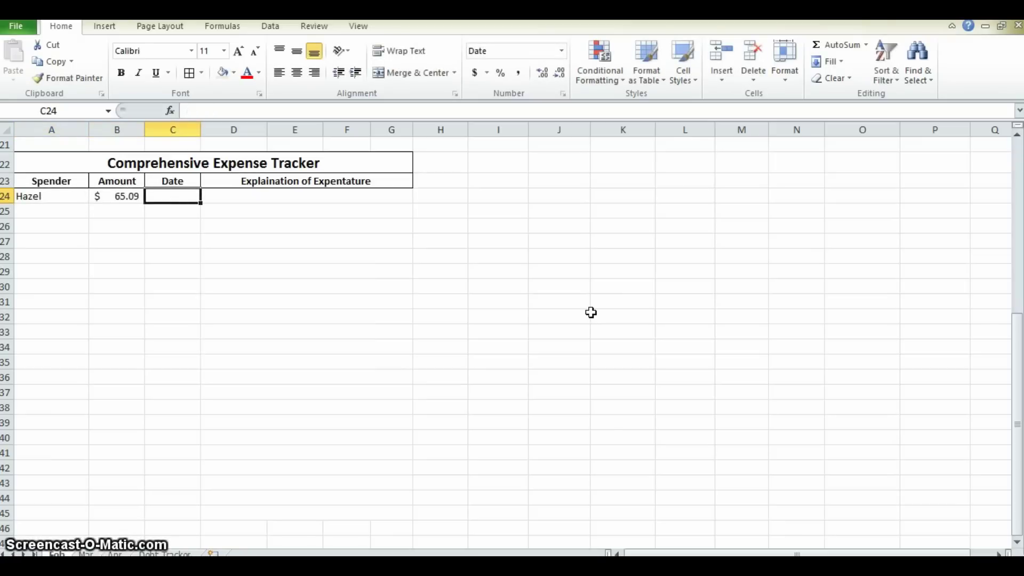
type("2")
type("/3/2013")
key("Tab")
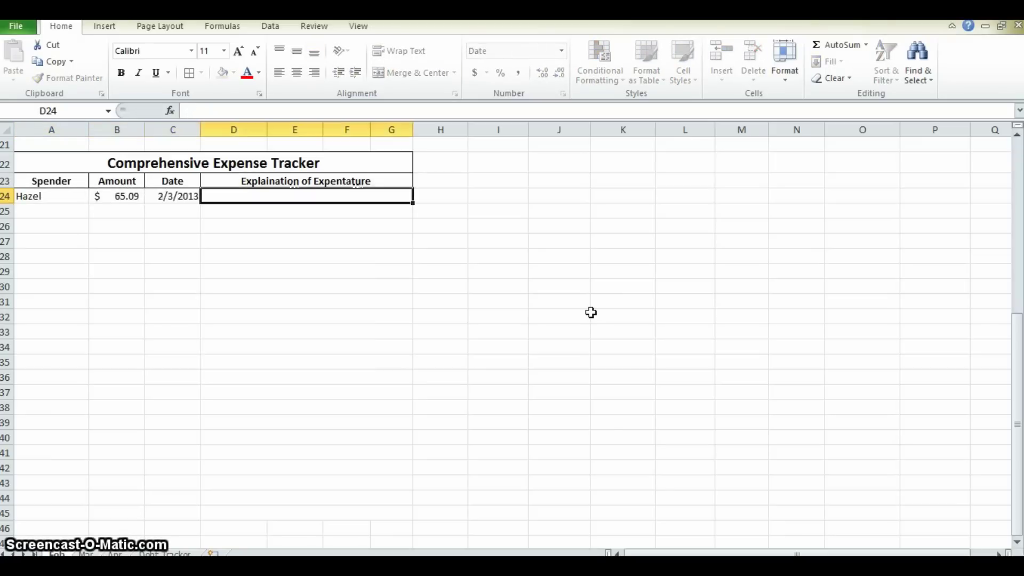
- Enter the explanation "Debit - Chevron: Gas for Car" in D24
scroll(476, 407, "up", 3)
type("Debit - C")
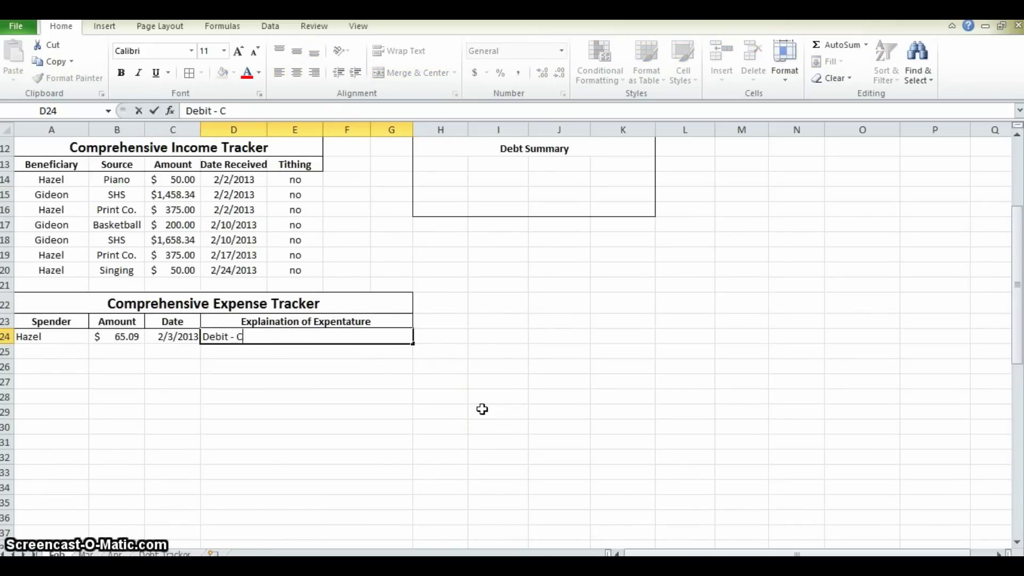
type("hevron: Gas")
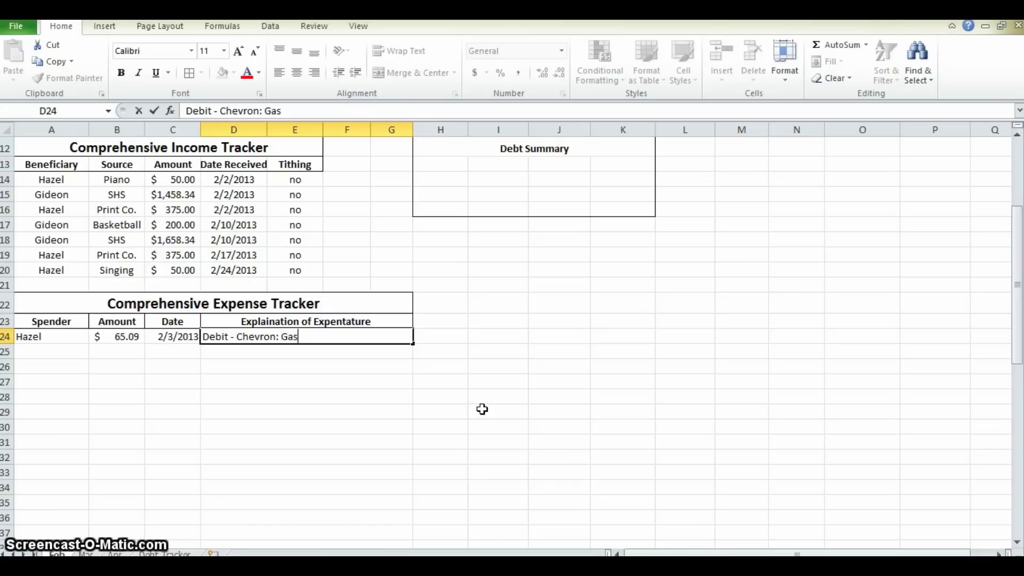
type("for Car")
key("Return")
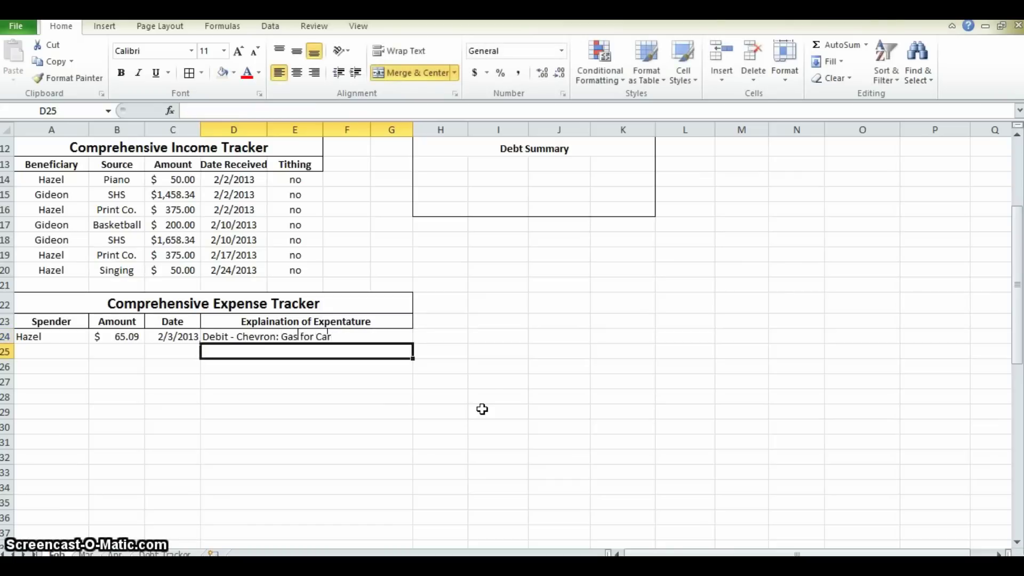
- Change the word Car to Van in the D24 explanation
left_click(354, 336)
double_click(359, 337)
key("BackSpace")
type("V")
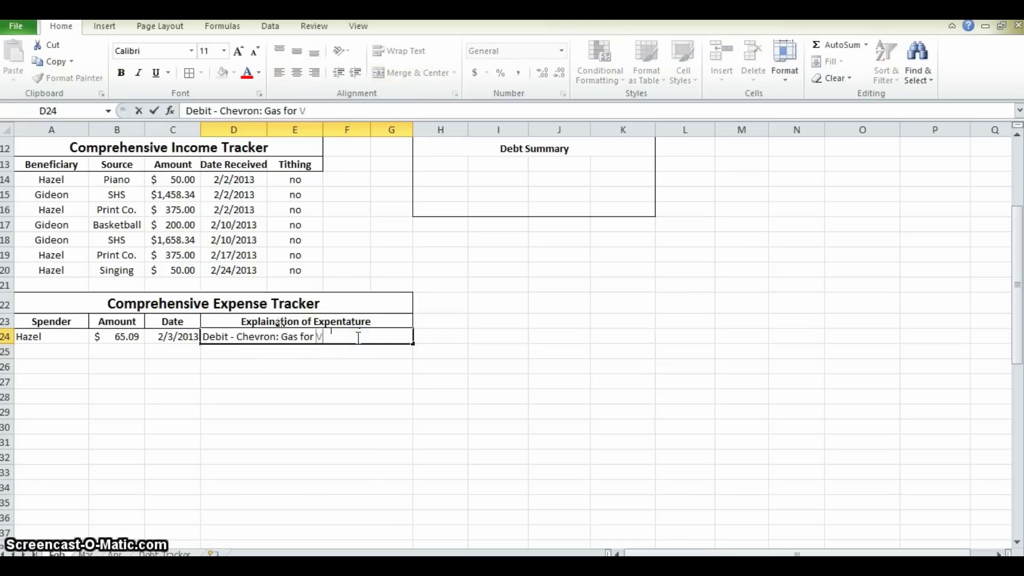
type("an")
key("Return")
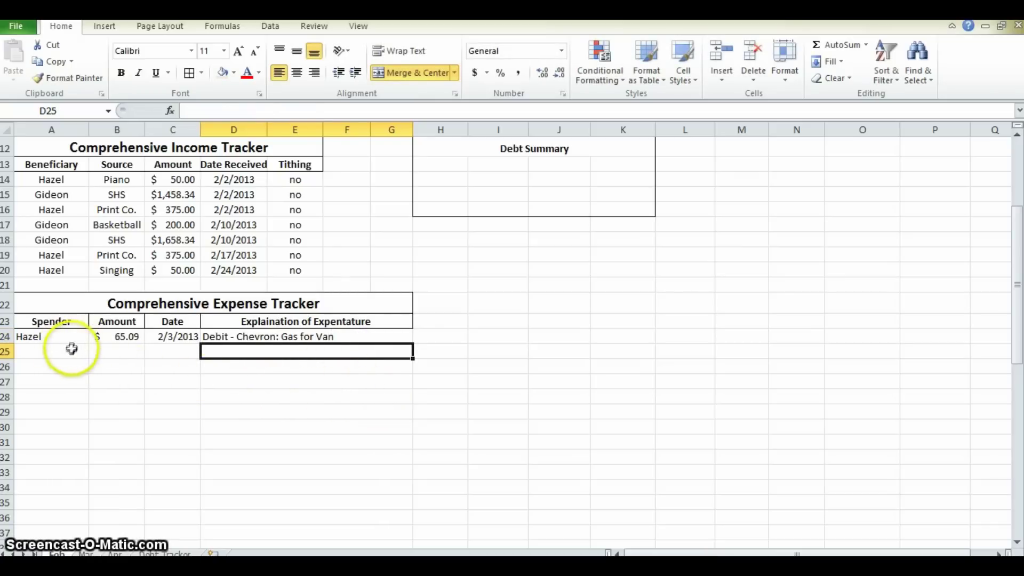
- Review the parts of the D24 explanation (payment method, store, purpose) and compare them with the budget categories at the sheet's top
scroll(71, 349, "down", 1)
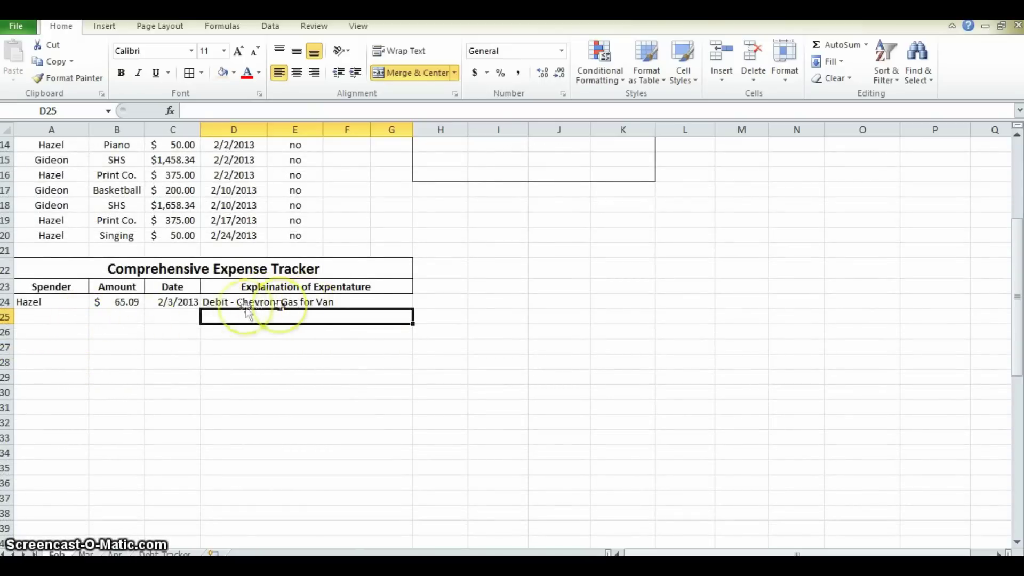
double_click(218, 304)
double_click(262, 301)
double_click(308, 302)
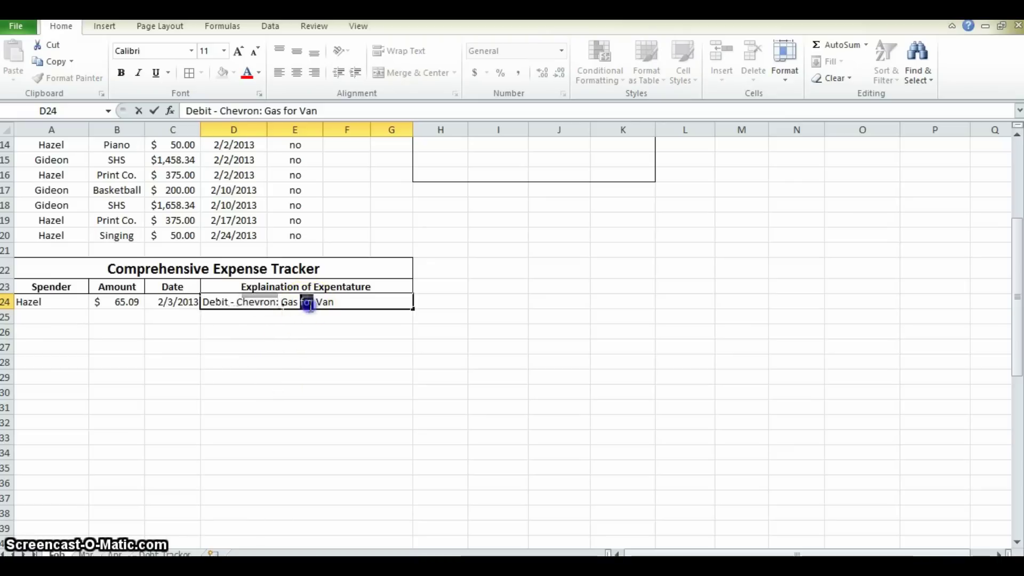
left_click(319, 423)
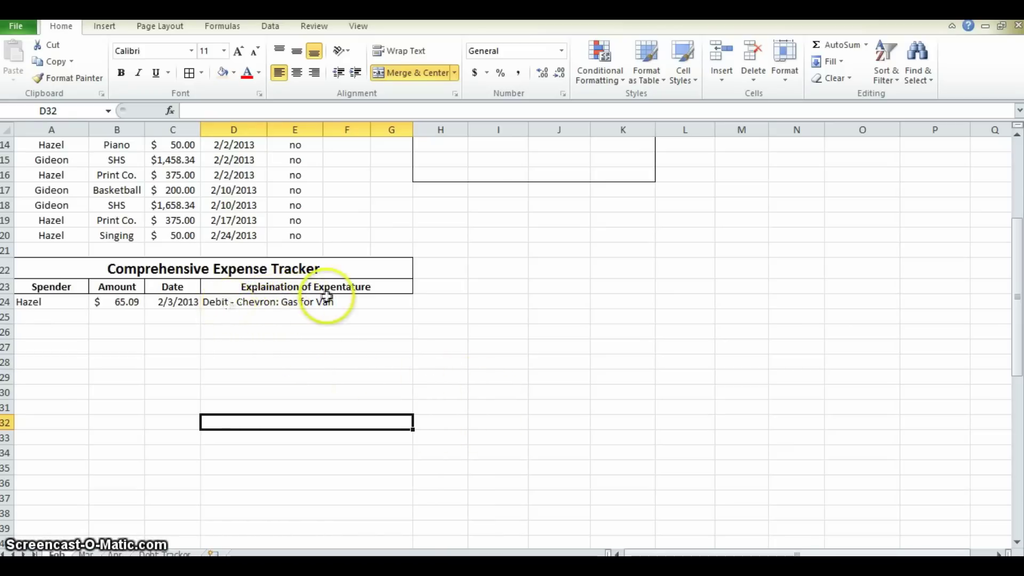
scroll(454, 424, "up", 3)
scroll(454, 424, "up", 5)
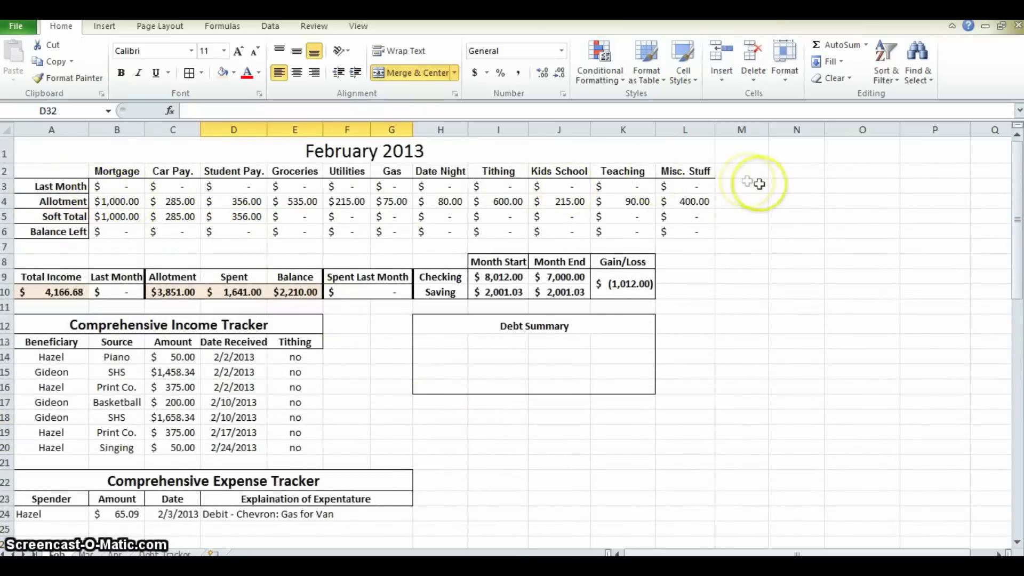
scroll(432, 345, "down", 2)
scroll(432, 345, "down", 3)
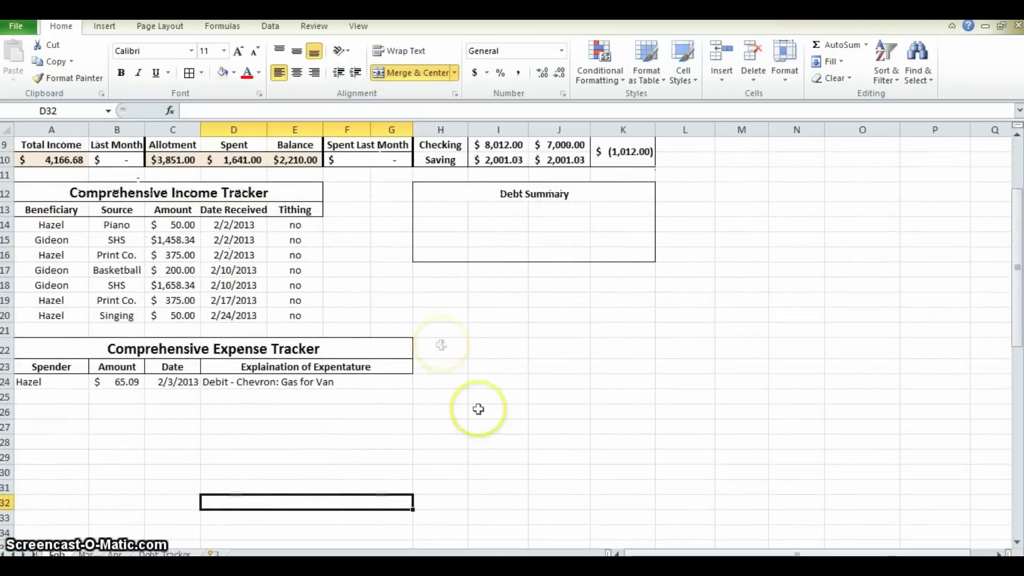
left_click(297, 382)
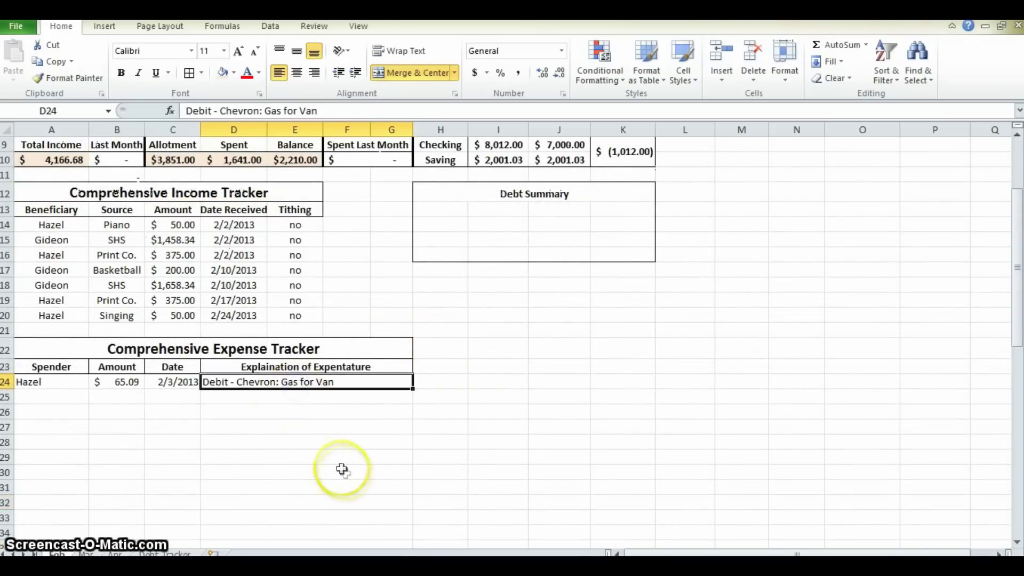
scroll(357, 426, "up", 2)
scroll(357, 426, "up", 3)
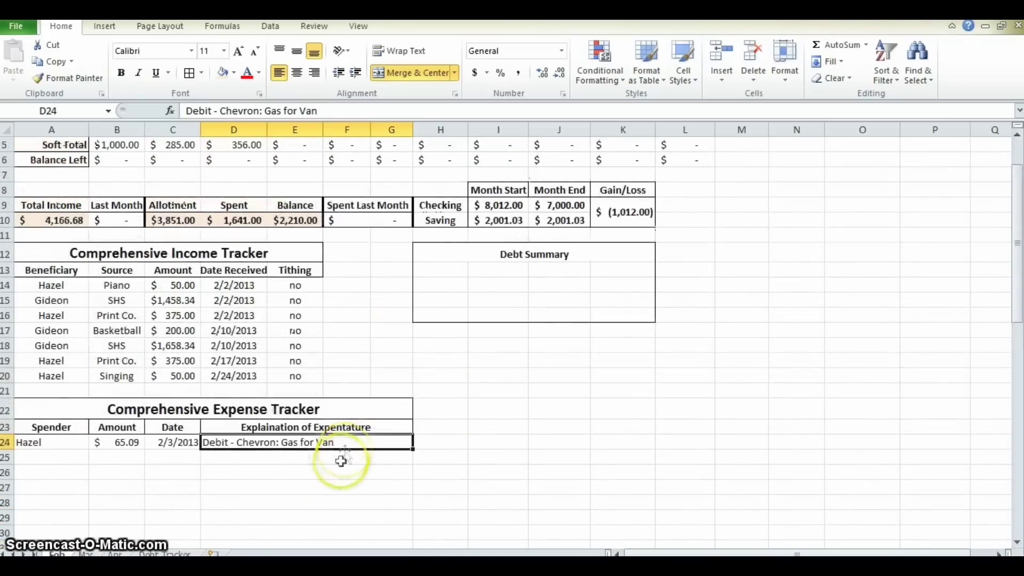
- Link the Gas Soft Total in G5 to the first expense amount with the formula =B24
left_click(399, 175)
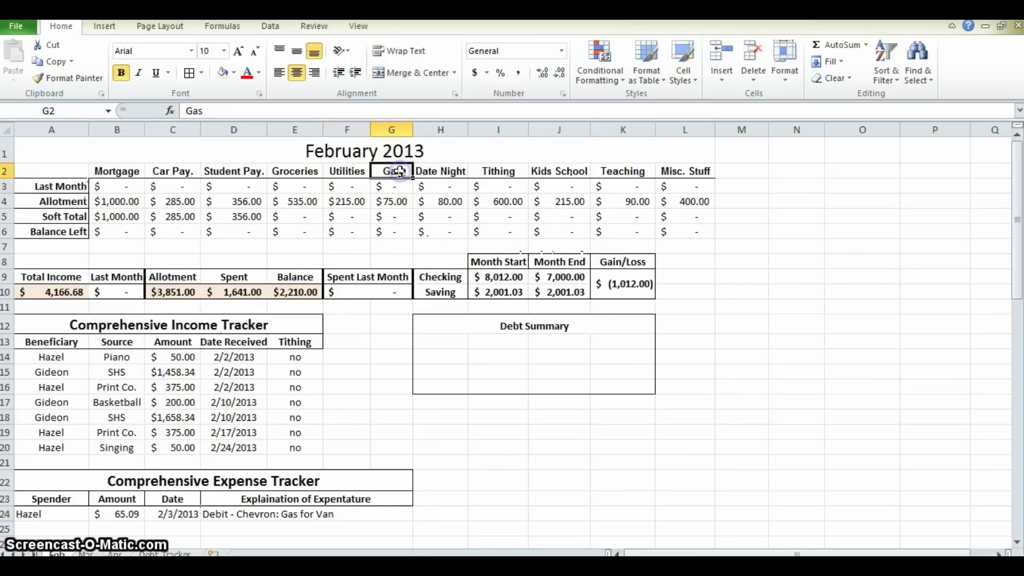
left_click(63, 217)
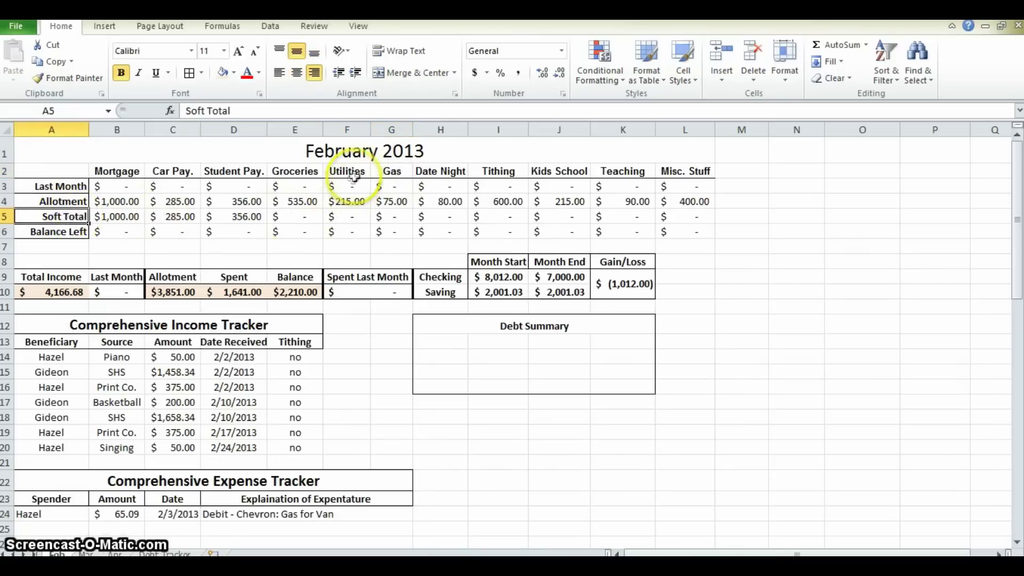
left_click(394, 219)
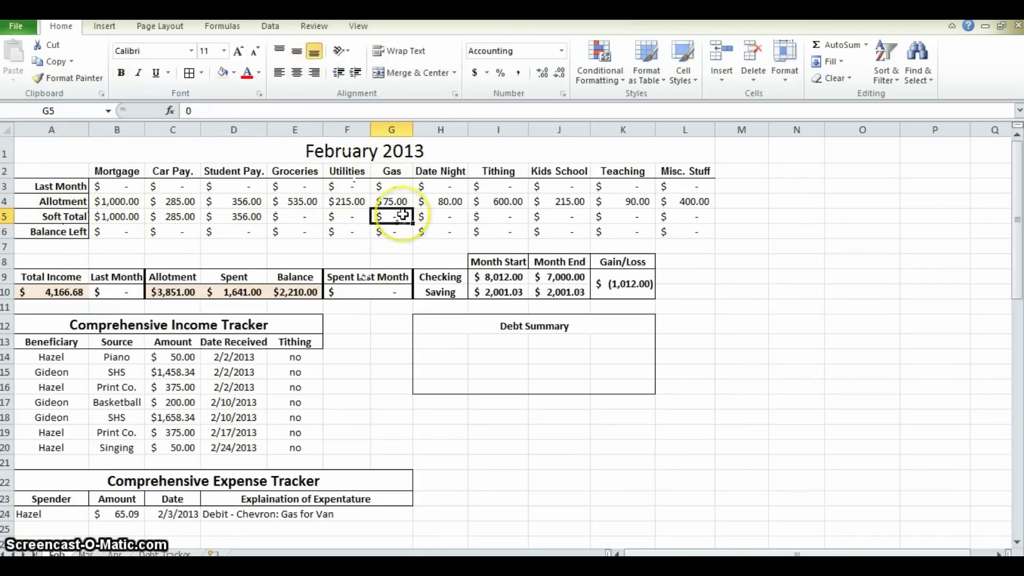
type("=")
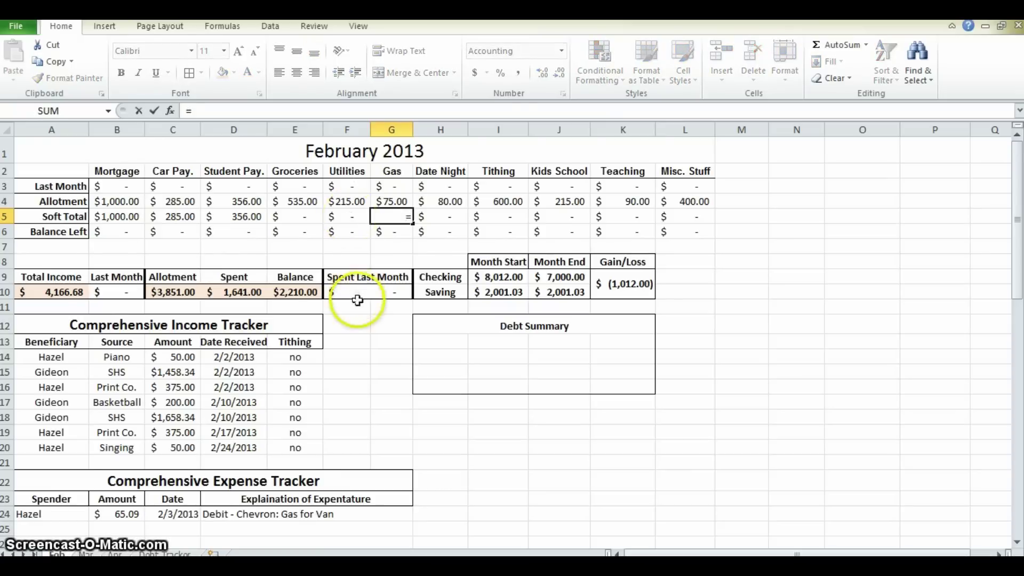
scroll(267, 416, "down", 1)
left_click(113, 478)
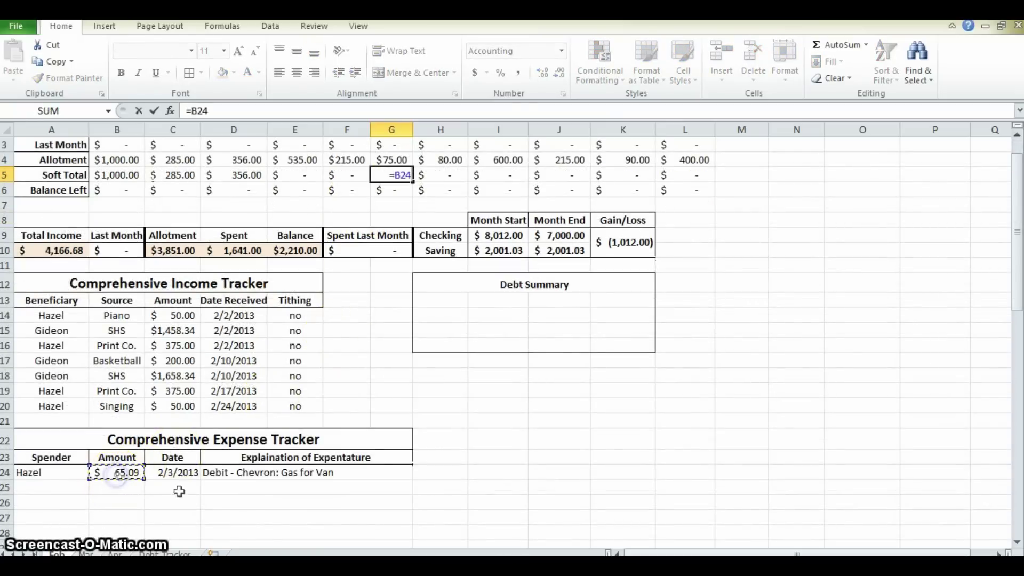
key("Return")
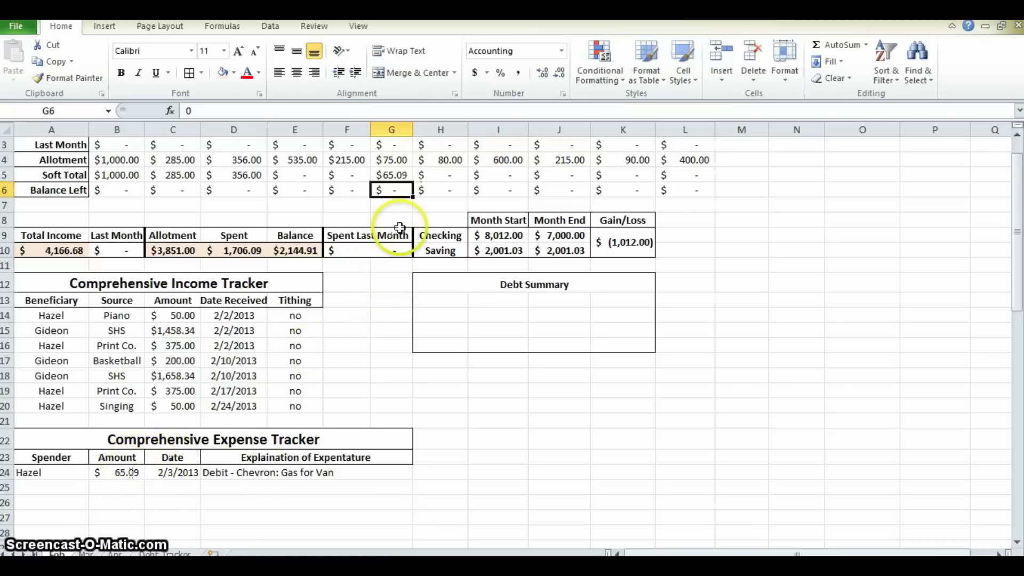
- Enter the spender's name, the amount 14.56 and the date 2/6/2013 in row 25 of the Comprehensive Expense Tracker
scroll(123, 411, "down", 2)
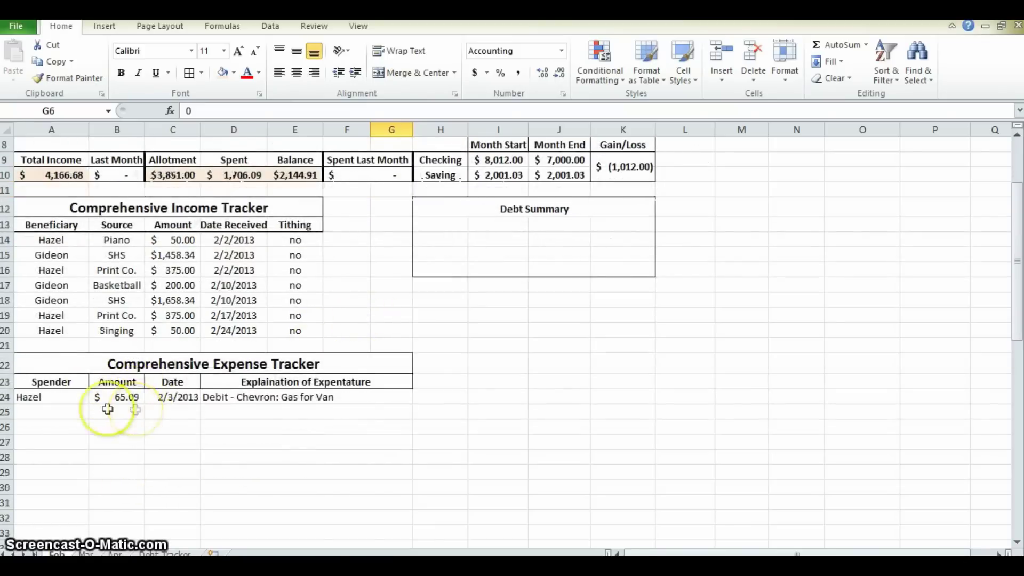
scroll(108, 409, "down", 1)
left_click(48, 395)
type("Gideon")
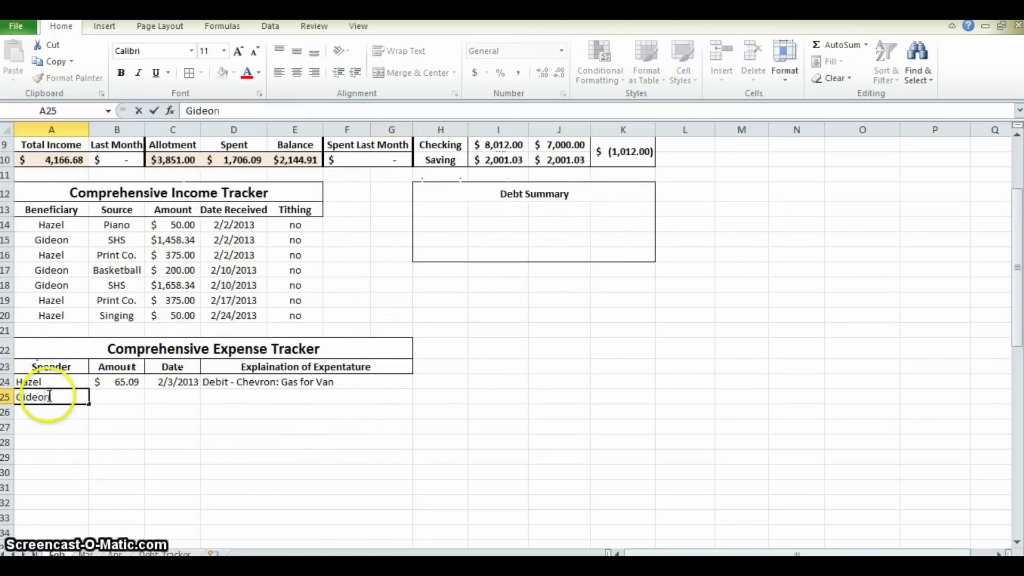
key("Tab")
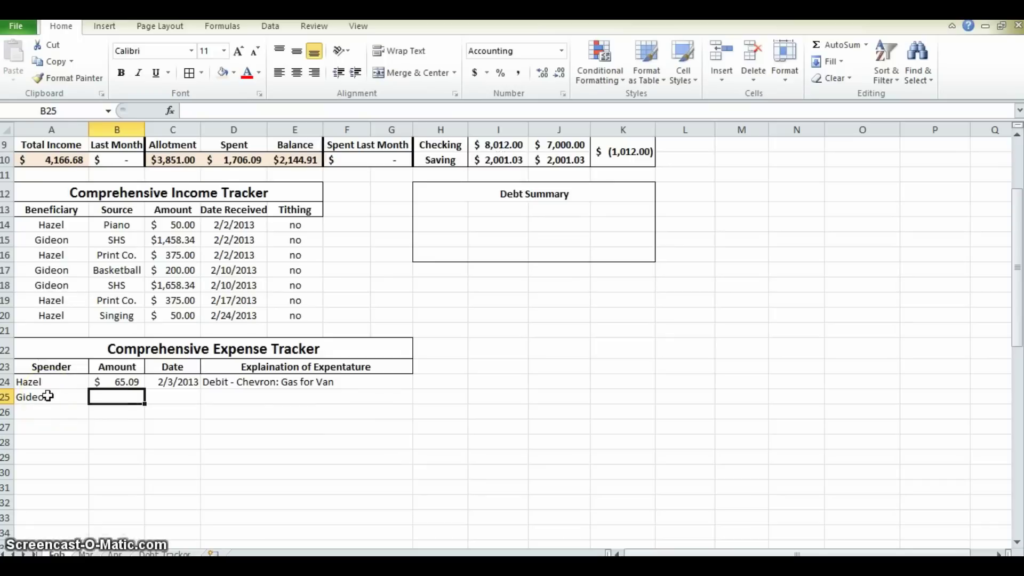
type("14.56")
key("Tab")
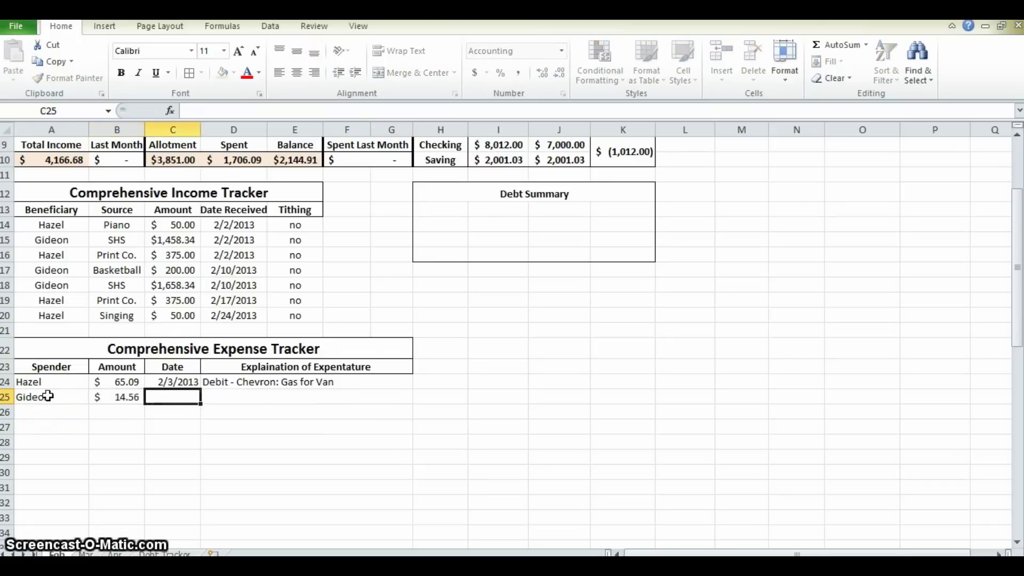
type("2/6/")
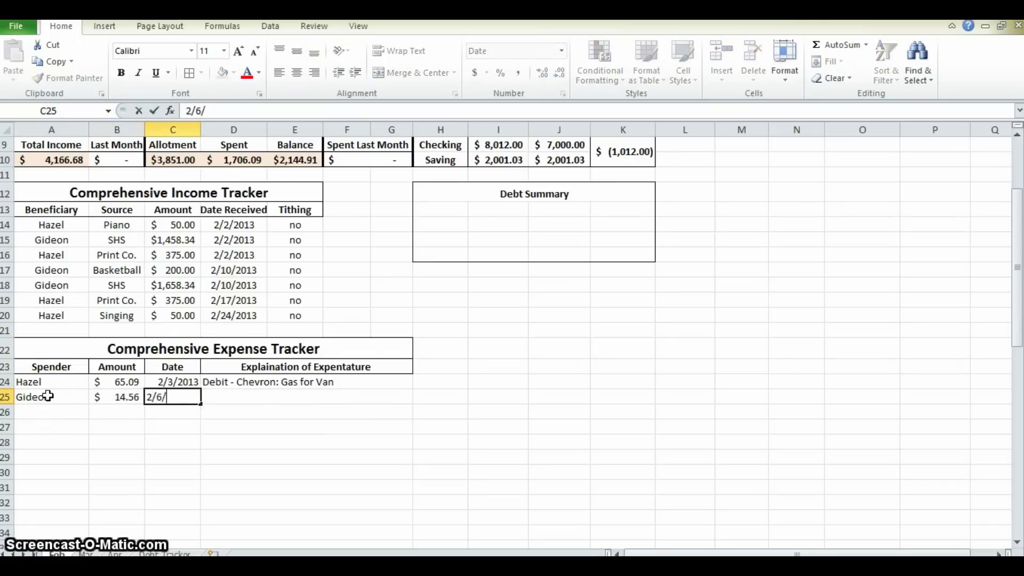
type("2013")
key("Tab")
- Enter the explanation "Debit - Chevron: Gas for Bike" in D25
type("D")
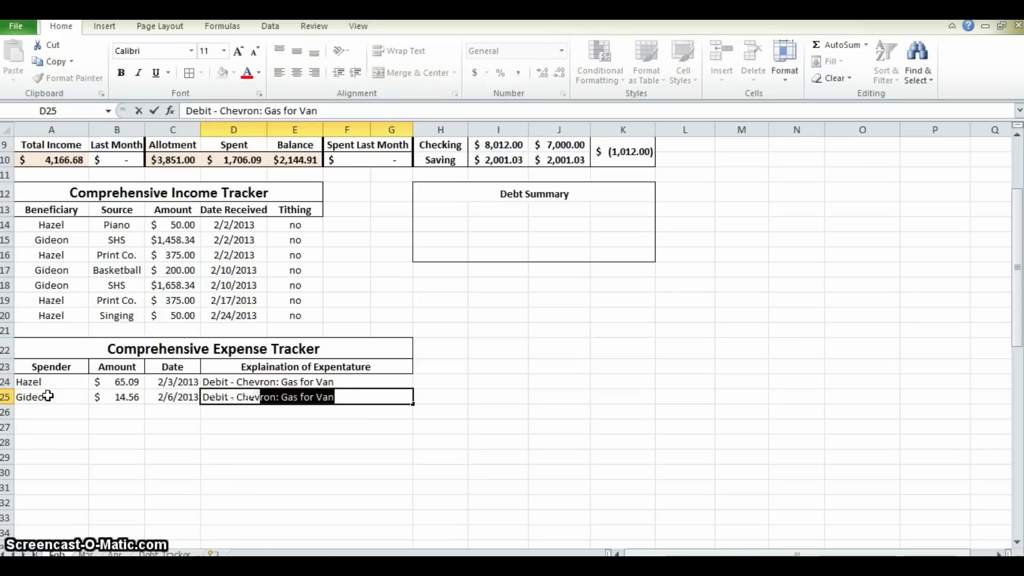
key("BackSpace")
key("BackSpace")
key("BackSpace")
type("Gas for Bi")
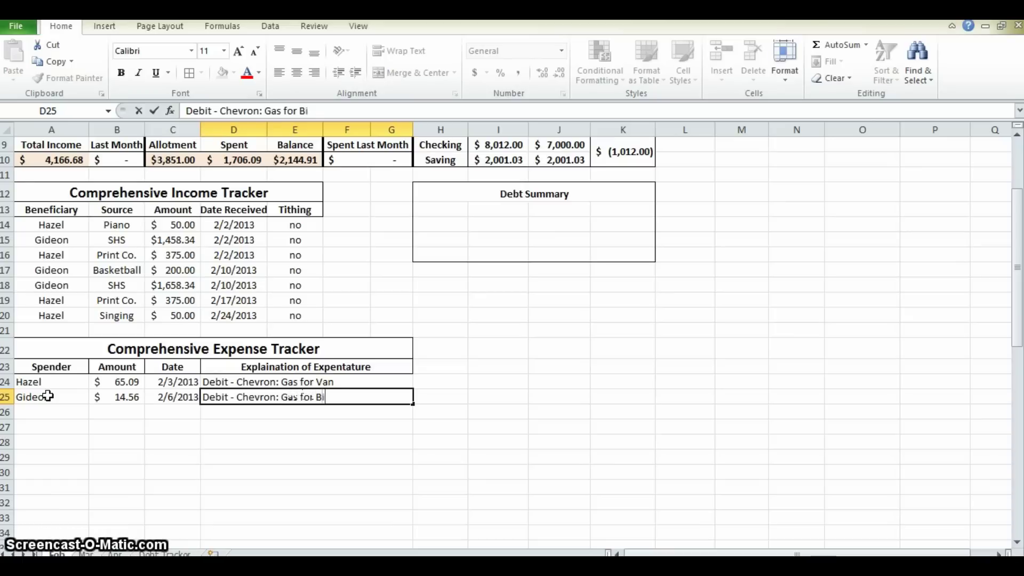
type("ke")
key("Return")
- Extend the Gas Soft Total formula in G5 to =B24+B25 so it adds the second gas expense
scroll(178, 451, "up", 1)
scroll(154, 464, "up", 1)
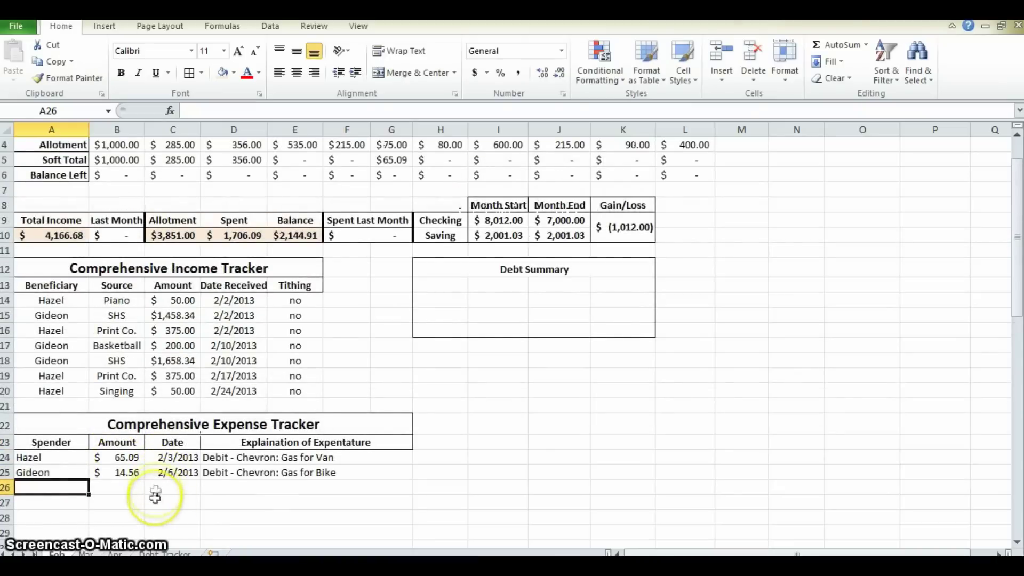
left_click(391, 160)
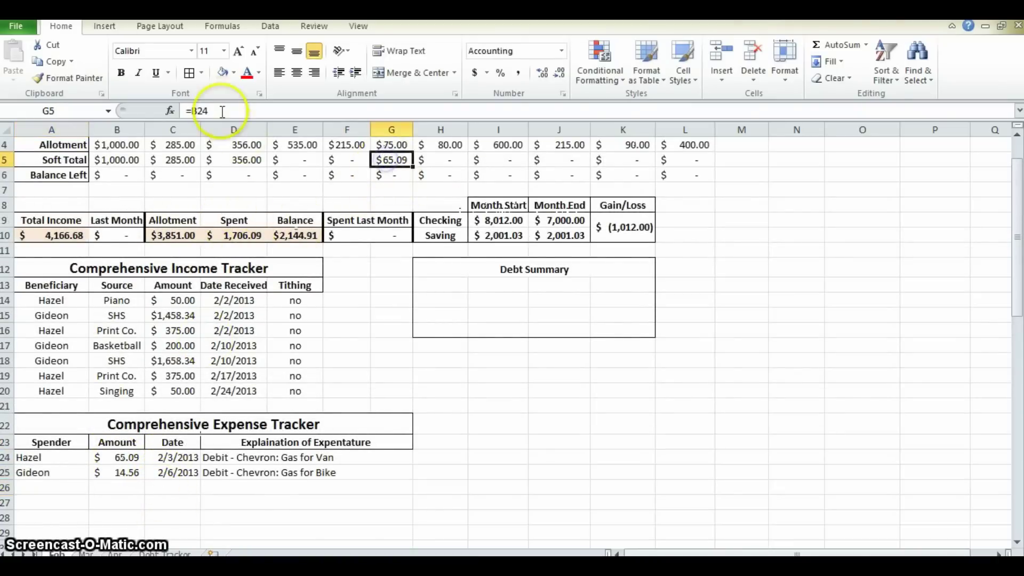
scroll(235, 179, "up", 1)
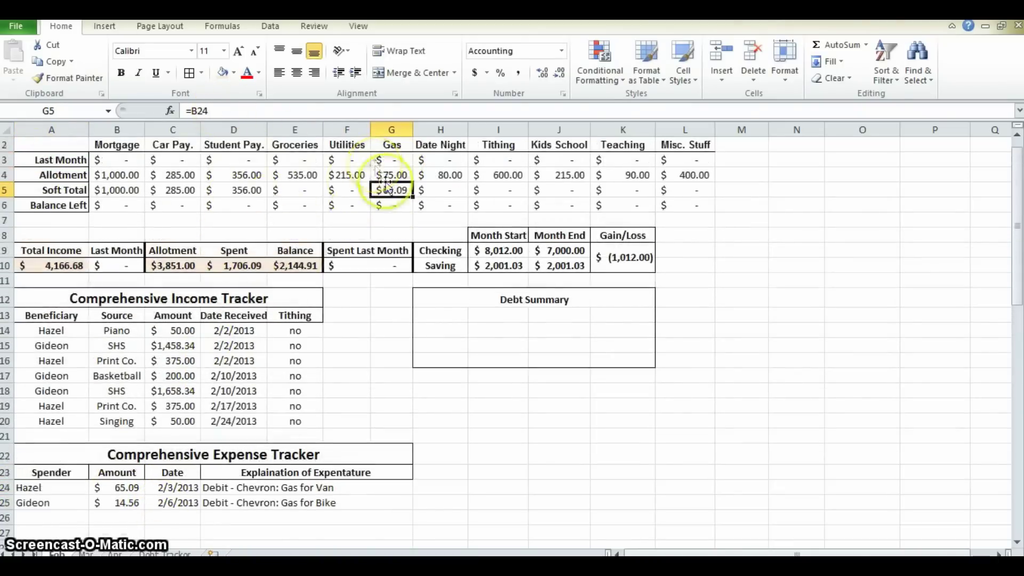
left_click(251, 111)
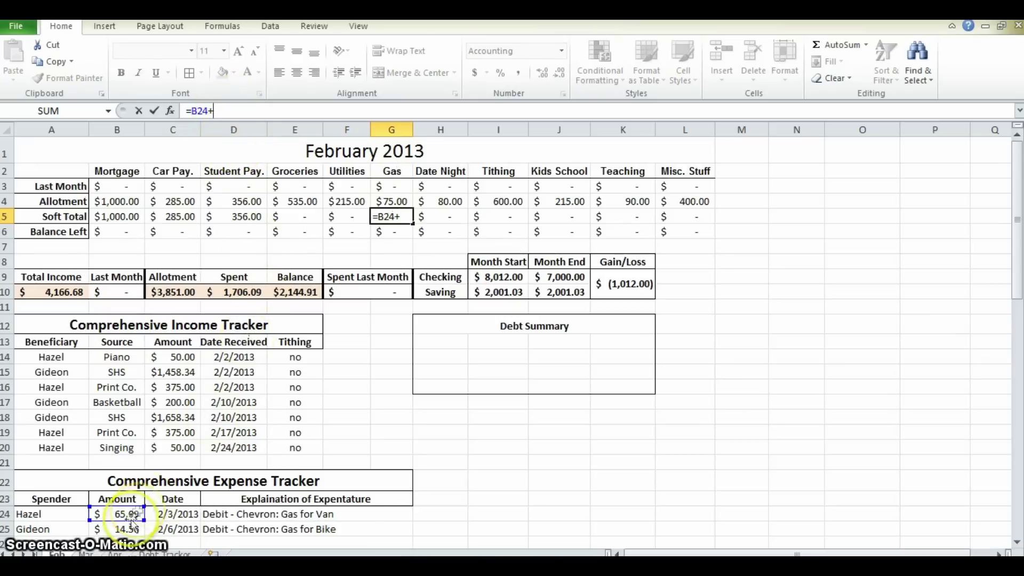
key("Return")
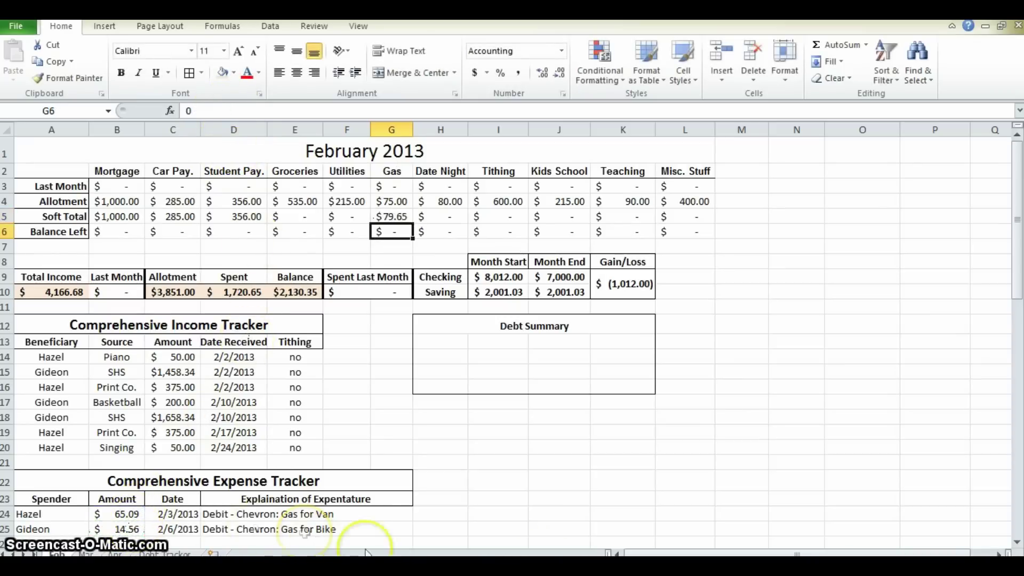
- Examine the Groceries and Utilities Soft Totals and the entries listed in the Comprehensive Expense Tracker
scroll(457, 393, "down", 1)
scroll(430, 406, "up", 1)
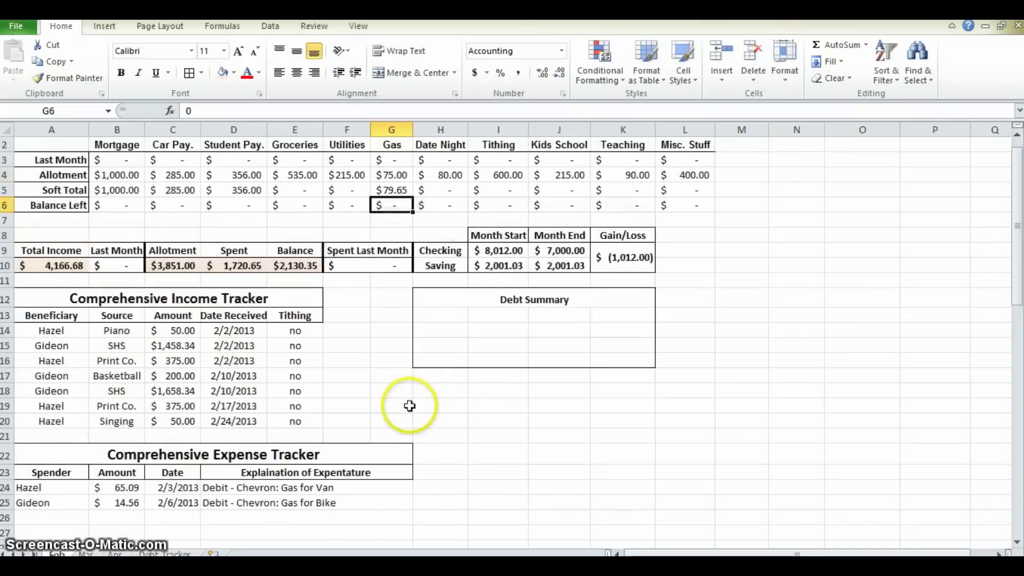
left_click(307, 194)
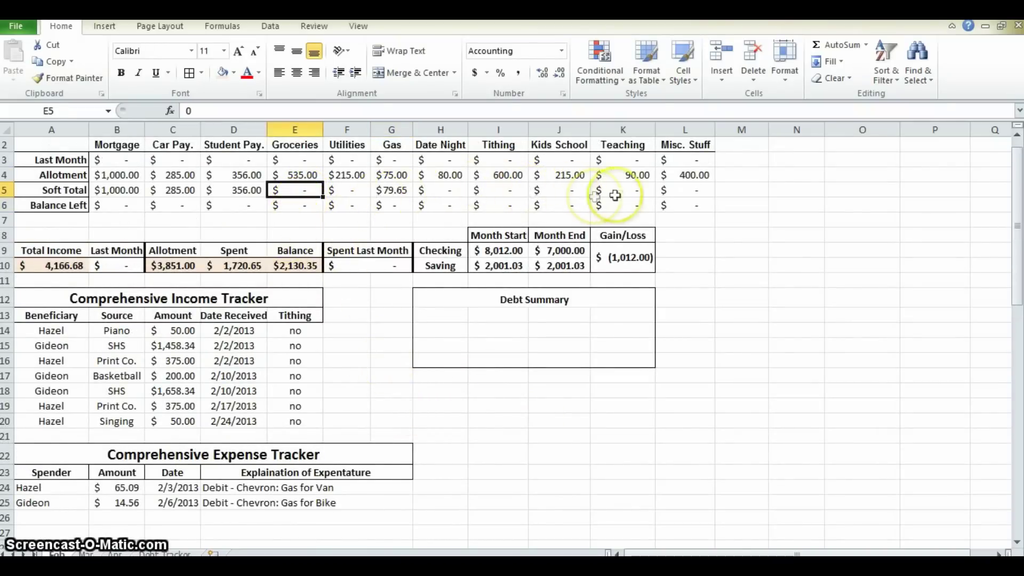
left_click(344, 193)
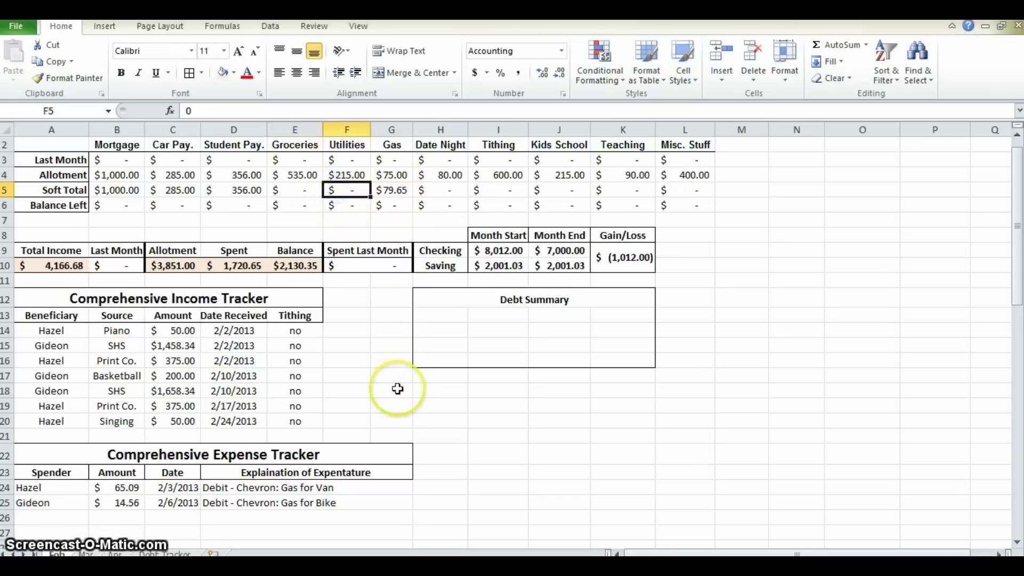
scroll(381, 383, "down", 1)
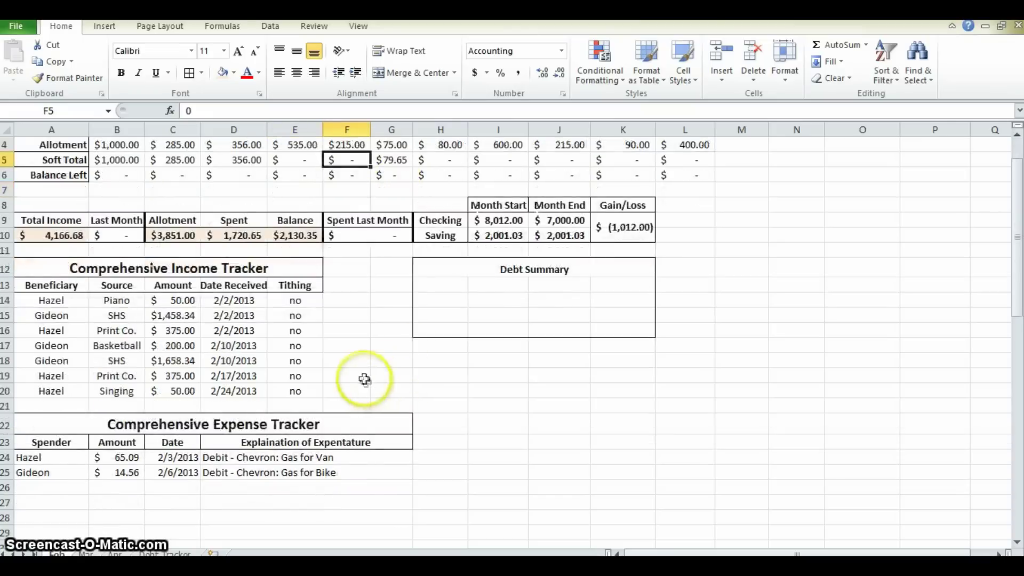
scroll(165, 372, "down", 3)
left_click_drag(23, 336, 267, 487)
scroll(555, 353, "down", 1)
left_click(552, 363)
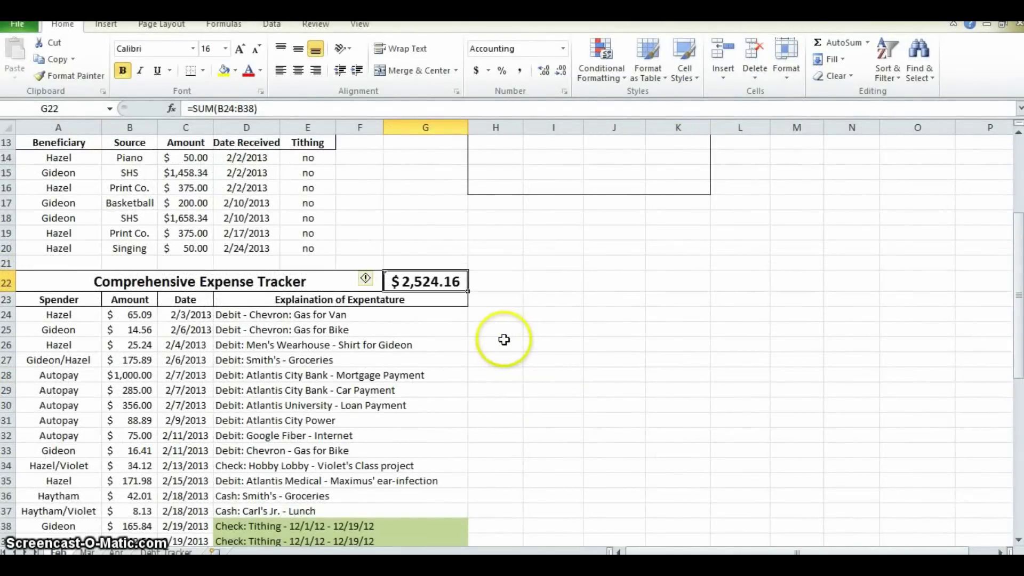
scroll(504, 340, "down", 3)
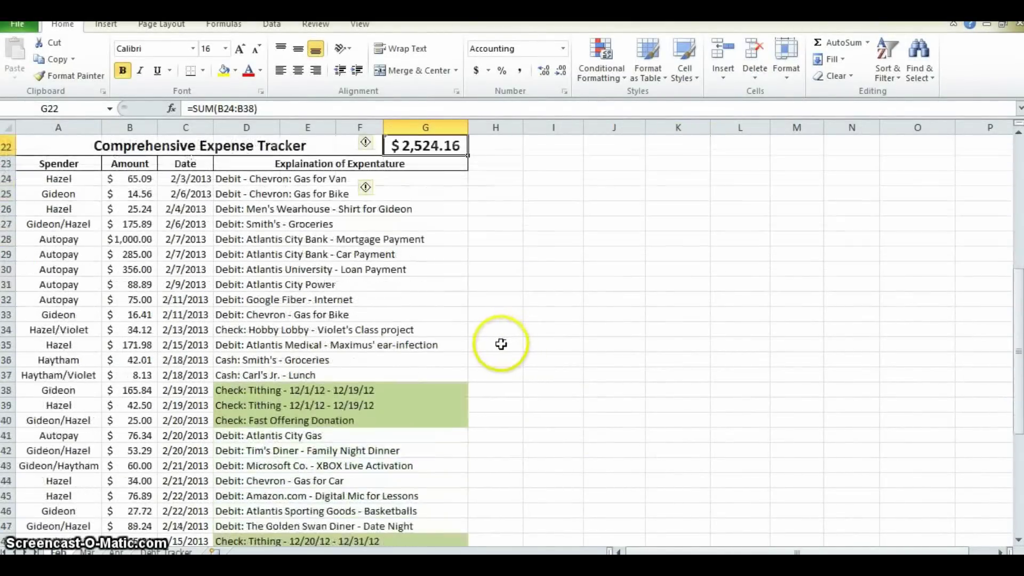
scroll(299, 341, "down", 1)
scroll(302, 338, "down", 1)
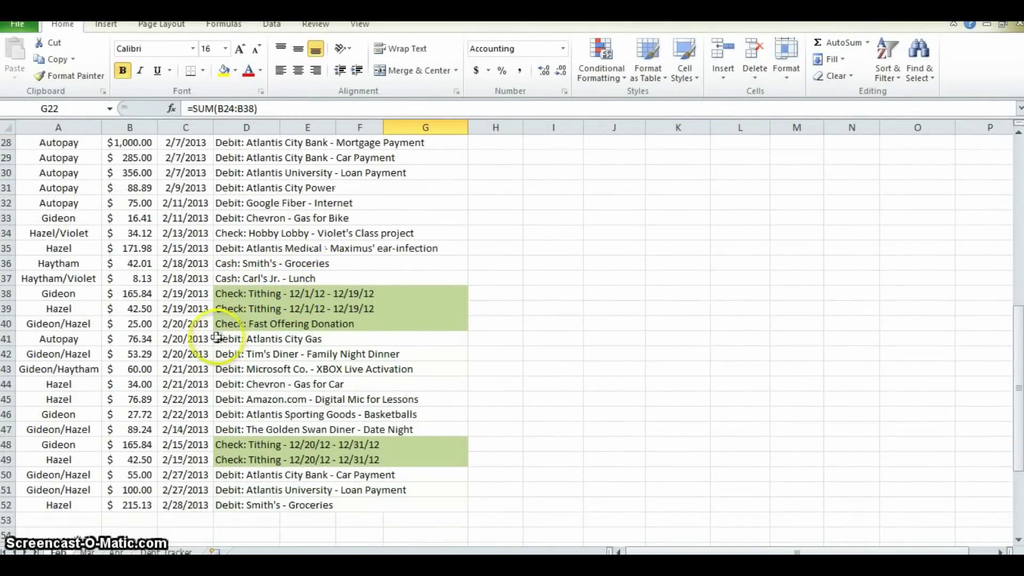
- Update the expense total formula in G22 to include the omitted adjacent cells, making it =SUM(B24:B52)
scroll(222, 351, "up", 3)
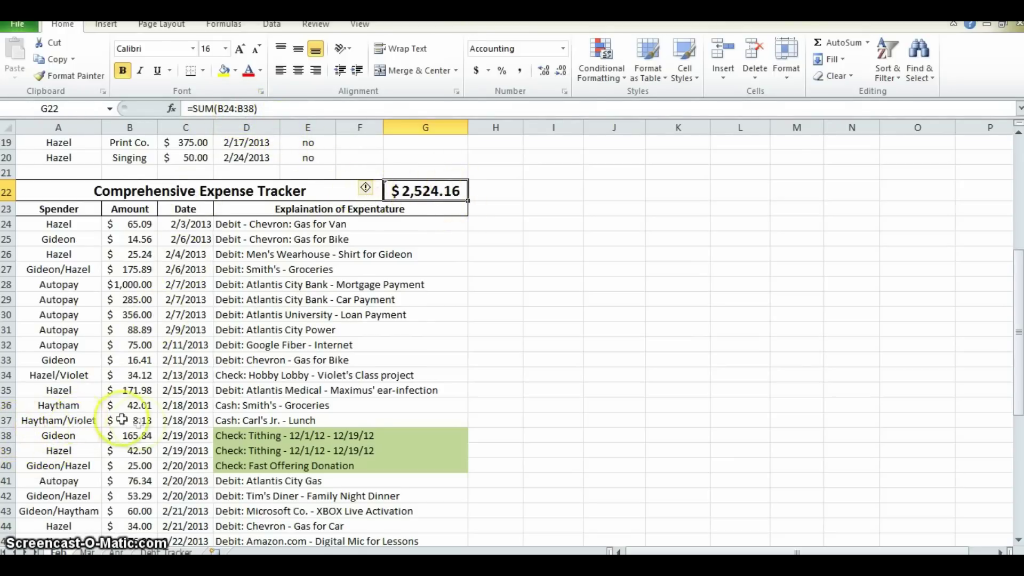
left_click(131, 435)
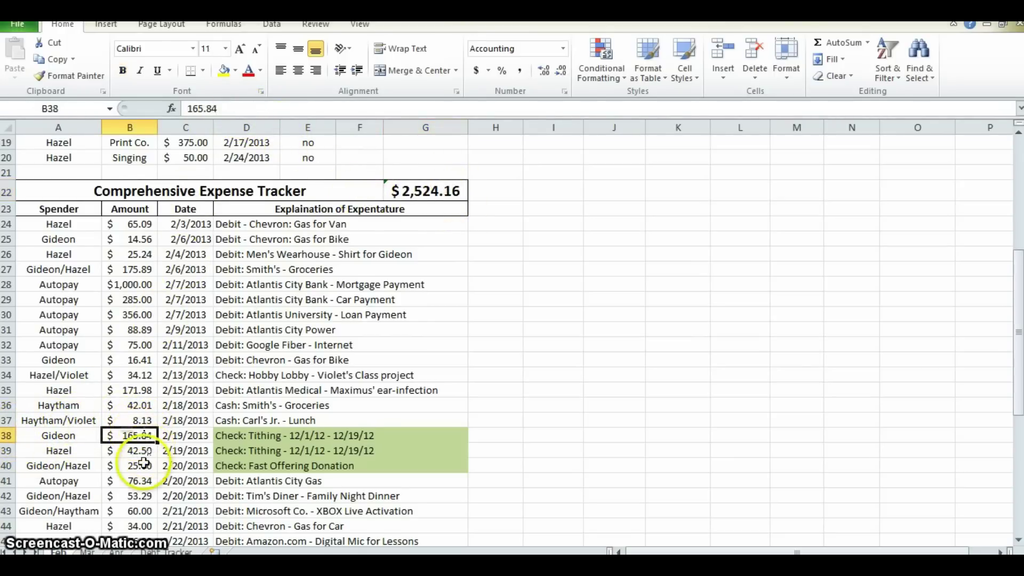
left_click(392, 193)
left_click(366, 189)
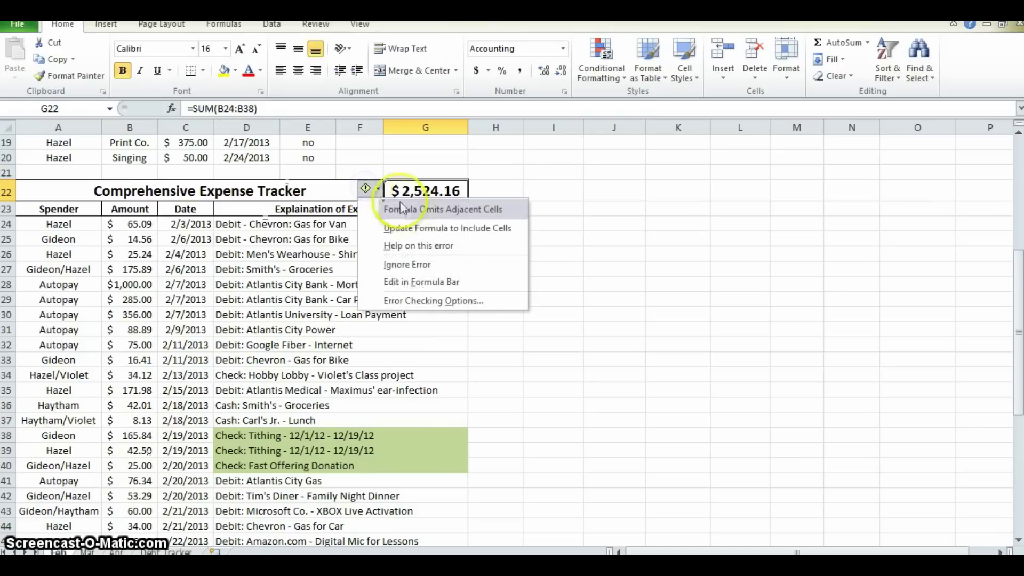
left_click(414, 230)
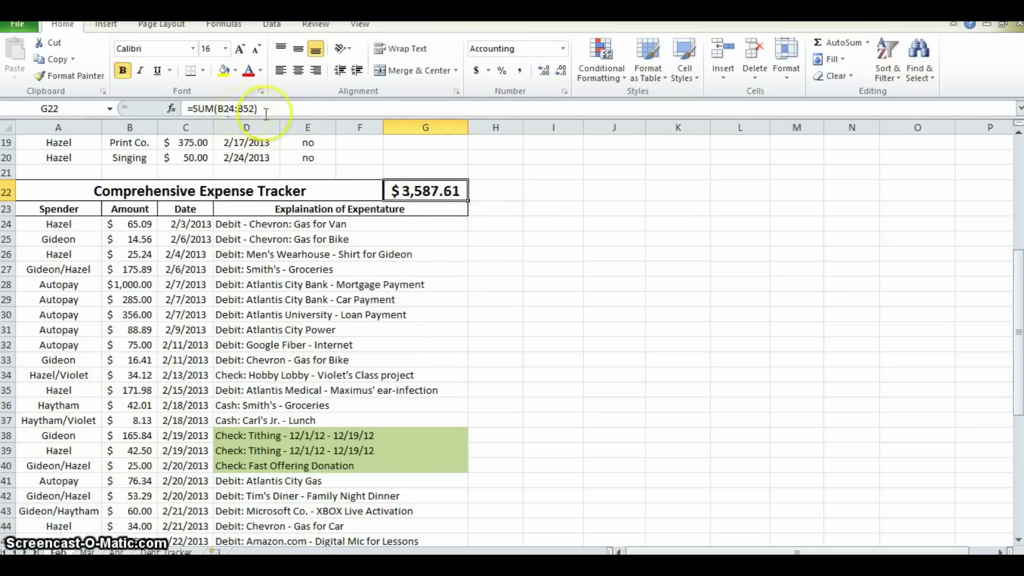
scroll(532, 320, "down", 4)
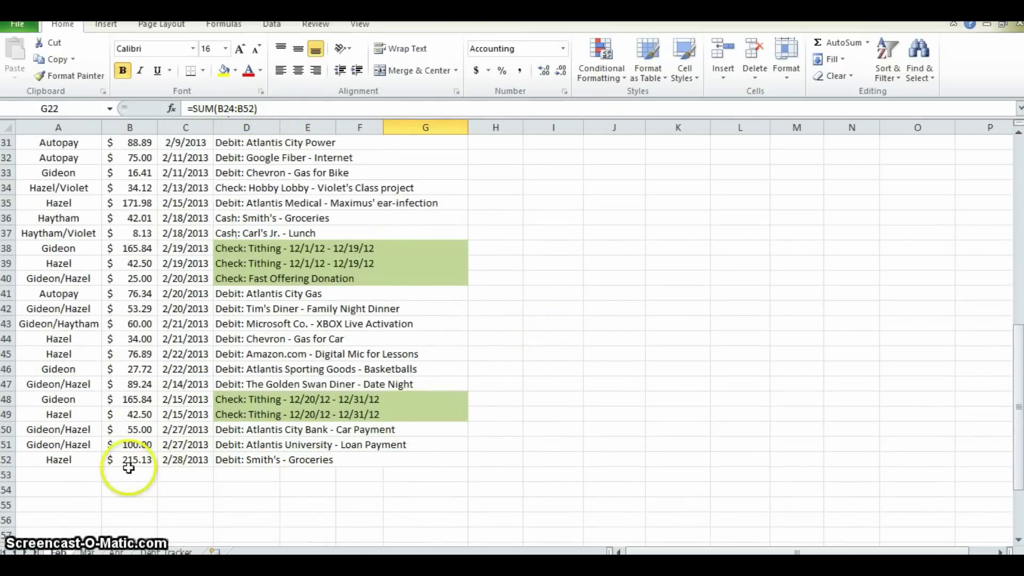
scroll(464, 348, "up", 5)
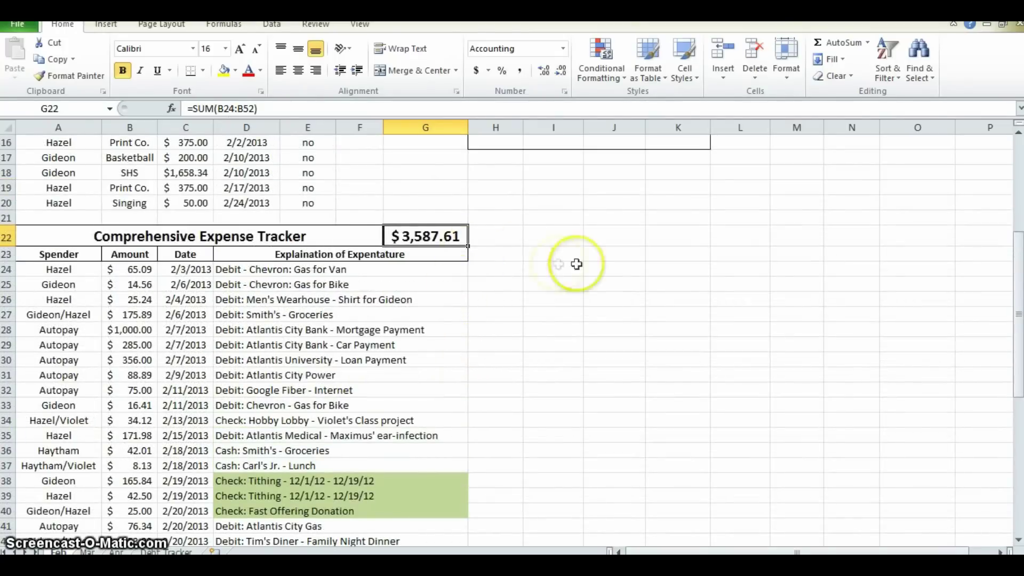
- Replace the expense total in G22 with an AutoSum of B24:B144, covering empty rows below the last expense
left_click(553, 374)
left_click(436, 242)
left_click(836, 48)
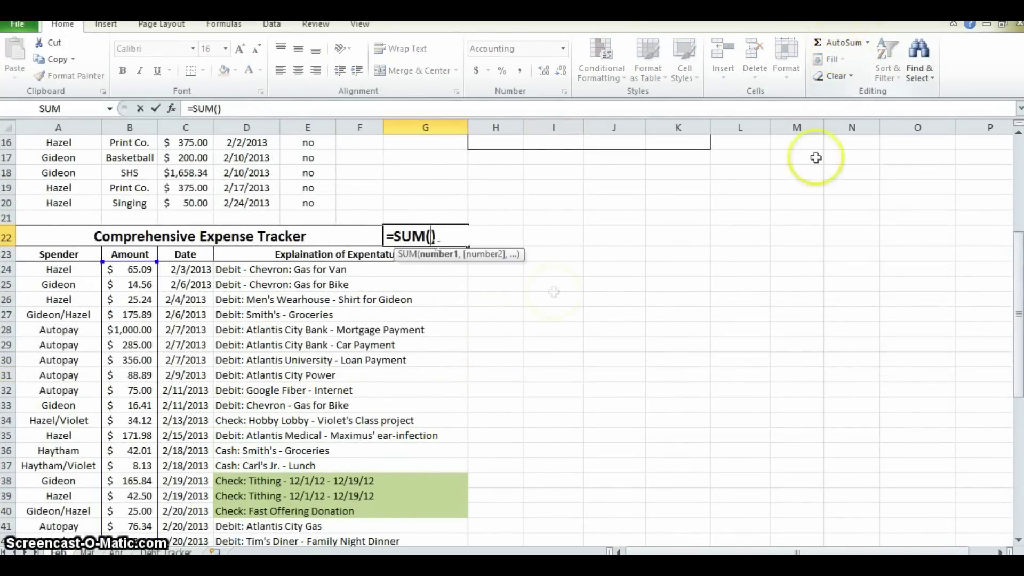
left_click_drag(133, 269, 130, 456)
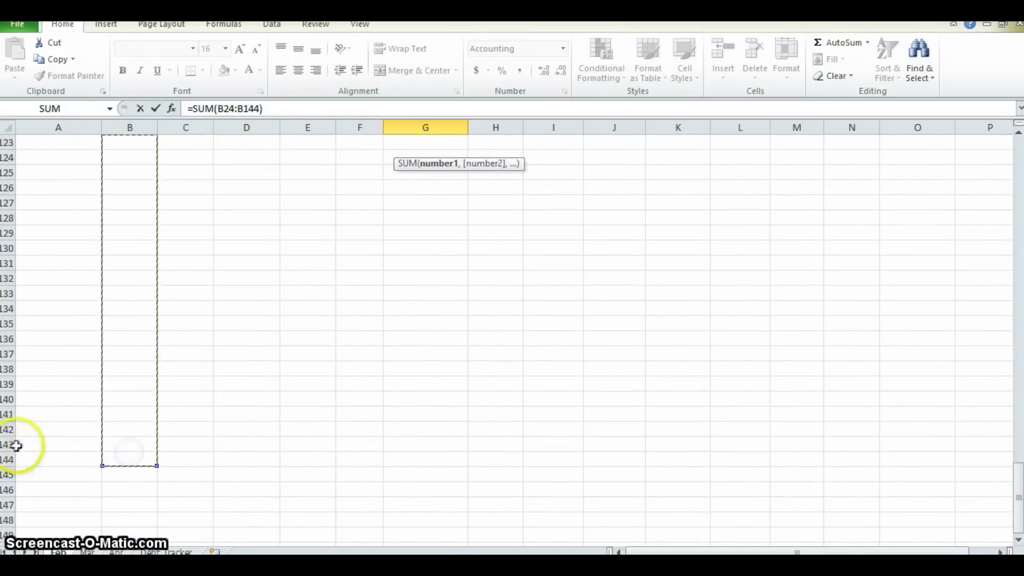
key("Return")
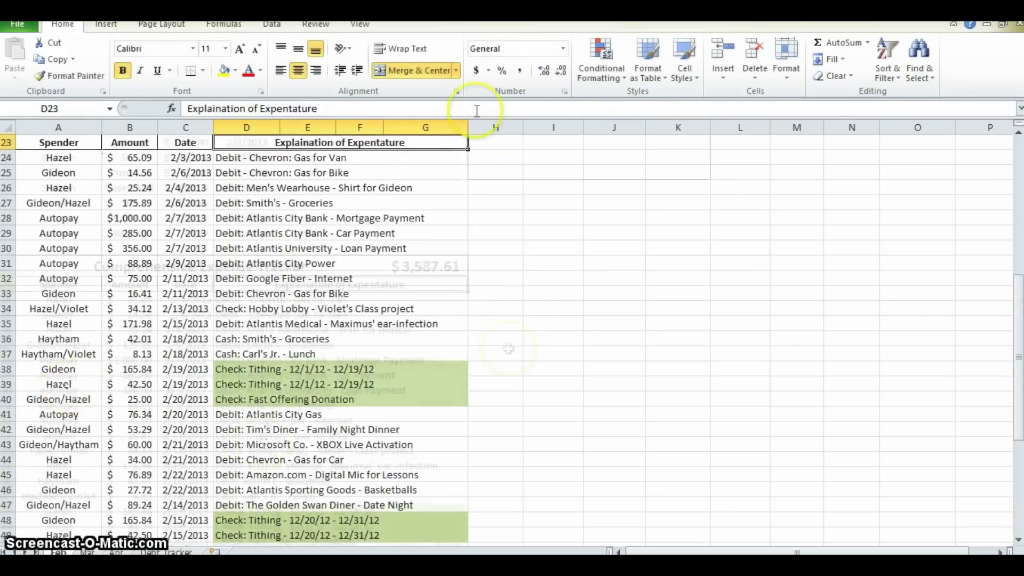
- Review the expense total and all dated entries of the Comprehensive Expense Tracker down to row 52
scroll(532, 336, "up", 6)
scroll(530, 313, "down", 5)
scroll(427, 338, "up", 6)
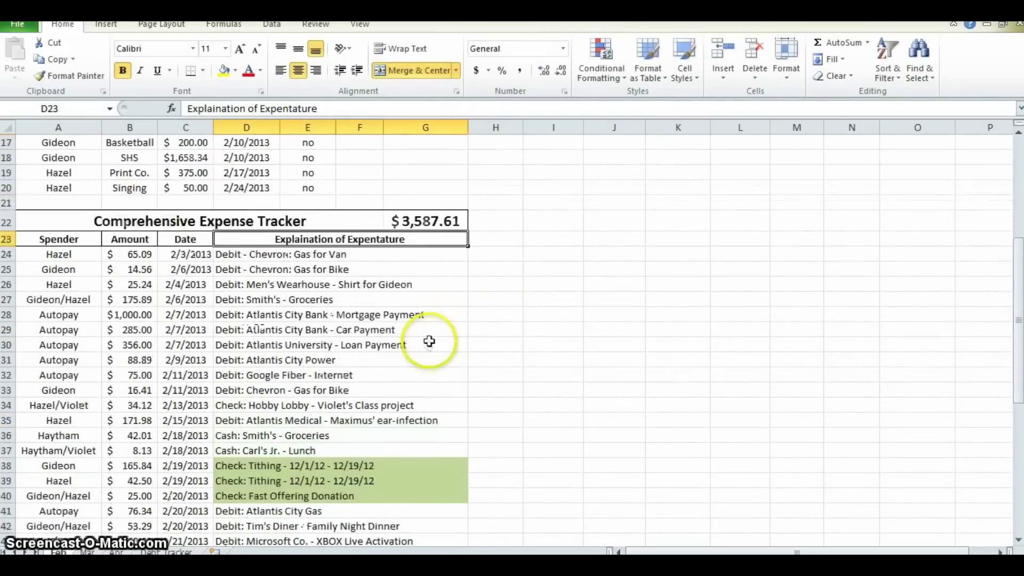
scroll(446, 357, "down", 2)
scroll(442, 355, "down", 2)
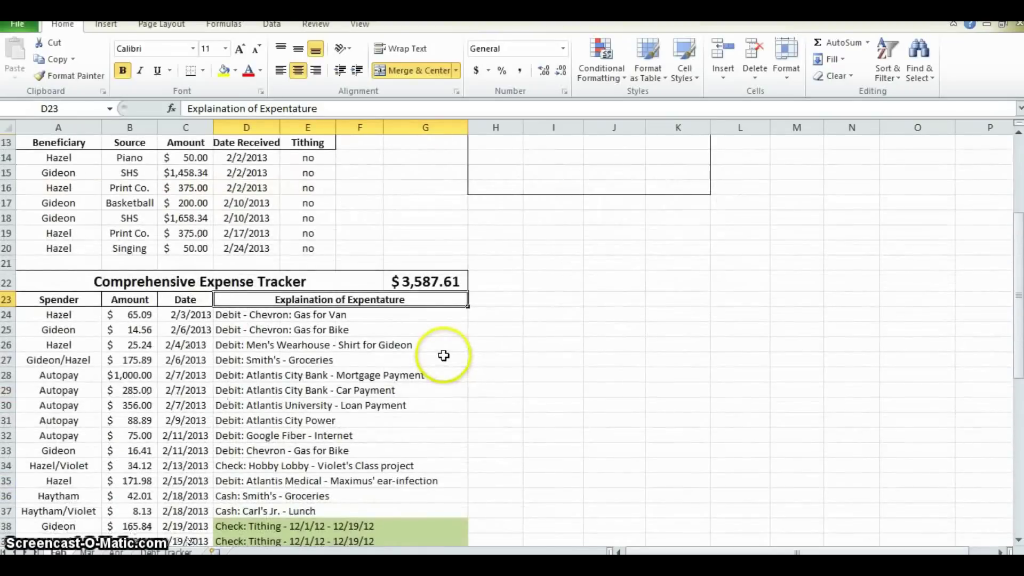
scroll(256, 336, "down", 3)
scroll(188, 430, "down", 2)
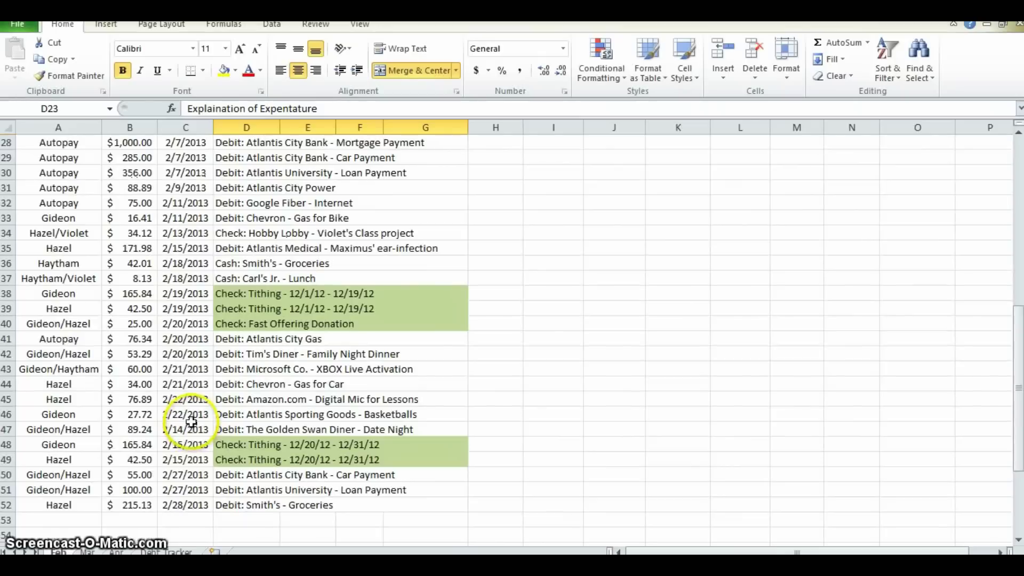
scroll(191, 415, "up", 9)
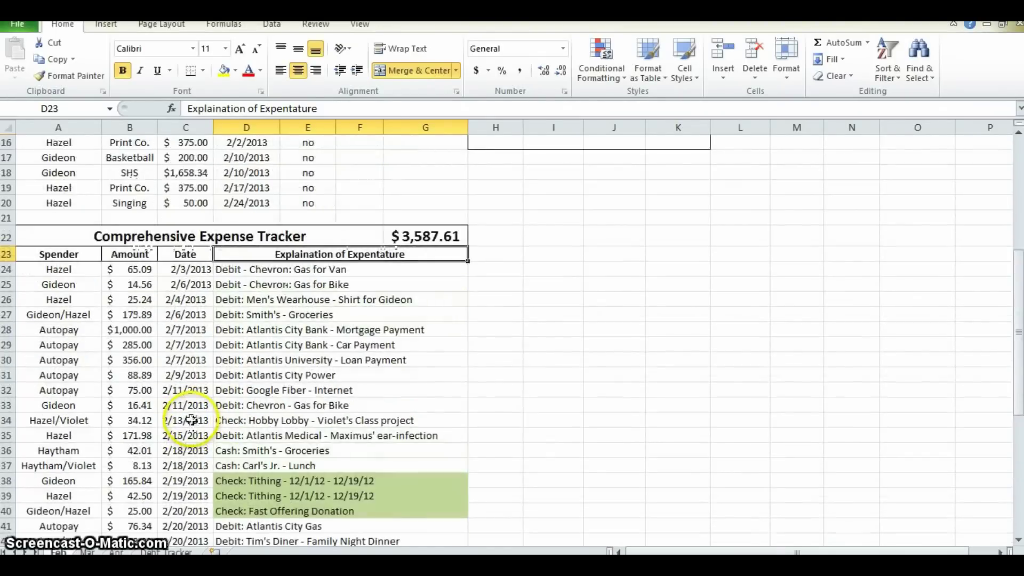
- Check the Soft Total cells for Mortgage, Student Pay., Utilities and Gas against the tracker's expense explanations
left_click(136, 212)
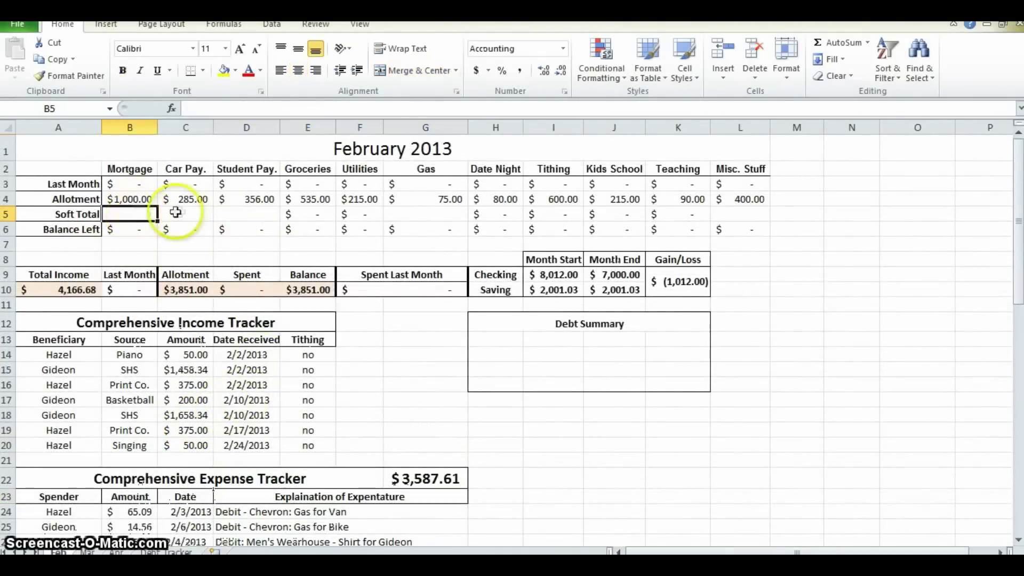
left_click(247, 220)
left_click(371, 214)
left_click(428, 214)
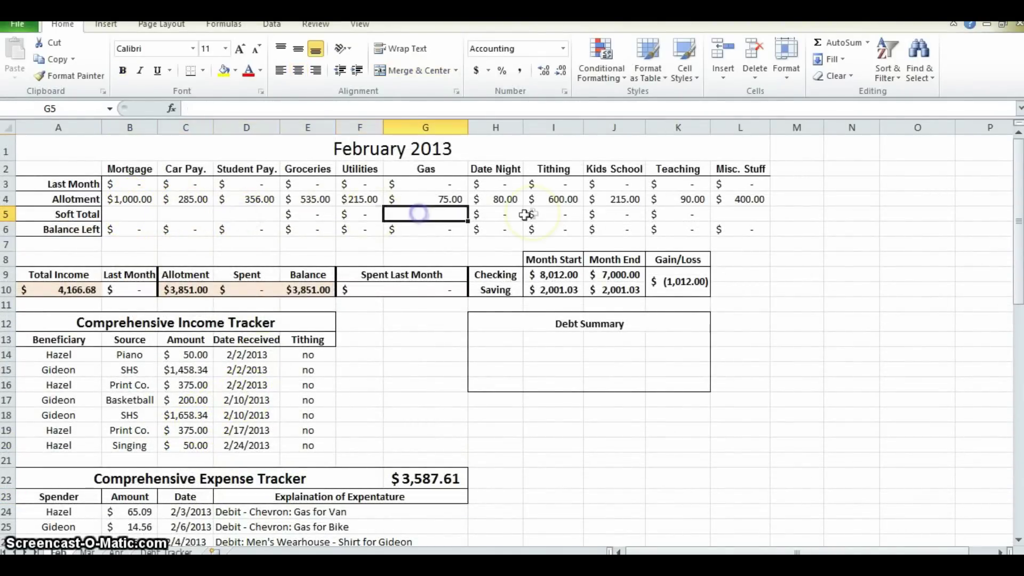
scroll(299, 275, "down", 5)
scroll(298, 298, "up", 5)
scroll(311, 358, "down", 4)
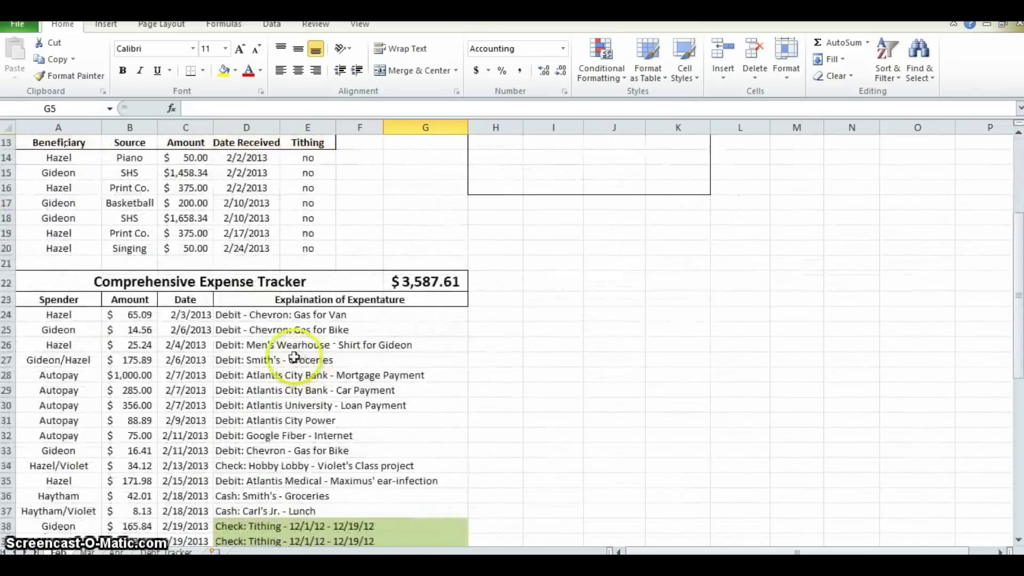
- Enter =B24+B25 as the Gas Soft Total in G5, adding the tracker's Chevron van and bike gas expenses
scroll(328, 373, "up", 2)
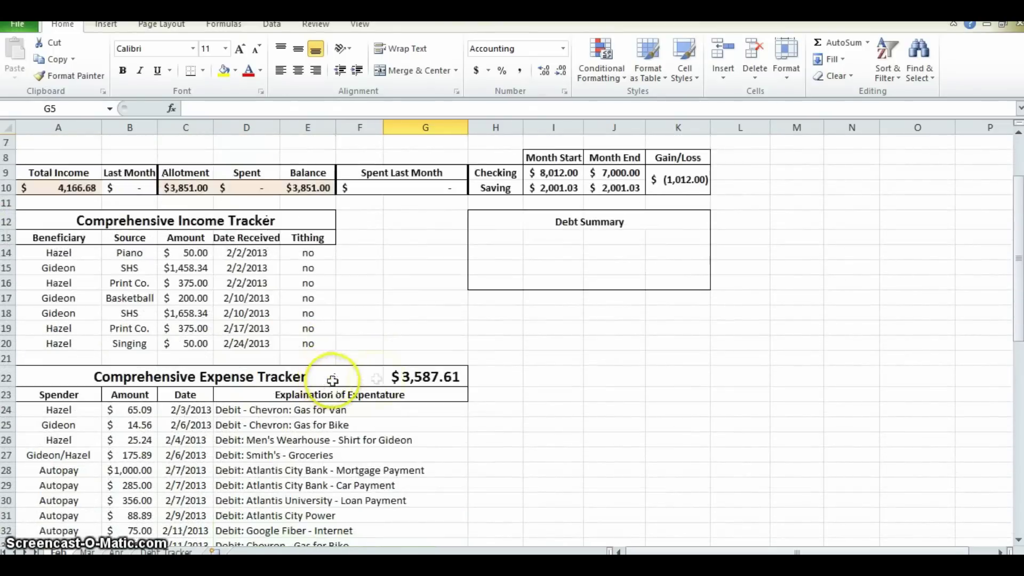
scroll(435, 336, "up", 2)
scroll(416, 336, "down", 1)
scroll(410, 337, "down", 1)
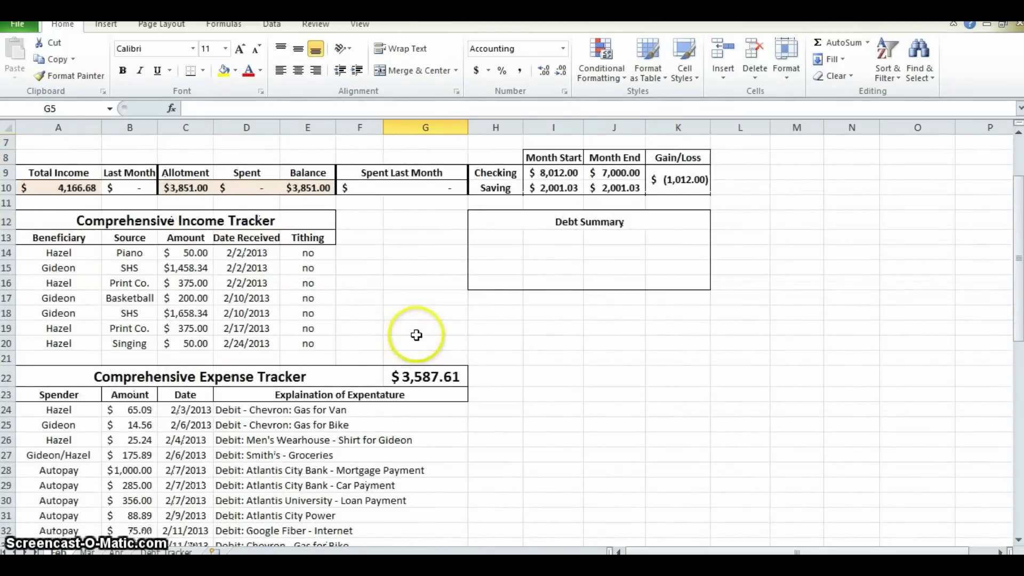
left_click(219, 415)
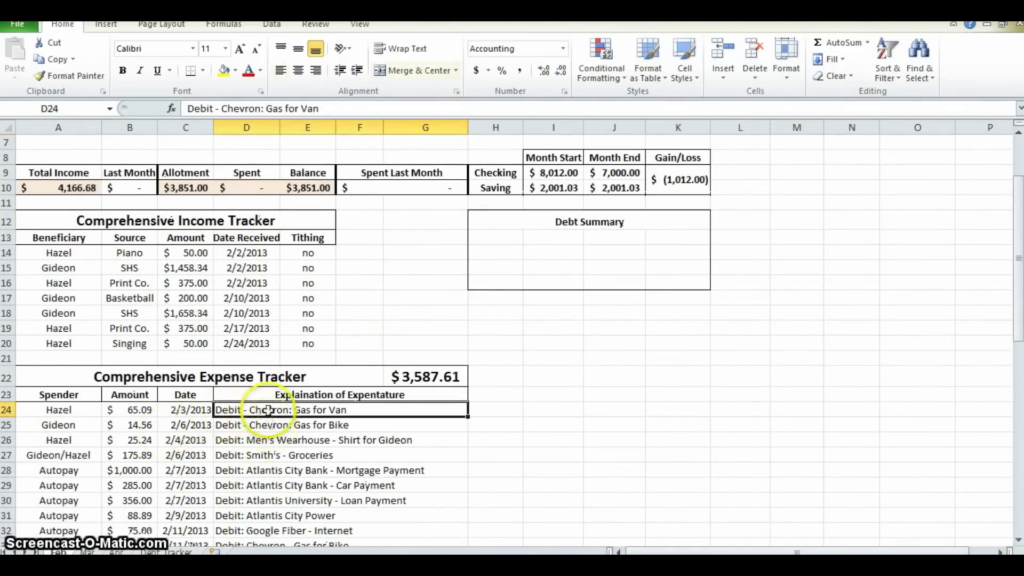
left_click(324, 425)
scroll(421, 299, "up", 2)
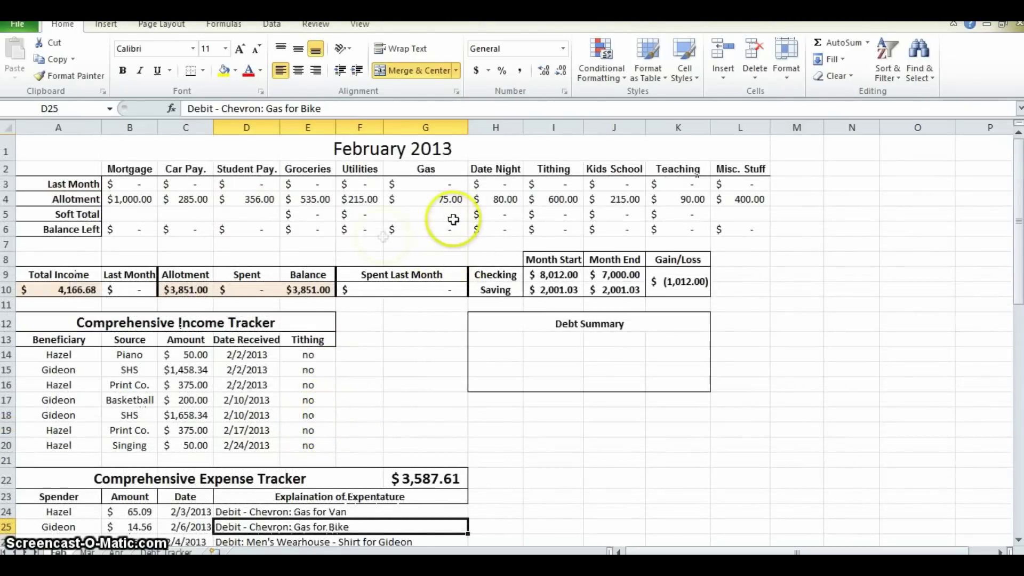
left_click(415, 211)
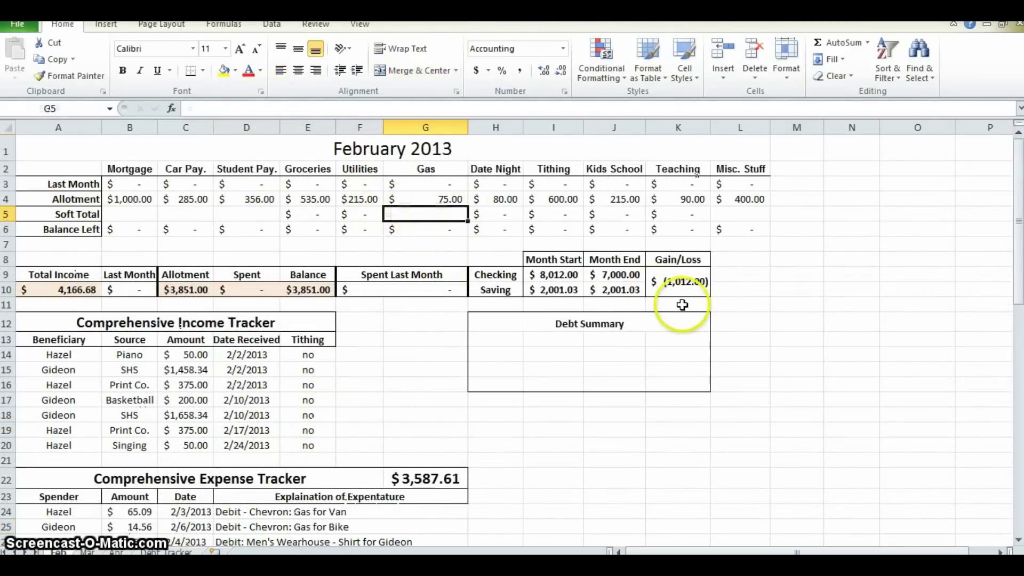
type("=")
scroll(235, 353, "down", 6)
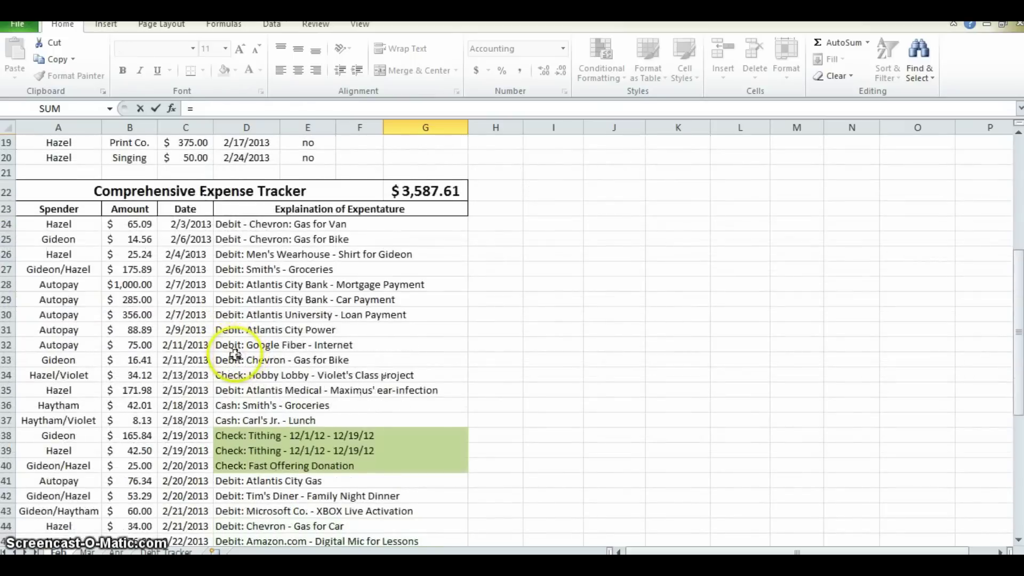
left_click(151, 241)
key("Return")
scroll(214, 253, "up", 2)
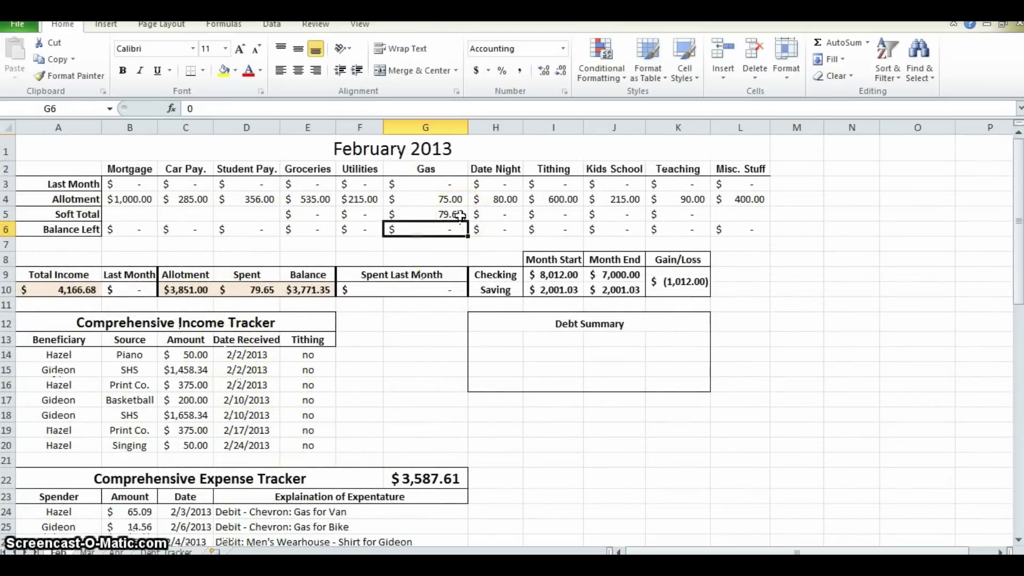
left_click(460, 215)
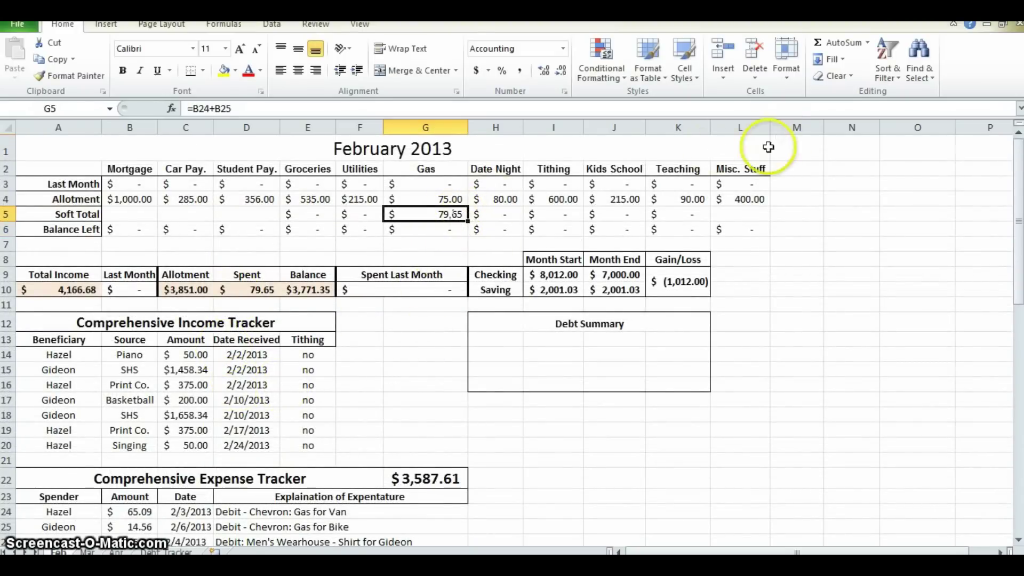
scroll(240, 298, "down", 6)
scroll(169, 311, "down", 1)
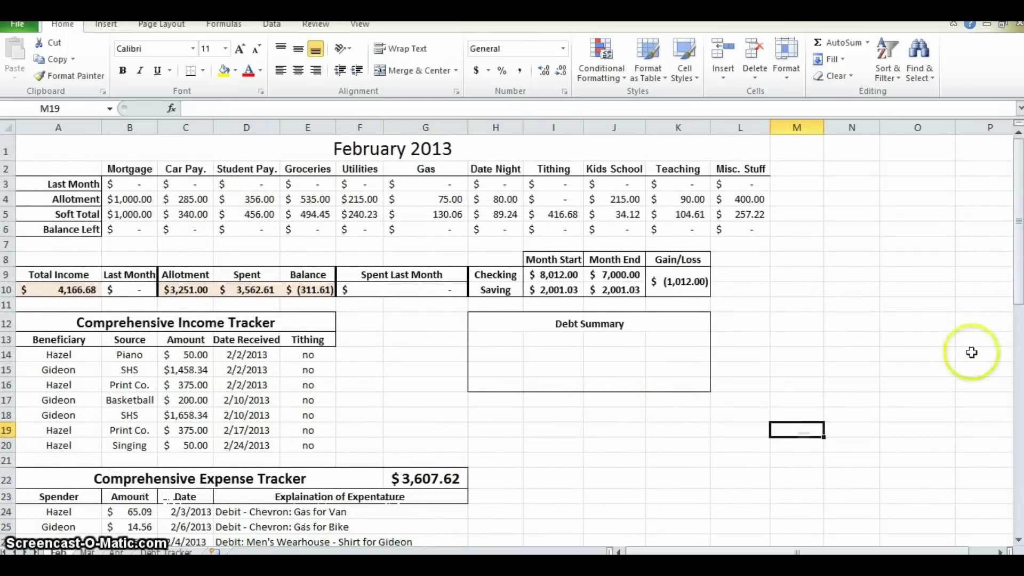
- Review the Soft Total row and its formulas for Misc. Stuff, Teaching, Kids School, Tithing, Date Night and Gas
left_click_drag(129, 219, 744, 213)
left_click(789, 304)
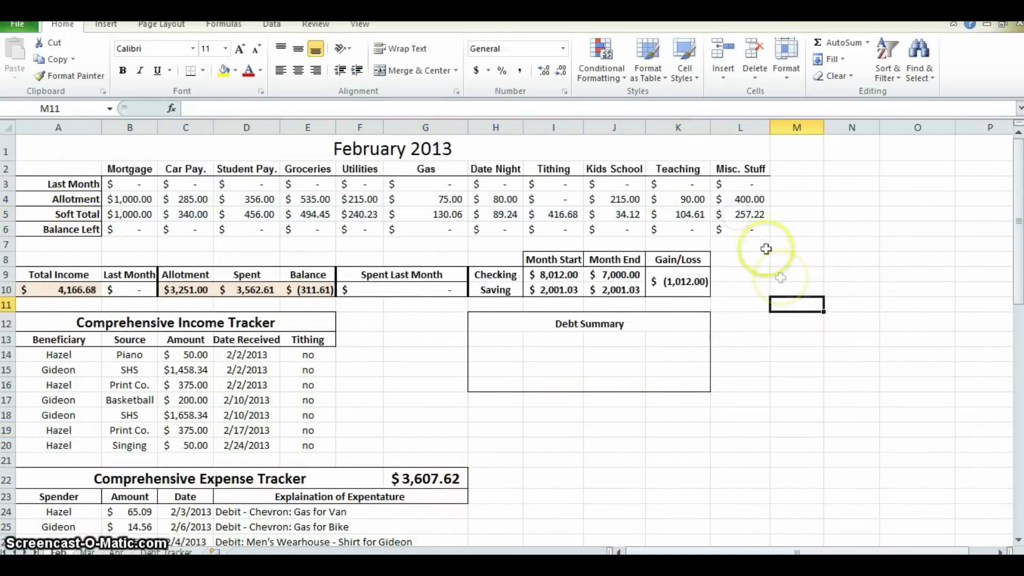
left_click(747, 216)
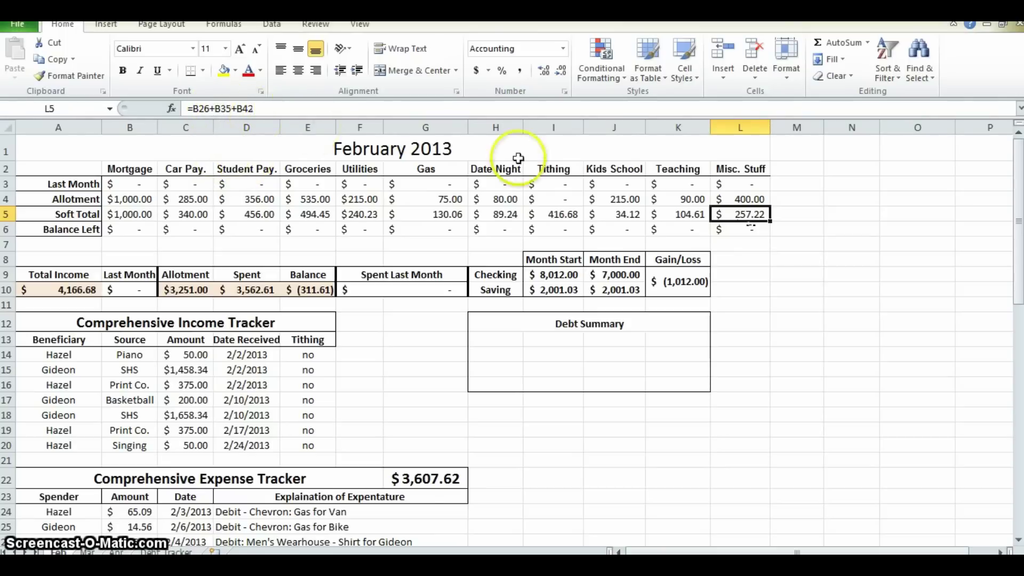
left_click(672, 217)
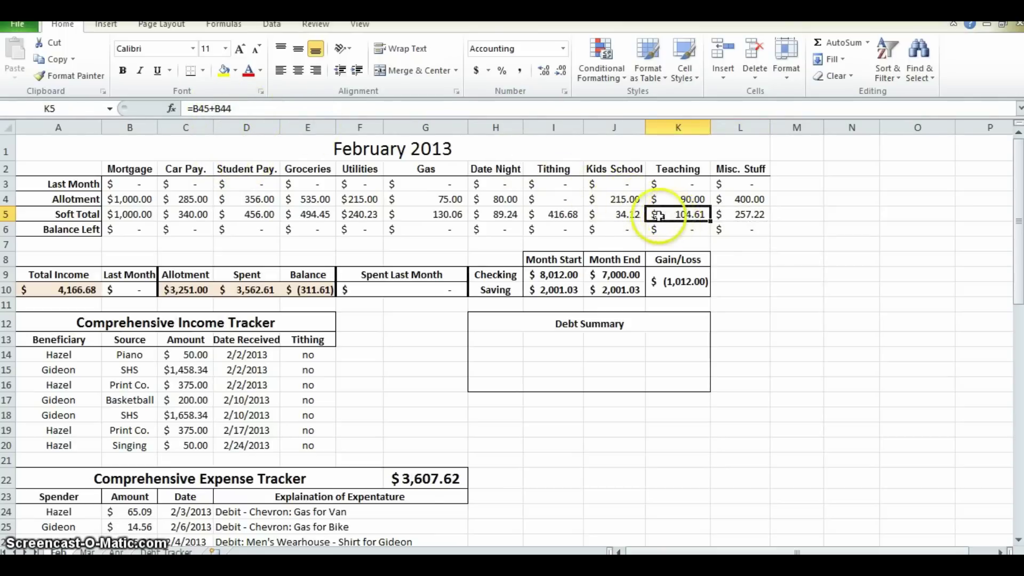
left_click(630, 216)
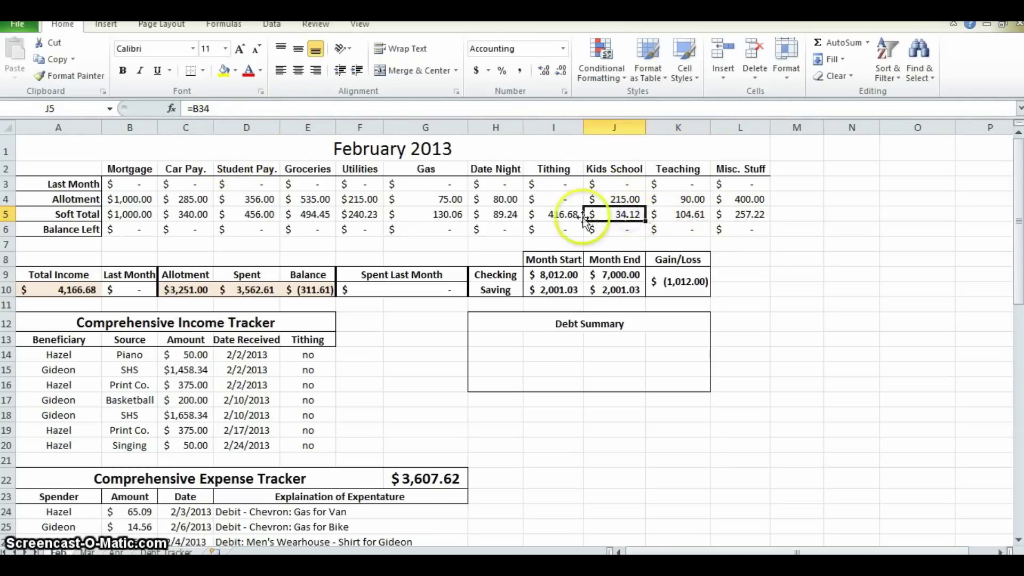
left_click(555, 216)
left_click(501, 219)
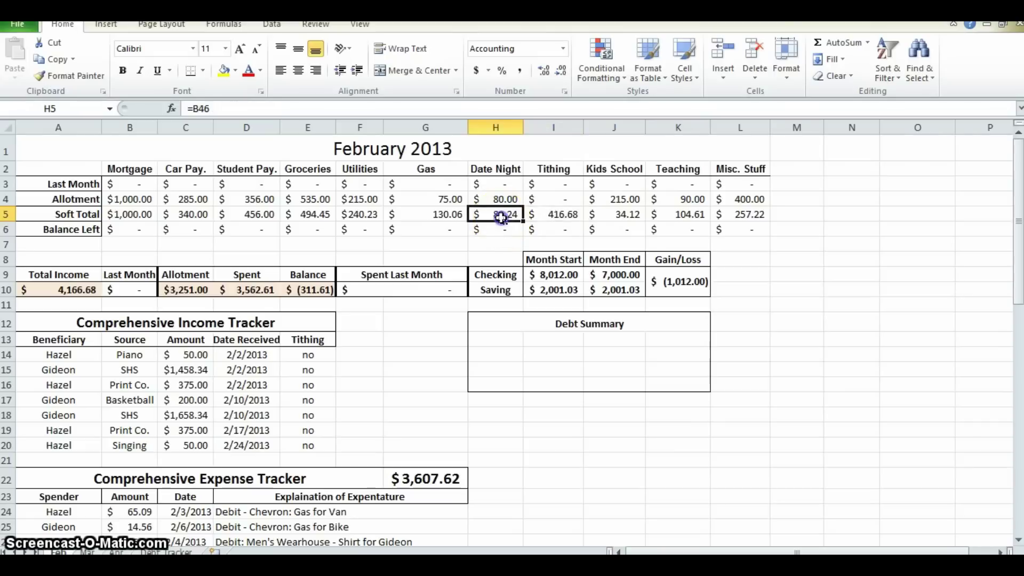
left_click(448, 216)
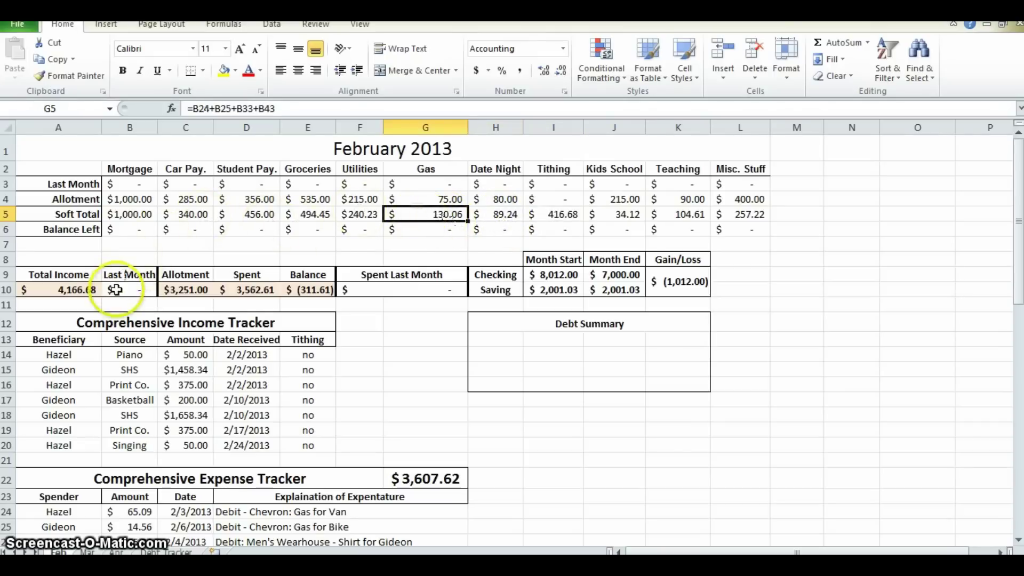
- Shade the Soft Total cells B5:L5 with the same light orange fill as the Total Income cell
left_click_drag(129, 214, 701, 215)
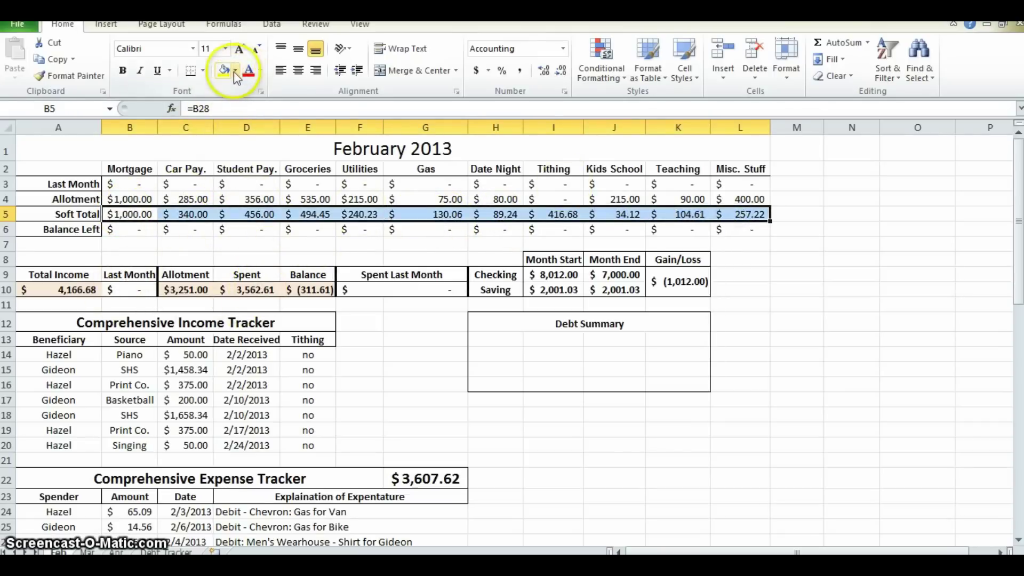
left_click(235, 71)
left_click(341, 121)
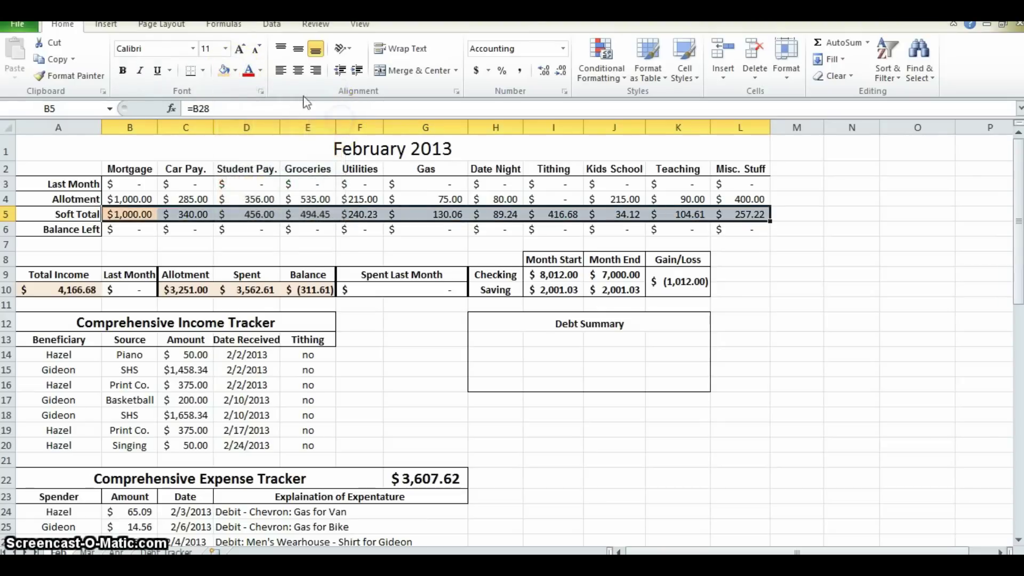
left_click(235, 71)
left_click(787, 259)
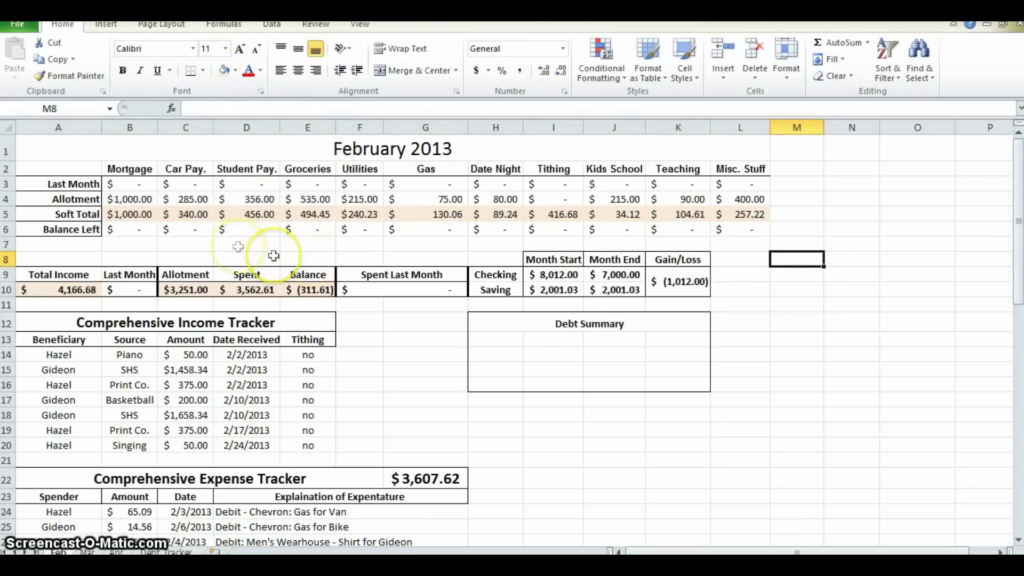
- Check which expense tracker rows the Mortgage, Groceries and Utilities Soft Total formulas reference
left_click(146, 218)
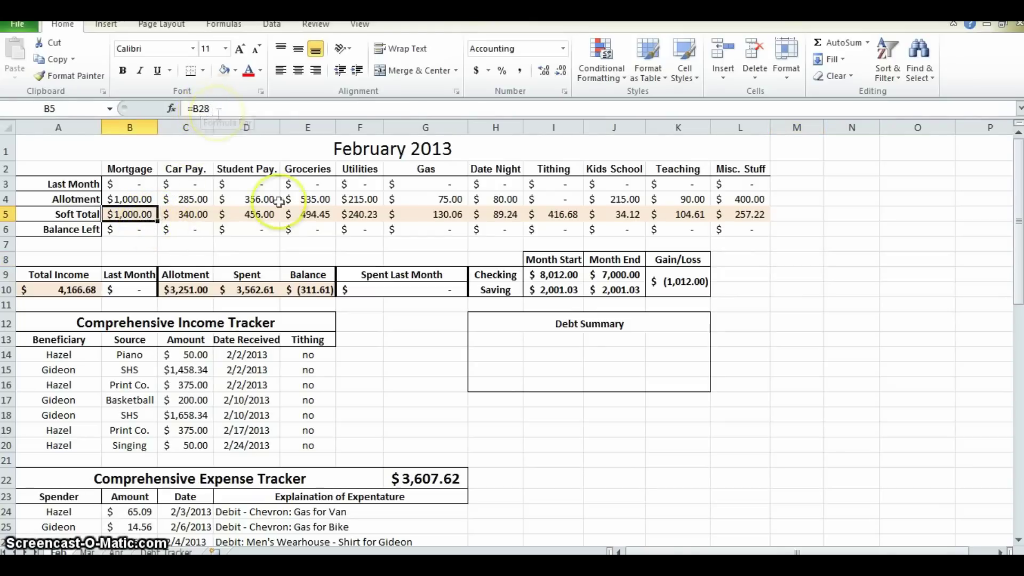
scroll(372, 349, "down", 3)
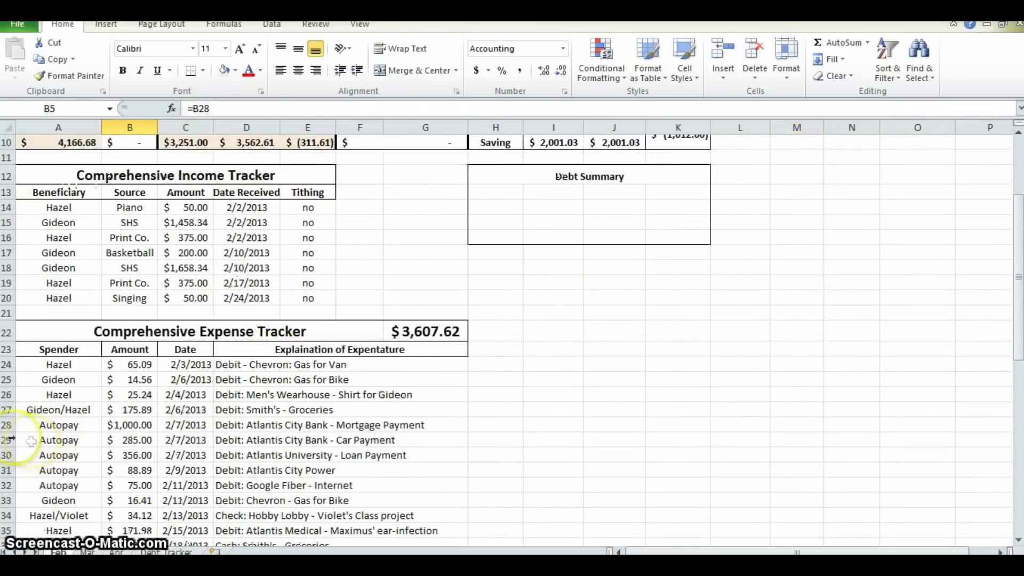
scroll(132, 428, "up", 3)
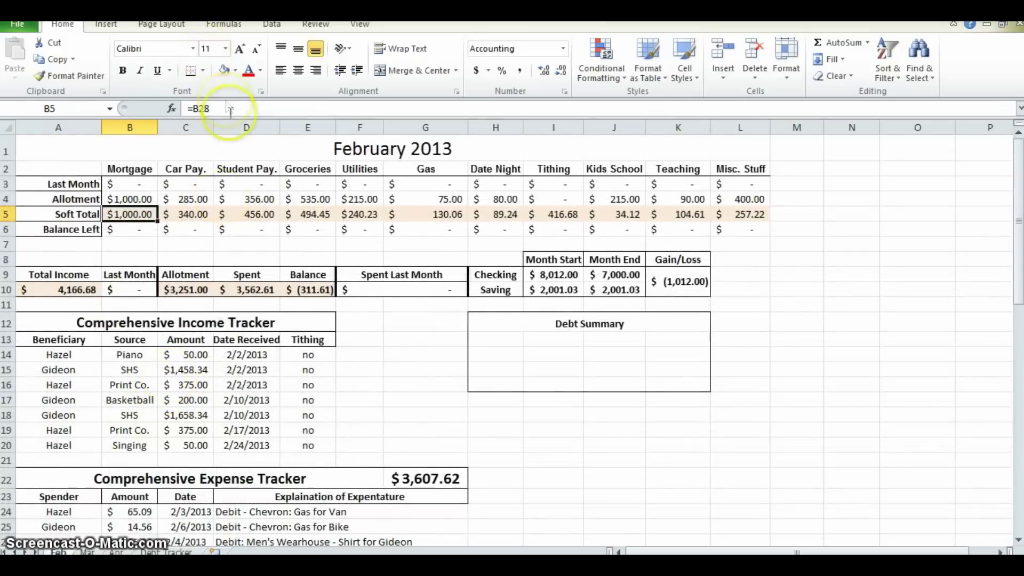
left_click(307, 215)
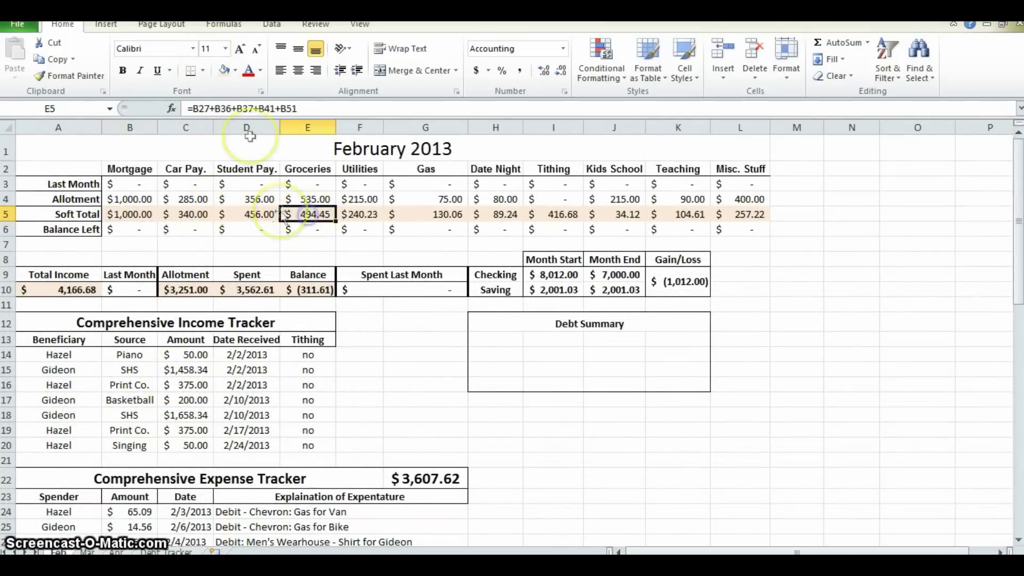
left_click(315, 108)
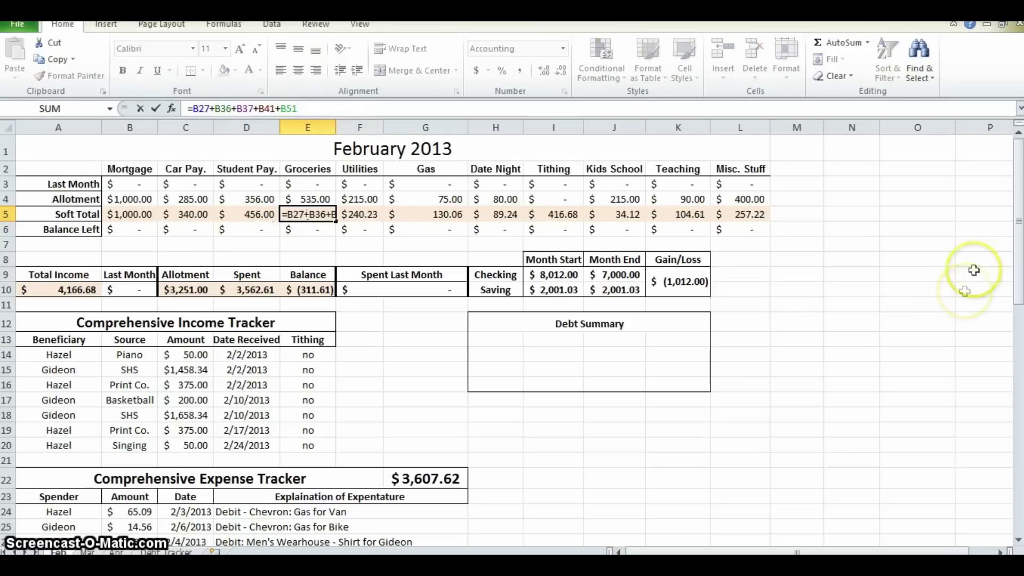
left_click_drag(1019, 281, 1019, 411)
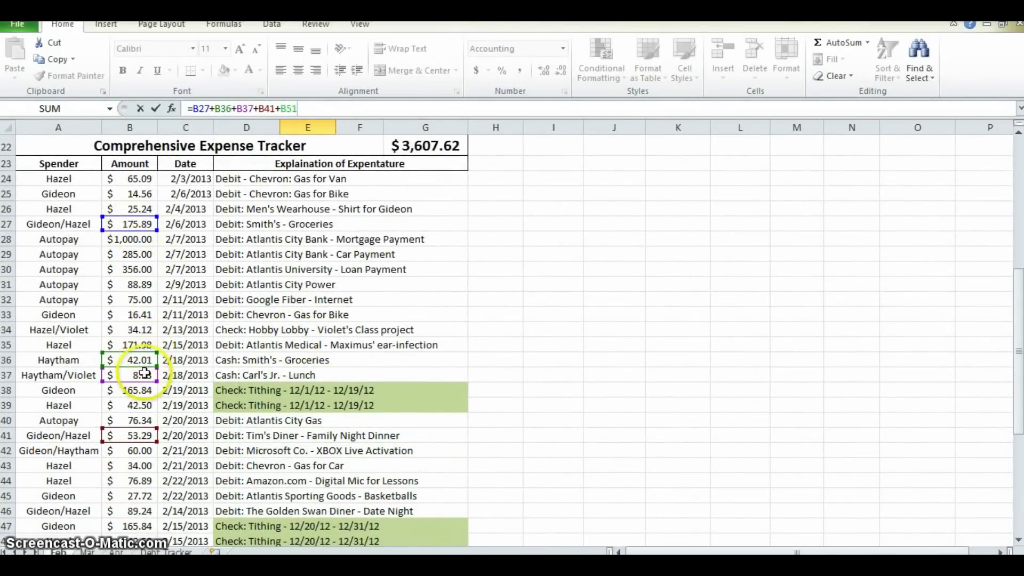
left_click_drag(1012, 332, 1001, 194)
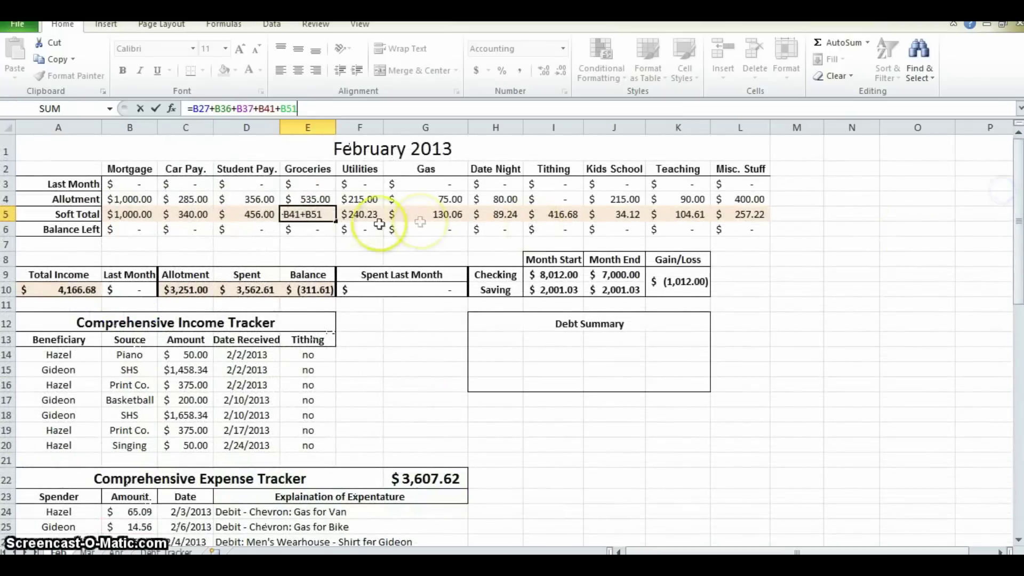
left_click(362, 217)
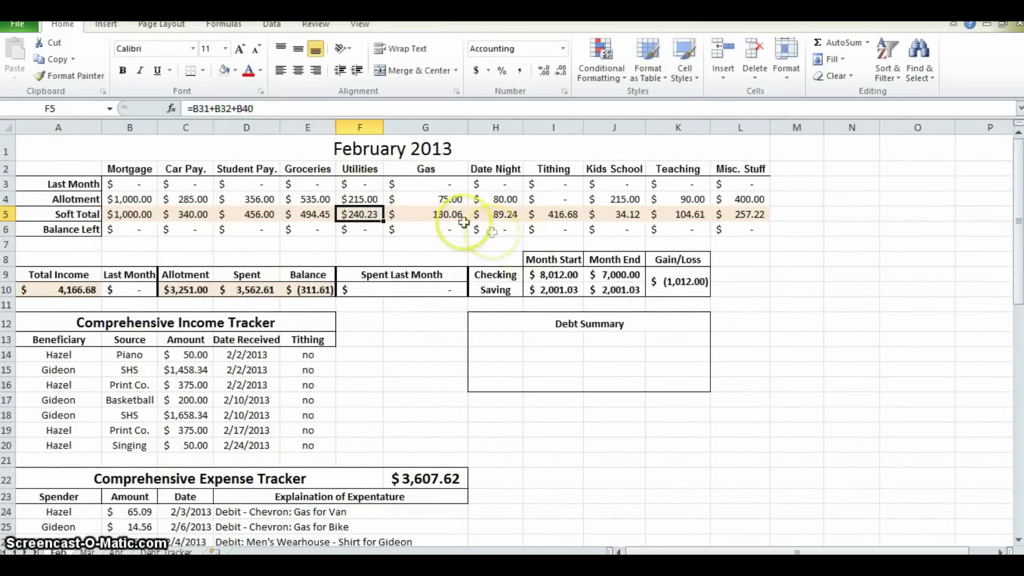
- Add the lunch with friends expense in B53 to the Misc. Stuff Soft Total in L5, making it =B26+B35+B42+B53
left_click(744, 217)
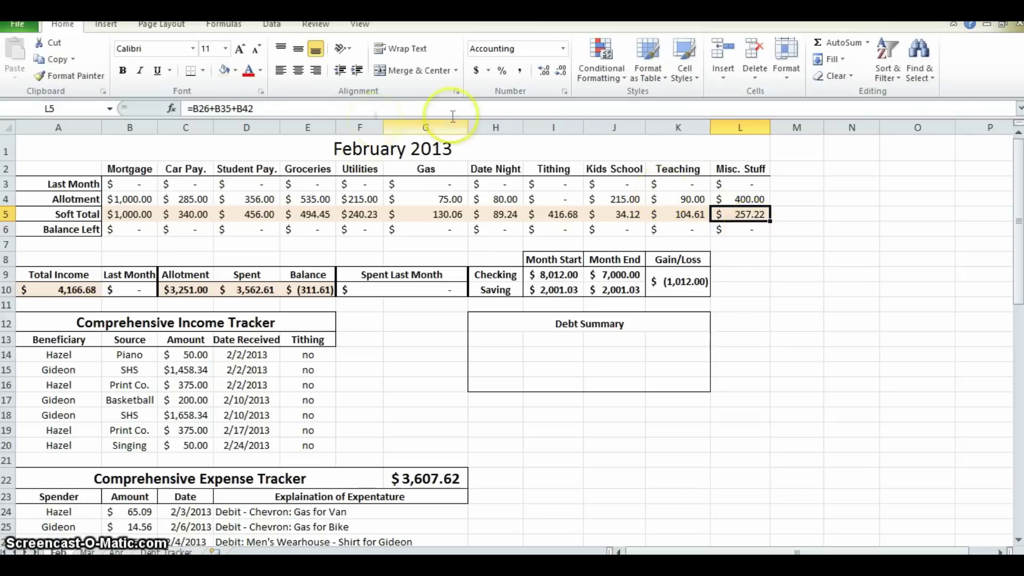
left_click(292, 110)
left_click_drag(1008, 220, 906, 230)
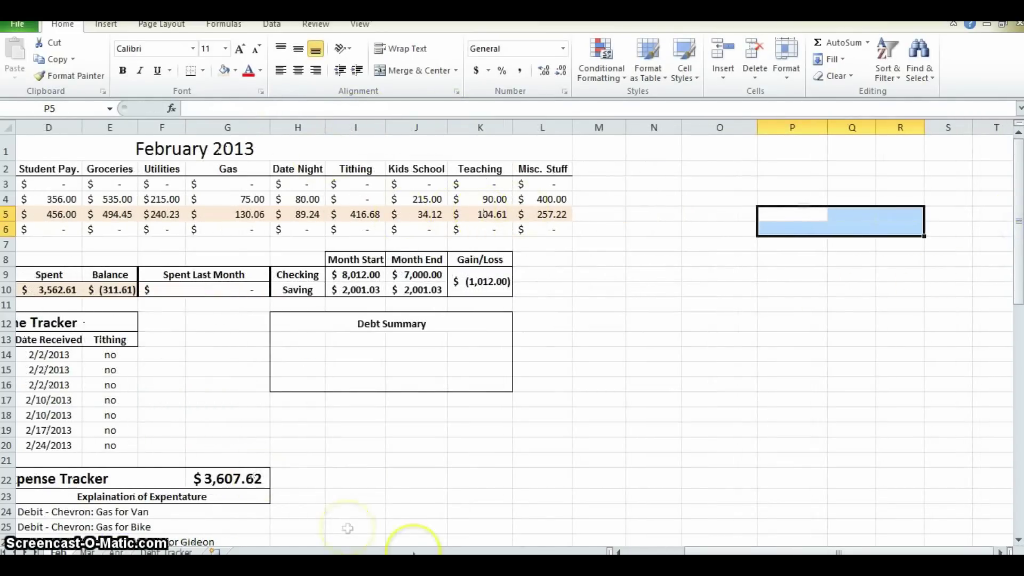
left_click_drag(693, 550, 636, 551)
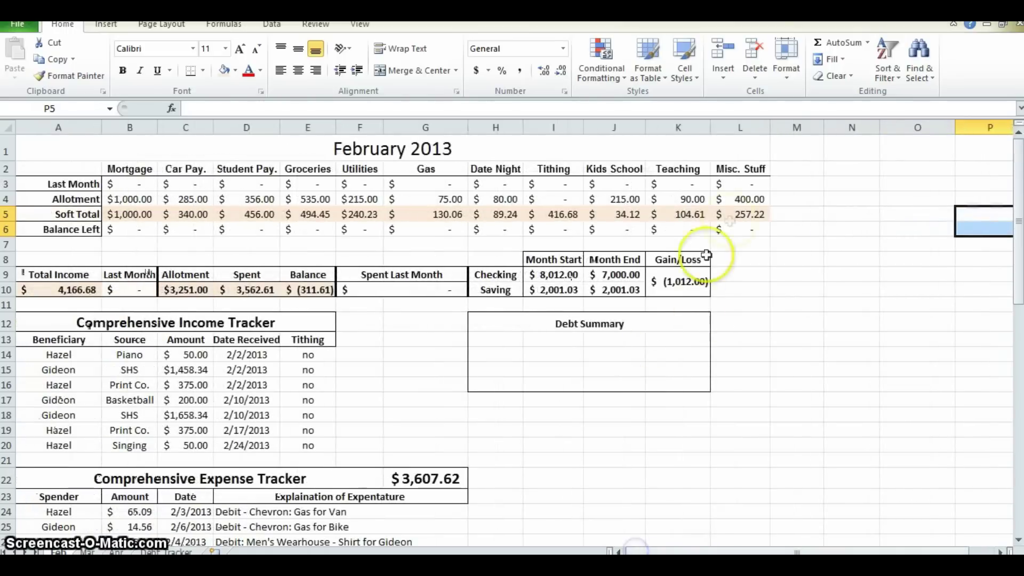
left_click(738, 215)
left_click(297, 109)
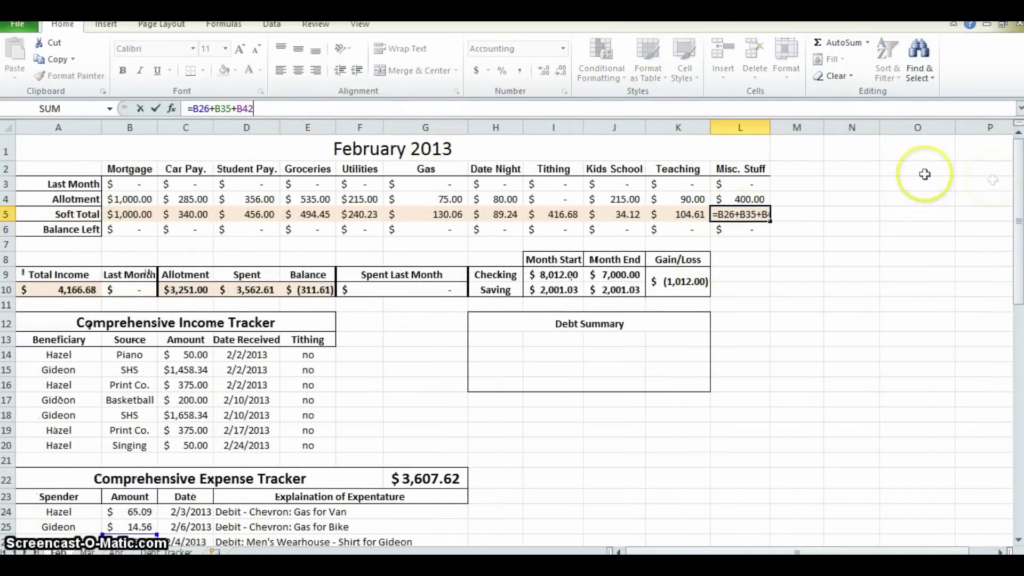
left_click_drag(1017, 187, 1017, 188)
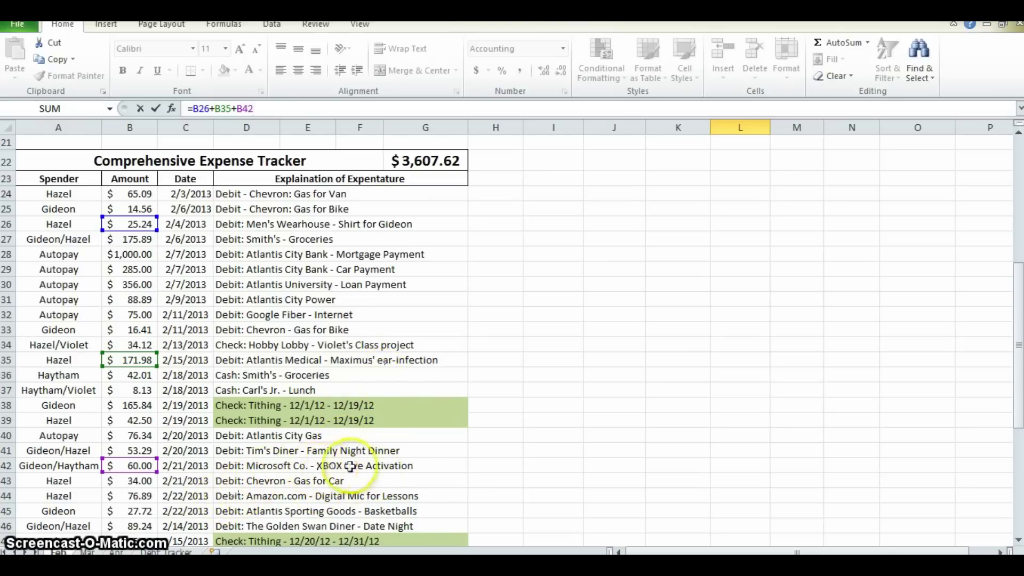
left_click_drag(1017, 331, 1016, 379)
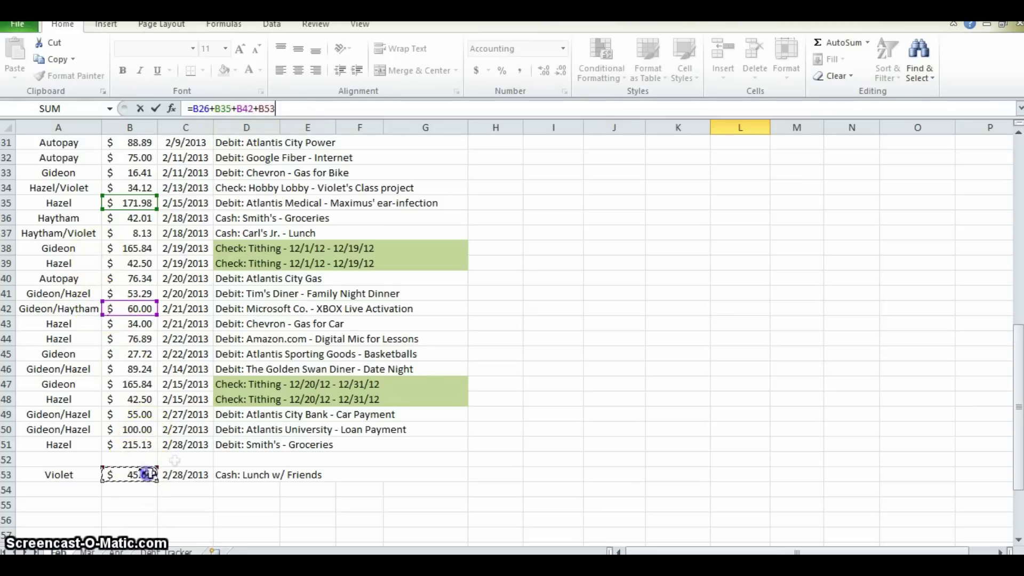
key("Escape")
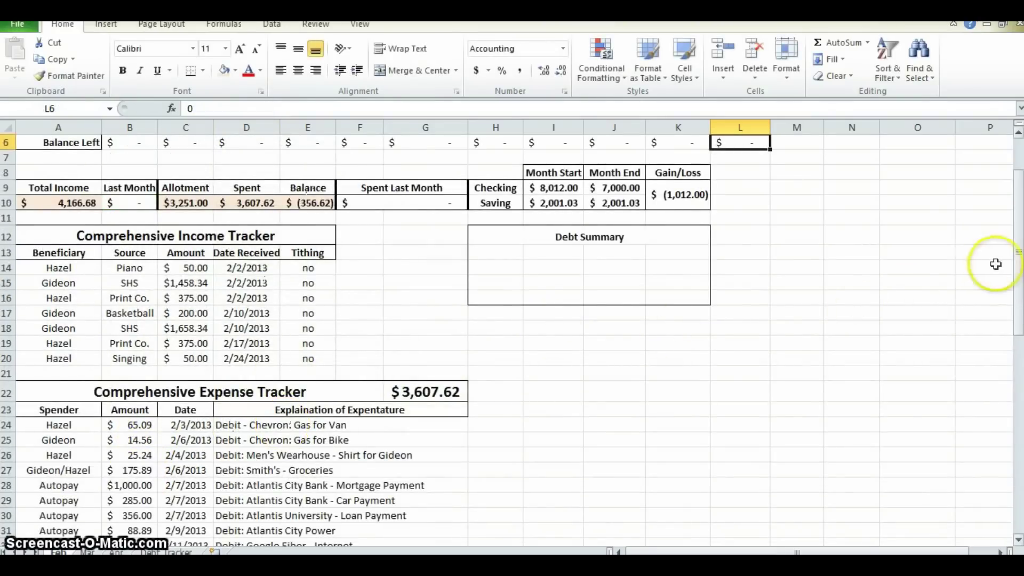
- Undo the last change to the Misc. Stuff Soft Total formula in L5
left_click_drag(1018, 262, 1018, 234)
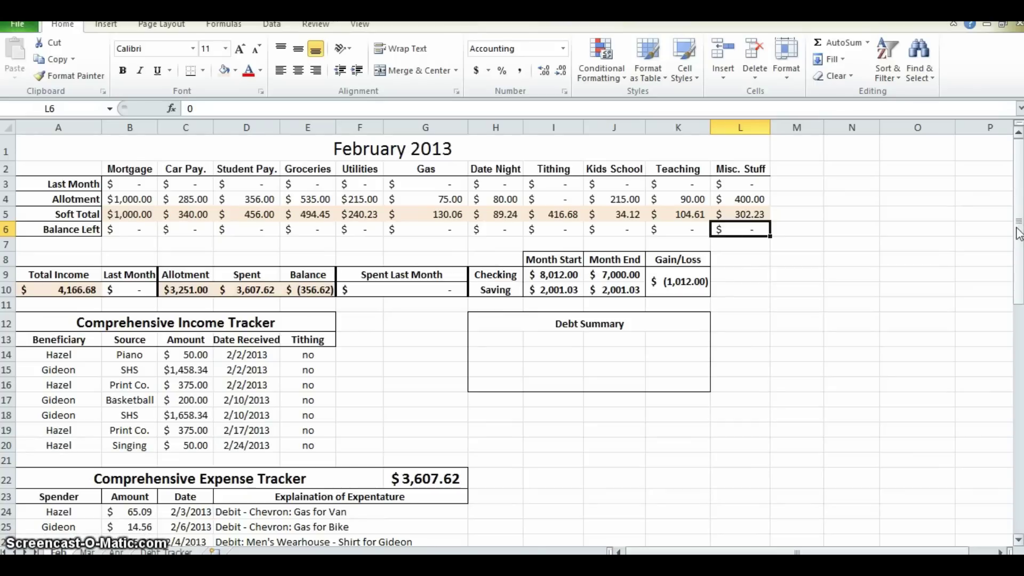
key("ctrl+z")
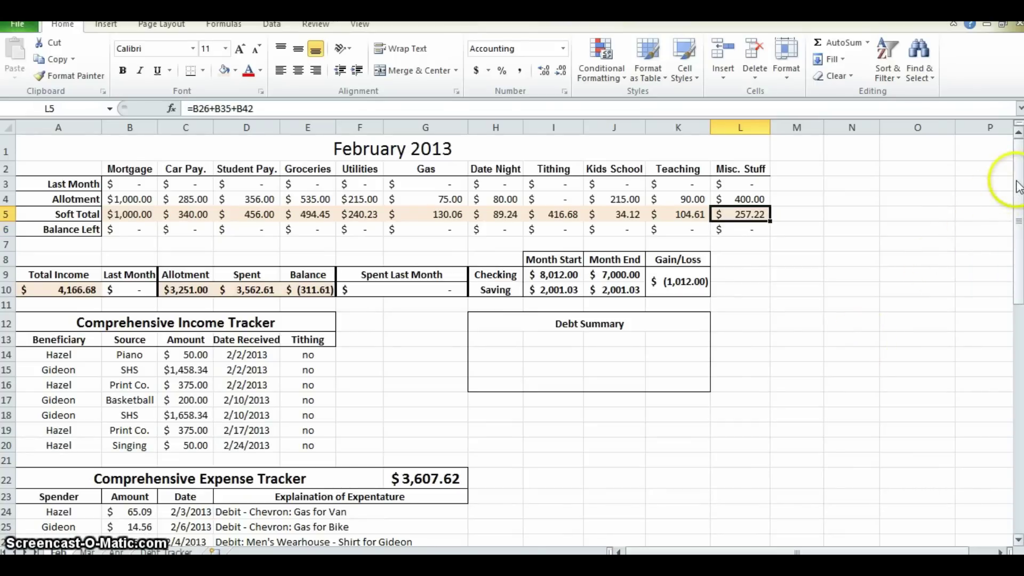
- Check which expense tracker amounts the total in G22 adds up
left_click_drag(1019, 188, 1019, 218)
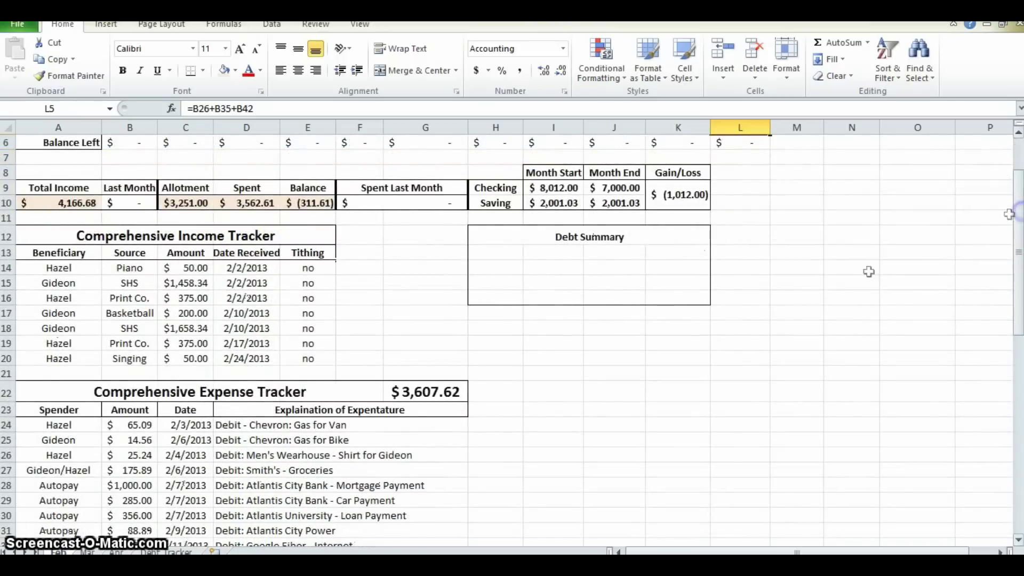
left_click(413, 391)
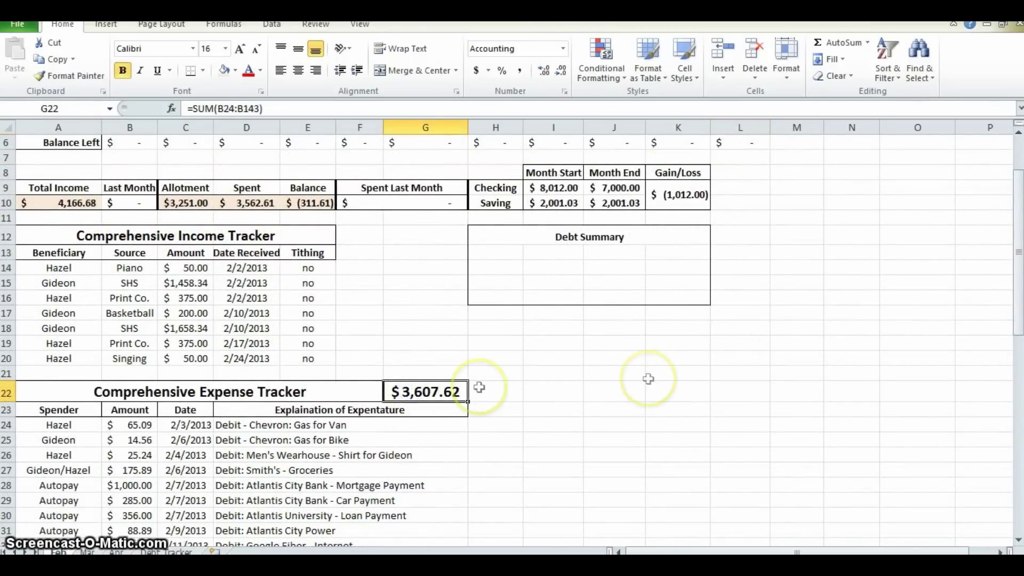
left_click_drag(1018, 229, 1019, 290)
left_click_drag(133, 270, 118, 516)
left_click(717, 341)
left_click_drag(1016, 270, 1017, 192)
left_click(450, 429)
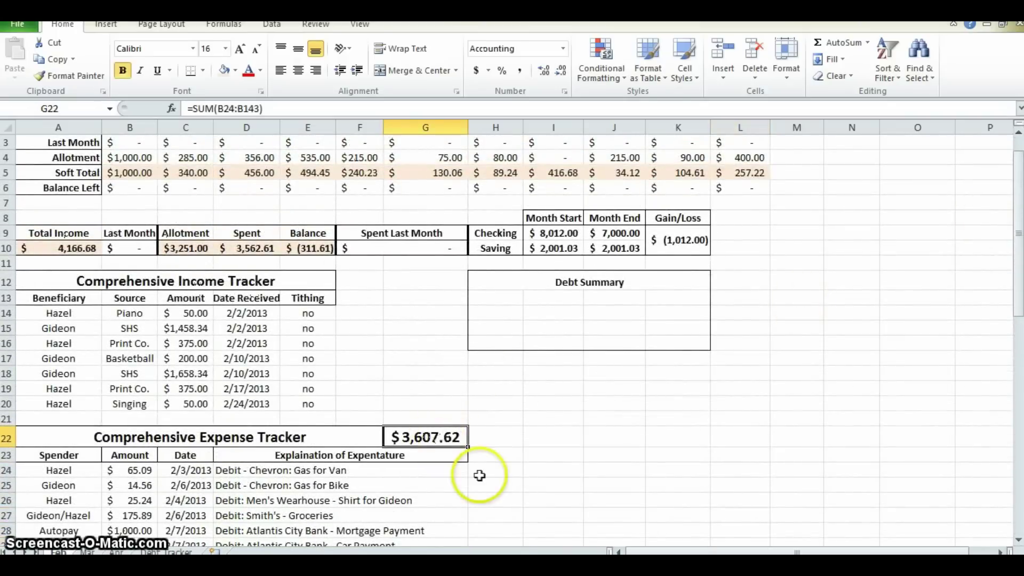
- Compare the Spent formula in D10 and the Soft Total cells B5:L5 it sums with the expense tracker total in G22
left_click(261, 253)
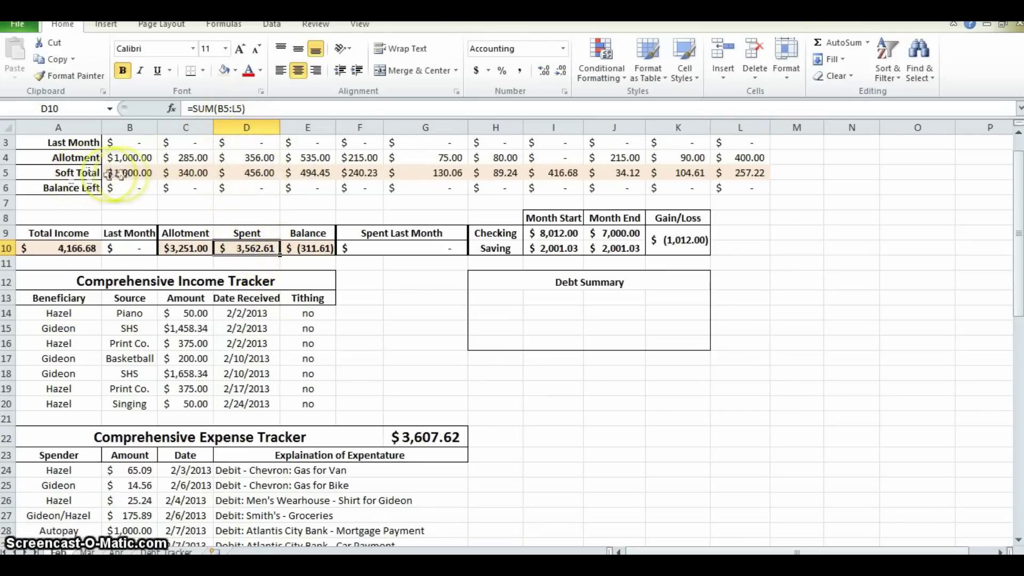
left_click_drag(125, 173, 726, 172)
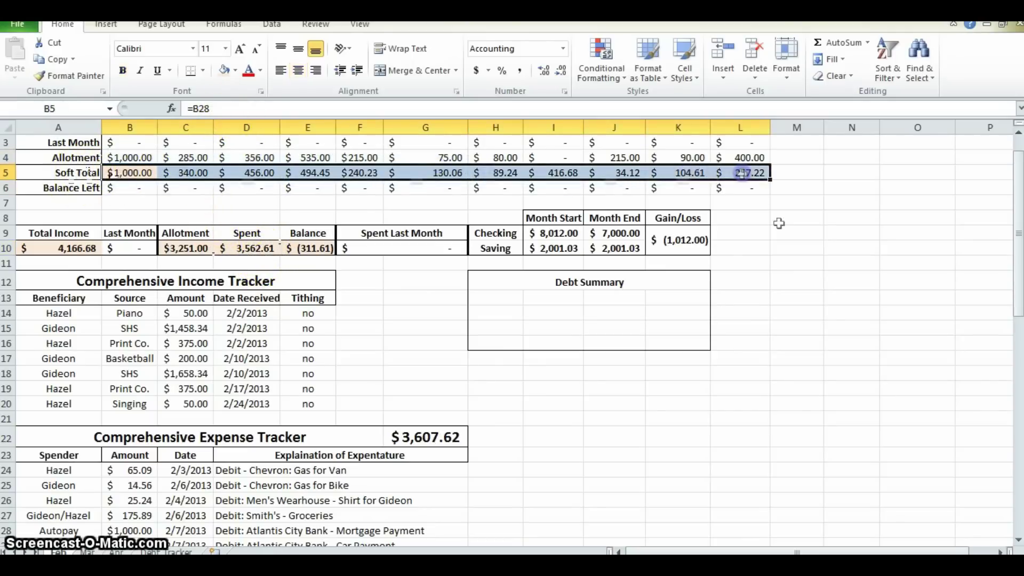
left_click(808, 299)
left_click(250, 248)
left_click(432, 435)
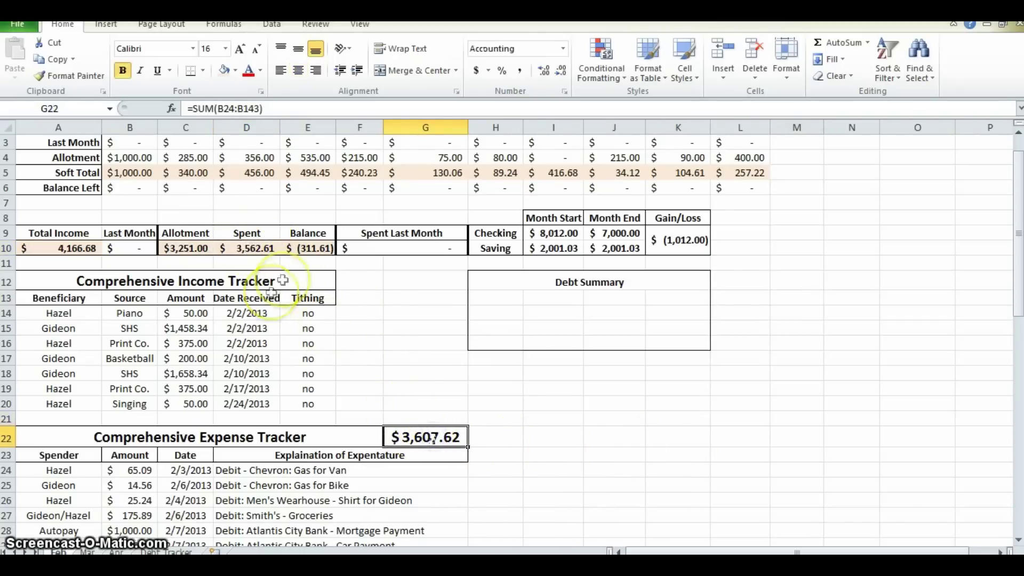
left_click(263, 251)
left_click(427, 435)
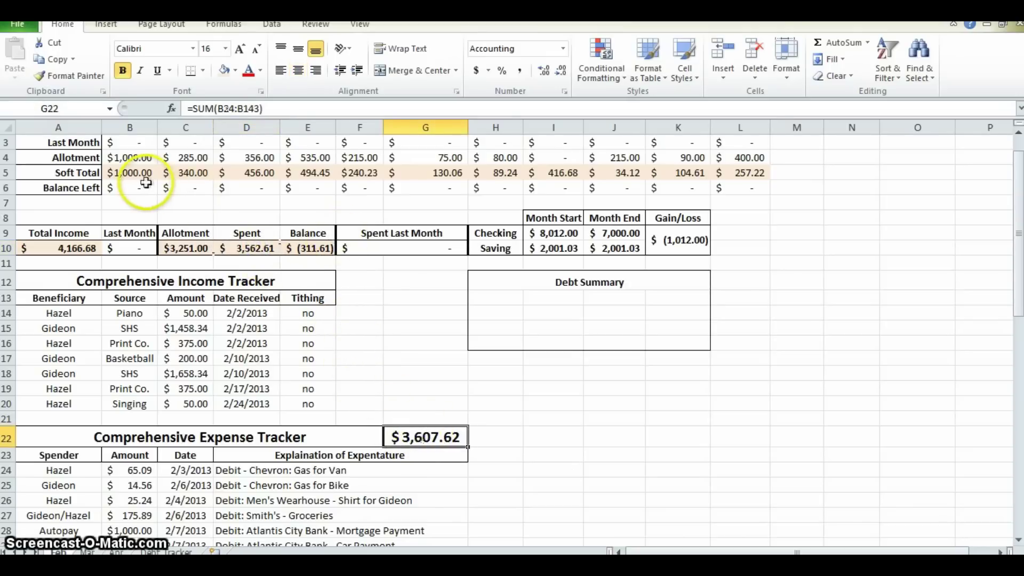
left_click_drag(145, 174, 746, 169)
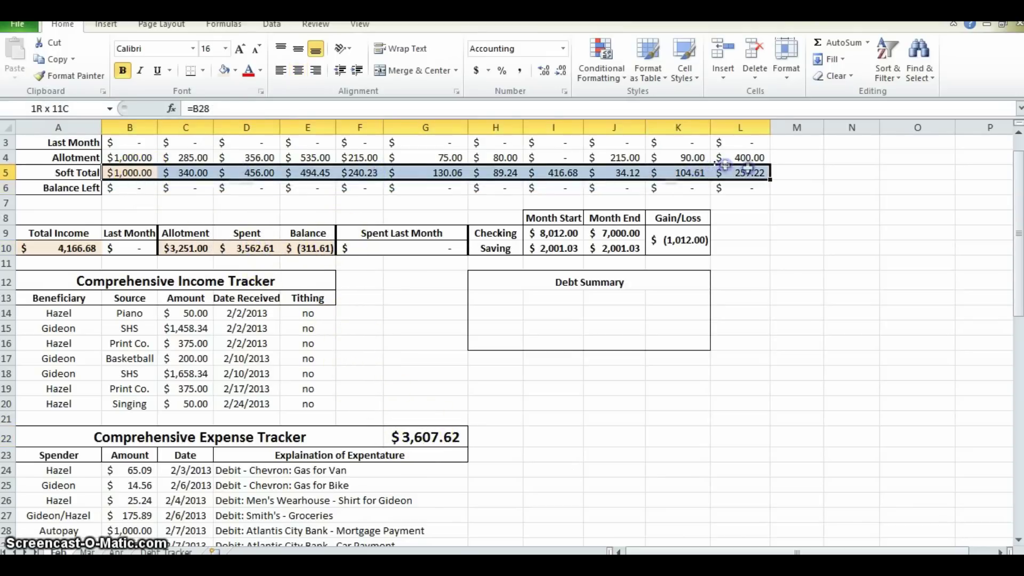
left_click(763, 358)
left_click(237, 248)
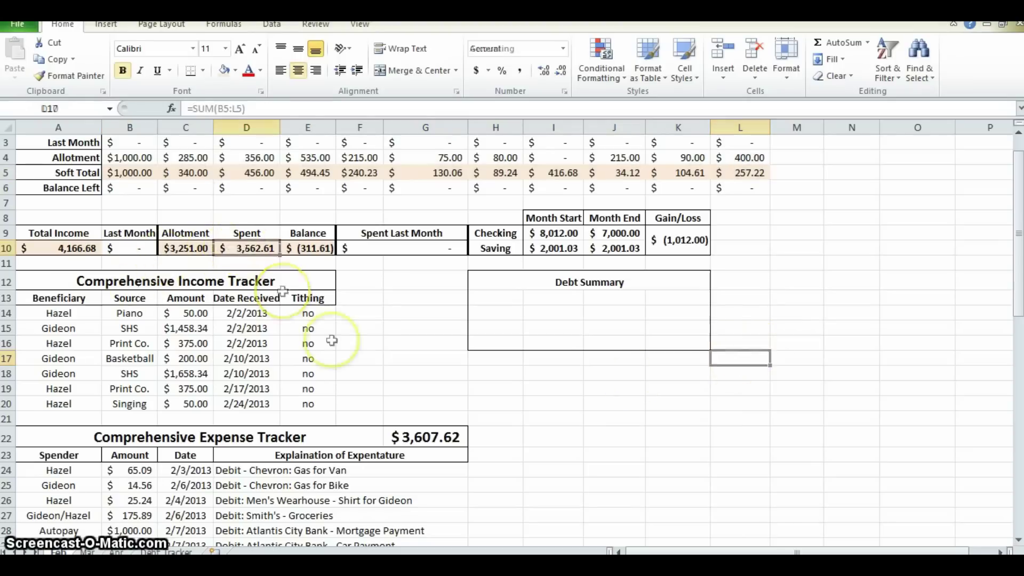
left_click_drag(133, 173, 757, 174)
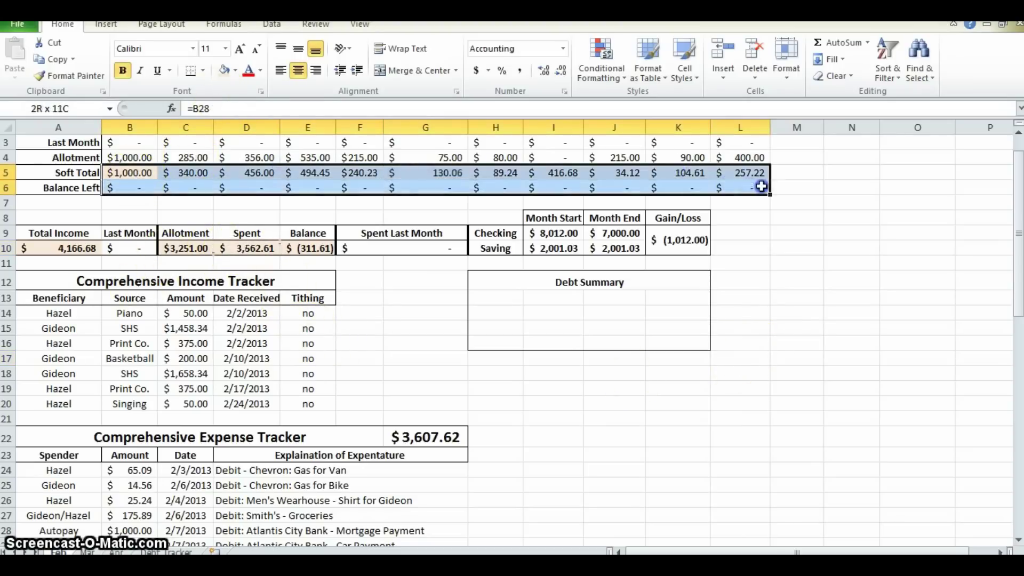
- Examine the expense tracker rows for the expense that makes the G22 total differ from Spent in D10
left_click(427, 437)
left_click_drag(134, 470, 136, 515)
left_click(694, 404)
scroll(587, 411, "up", 3)
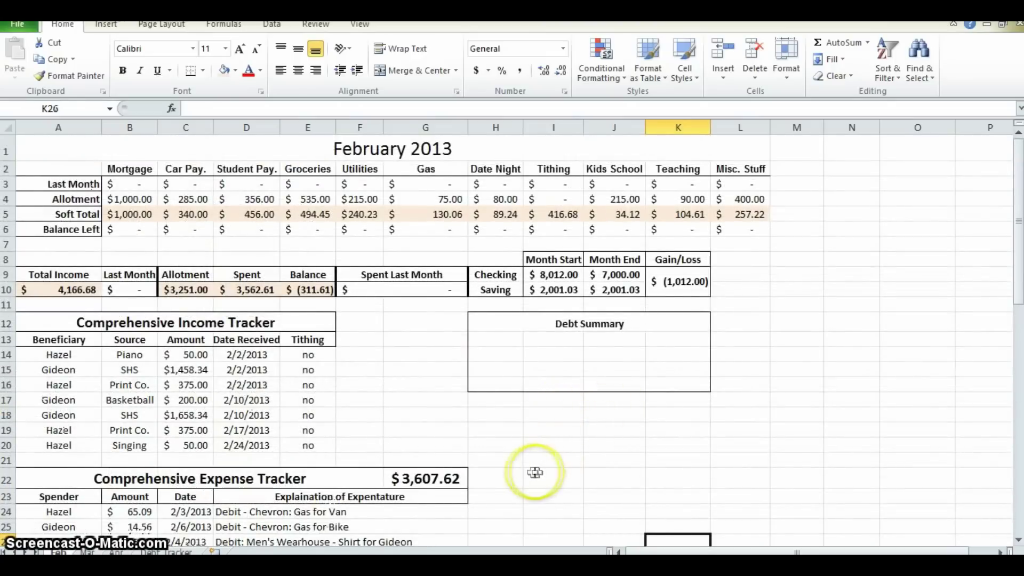
left_click(424, 479)
left_click(250, 288)
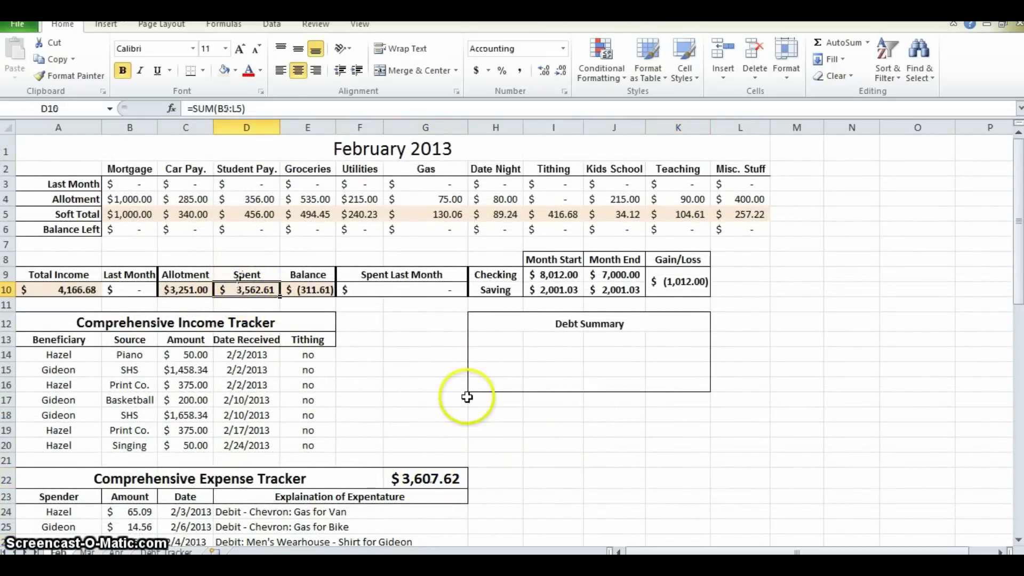
scroll(466, 395, "down", 3)
scroll(465, 396, "down", 8)
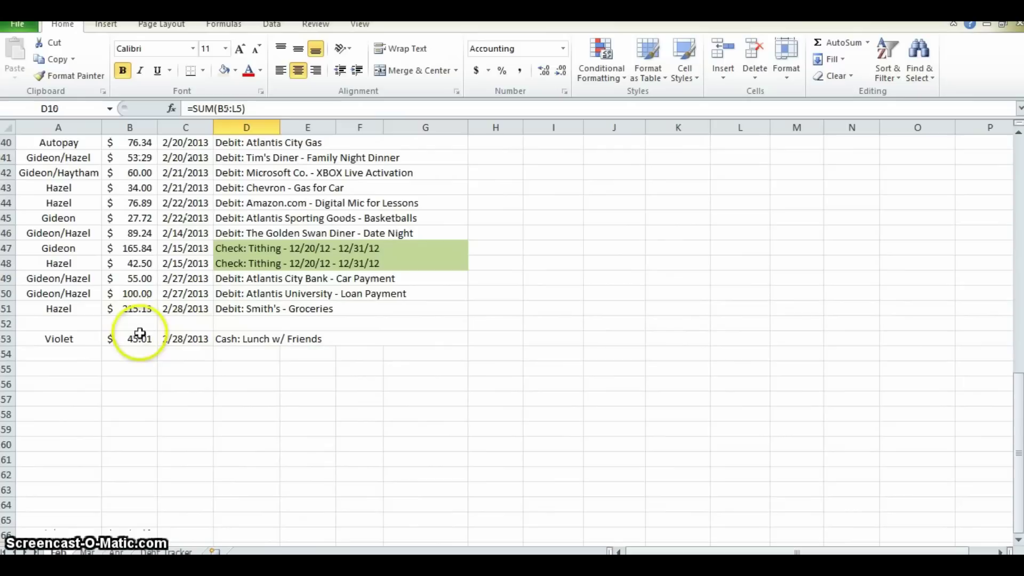
scroll(400, 418, "up", 11)
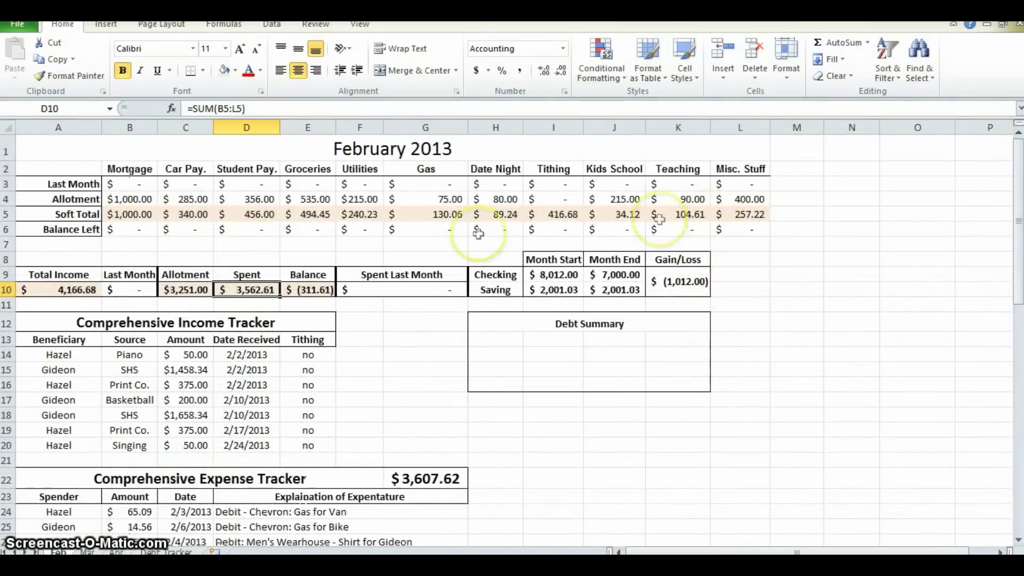
- Add B53 to the Misc. Stuff Soft Total in L5, making it =B26+B35+B42+B53, and compare Spent with the expense tracker total
left_click(747, 214)
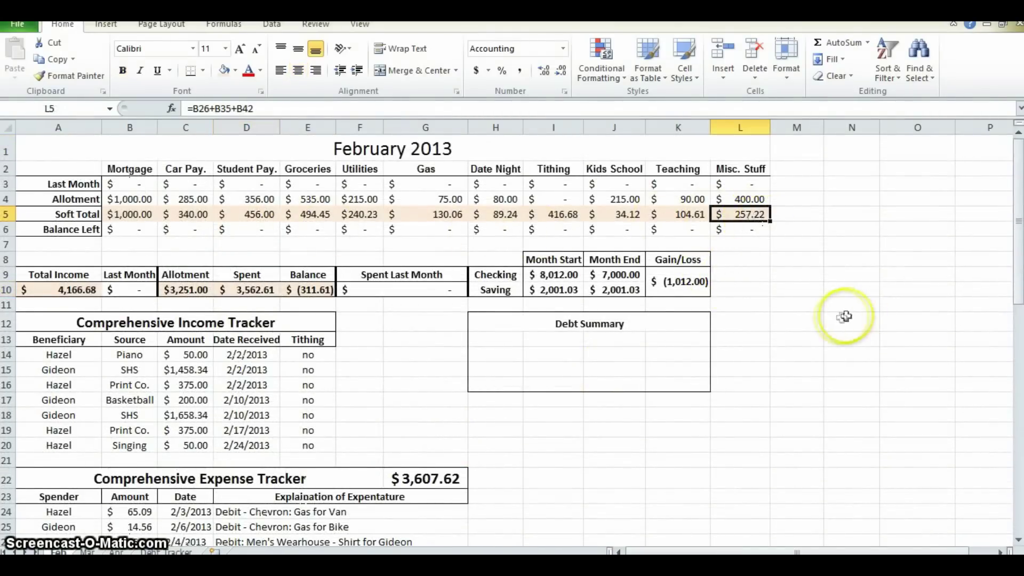
left_click(270, 106)
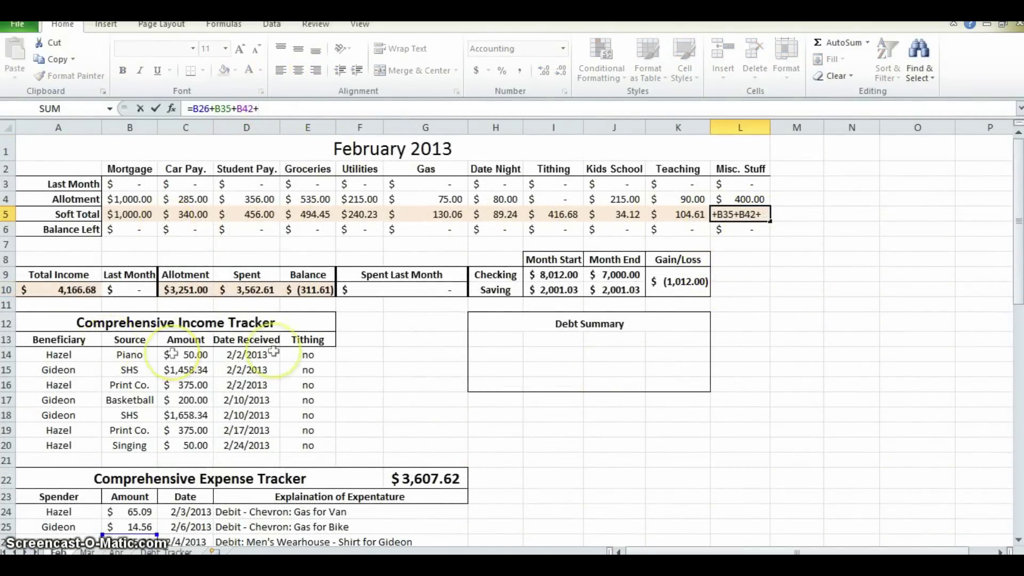
left_click_drag(1017, 318, 1017, 474)
left_click(148, 489)
key("Return")
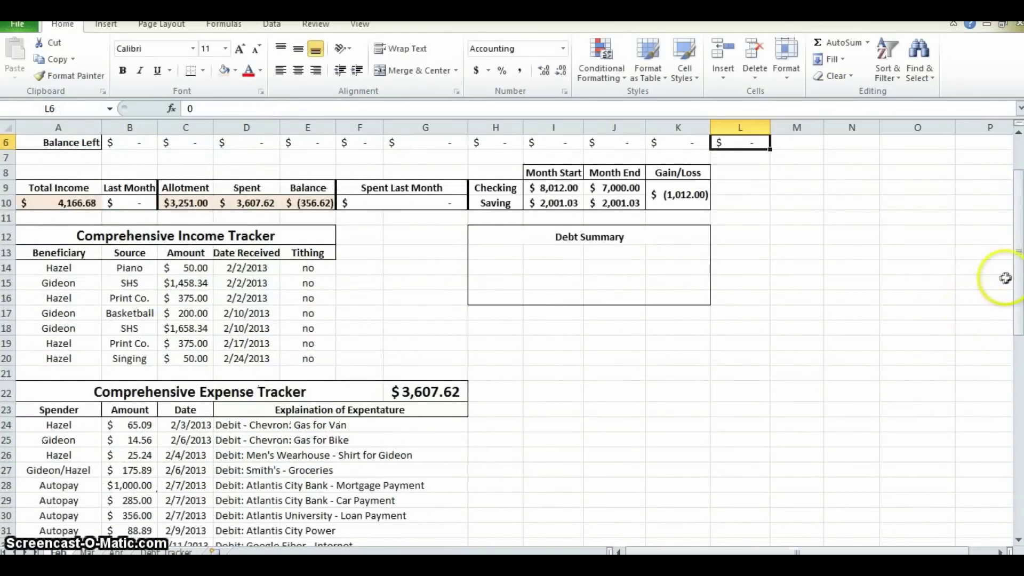
scroll(1017, 280, "up", 2)
left_click(426, 474)
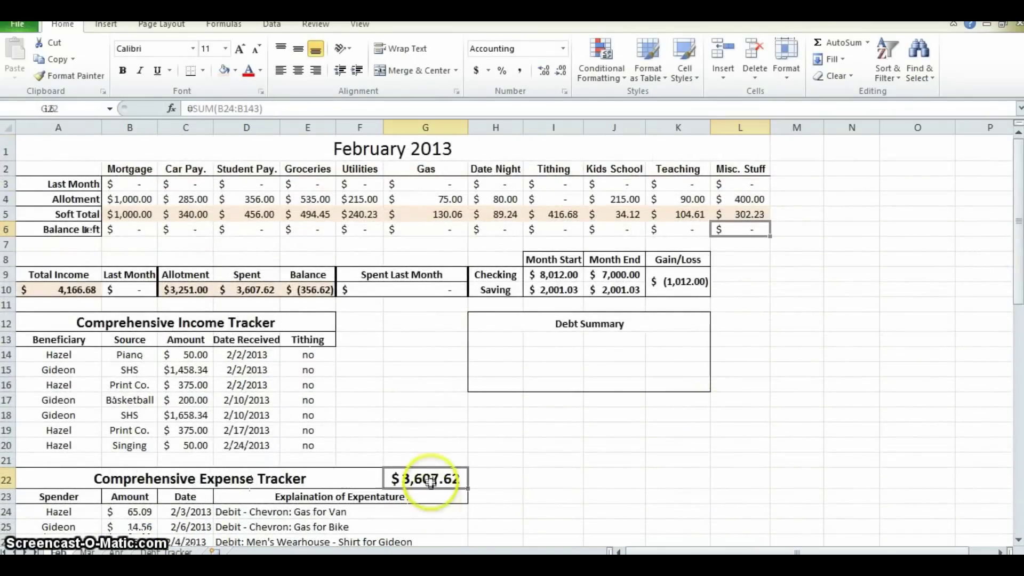
left_click(244, 290)
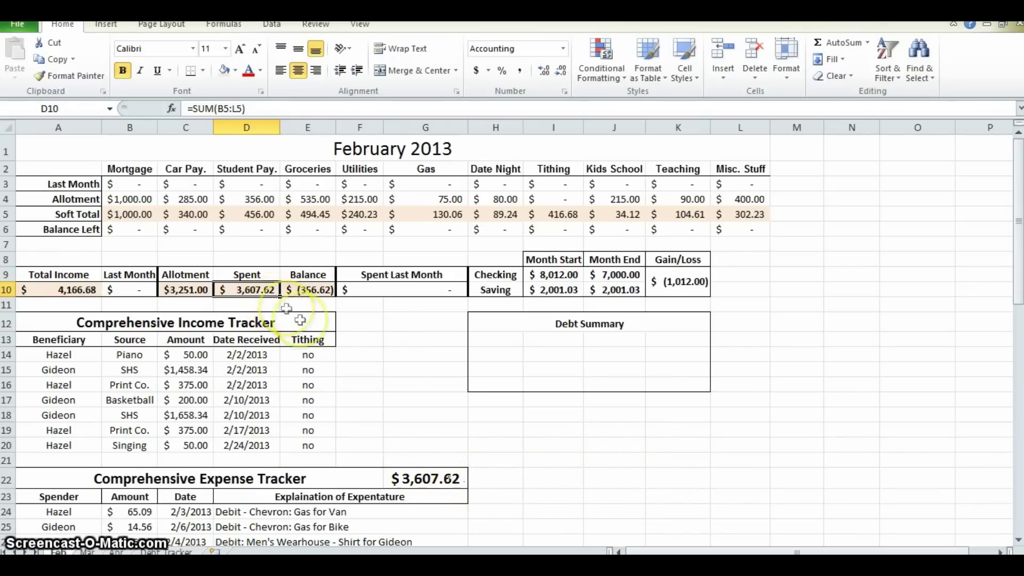
left_click(461, 483)
left_click(488, 458)
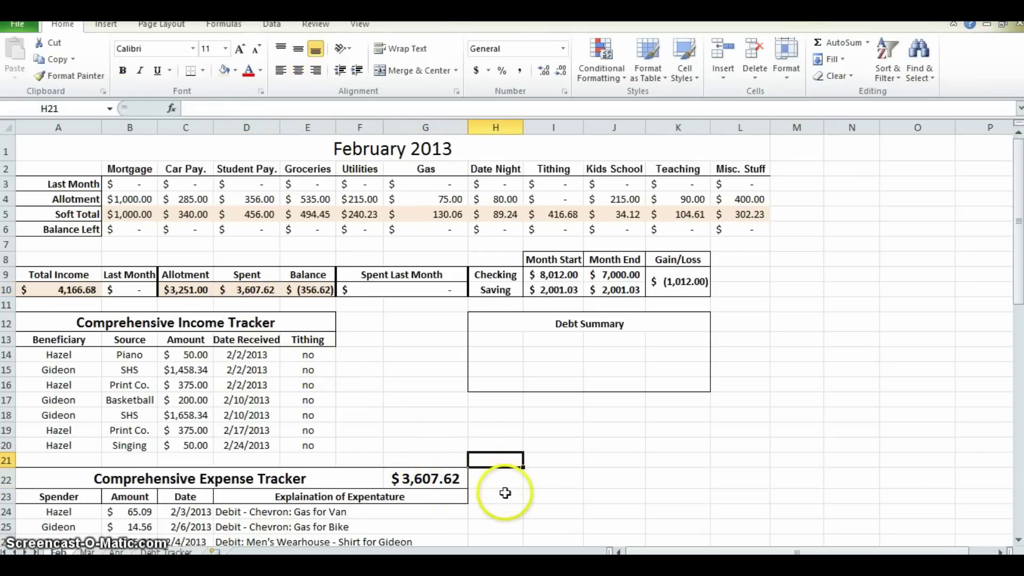
- Add a Less Than conditional formatting rule to the Spent cell D10, comparing with =G22 and using Light Red Fill with Dark Red Text
left_click(266, 290)
left_click(620, 80)
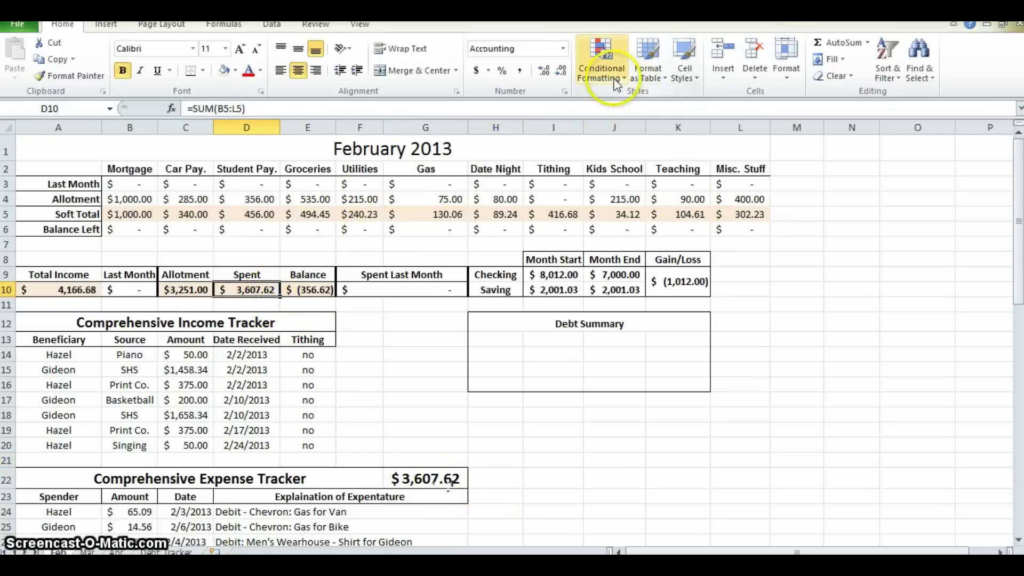
mouse_move(644, 113)
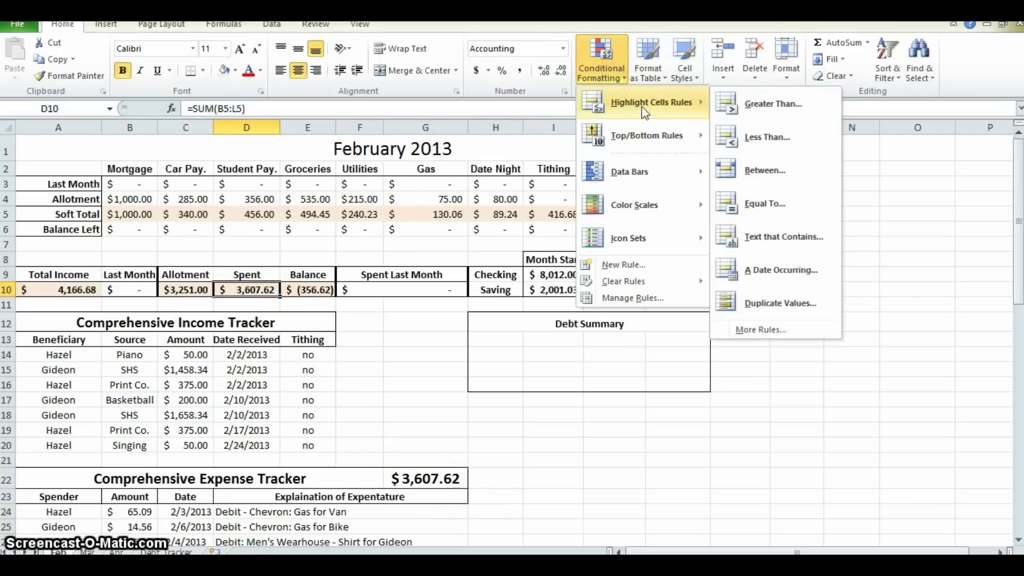
left_click(778, 144)
left_click_drag(555, 368, 735, 402)
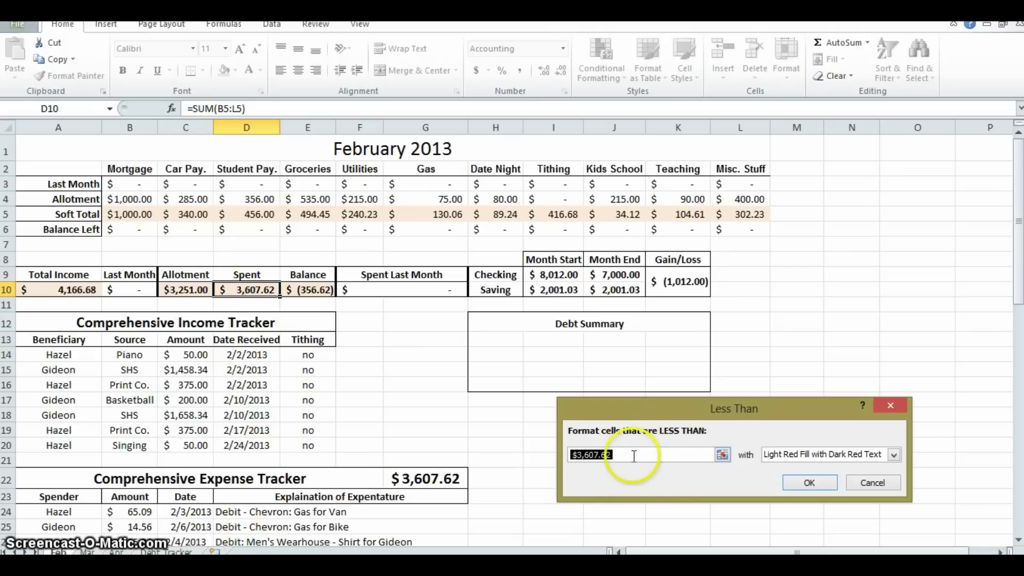
key("BackSpace")
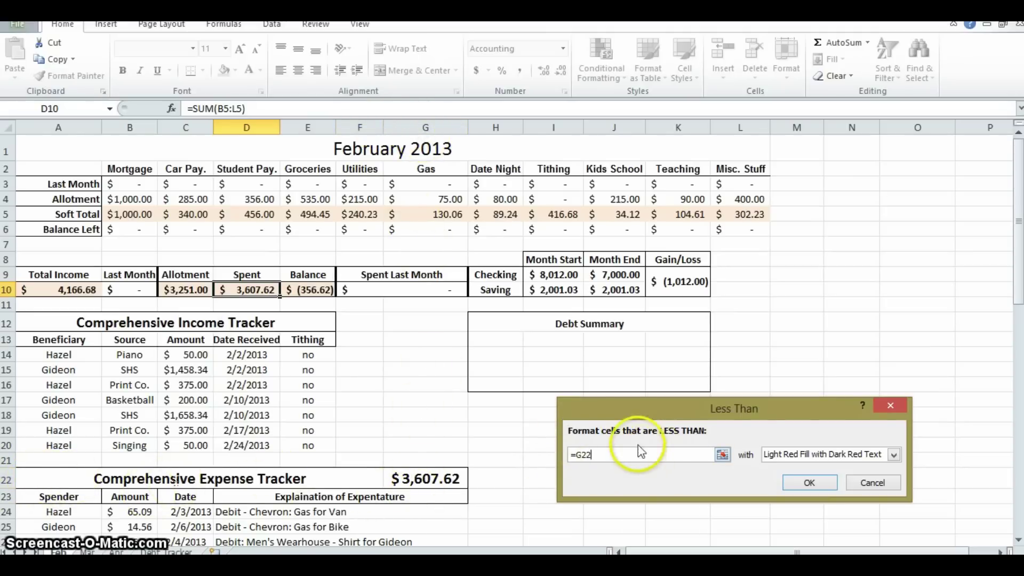
left_click(894, 455)
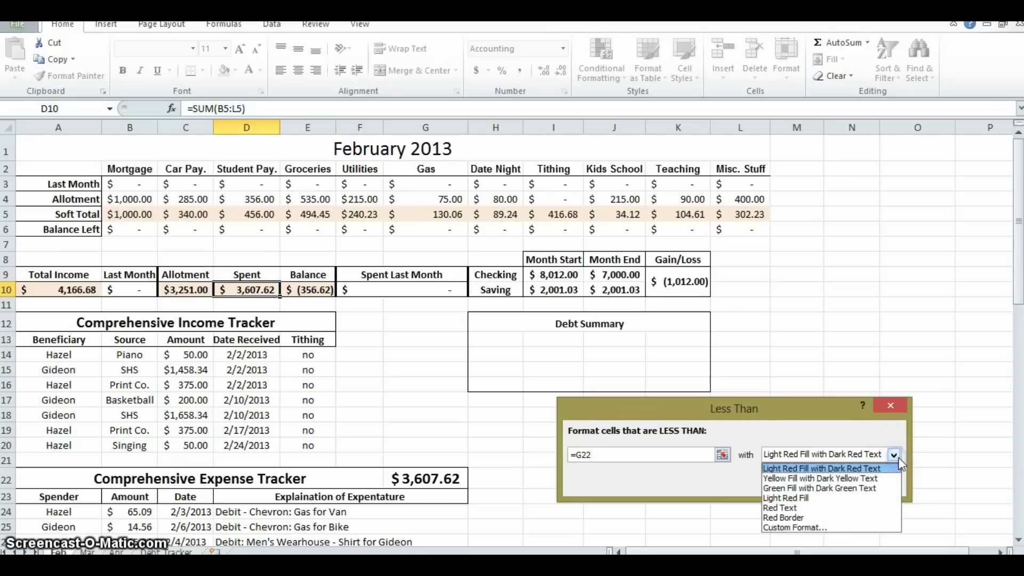
left_click(894, 456)
left_click(826, 485)
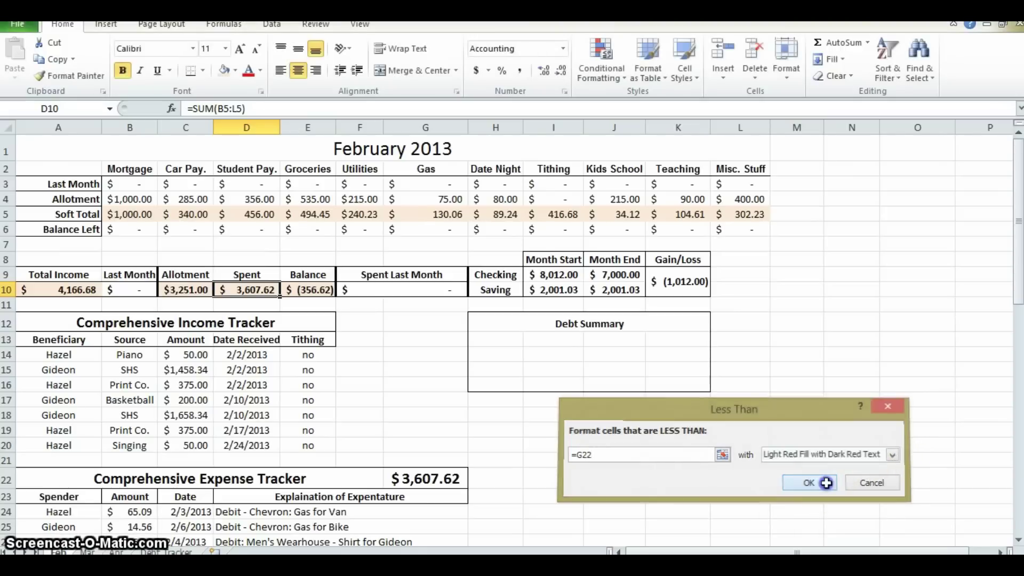
- Add a Greater Than conditional formatting rule to the Spent cell D10, comparing with =G22 and using Light Red Fill with Dark Red Text
left_click(602, 85)
mouse_move(640, 103)
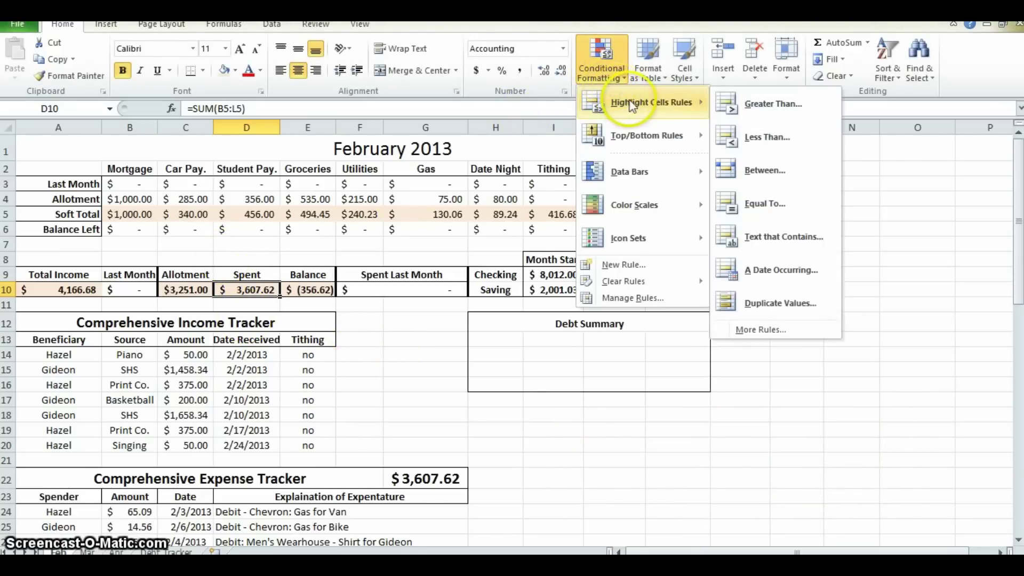
left_click(754, 108)
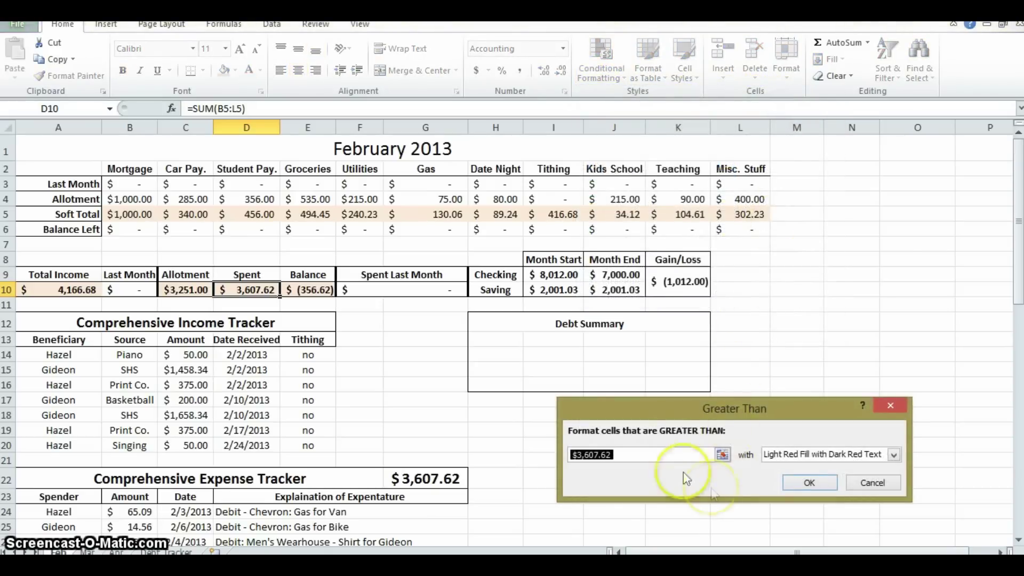
type("=G22")
left_click(831, 482)
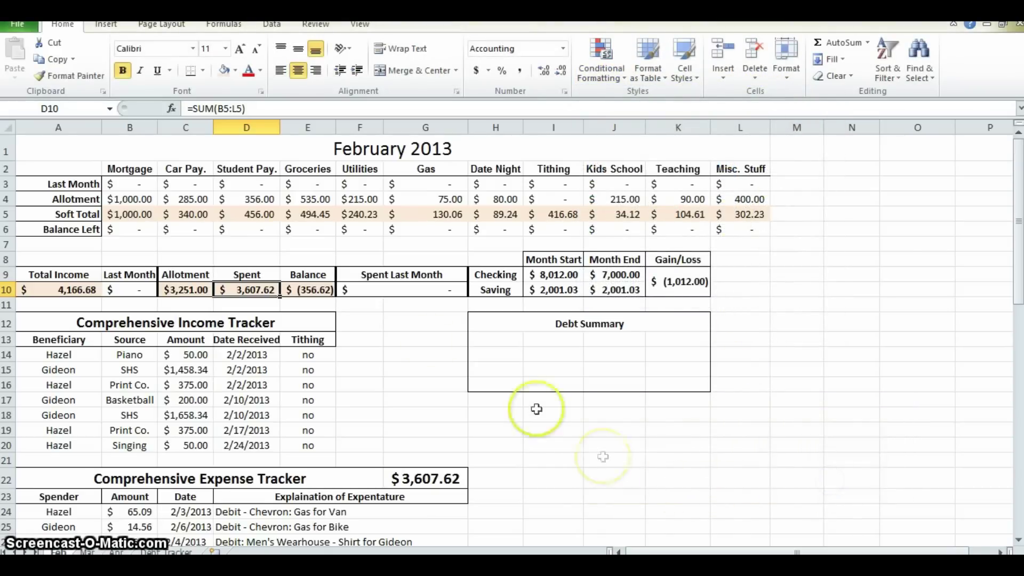
- Set the lunch expense in B53 to 46.01 and enter 25.31 in B52 to test the Spent cell's conditional formatting
left_click(435, 345)
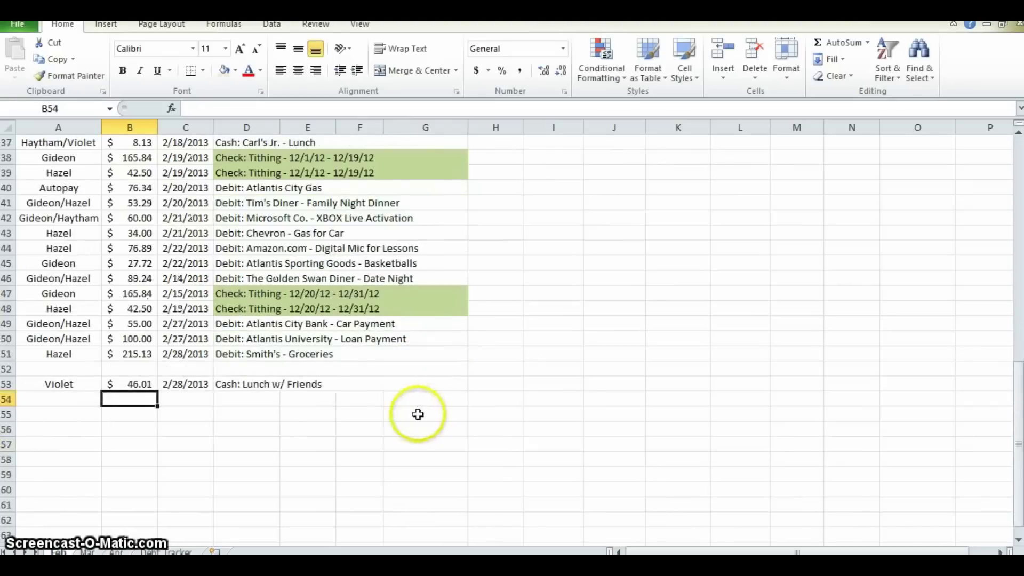
left_click(133, 369)
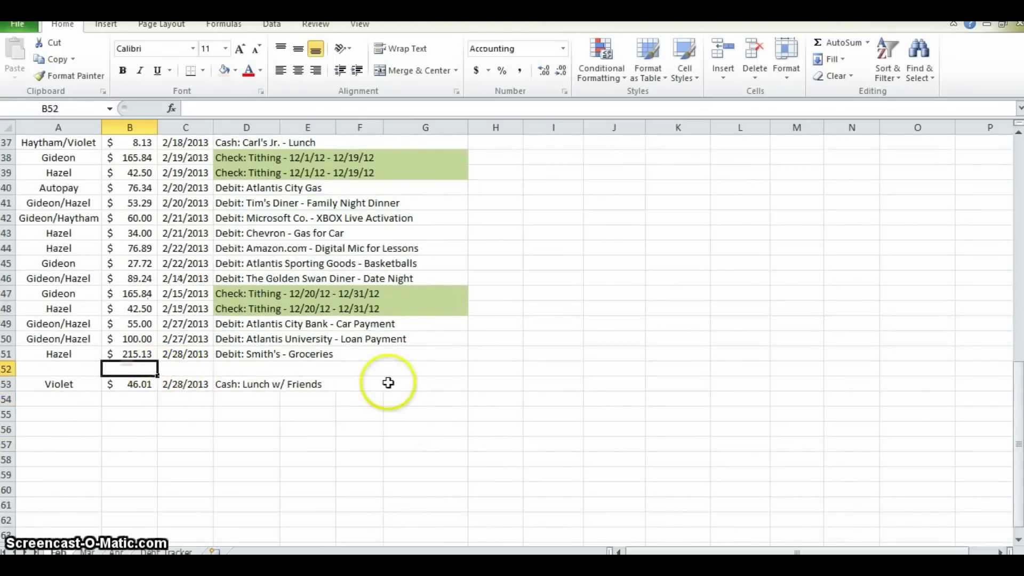
type("25.31")
key("Return")
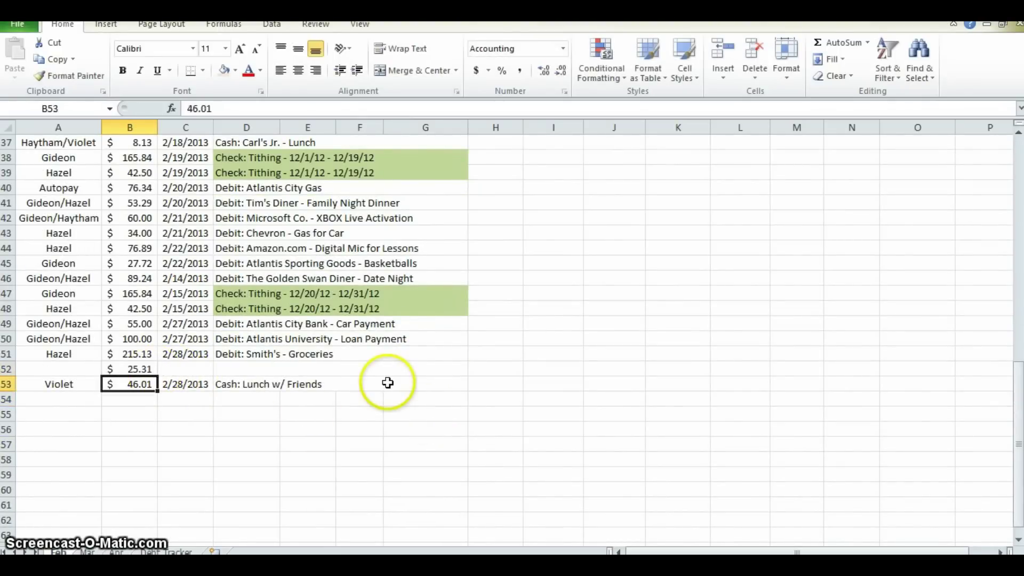
scroll(480, 394, "up", 3)
scroll(499, 405, "up", 7)
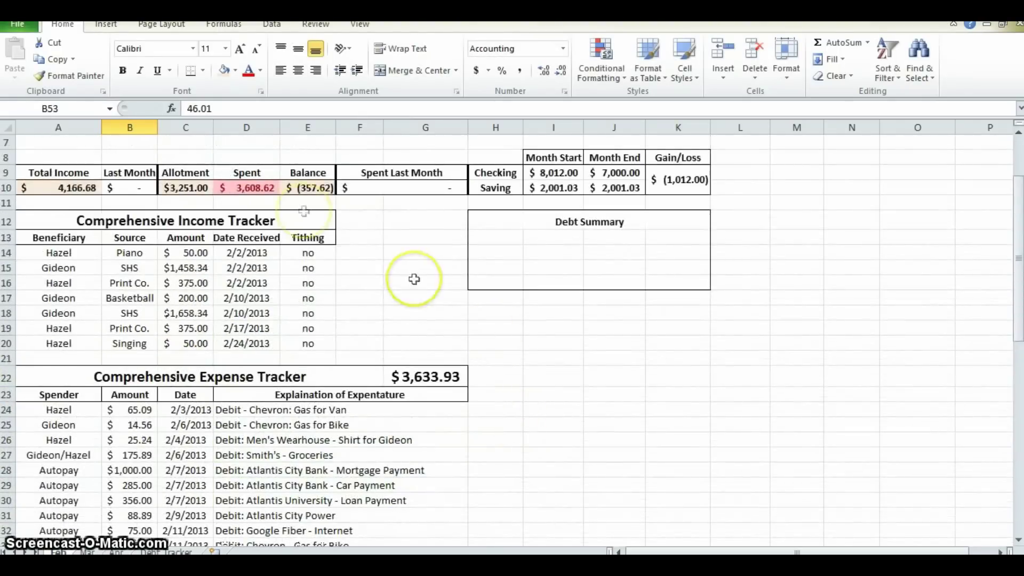
left_click(247, 194)
scroll(585, 457, "up", 3)
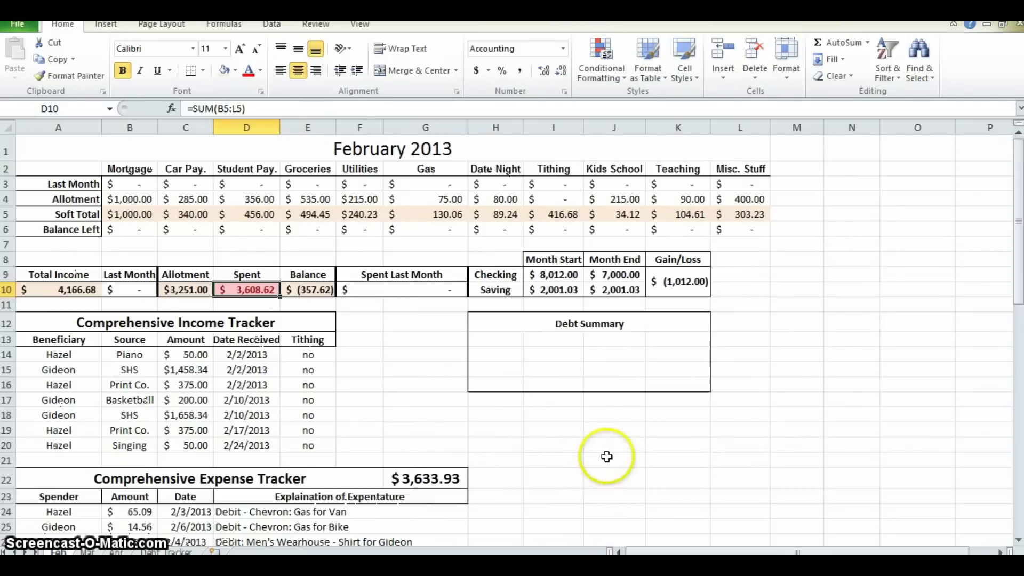
left_click(606, 458)
left_click(256, 290)
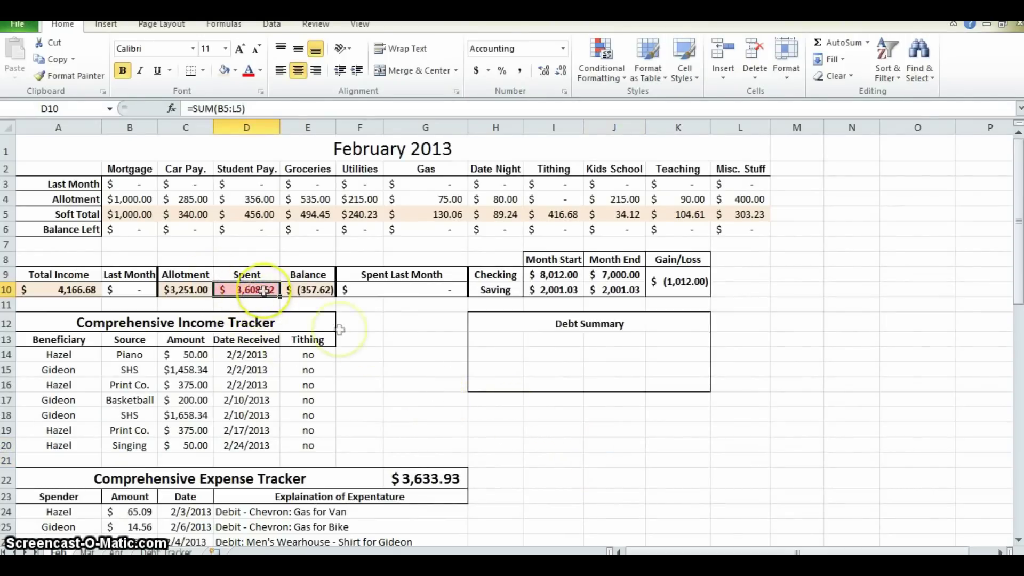
- Compare the Spent total in D10 with the expense tracker total in G22
left_click(427, 479)
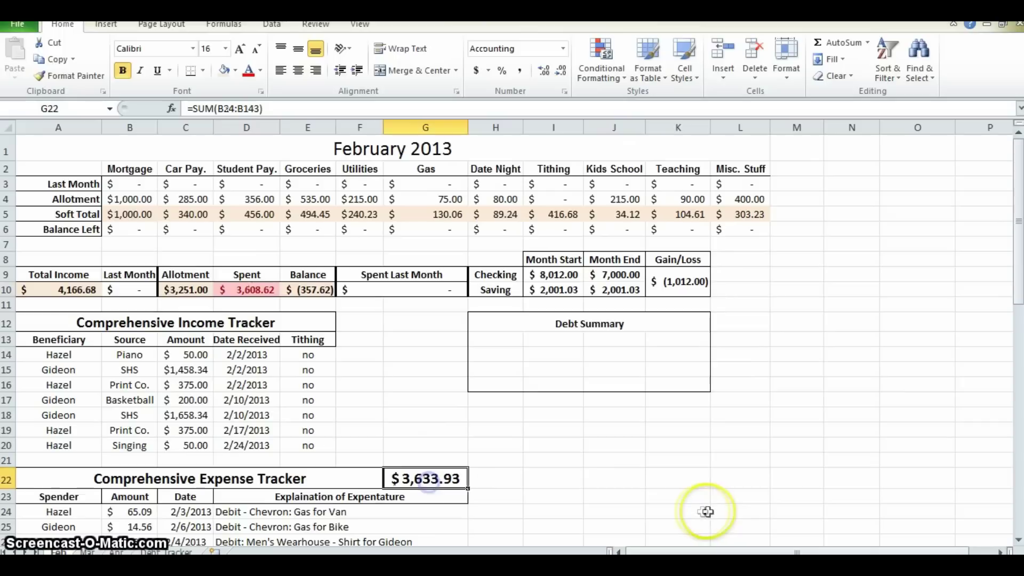
left_click(269, 304)
left_click(251, 289)
left_click(462, 479)
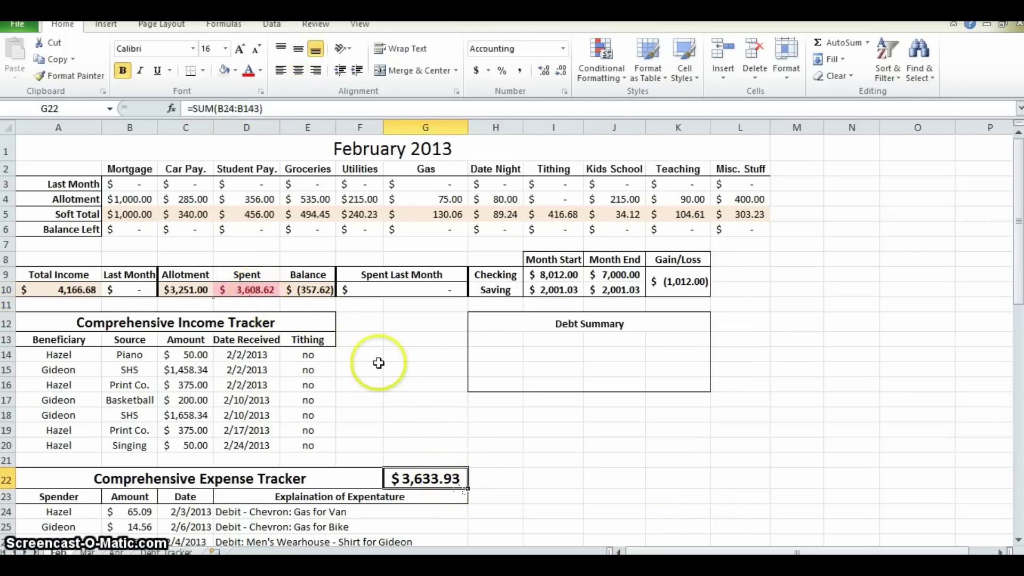
- Complete expense row 52 with the spender's name, the date 2/28/2013 and the explanation Debit: Smith's - Groceries
scroll(379, 382, "down", 10)
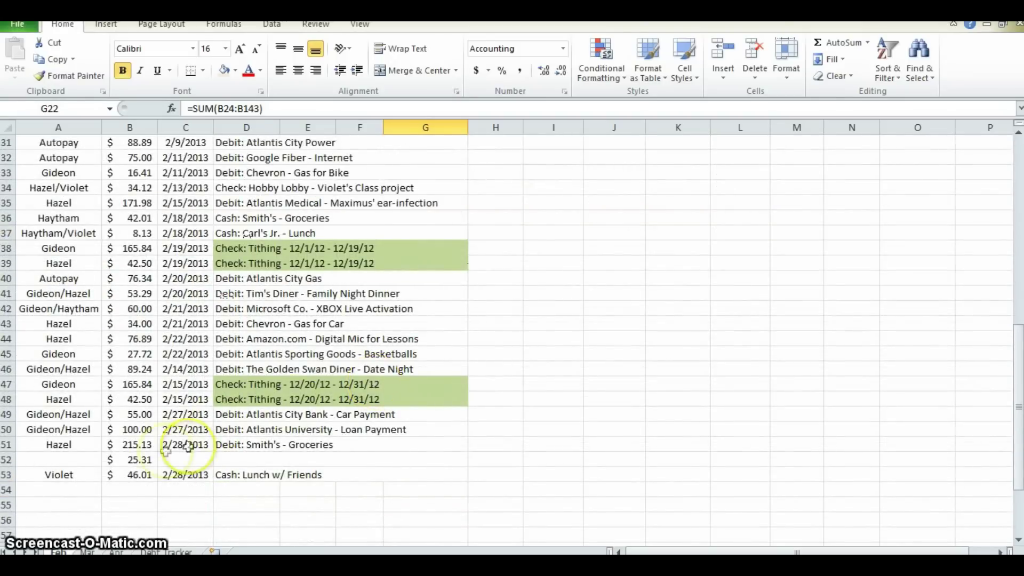
left_click(95, 457)
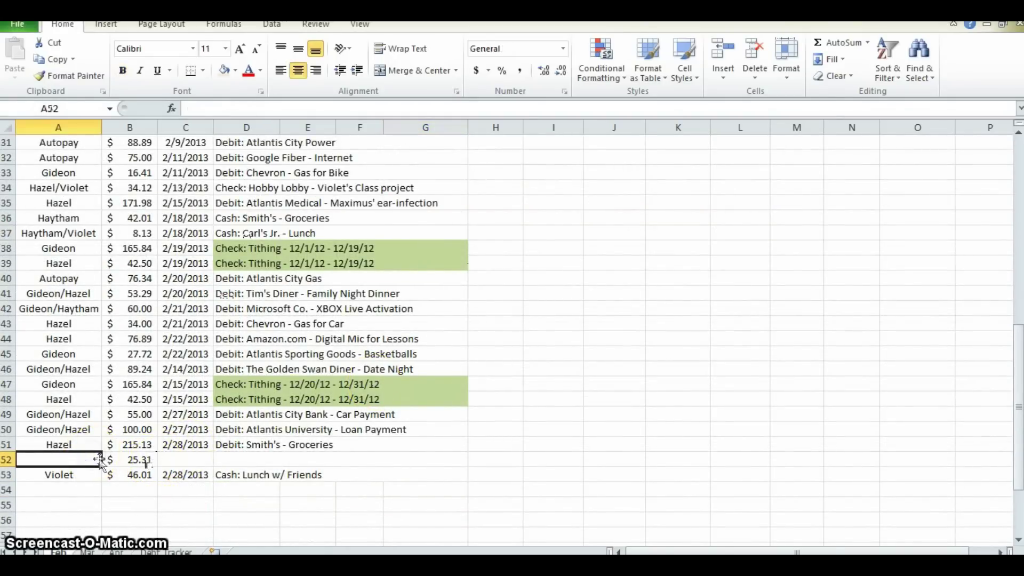
type("Hz")
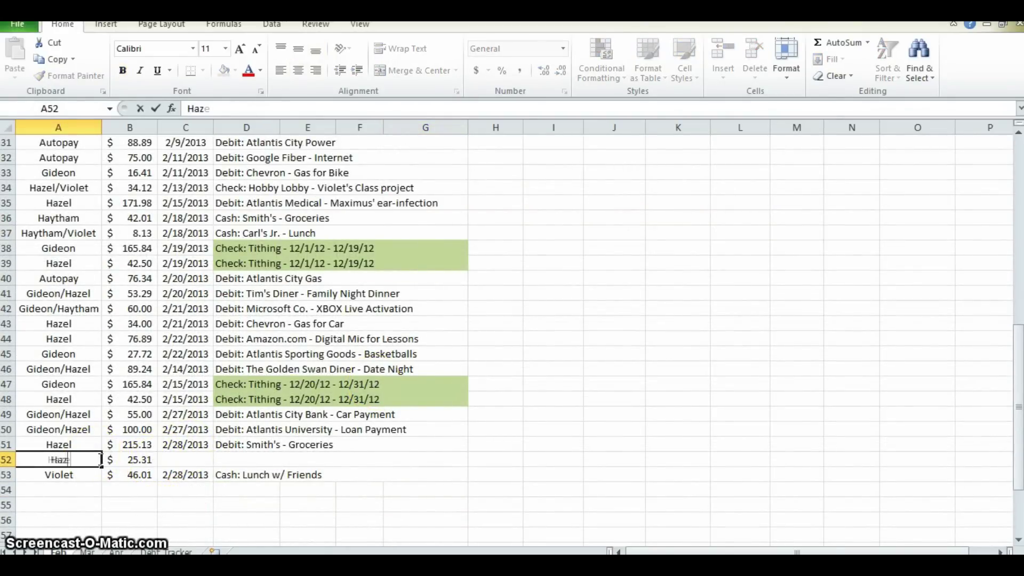
key("Tab")
key("Tab")
type("2/28/2013")
key("Tab")
type("Debit")
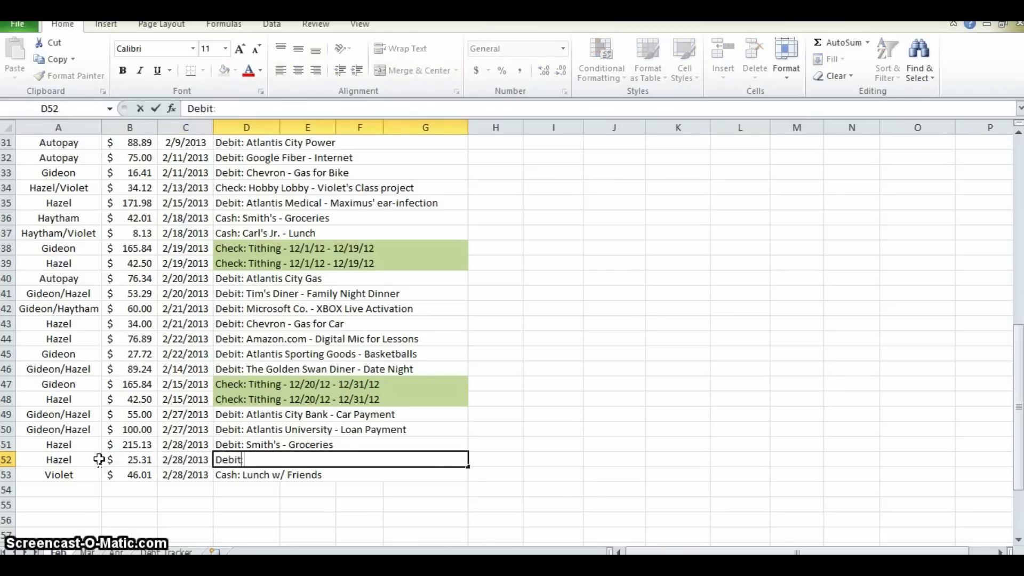
type(": Smith's")
key("Return")
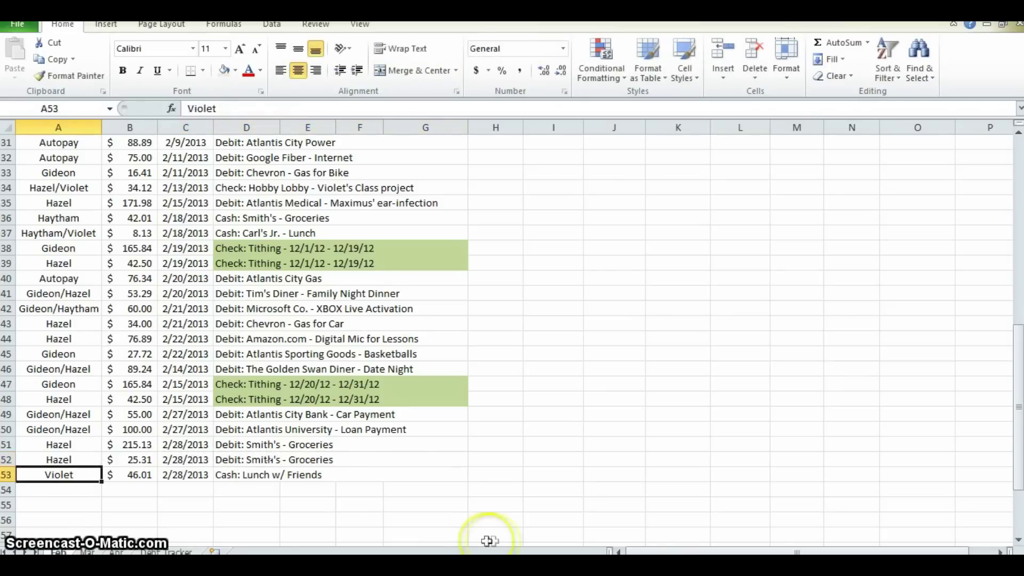
- Add B52 to the Groceries Soft Total in E5, making it =B27+B36+B37+B41+B51+B52, and check the Spent cell D10
scroll(486, 512, "up", 10)
left_click(301, 211)
left_click(315, 105)
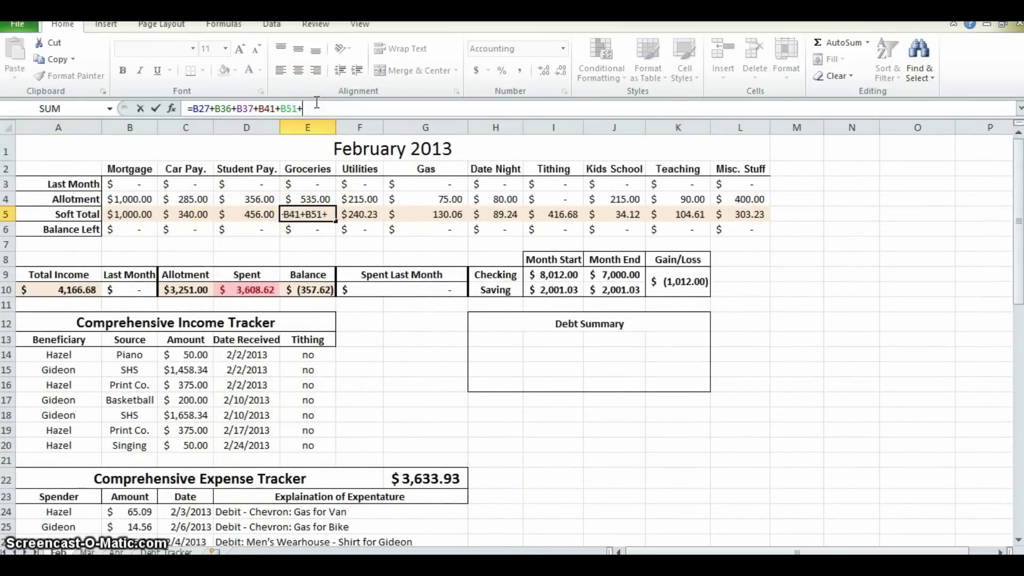
left_click_drag(1020, 240, 1016, 234)
left_click(136, 448)
key("Return")
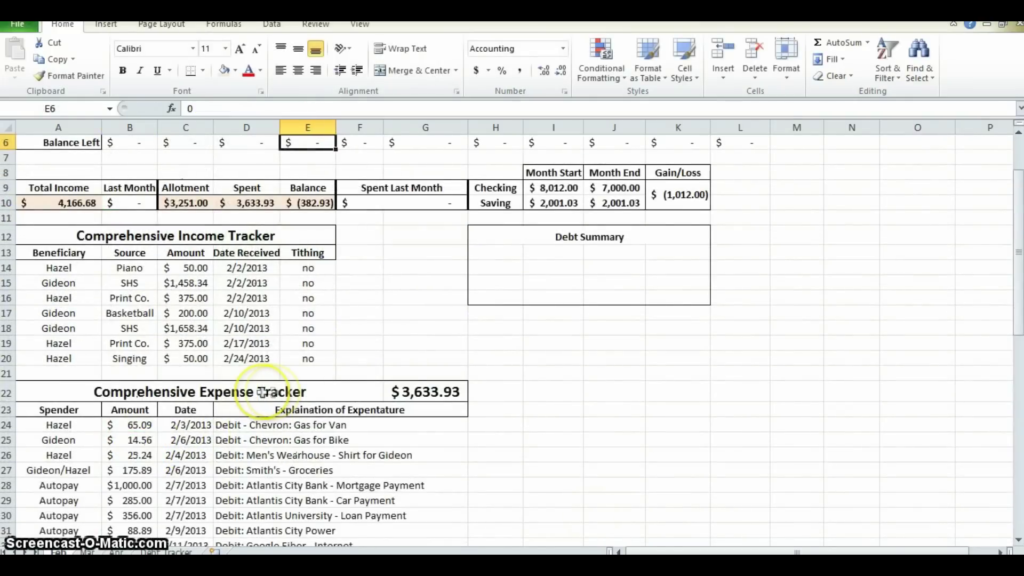
left_click(252, 206)
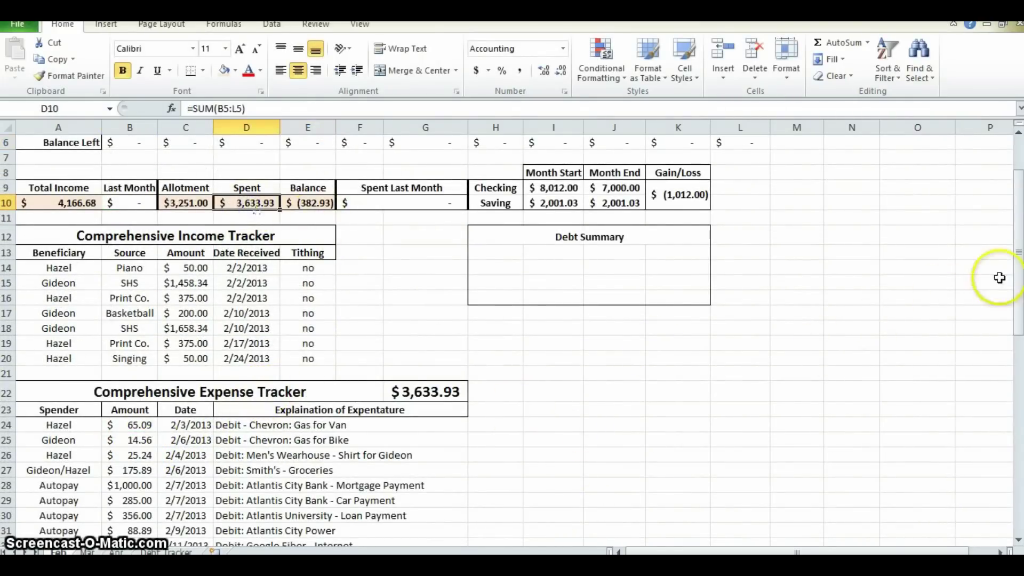
left_click_drag(1018, 272, 1018, 241)
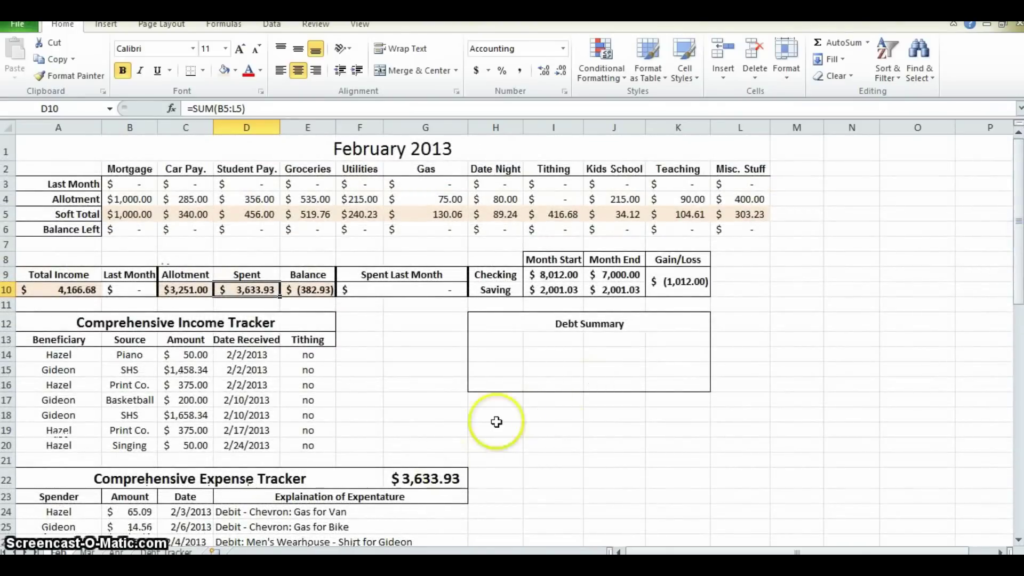
left_click_drag(130, 512, 186, 527)
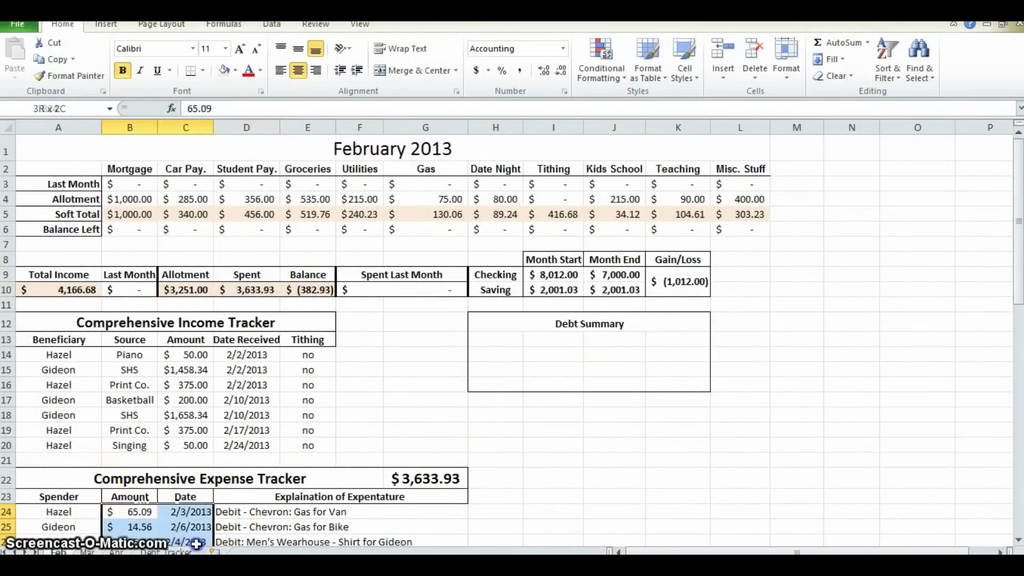
left_click_drag(163, 200, 567, 263)
left_click(891, 328)
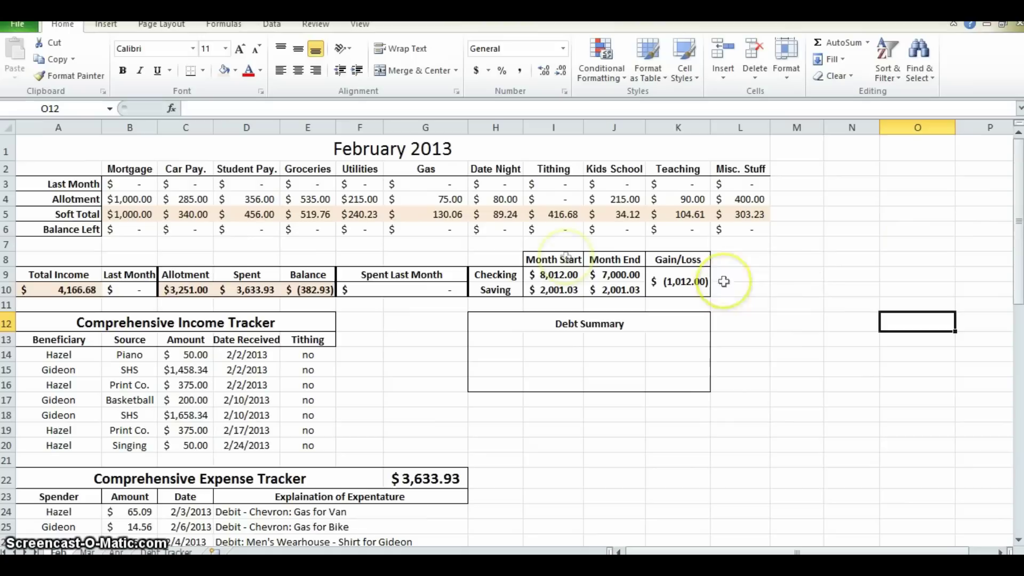
left_click(570, 200)
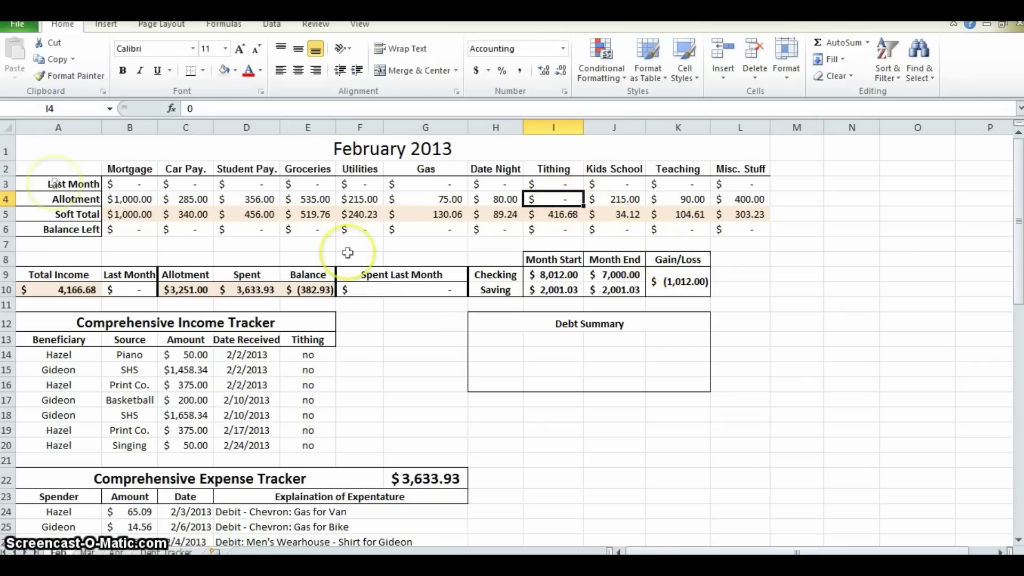
left_click(75, 199)
left_click(543, 198)
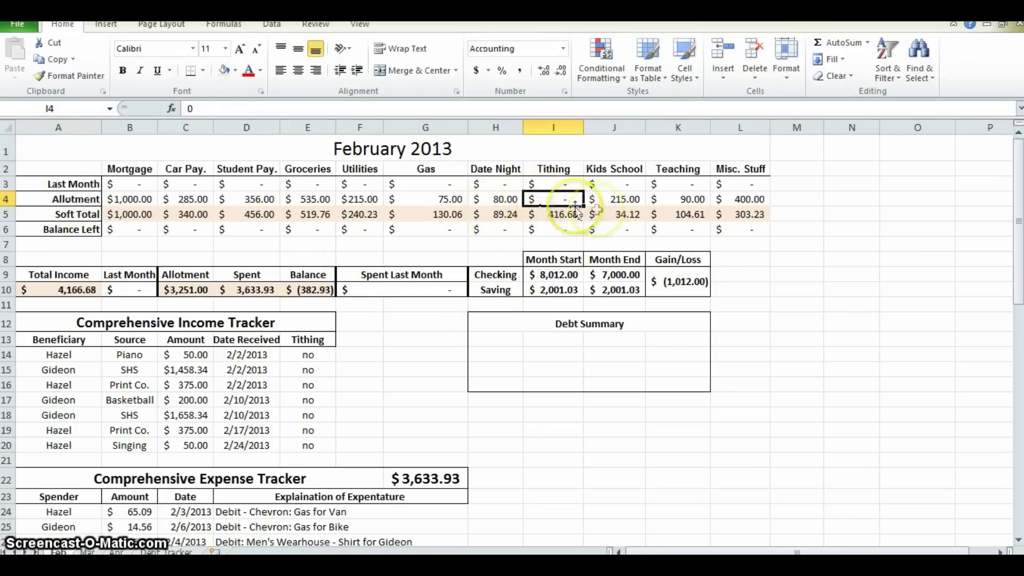
type("=")
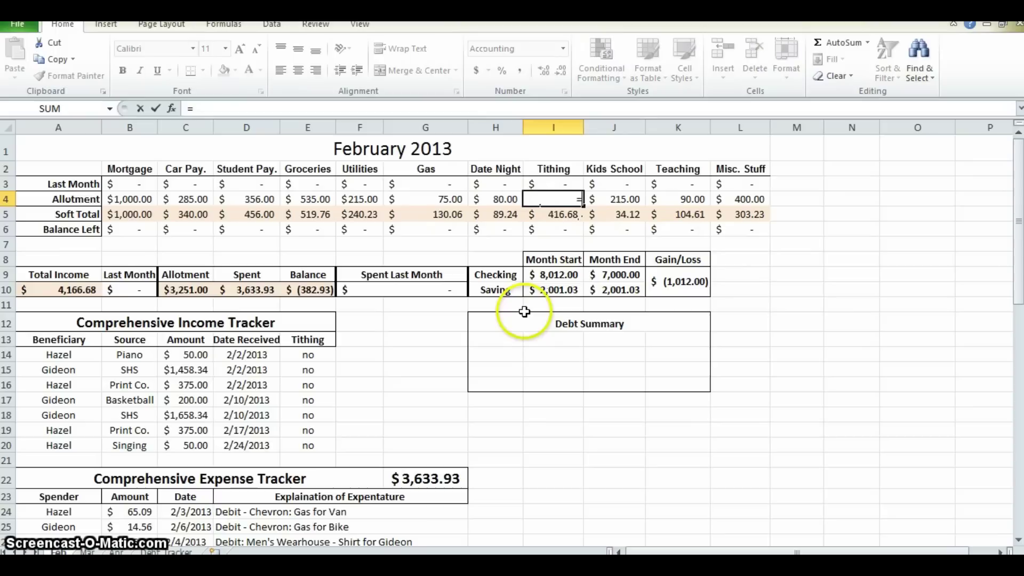
type(".1")
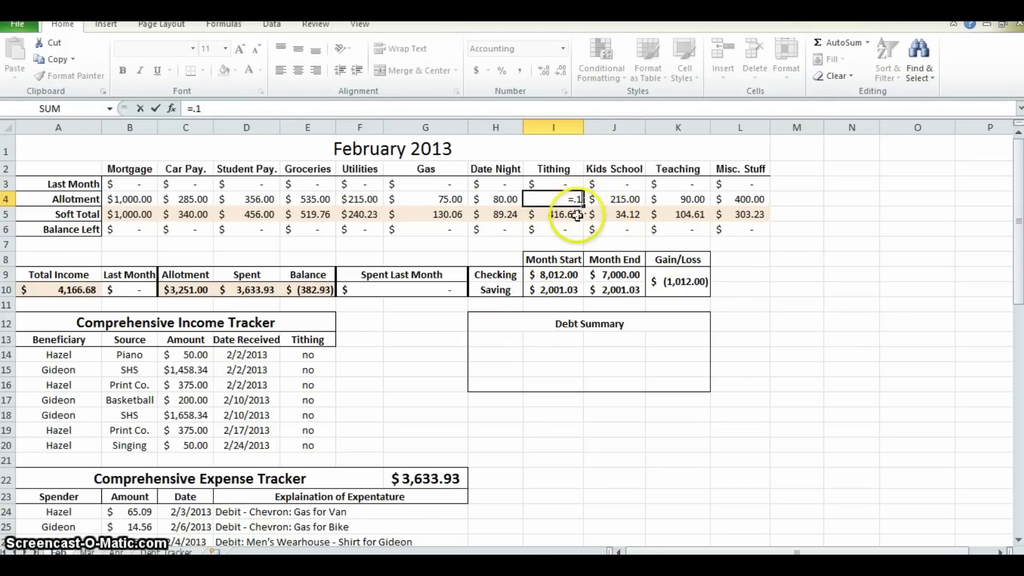
left_click(130, 289)
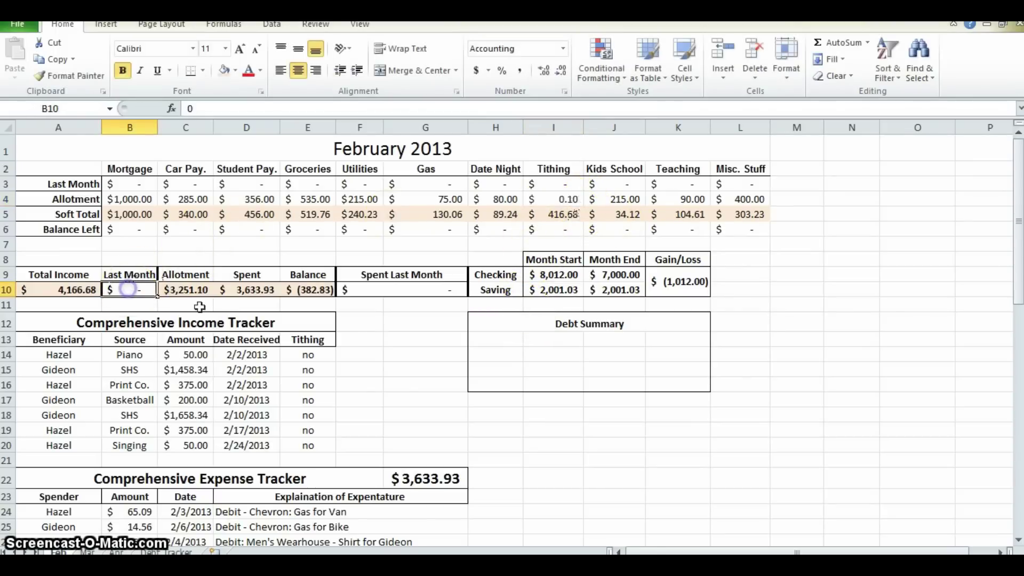
- Set the Tithing Allotment in I4 to ten percent of the Last Month income with the formula =.1*B10
left_click(564, 199)
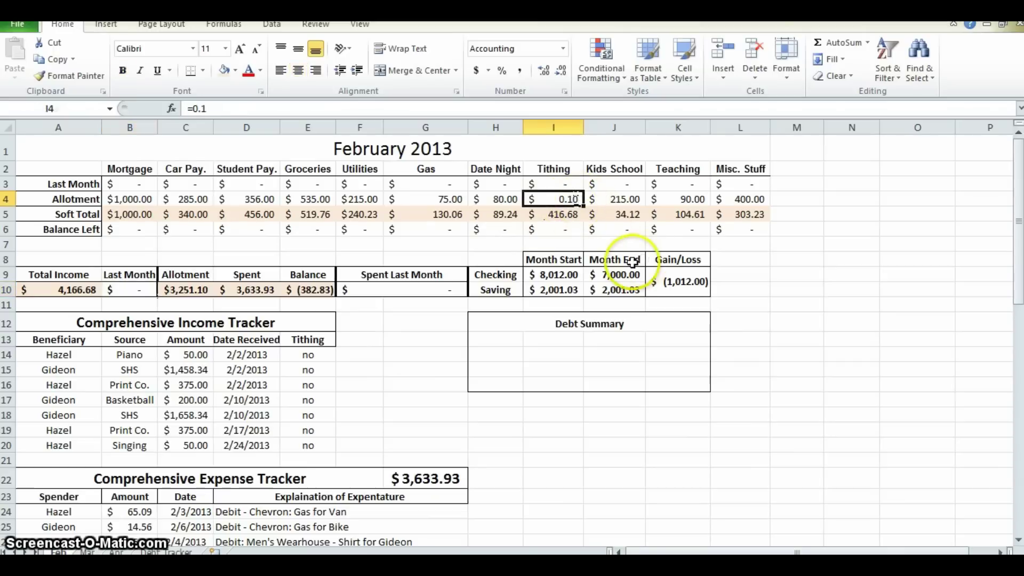
type("=.1")
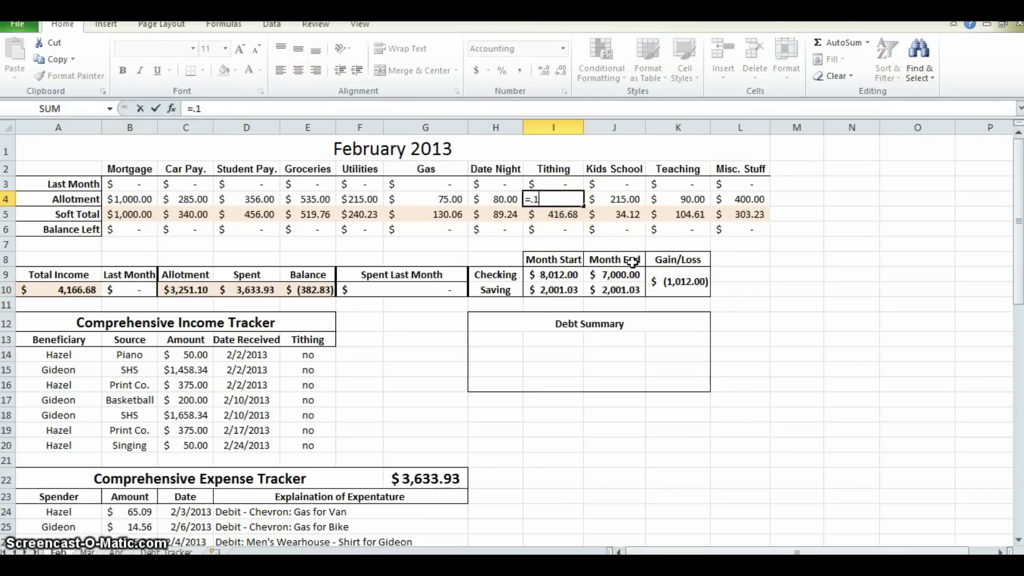
type("*")
left_click(134, 288)
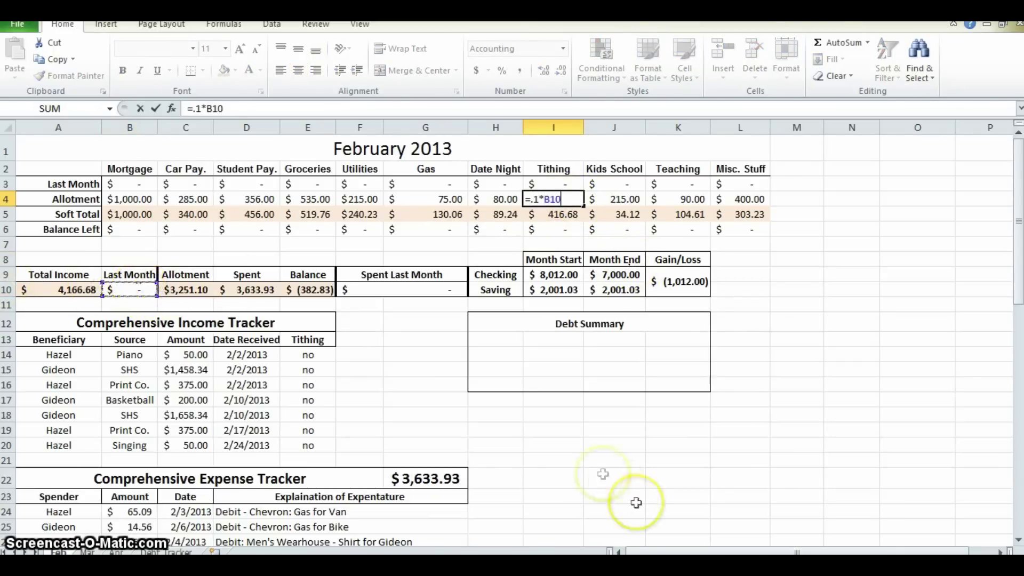
key("Return")
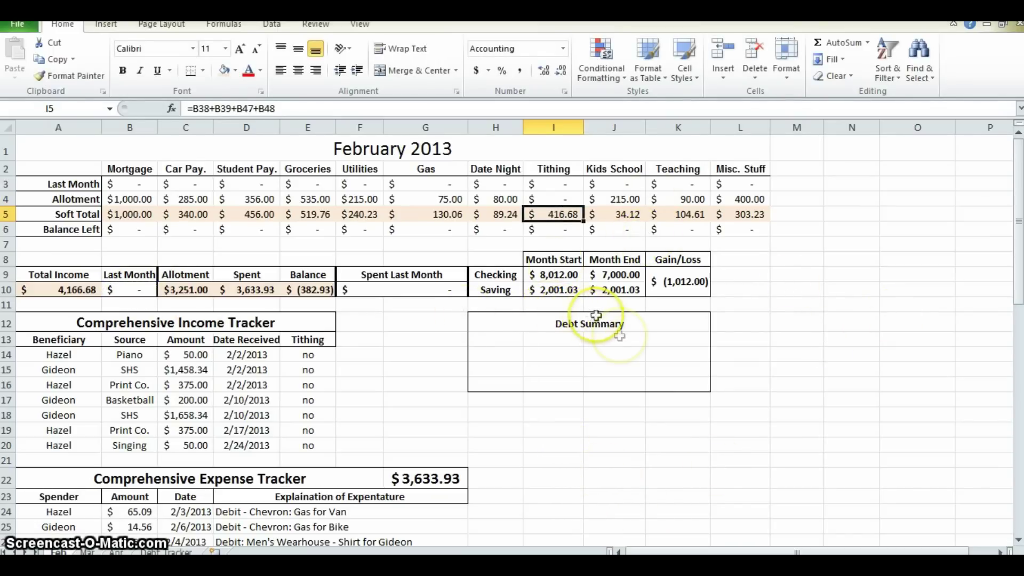
- Enter 4166.68 as the Last Month income in B10 and check the Tithing Allotment in I4
left_click(562, 200)
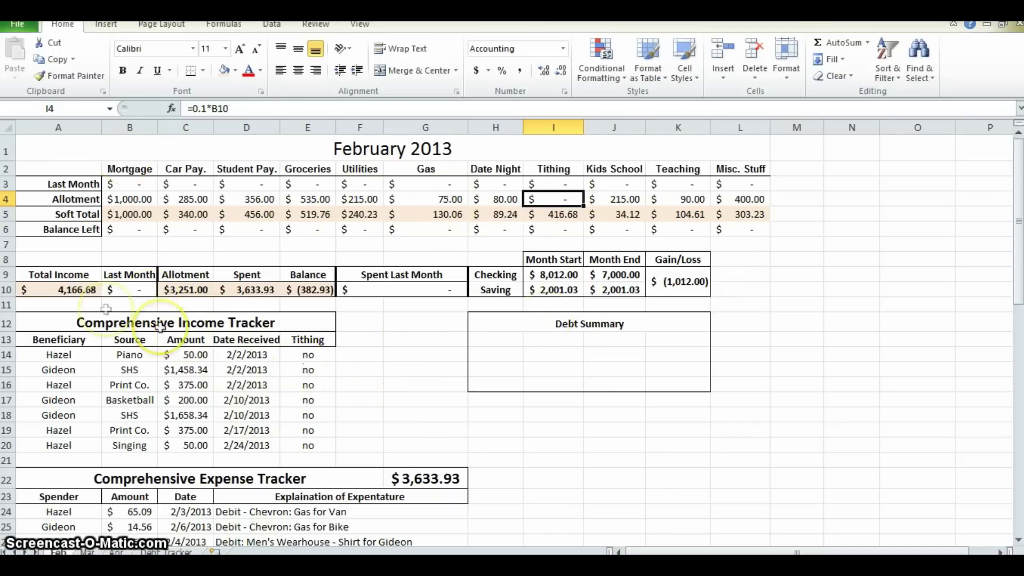
left_click(59, 288)
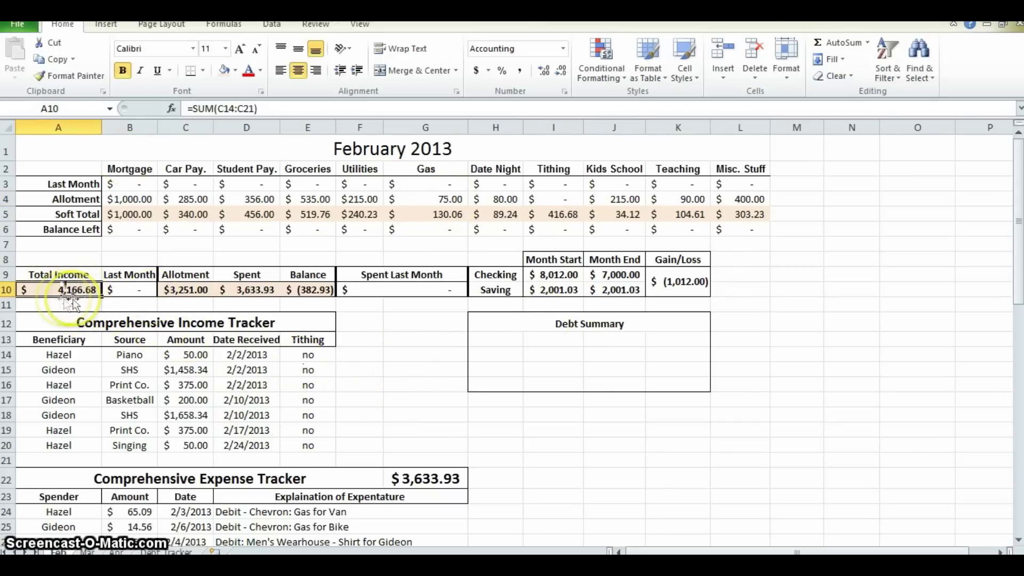
left_click(115, 288)
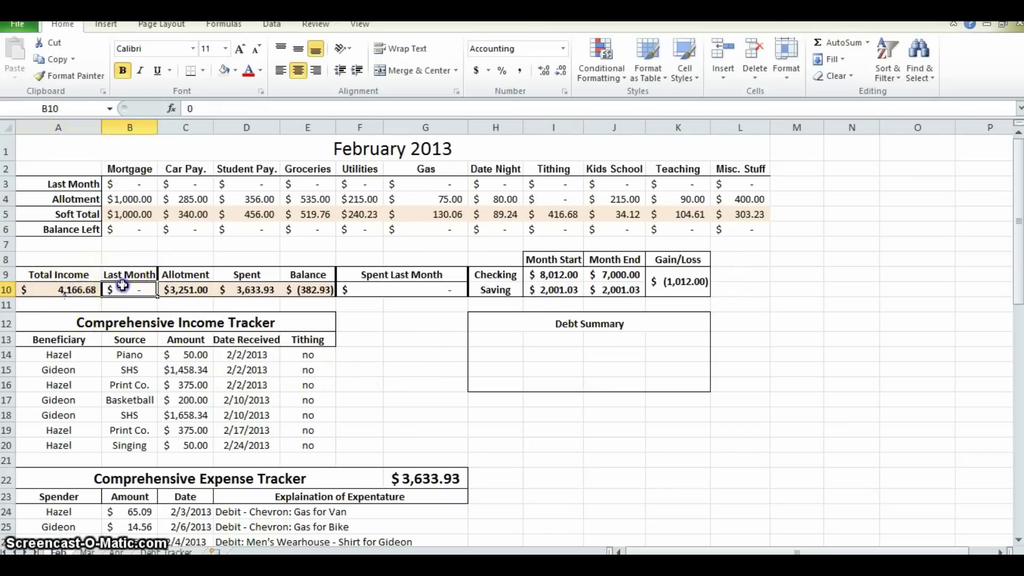
type("41")
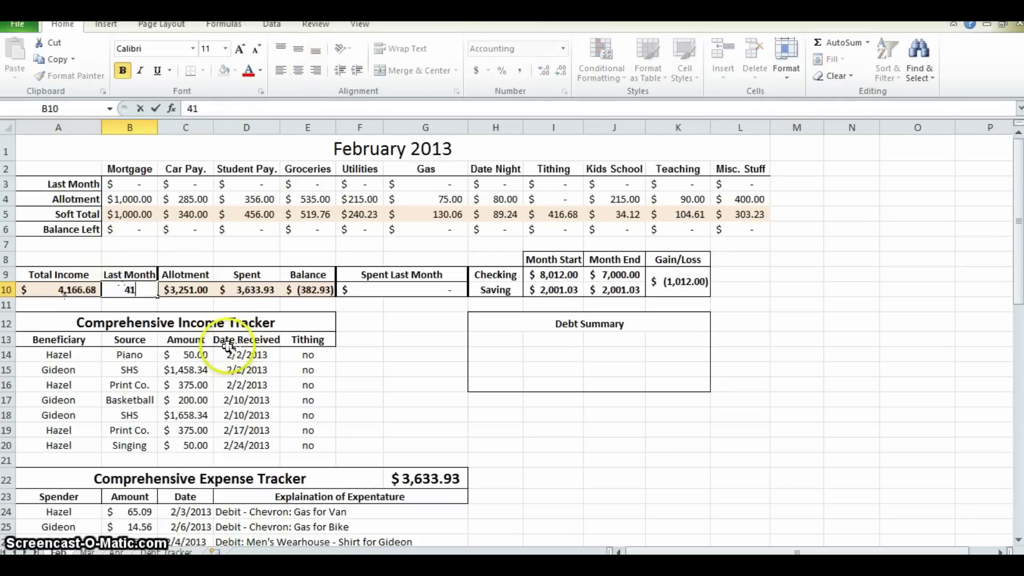
type("66068")
key("Return")
left_click(555, 202)
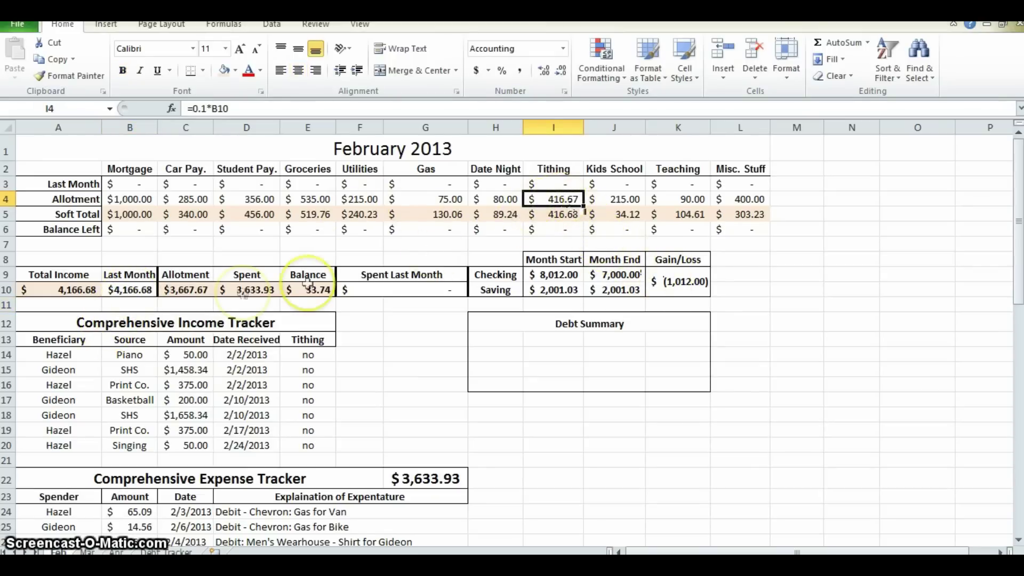
left_click(130, 292)
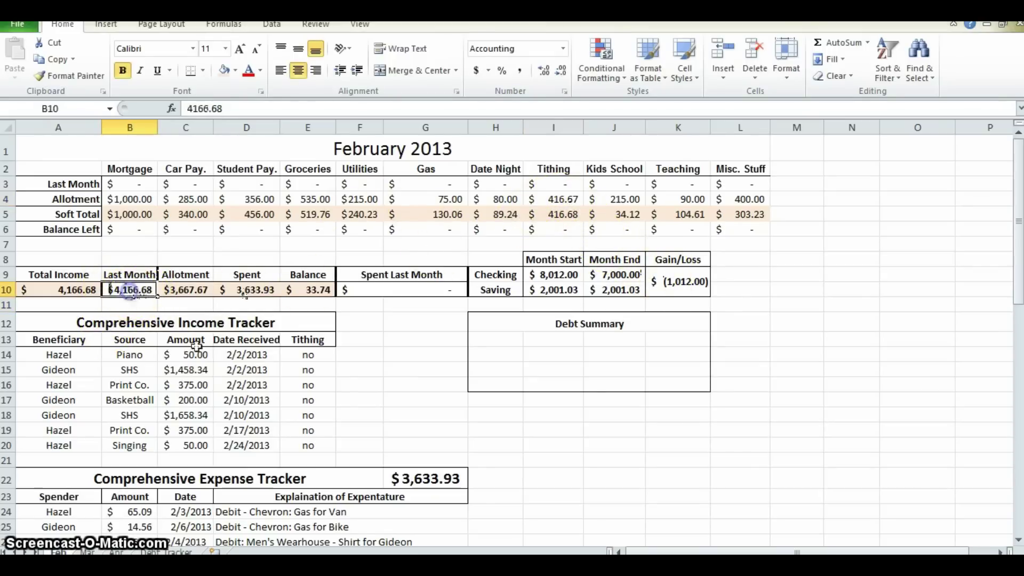
left_click(554, 198)
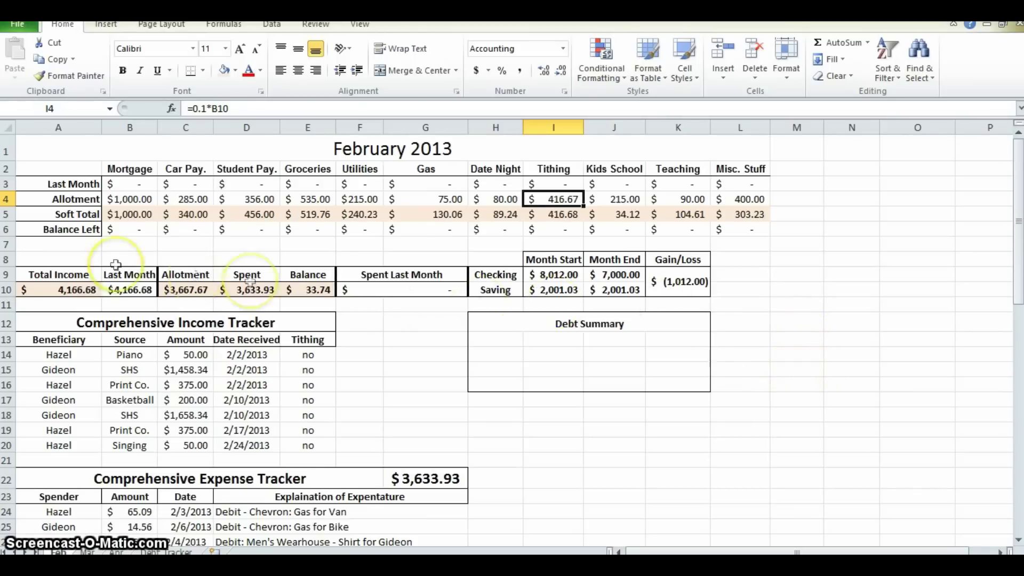
- Rename the Tithing column heading in I2 as Invest
left_click(553, 170)
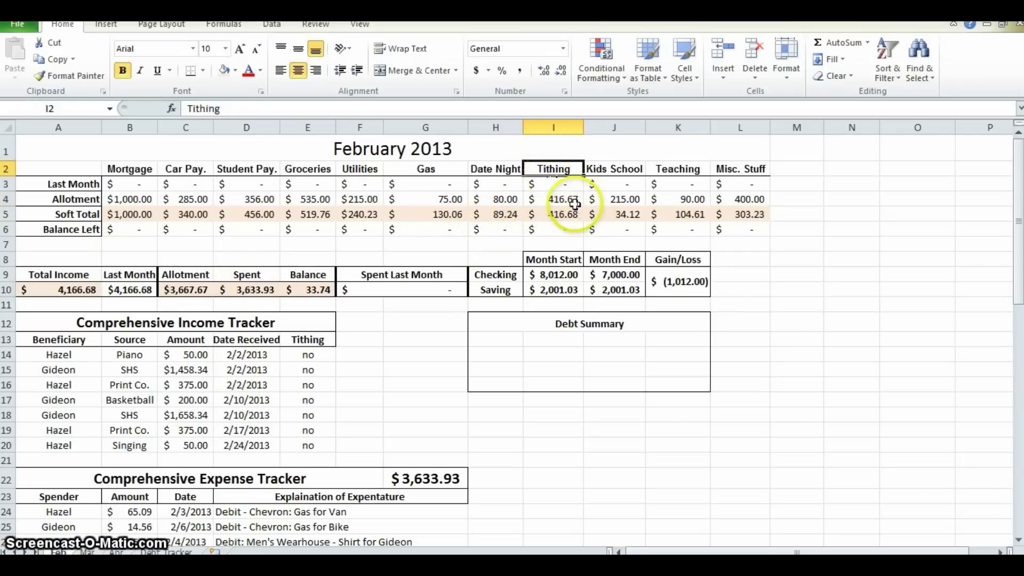
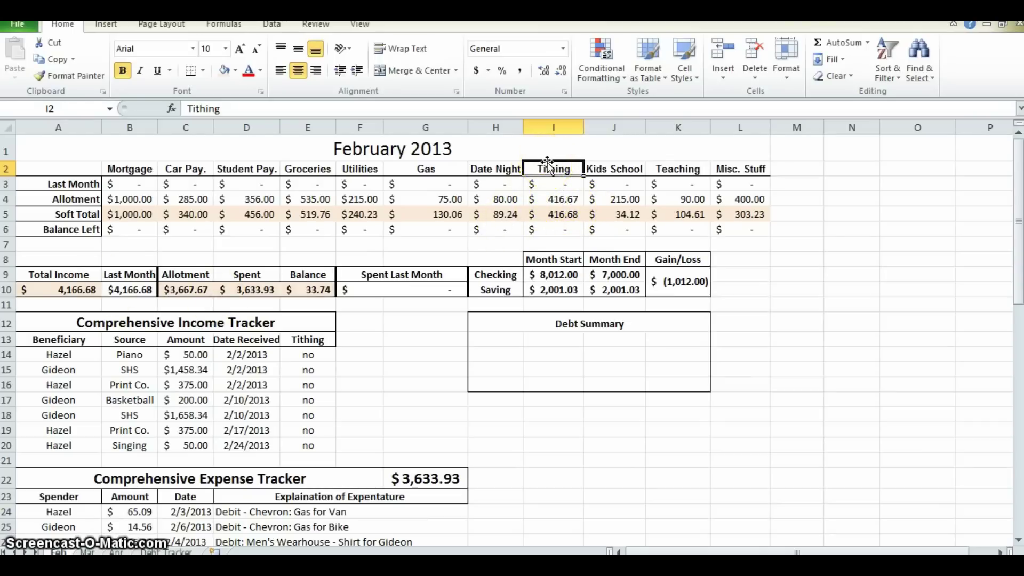
type("In")
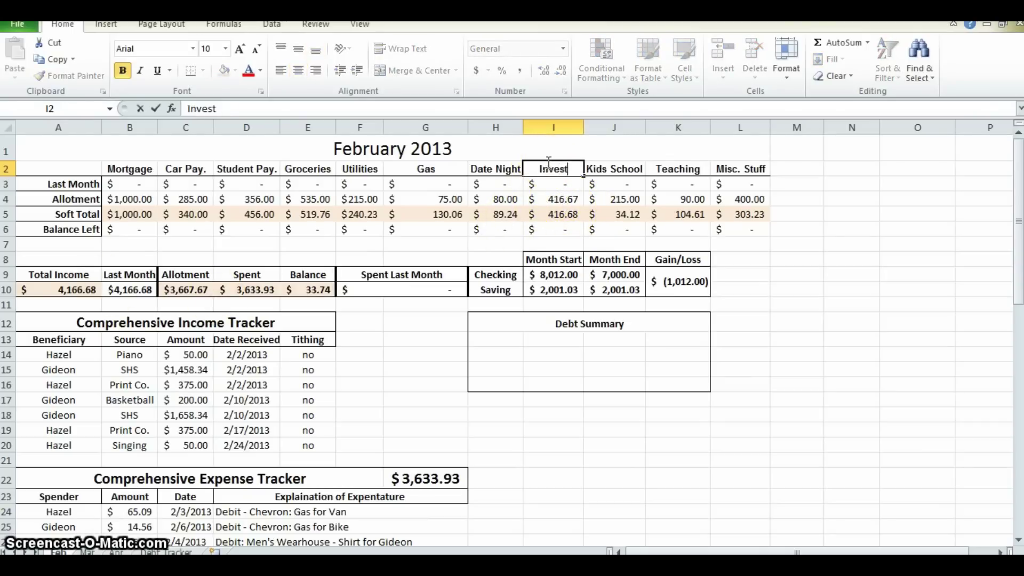
type("vest")
left_click(795, 229)
- Set the Invest Allotment in I4 to two percent of the Last Month income with the formula =.02*B10
left_click(560, 199)
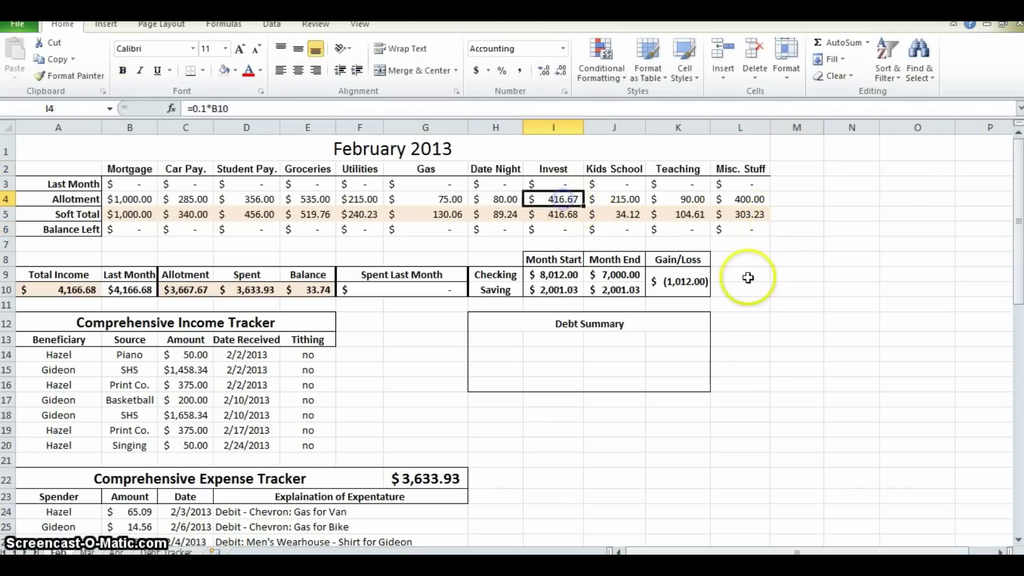
type("=")
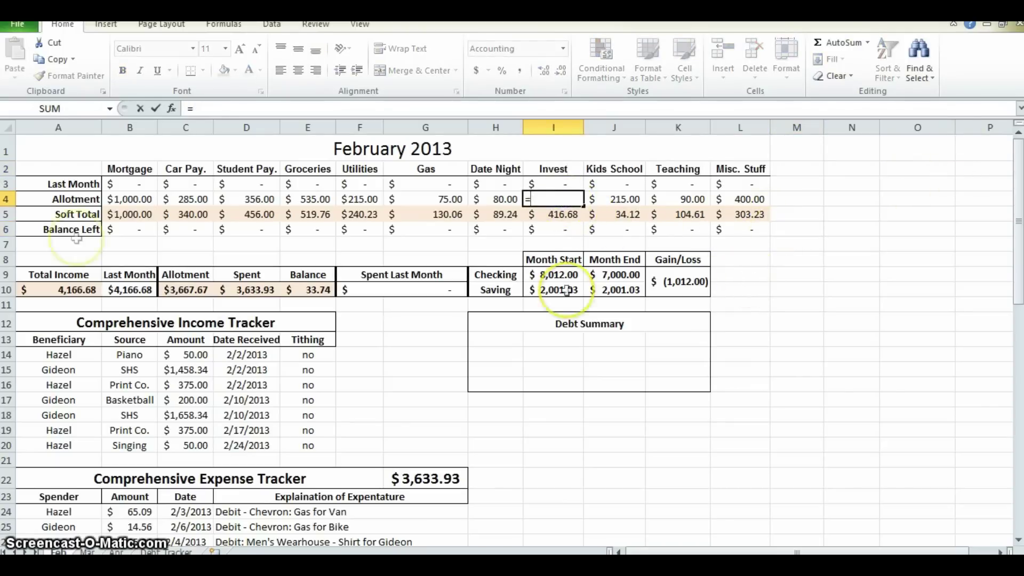
left_click(112, 289)
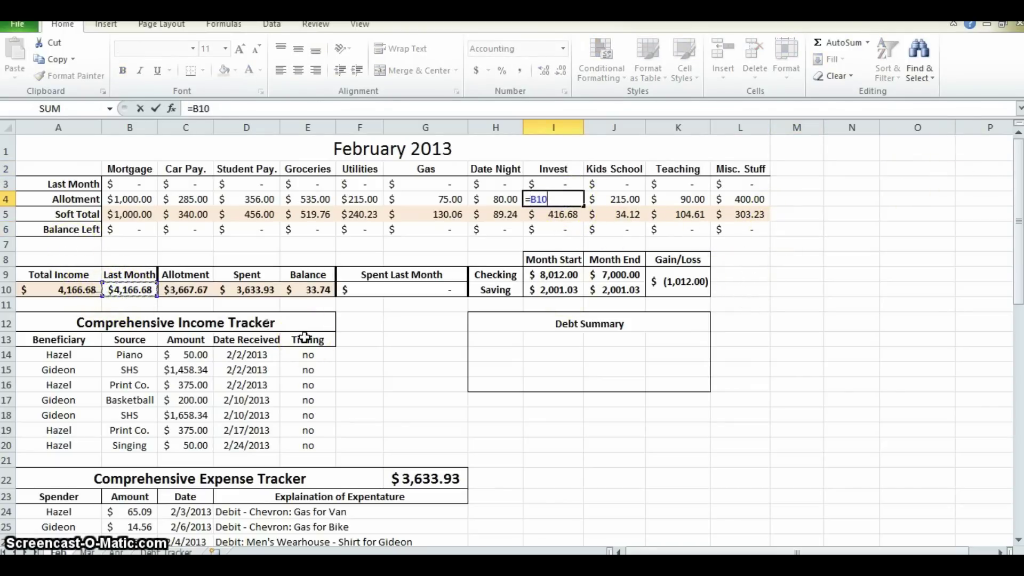
key("BackSpace")
key("BackSpace")
key("BackSpace")
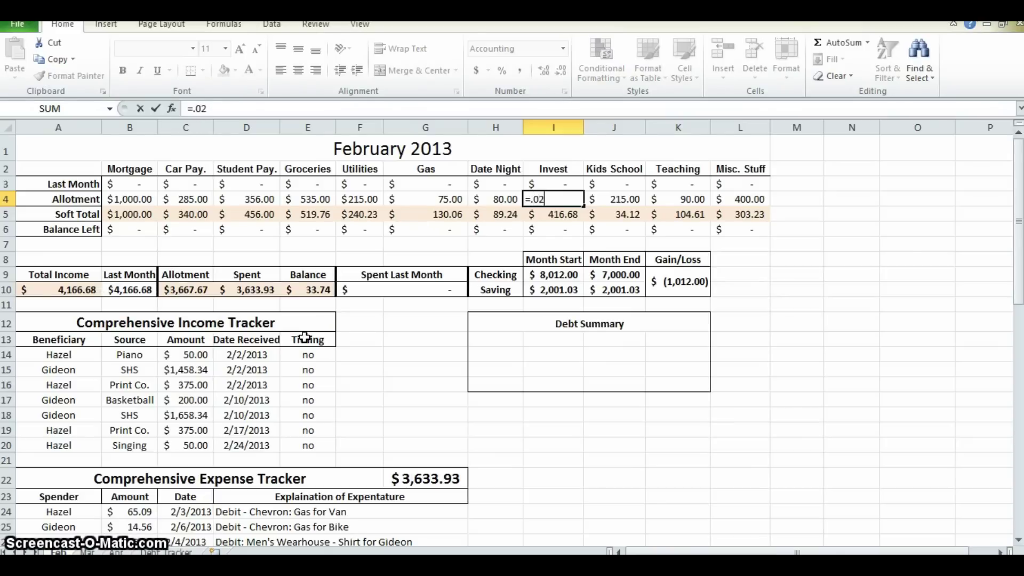
type(".02*")
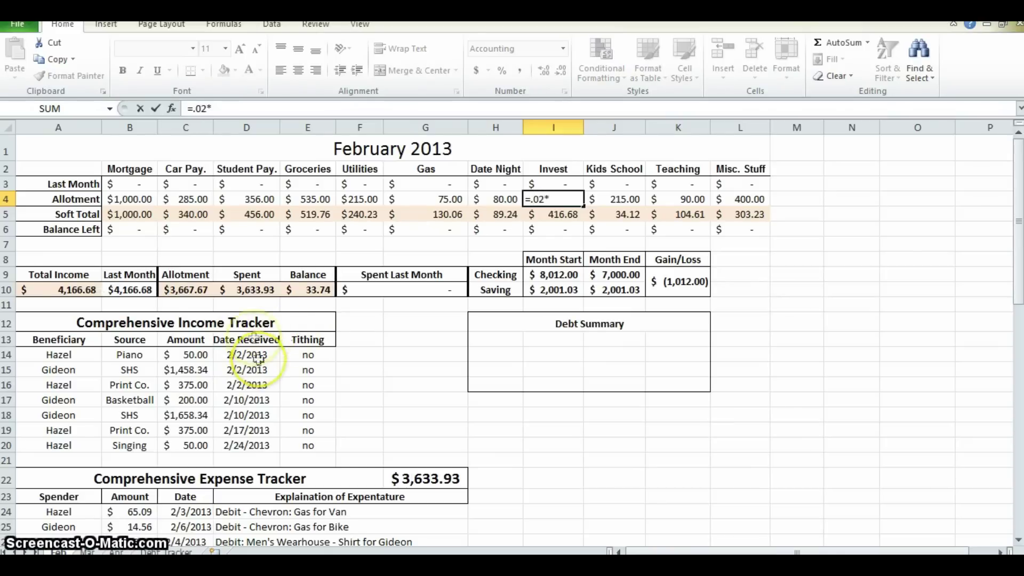
left_click(128, 290)
key("Return")
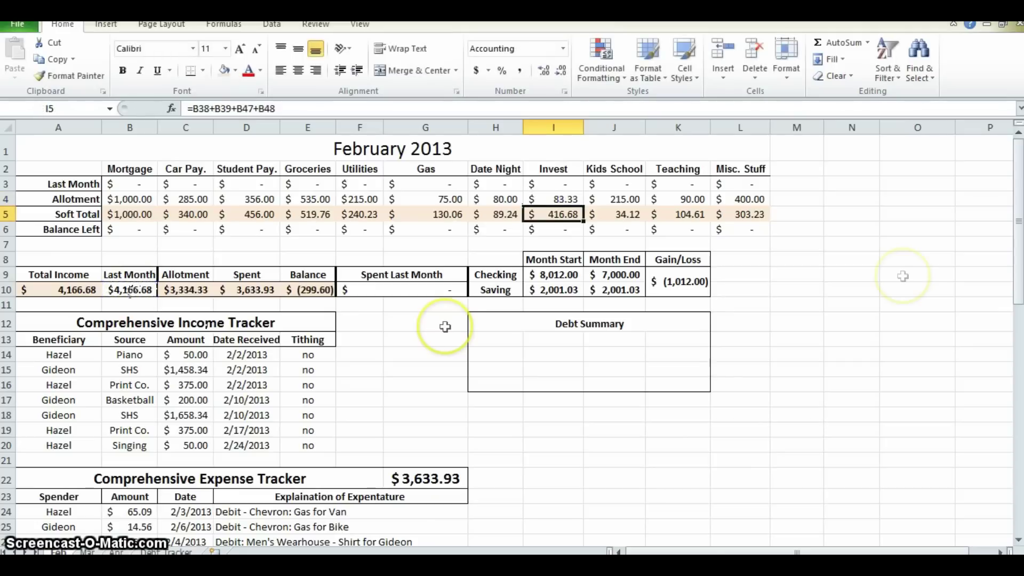
left_click(568, 199)
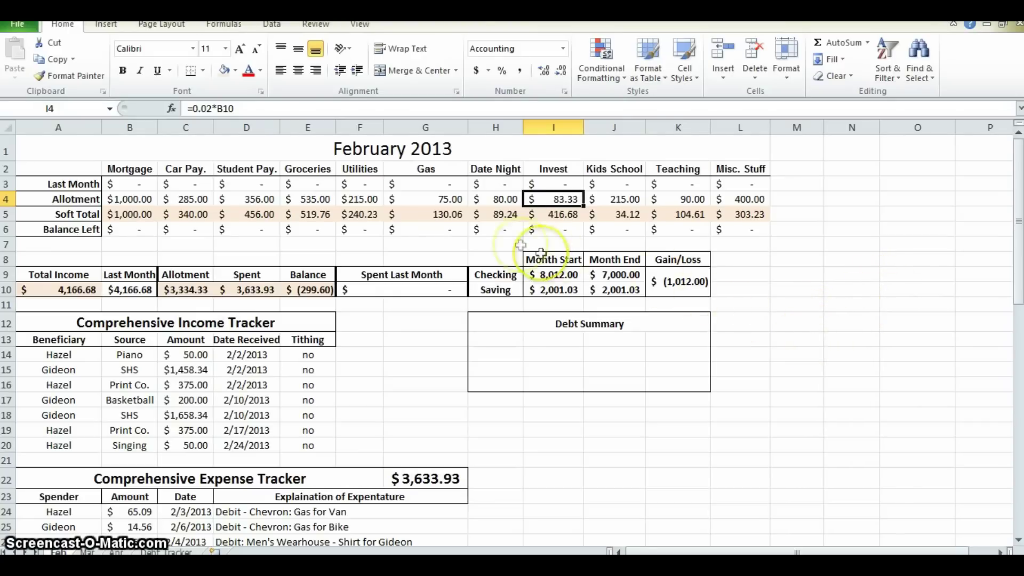
- Mark the Tithing column of the Comprehensive Income Tracker as yes for all seven income entries in E14:E20
scroll(761, 352, "down", 3)
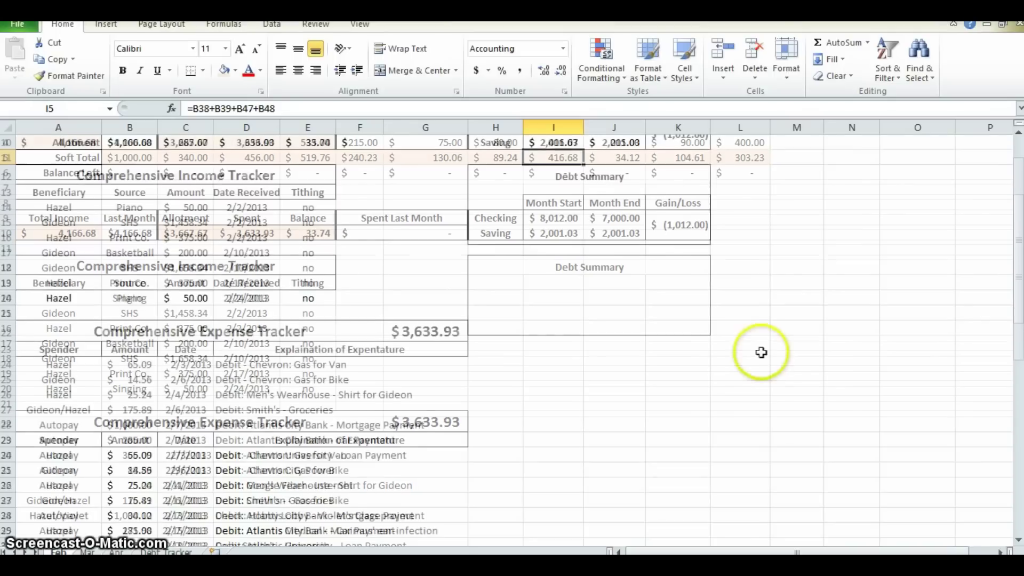
scroll(761, 352, "down", 6)
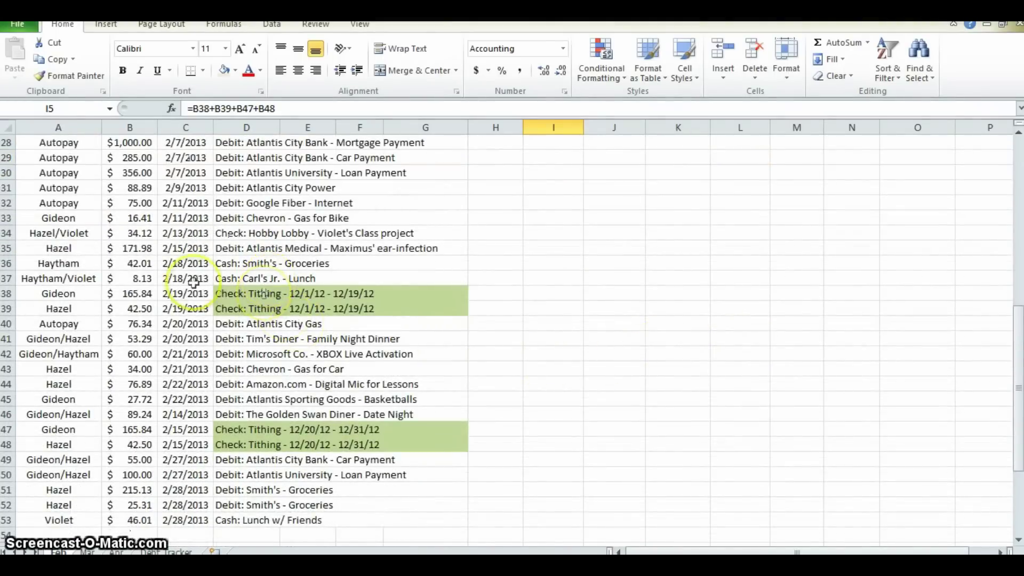
scroll(313, 451, "up", 7)
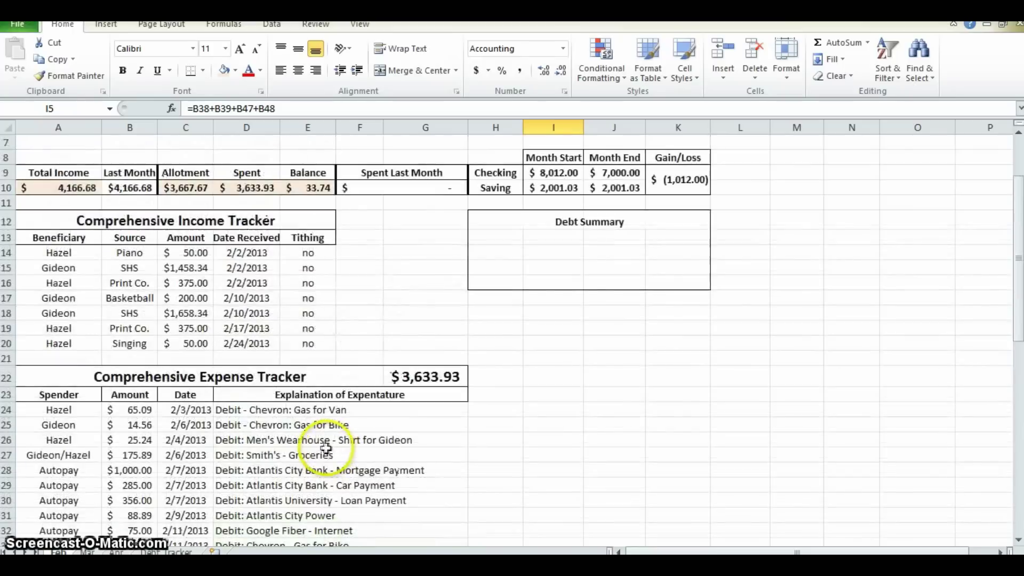
left_click(324, 250)
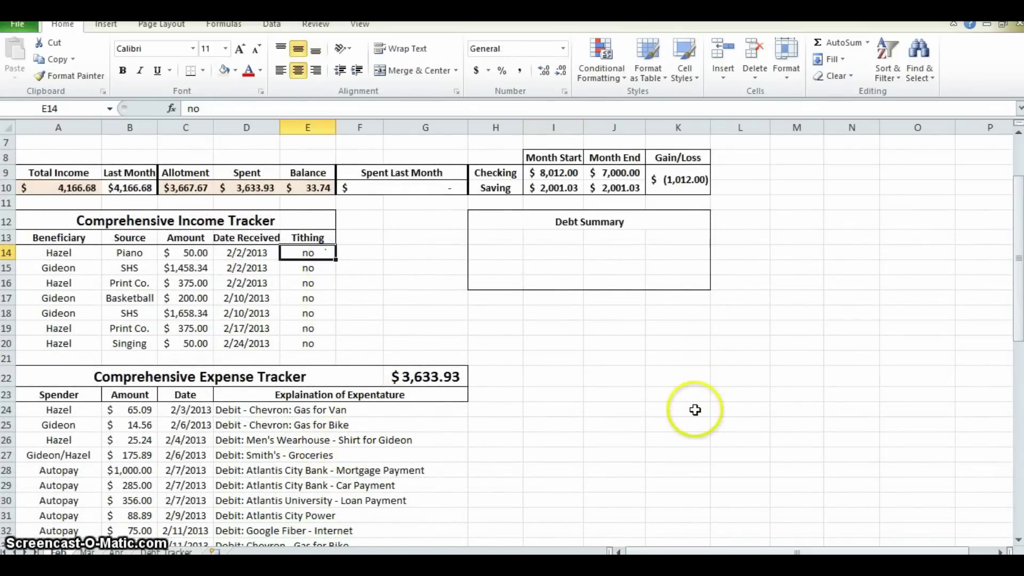
type("y")
key("Return")
type("y")
key("Return")
type("y")
key("Return")
type("y")
key("Return")
type("y")
key("Return")
type("y")
key("Return")
type("y")
key("Return")
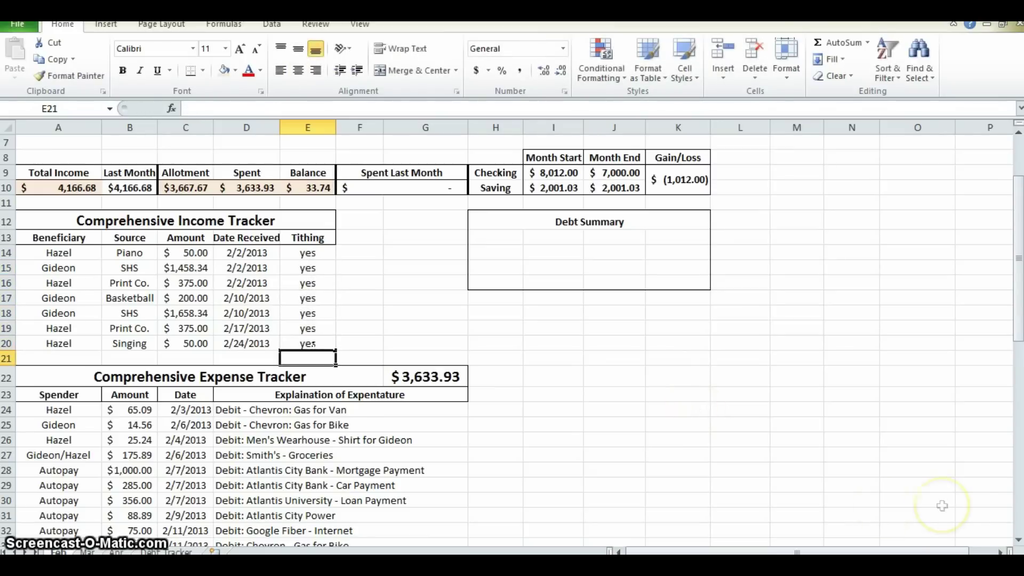
- Note "taxes" in H38 and H39 beside the two 12/1/12 - 12/19/12 tithing expenses
left_click_drag(192, 267, 193, 344)
left_click(651, 382)
scroll(587, 392, "down", 8)
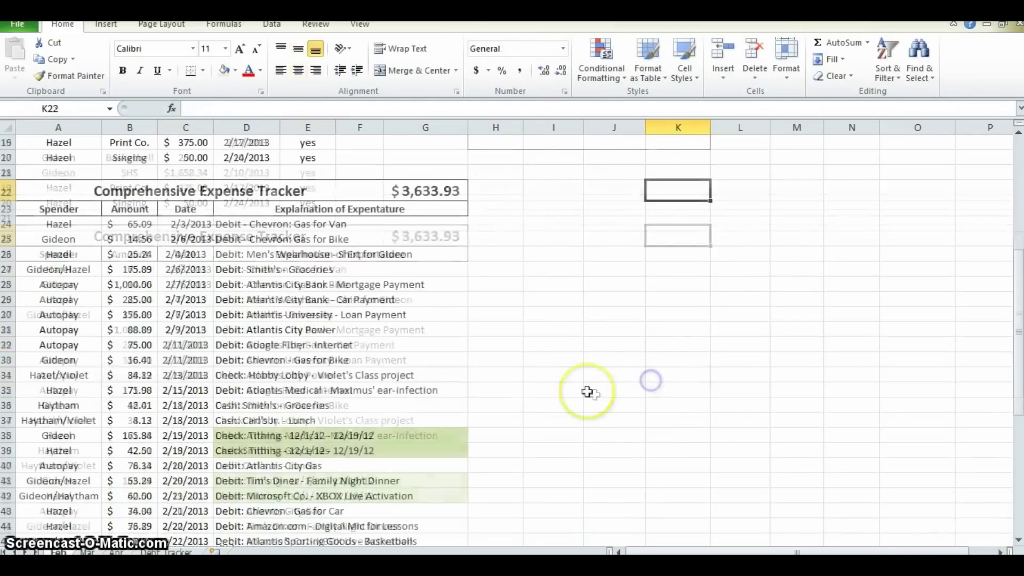
left_click_drag(297, 251, 297, 264)
left_click(594, 349)
left_click(497, 249)
type("taxes")
key("Return")
type("t")
key("Return")
- Note "taxes" in H47 and H48 beside the two 12/20/12 - 12/31/12 tithing expenses
key("Down")
key("Down")
key("Down")
key("Down")
key("Down")
key("Down")
key("Down")
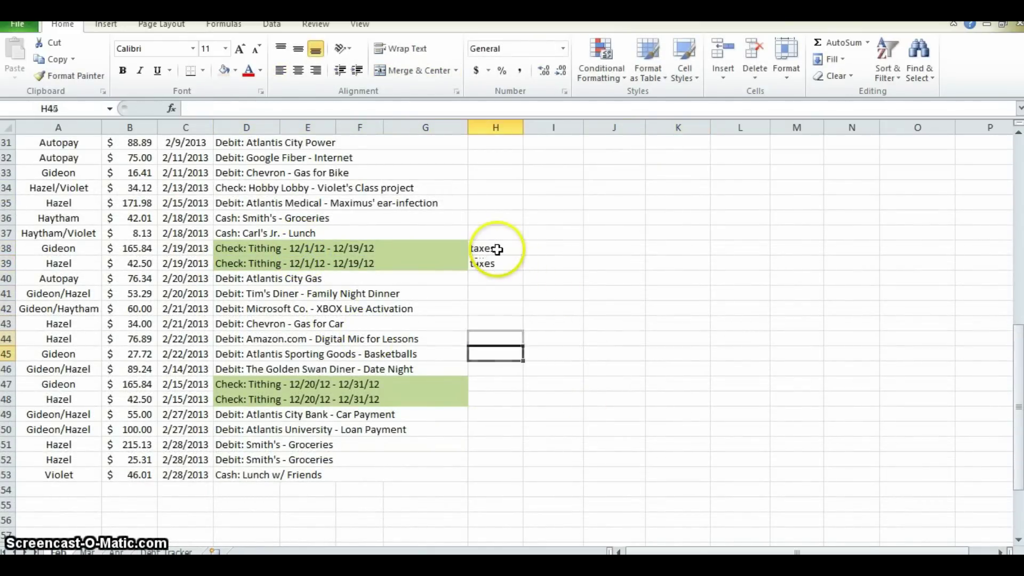
type("taxe")
key("Return")
type("t")
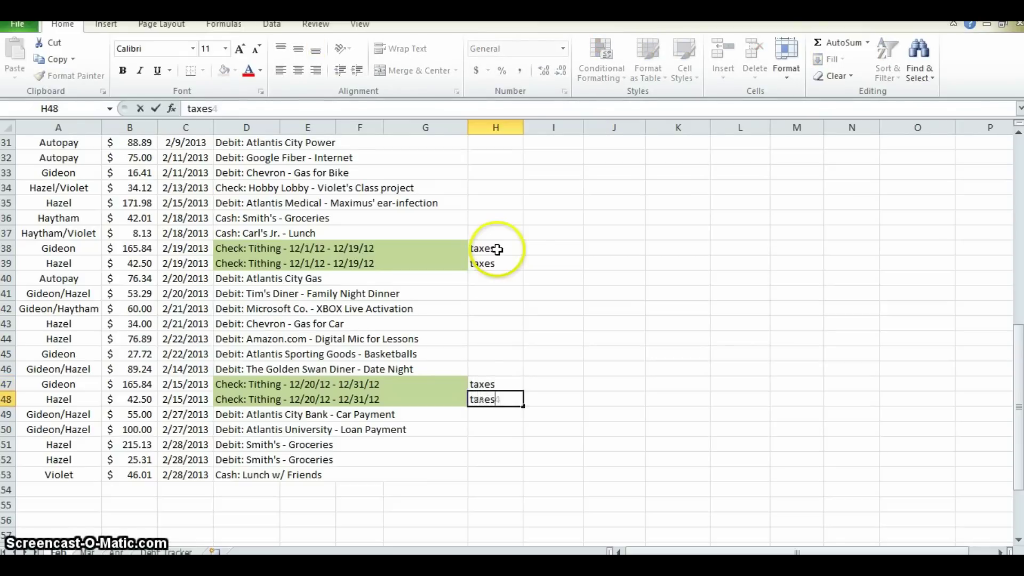
type("axes")
key("Delete")
key("Return")
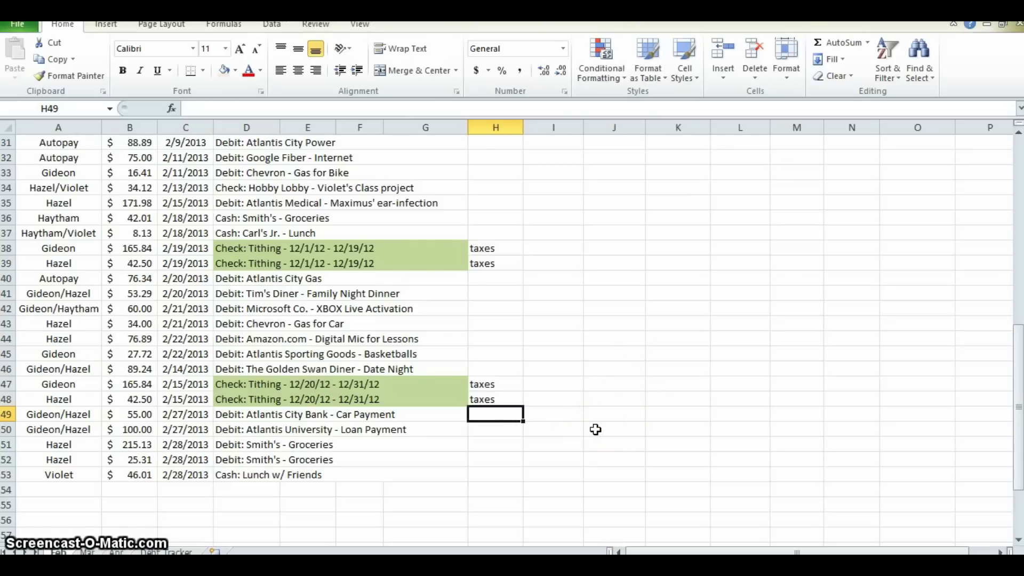
- Examine the four green tithing expenses in rows 38, 39, 47 and 48, with their amounts and tax notes
left_click(262, 248)
left_click(631, 340)
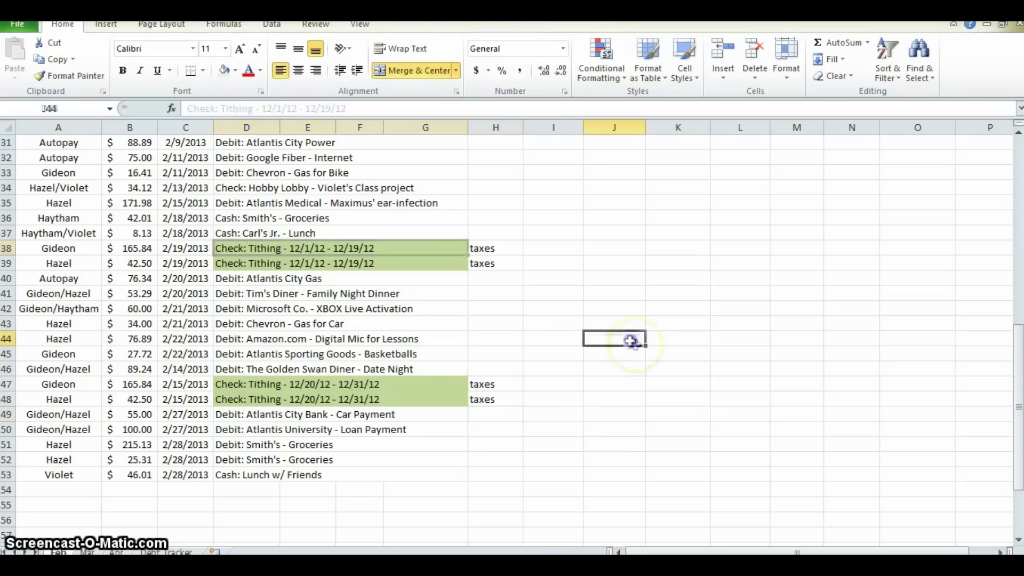
left_click(496, 251)
left_click_drag(334, 249, 339, 261)
left_click(483, 290)
left_click_drag(482, 248, 491, 263)
left_click(544, 280)
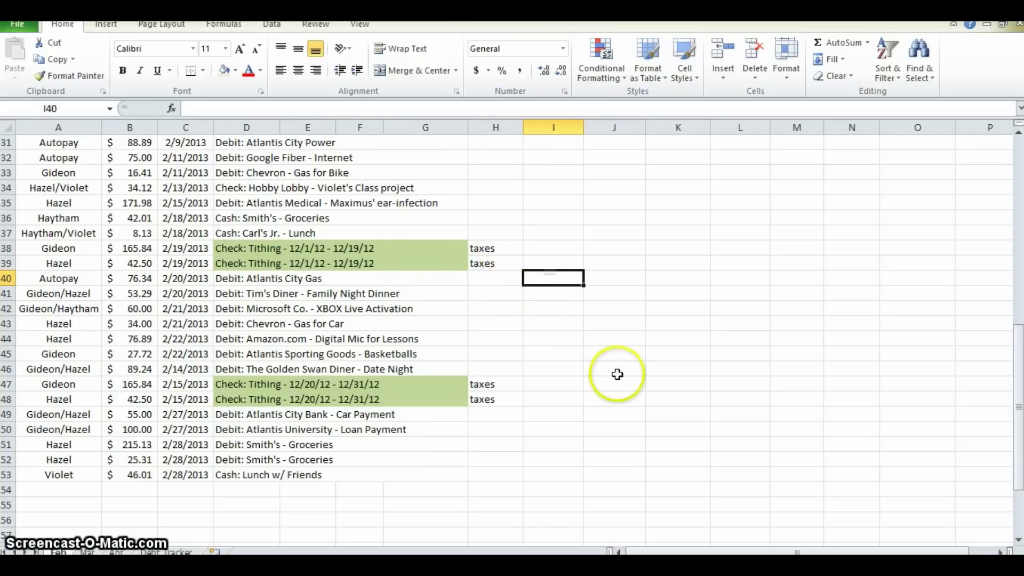
left_click_drag(137, 384, 140, 399)
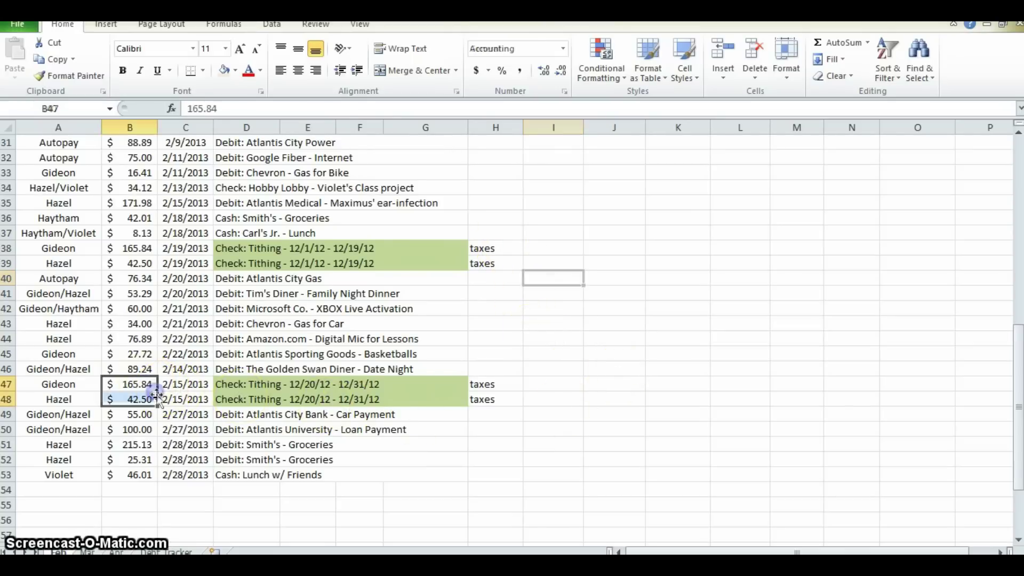
left_click(150, 262)
left_click(145, 247)
left_click(910, 401)
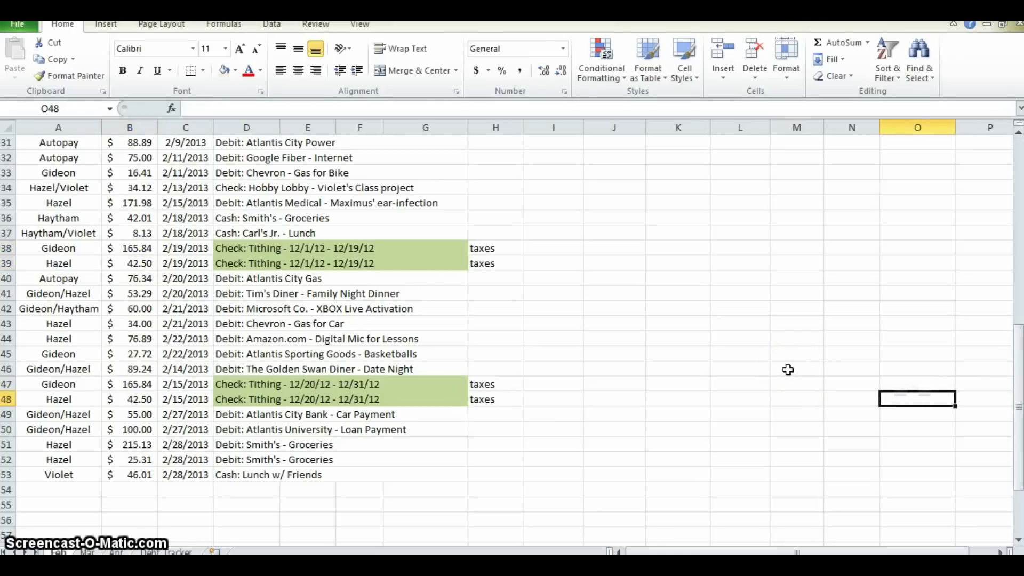
- Fill the Last Month row B3:L3 with a darker tan theme colour
scroll(693, 297, "up", 10)
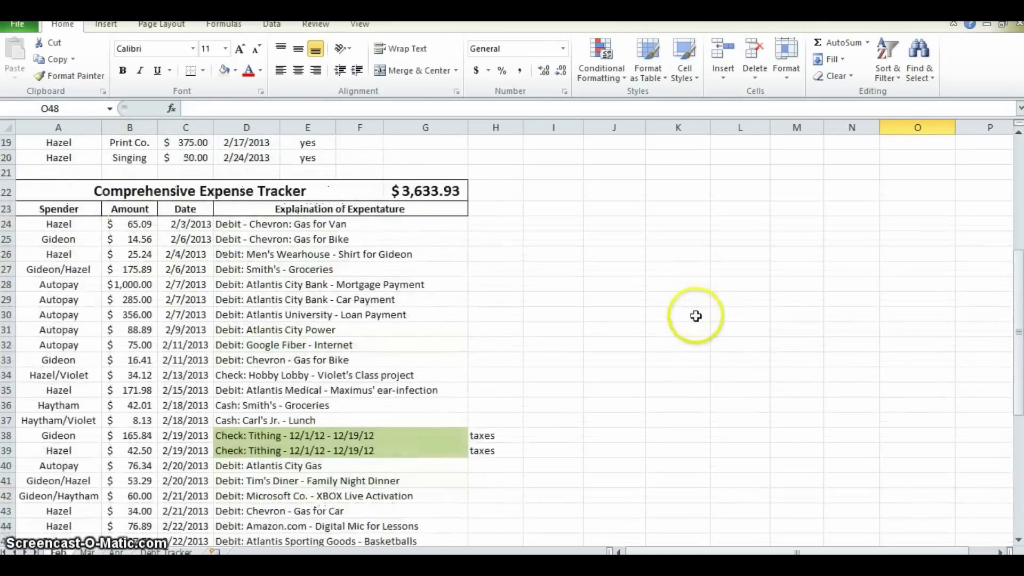
left_click_drag(744, 184, 126, 184)
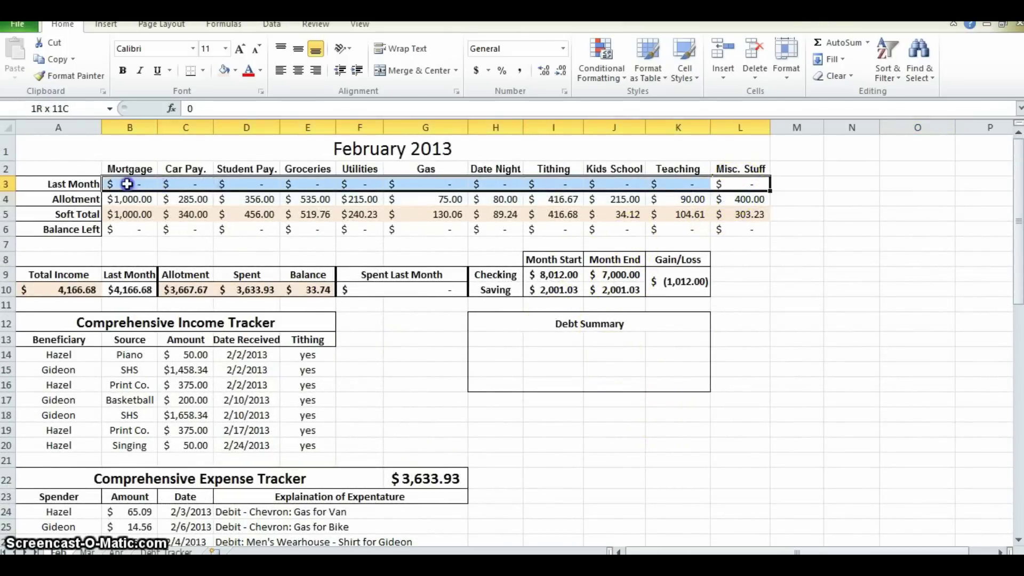
left_click(235, 70)
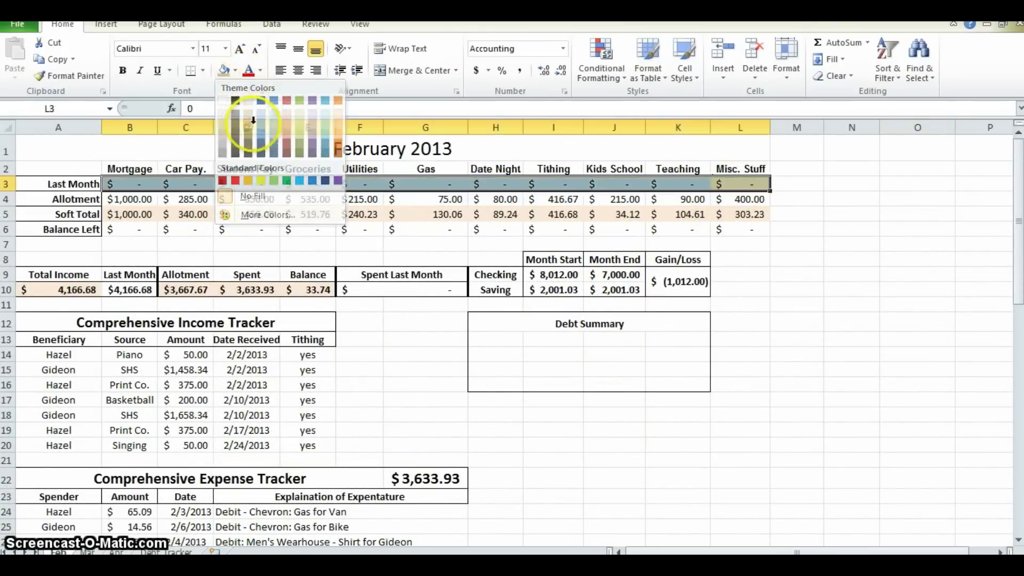
left_click(848, 322)
- Fill the Last Month income cell B10 and the merged Spent Last Month cell F10 with the same darker tan
scroll(786, 361, "down", 1)
left_click(129, 233)
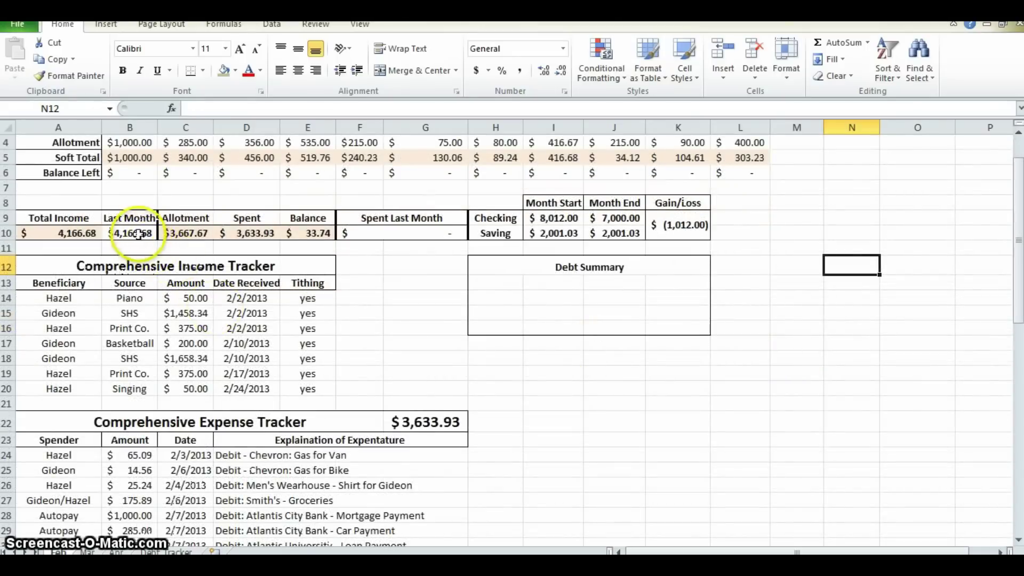
left_click(234, 72)
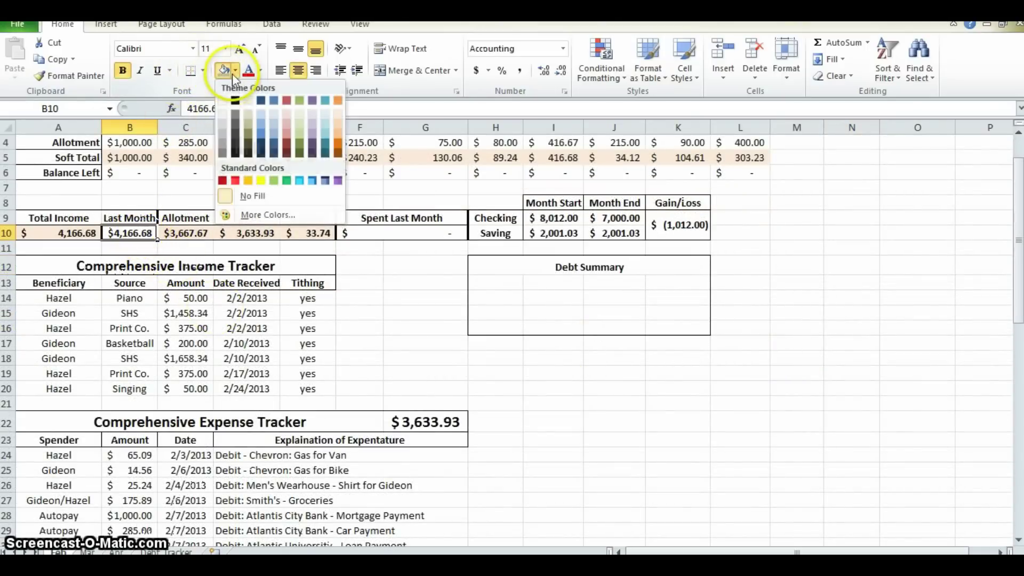
left_click(252, 126)
left_click(400, 235)
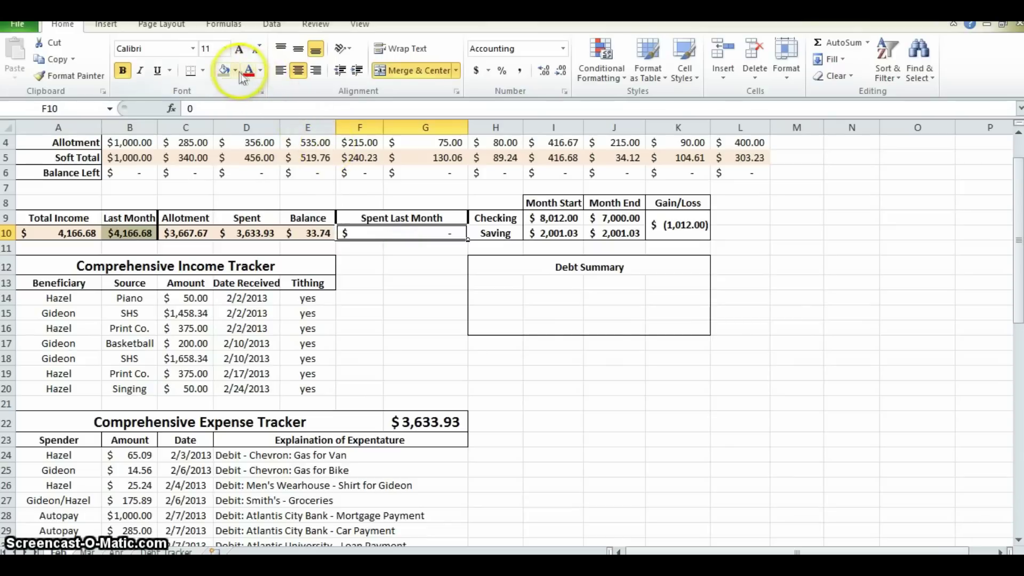
left_click(234, 71)
left_click(251, 122)
left_click(752, 296)
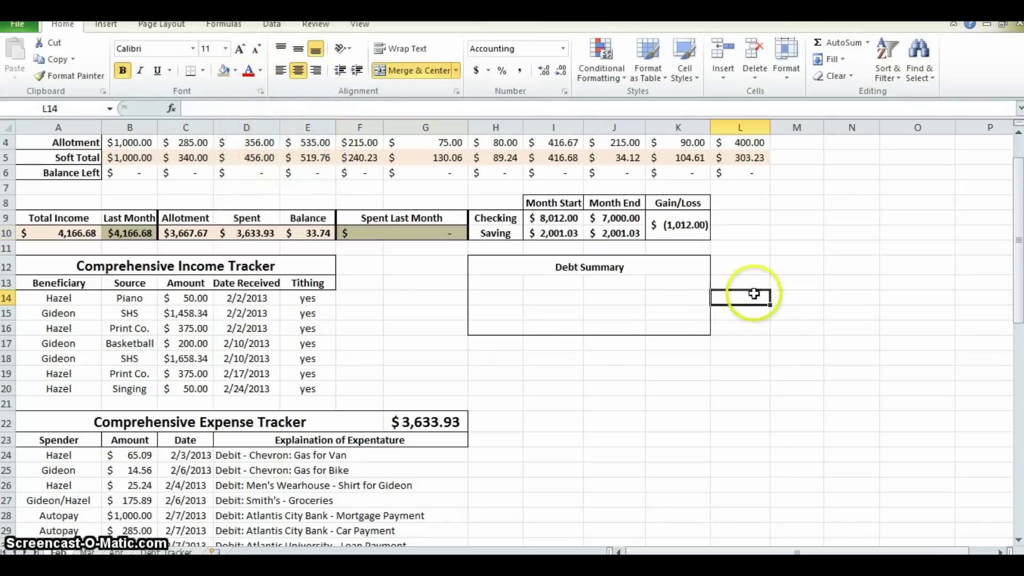
scroll(784, 346, "up", 1)
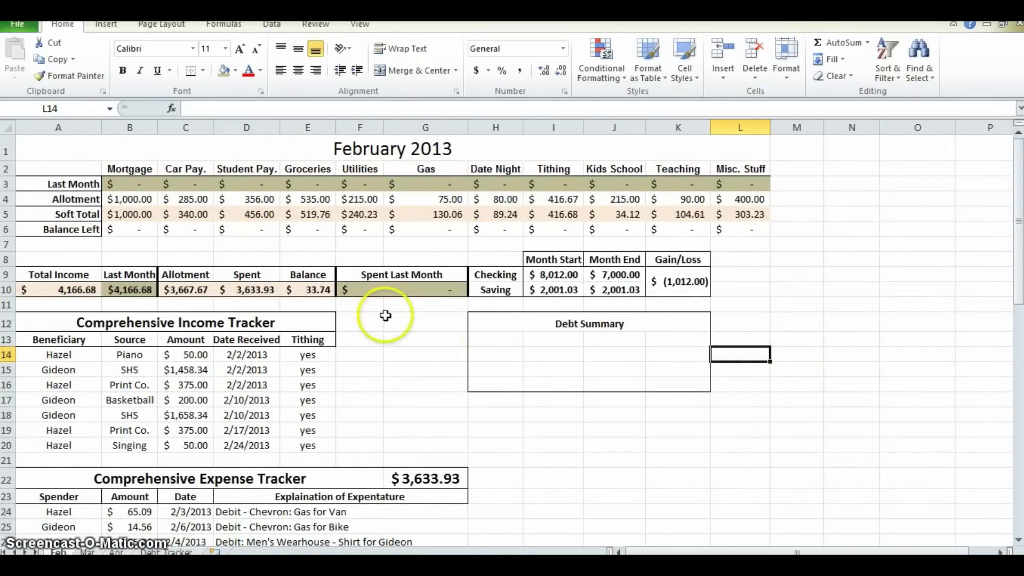
- Compare the Spent cell D10 with the Expense Tracker total in row 22 and inspect the Gain/Loss formula in K9
scroll(401, 367, "down", 1)
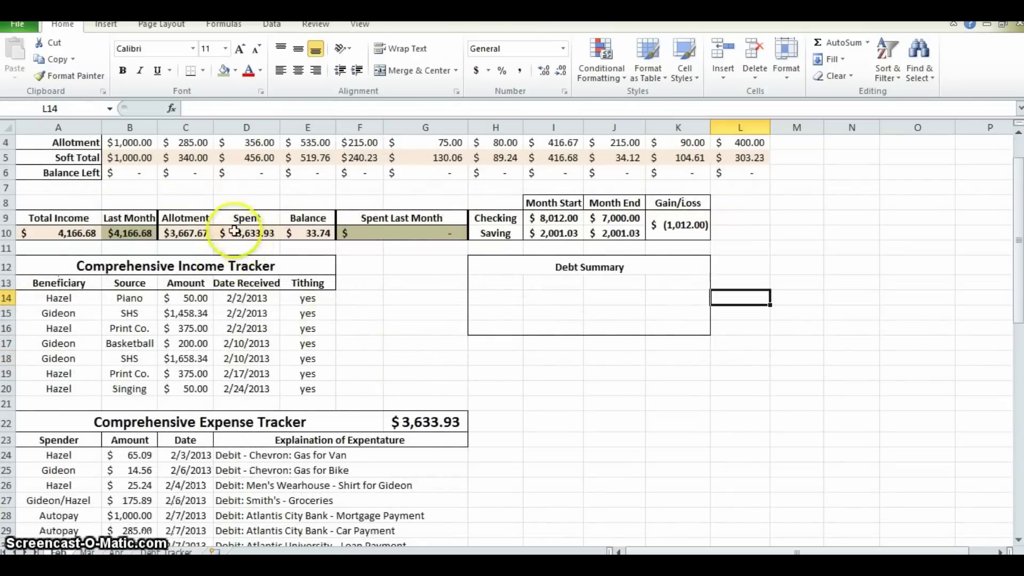
left_click(255, 233)
left_click(423, 429)
left_click(261, 235)
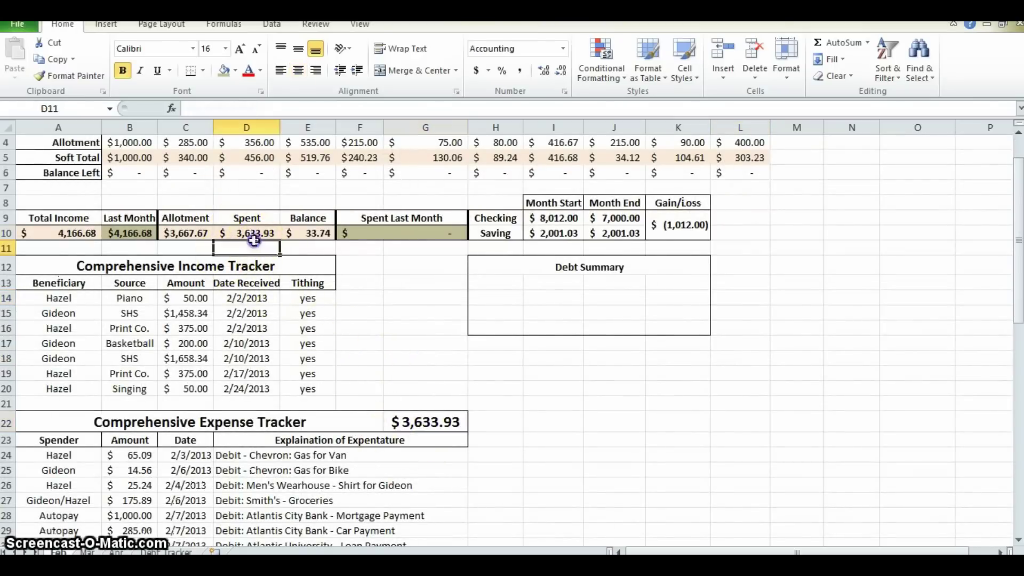
left_click(425, 421)
left_click(265, 235)
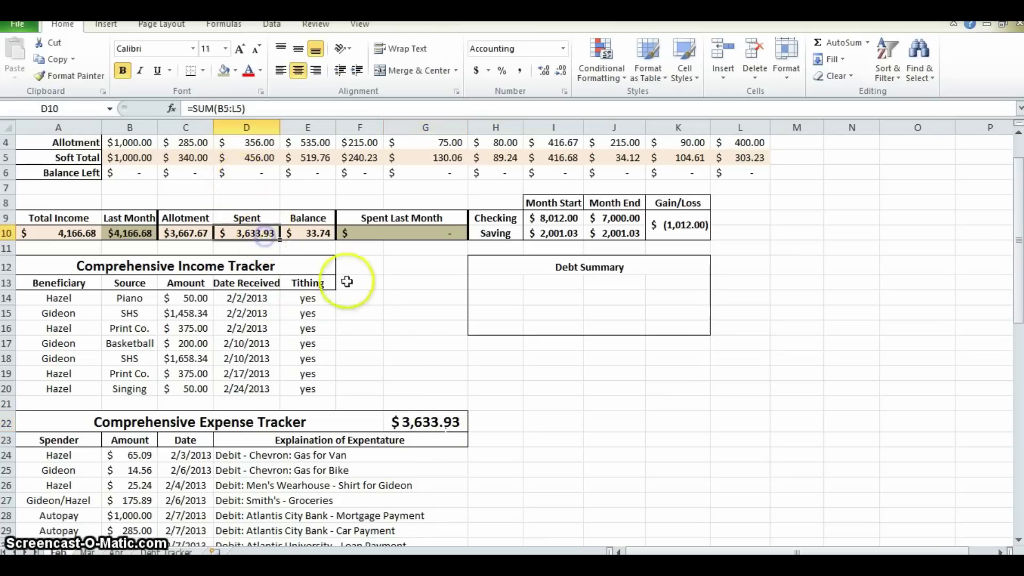
left_click(703, 235)
scroll(747, 309, "up", 1)
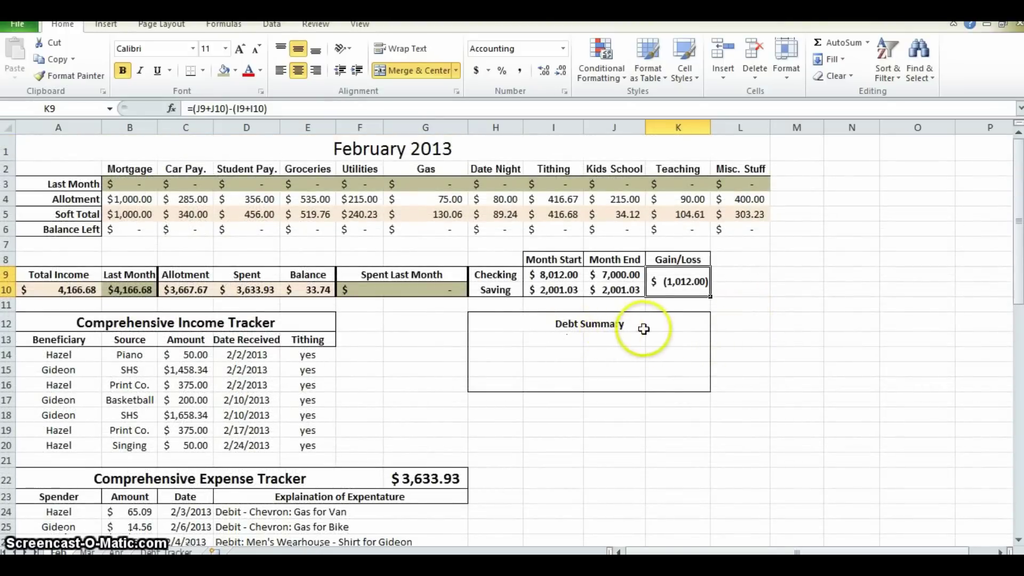
- Switch to the Sparrk_Family_Budget_Practice workbook and examine the January Tithing Paid? entries in E14:E20
key("alt+Tab")
key("alt+Tab")
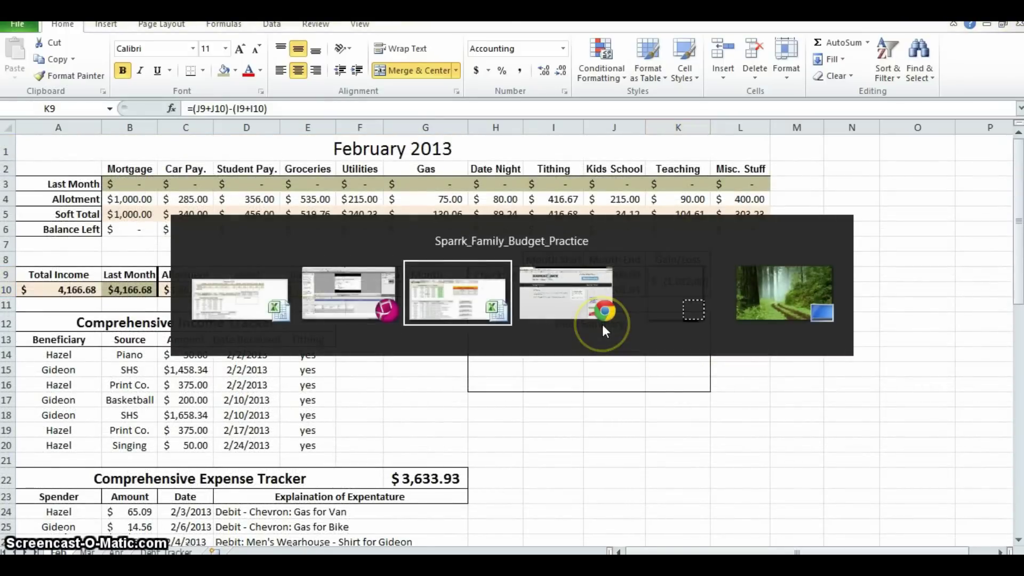
scroll(691, 367, "up", 1)
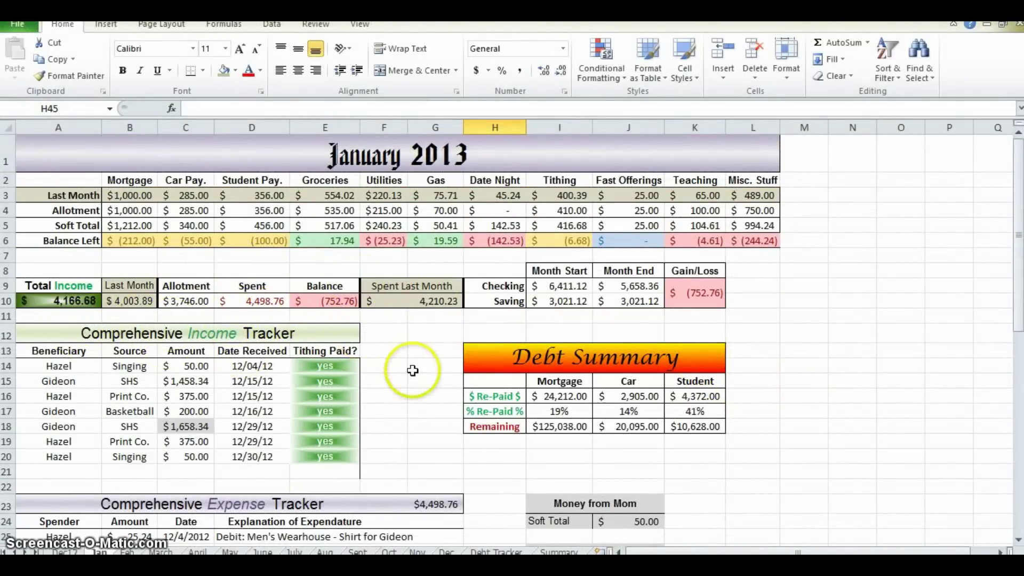
left_click_drag(325, 366, 324, 457)
- Change the first Tithing Paid? entry in E14 to no to test its conditional formatting
left_click(386, 417)
key("Left")
key("Up")
key("Up")
key("Up")
type("no")
key("Return")
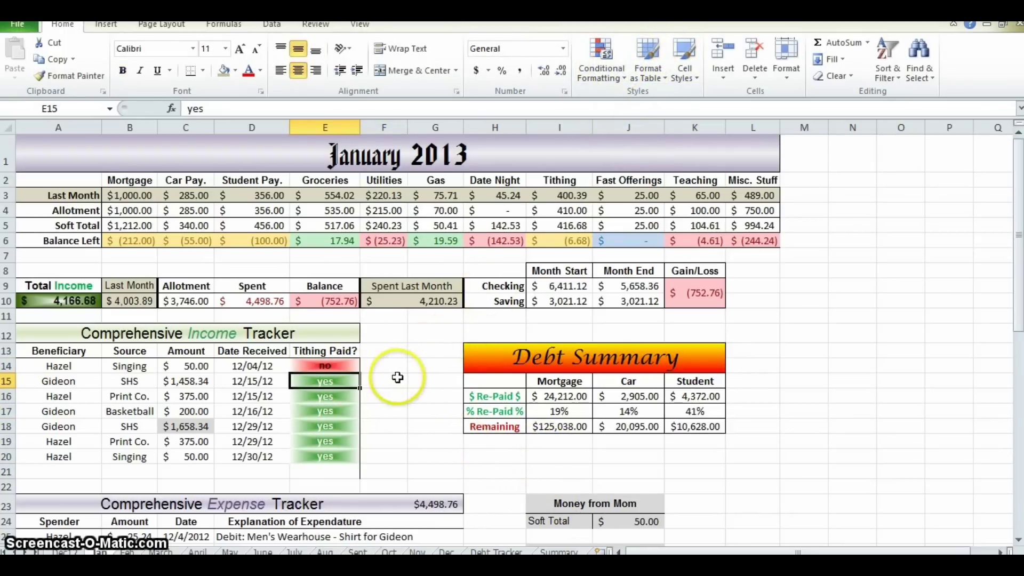
- Set the first Tithing Paid? entry in E14 back to yes
key("Up")
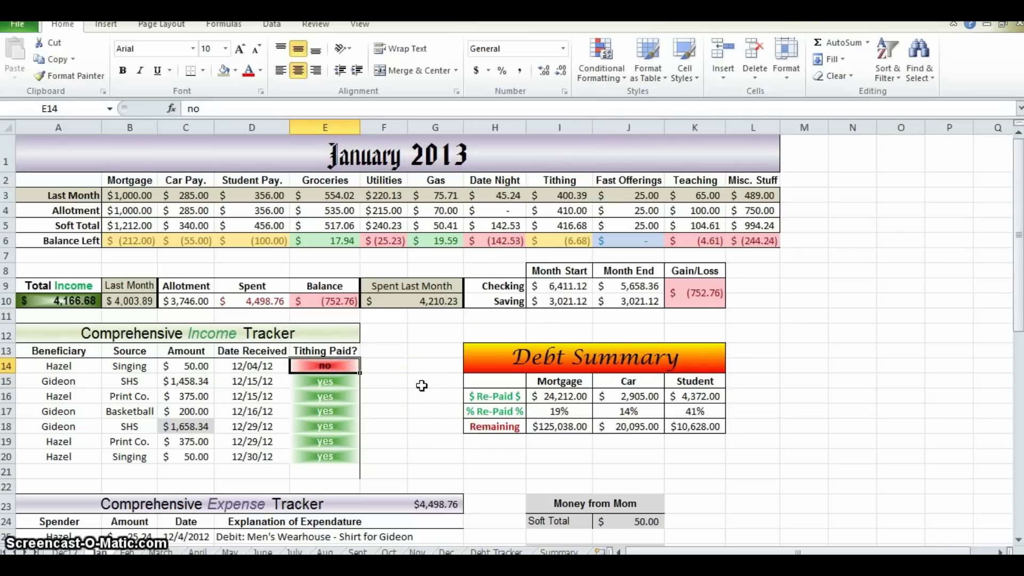
type("yes")
key("Return")
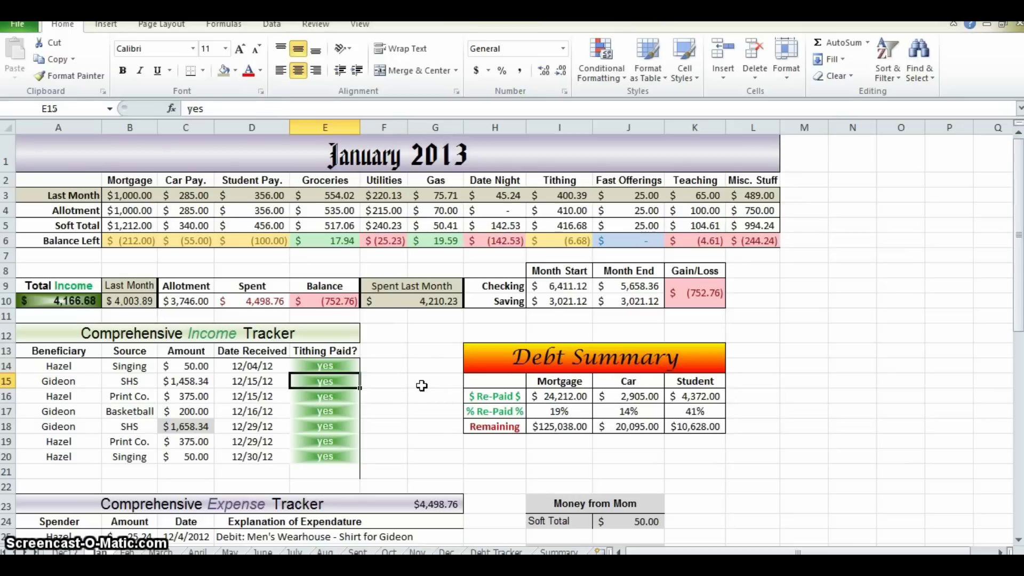
- Examine the colour-coded Balance cell E10, Total Income cell A10 and the Balance Left cells in row 6 of the January sheet
left_click(335, 303)
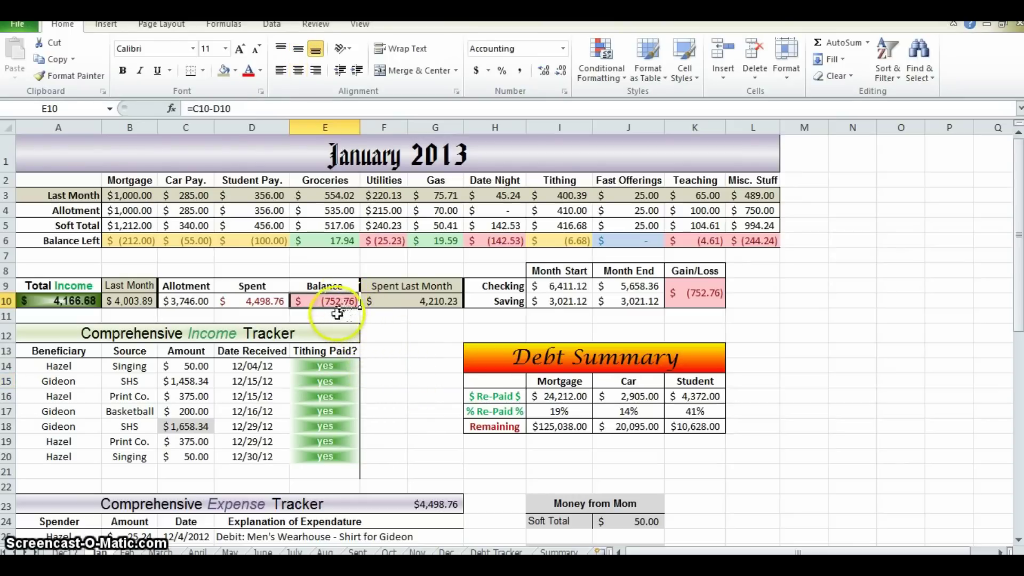
left_click(70, 302)
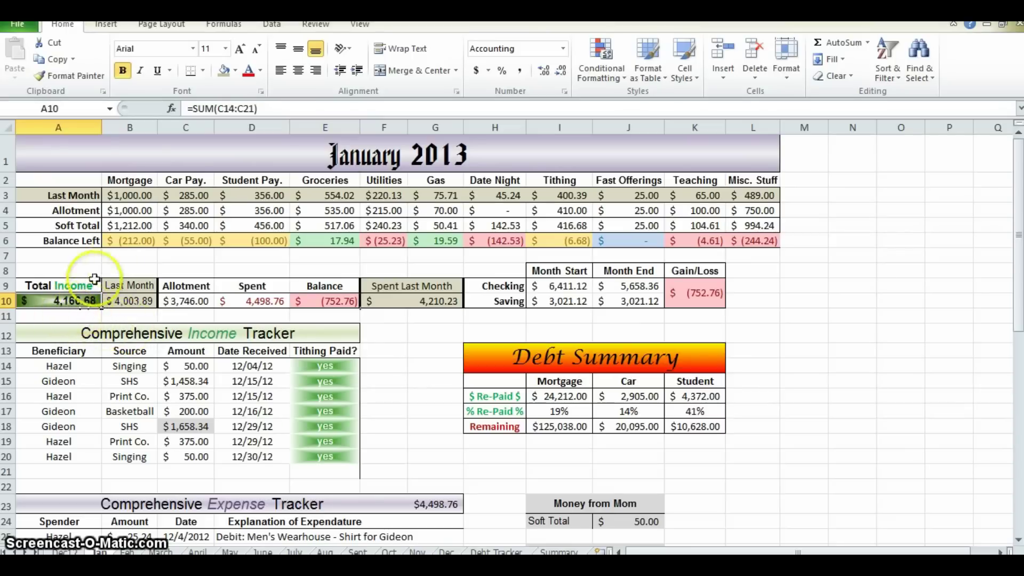
left_click(127, 243)
left_click(251, 241)
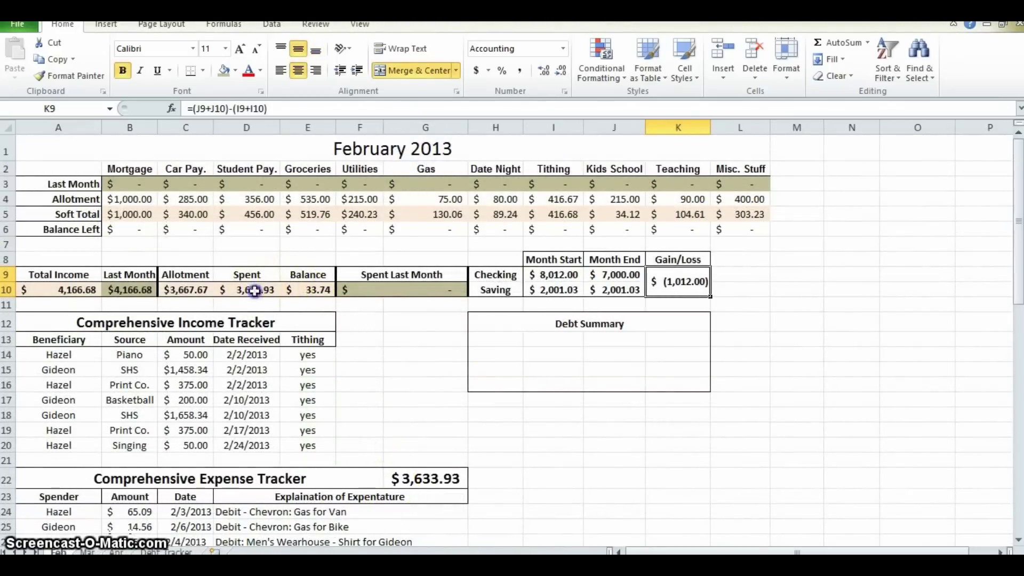
- Return to the February 2013 workbook and check the Spent cell D10 against the Expense Tracker total in G22
left_click(251, 291)
left_click(442, 482)
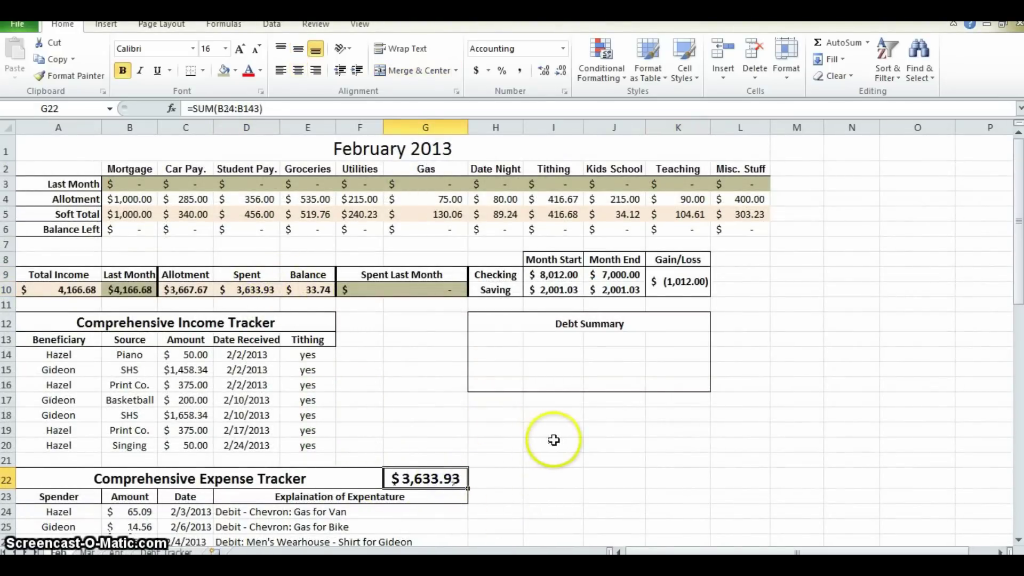